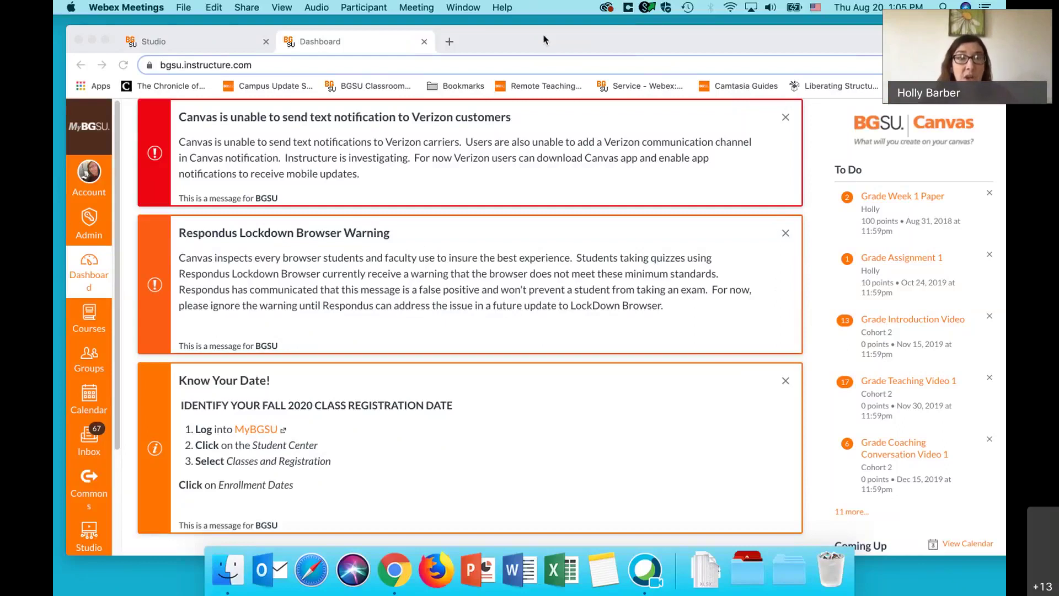
- Open the Studio media library from the Canvas dashboard
drag(545, 40, 548, 30)
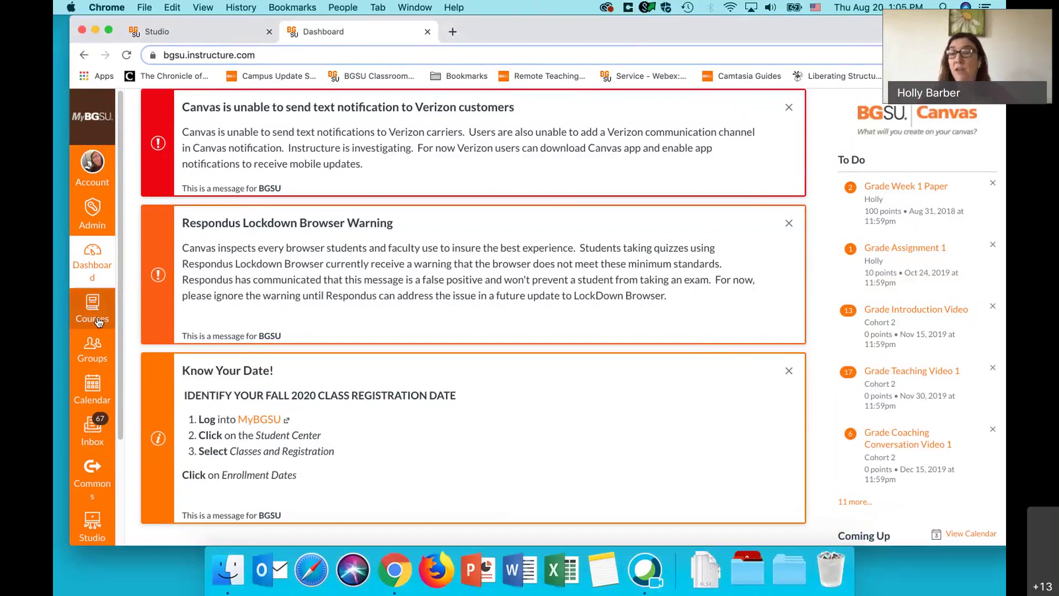
scroll(98, 401, down, 4)
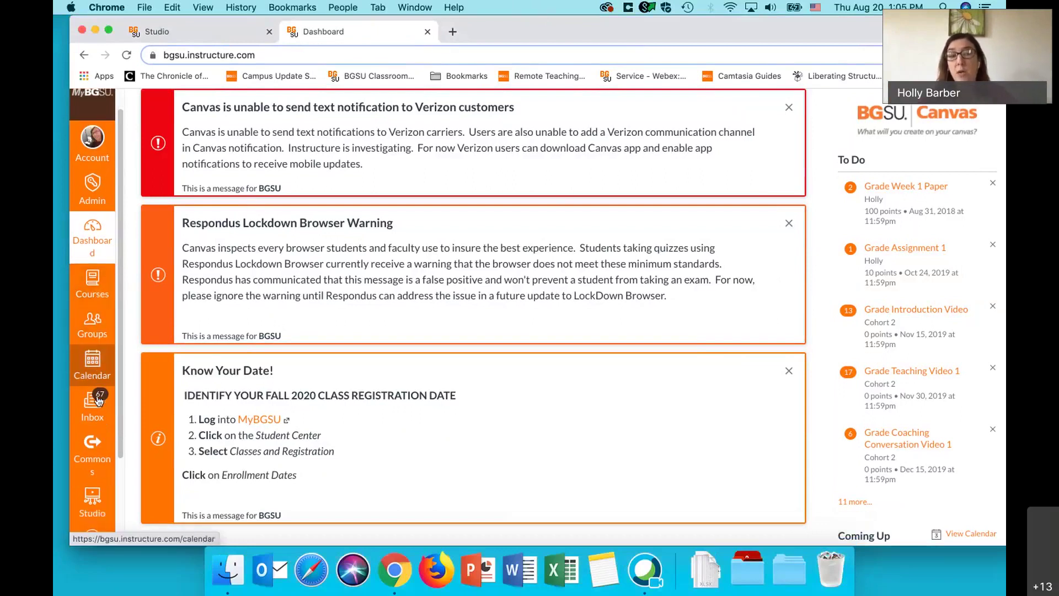
scroll(97, 401, down, 2)
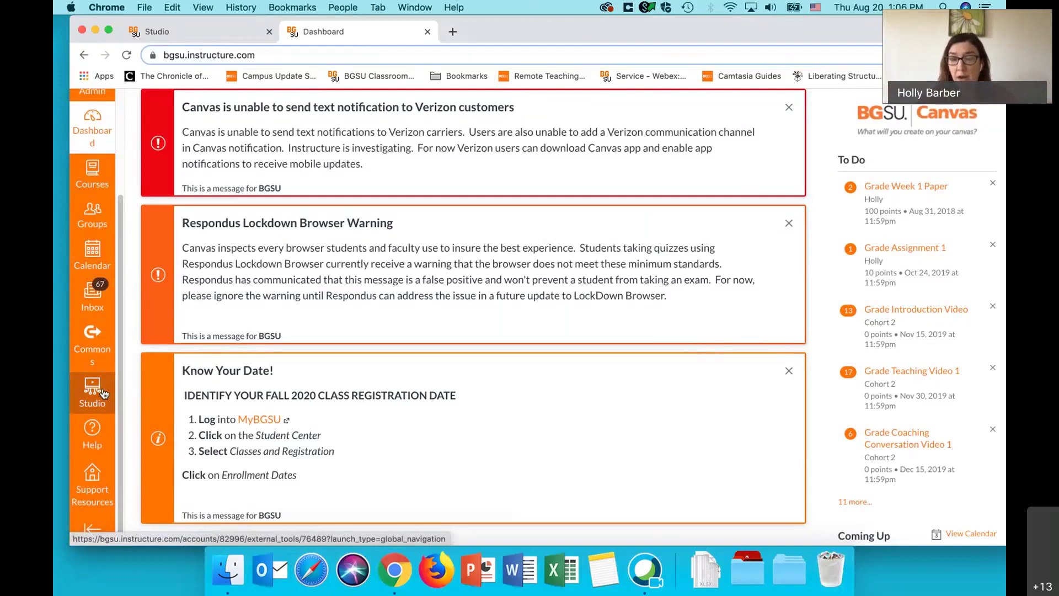
click(103, 393)
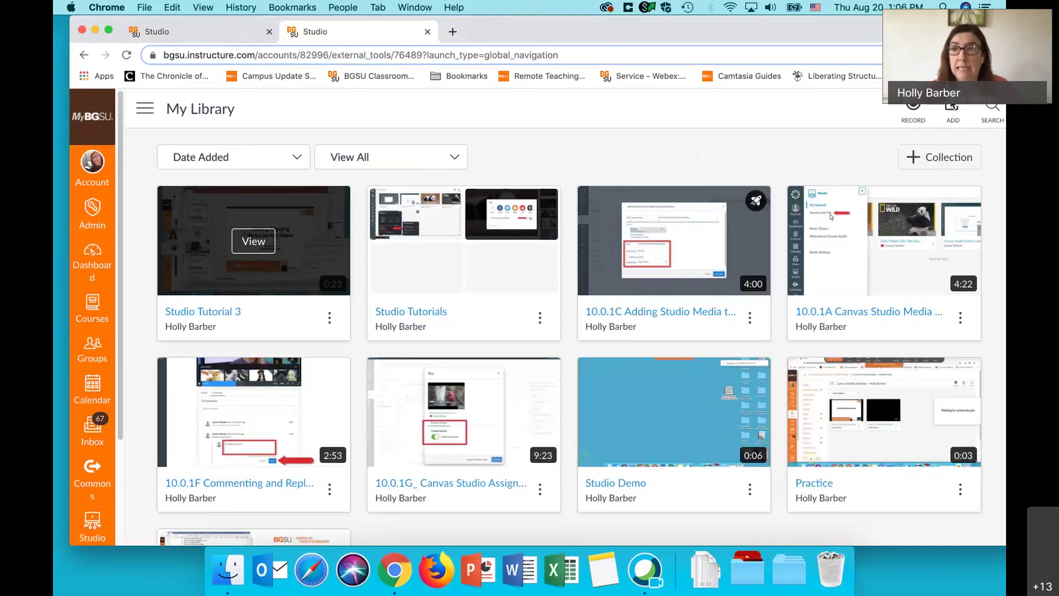
- Upload the video file 10.0.1H Captioning Videos.mp4 from the 2020 STUDIO PROS folder to My Library
click(952, 107)
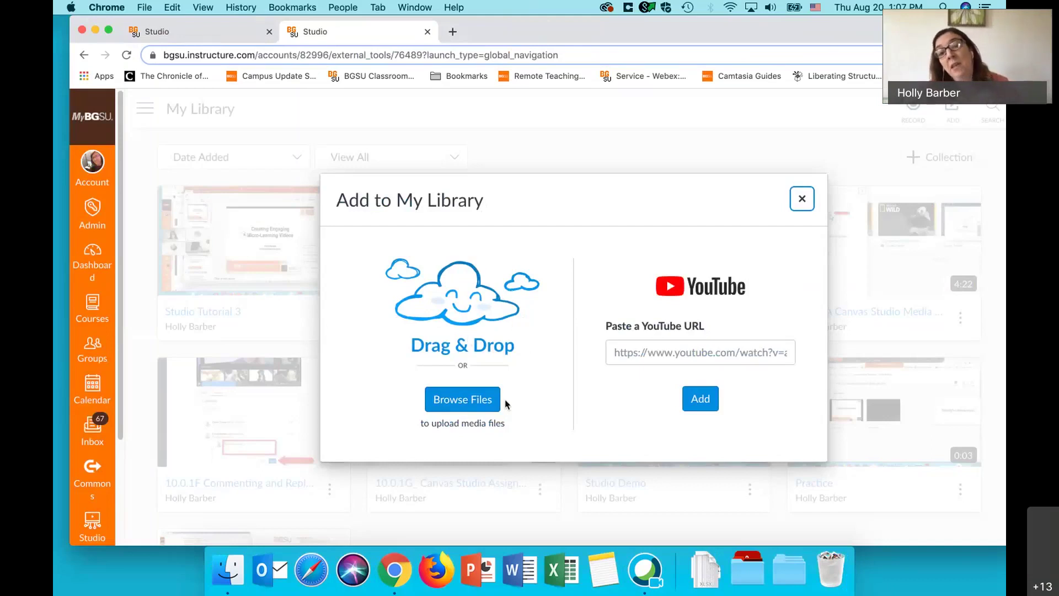
click(466, 399)
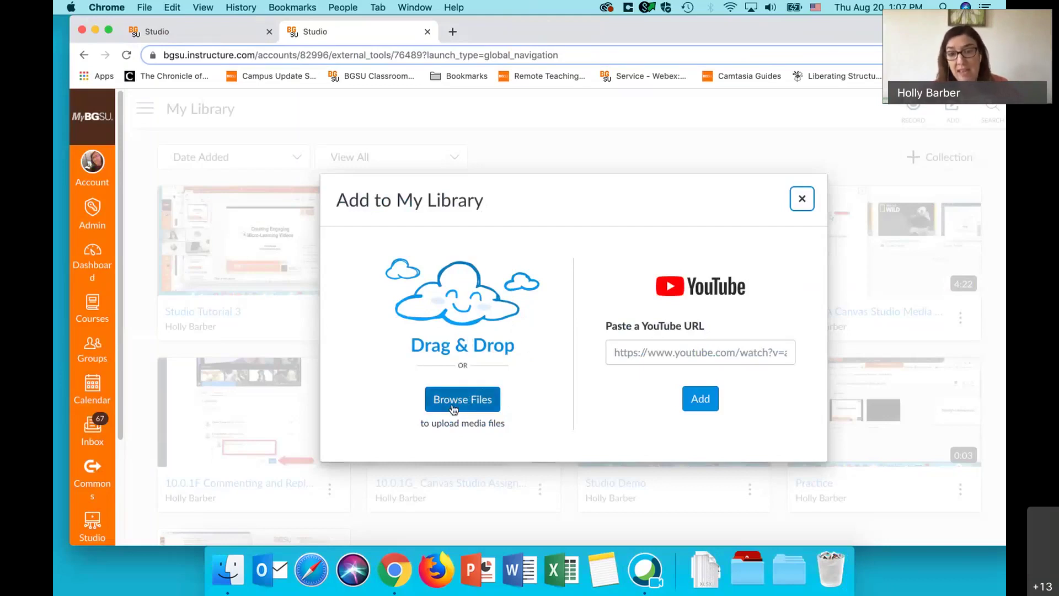
click(468, 409)
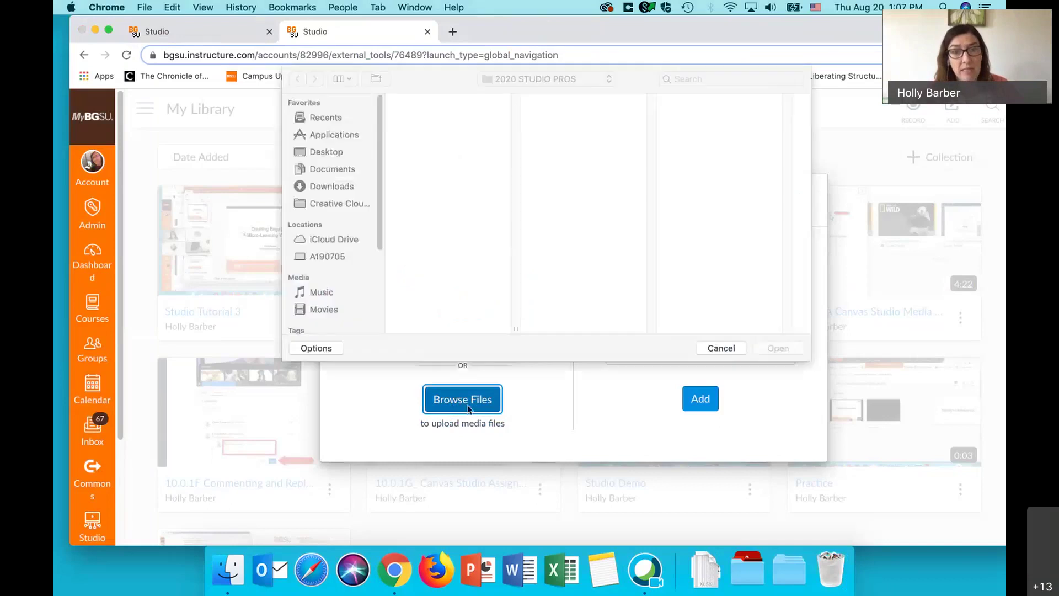
click(463, 170)
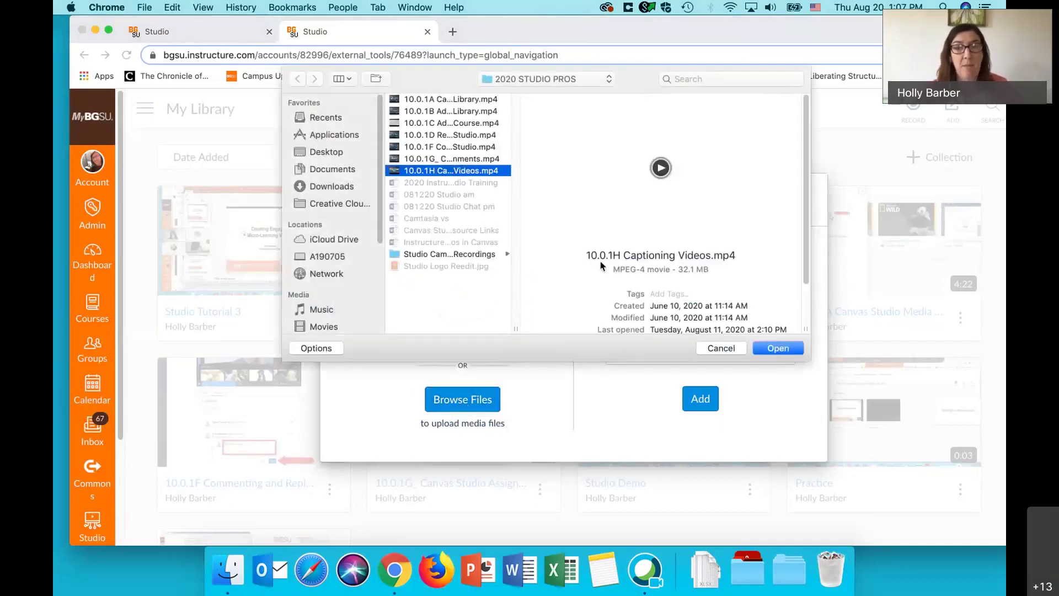
click(791, 349)
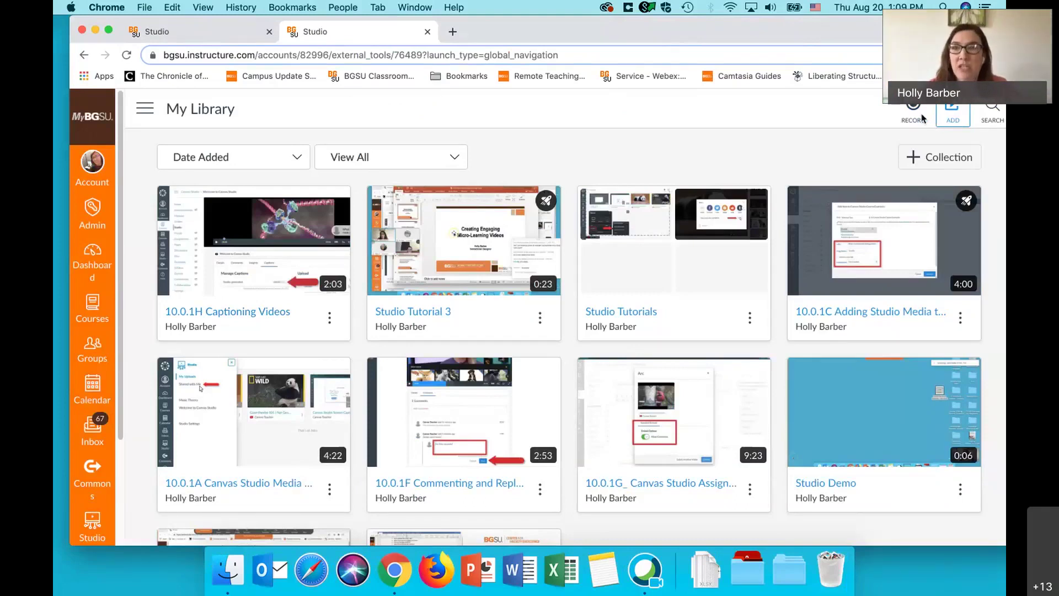
- Start a Screen Capture recording in Studio and allow the Screen Recorder Launcher to open
click(918, 117)
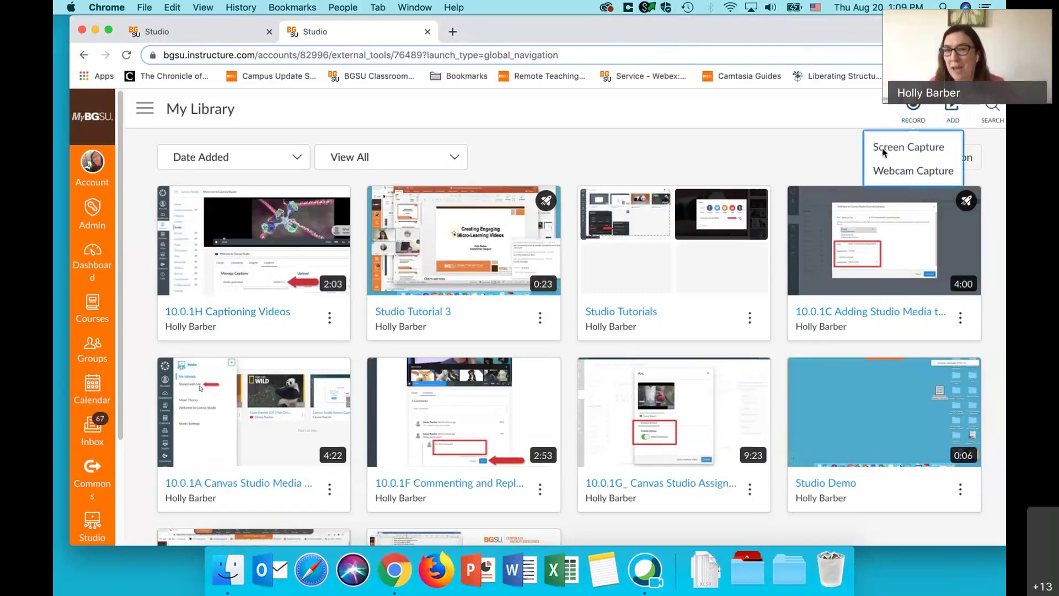
click(911, 151)
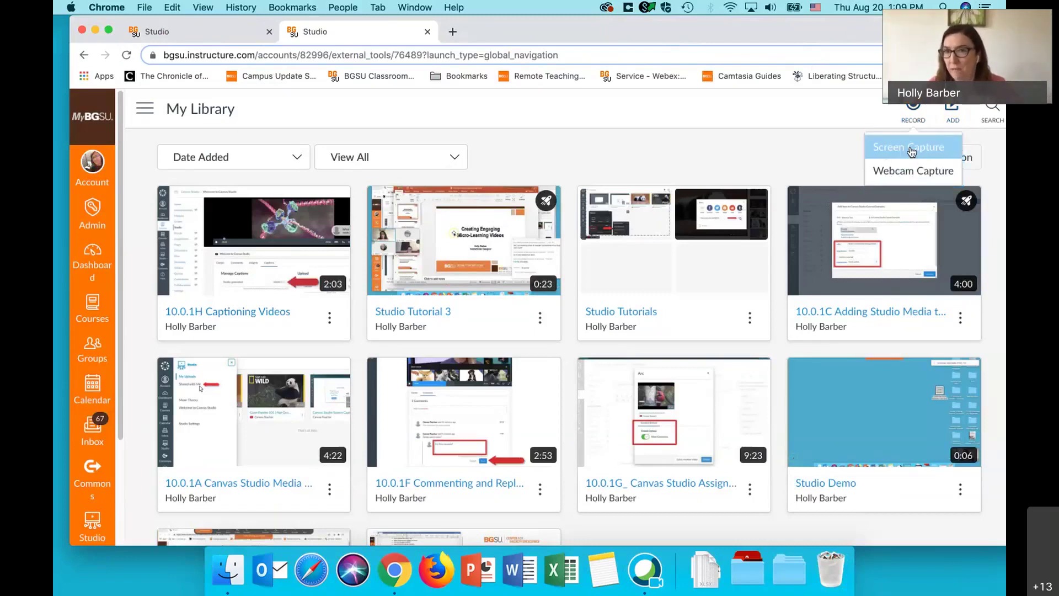
click(911, 151)
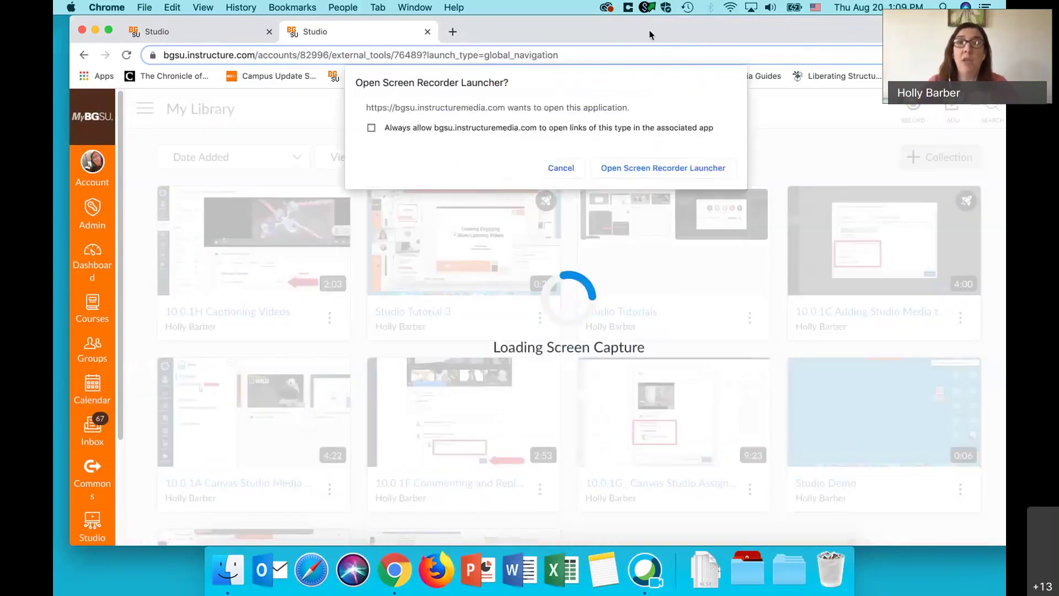
click(686, 164)
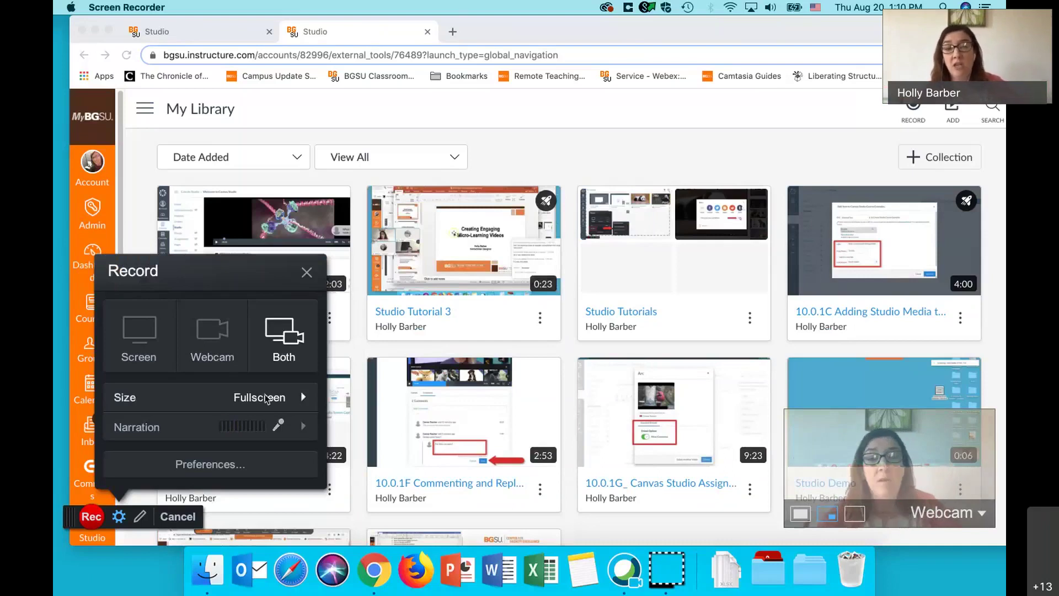
- Try the 720p recording size with the capture frame shrunk to 1028 x 608, and restore the Fullscreen size
click(267, 398)
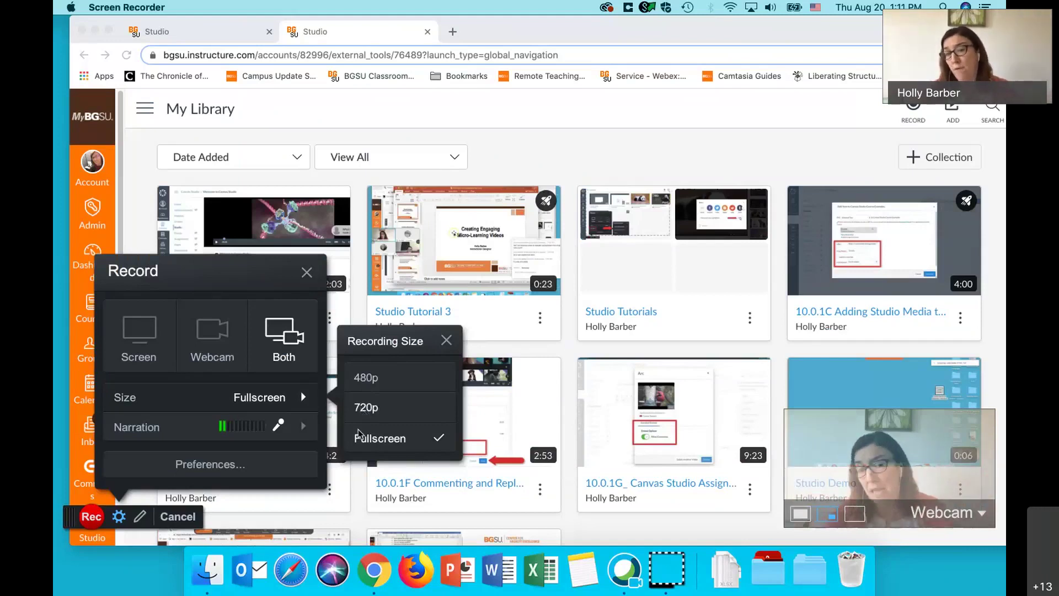
click(387, 415)
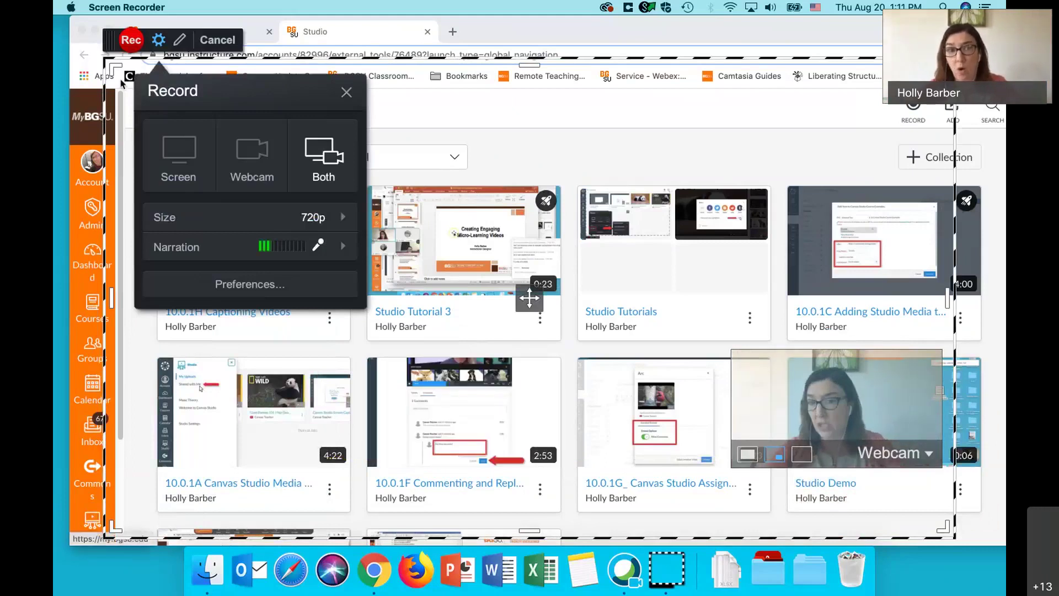
drag(110, 64, 276, 142)
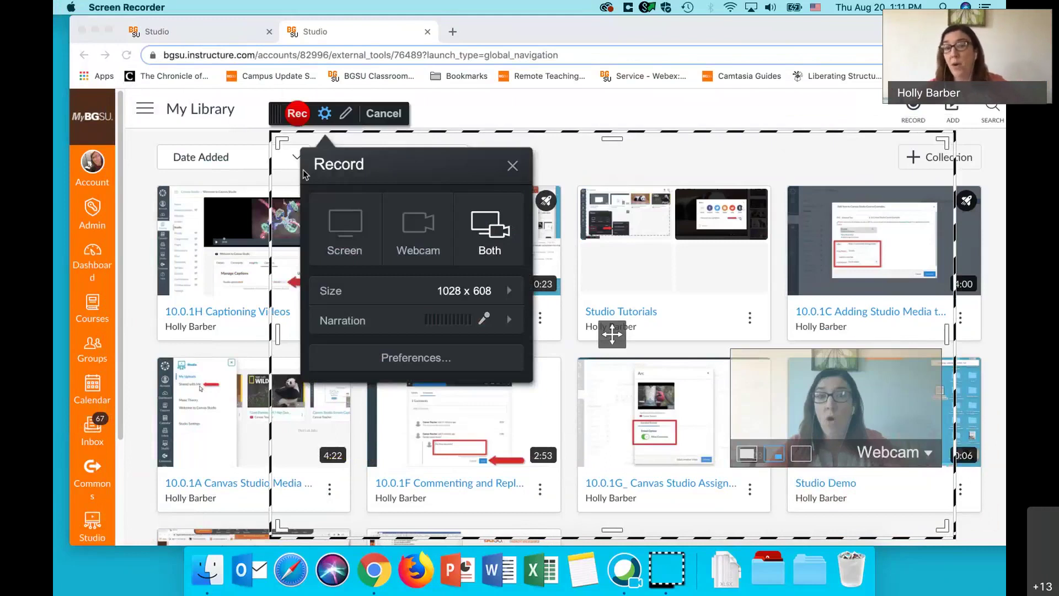
click(496, 291)
click(577, 347)
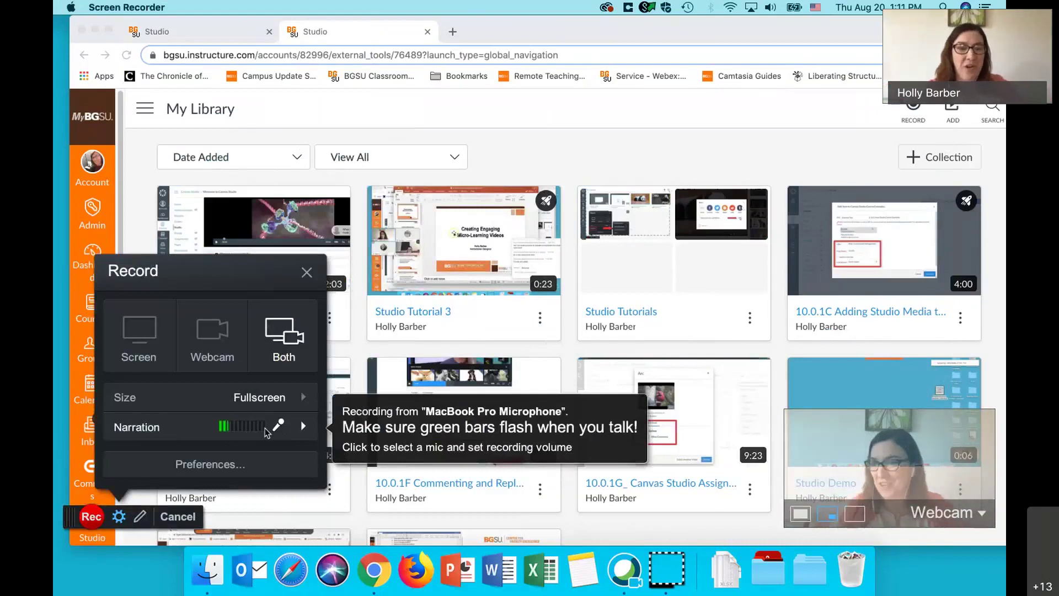
- Examine the narration microphone choices and the External Microphone's volume and test playback settings without applying them
click(305, 427)
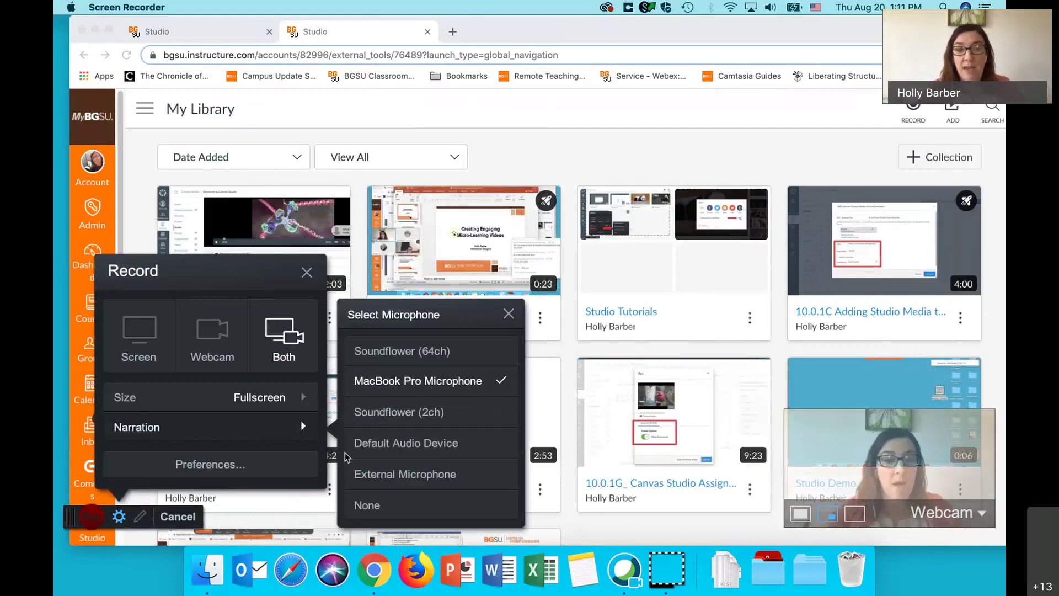
click(364, 478)
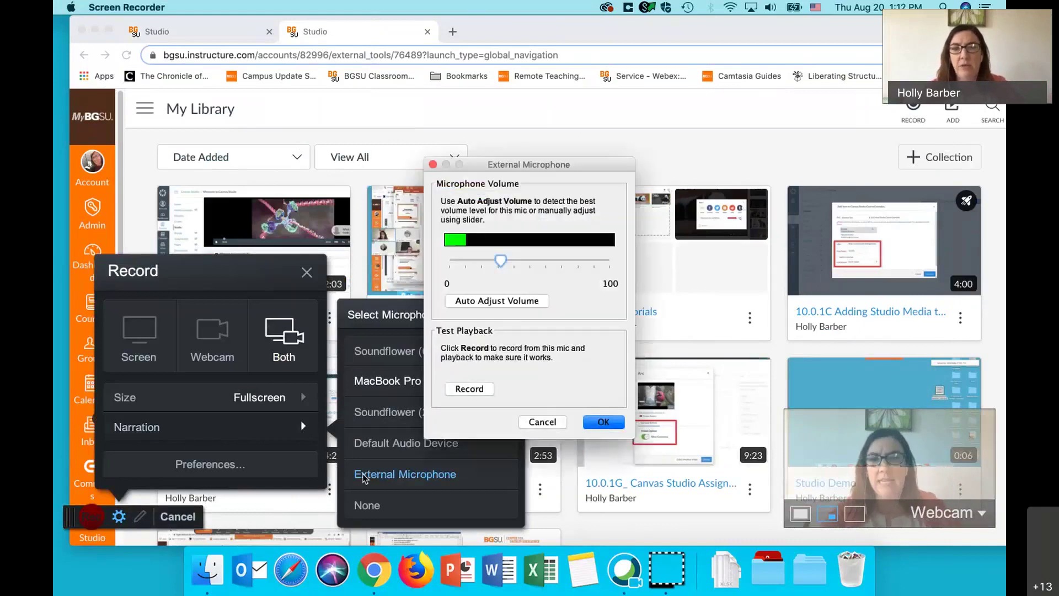
key(Escape)
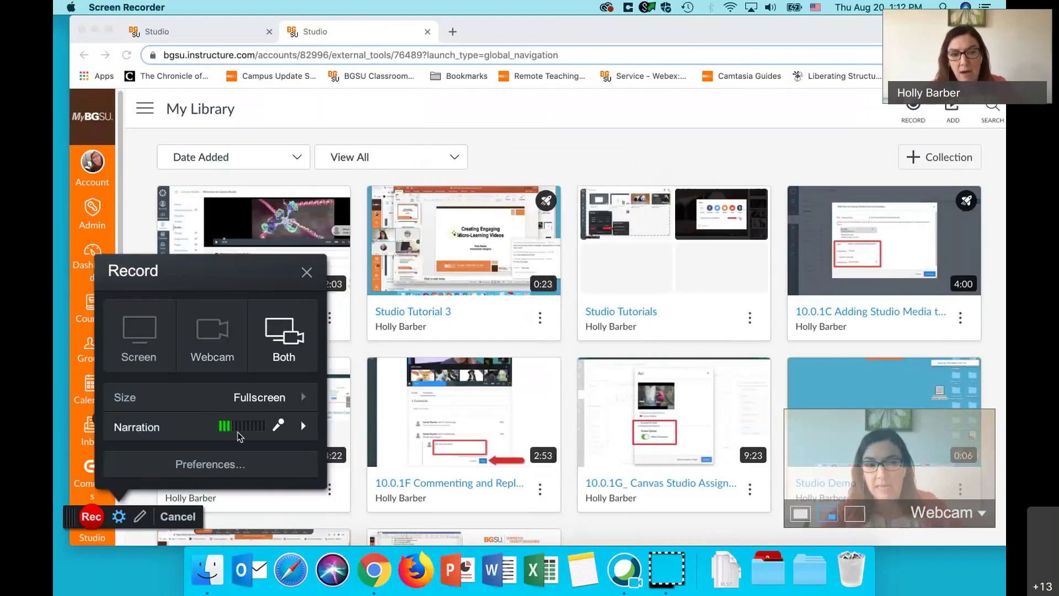
- Review the recorder preferences, such as the hotkeys, countdown and webcam preview, and return to the recording settings
click(209, 465)
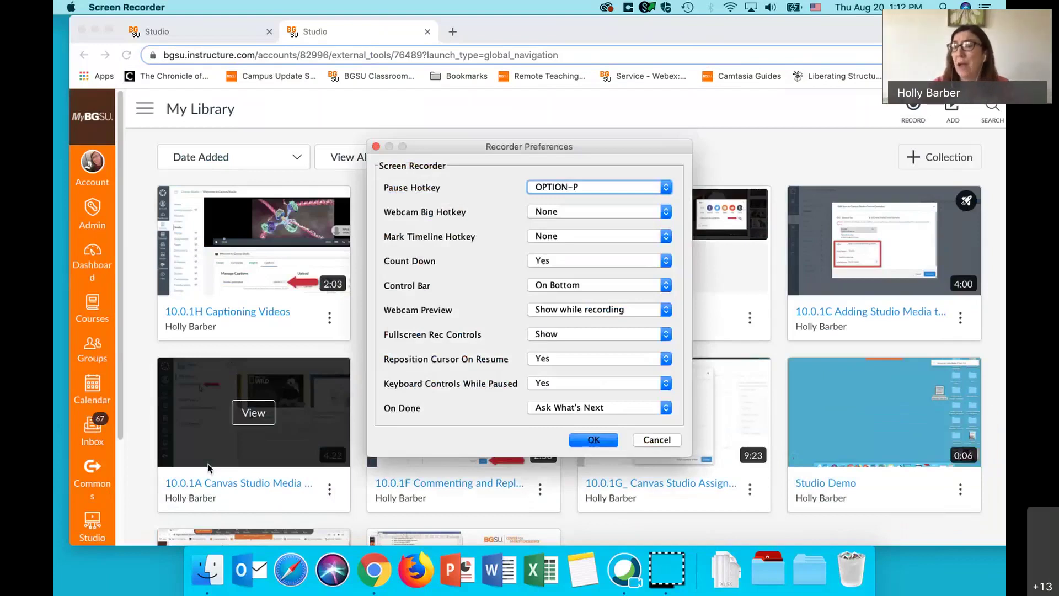
click(594, 440)
click(119, 515)
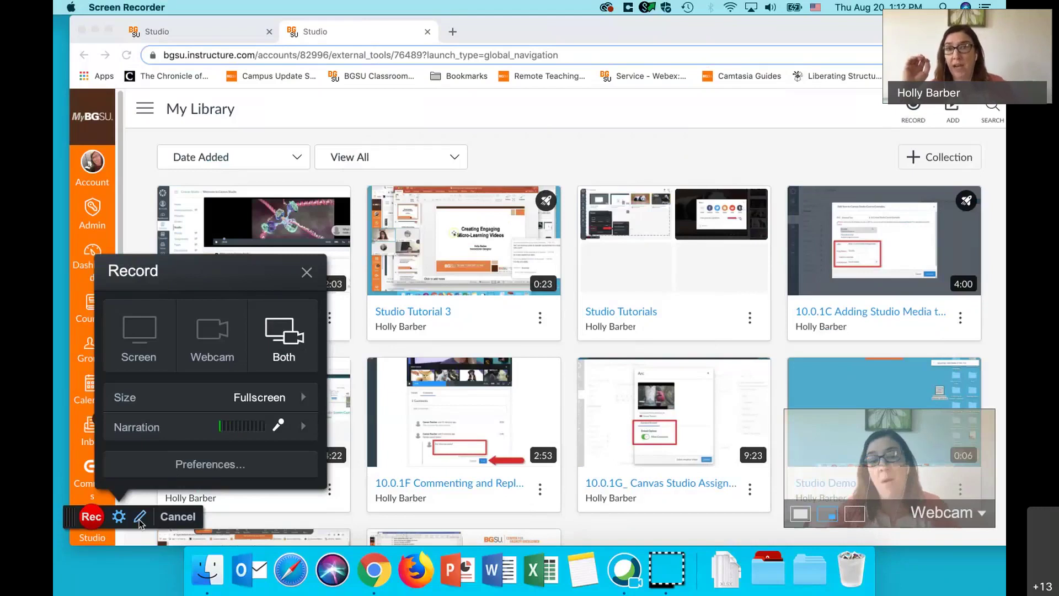
- Show the recorder's Draw & Zoom annotation tools and close them again
key(Escape)
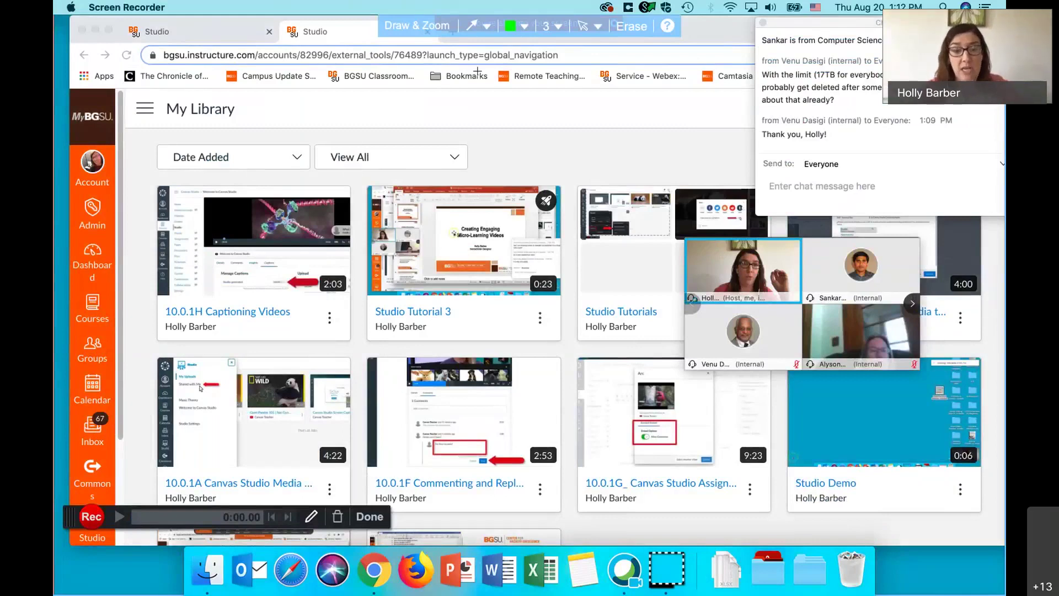
click(311, 517)
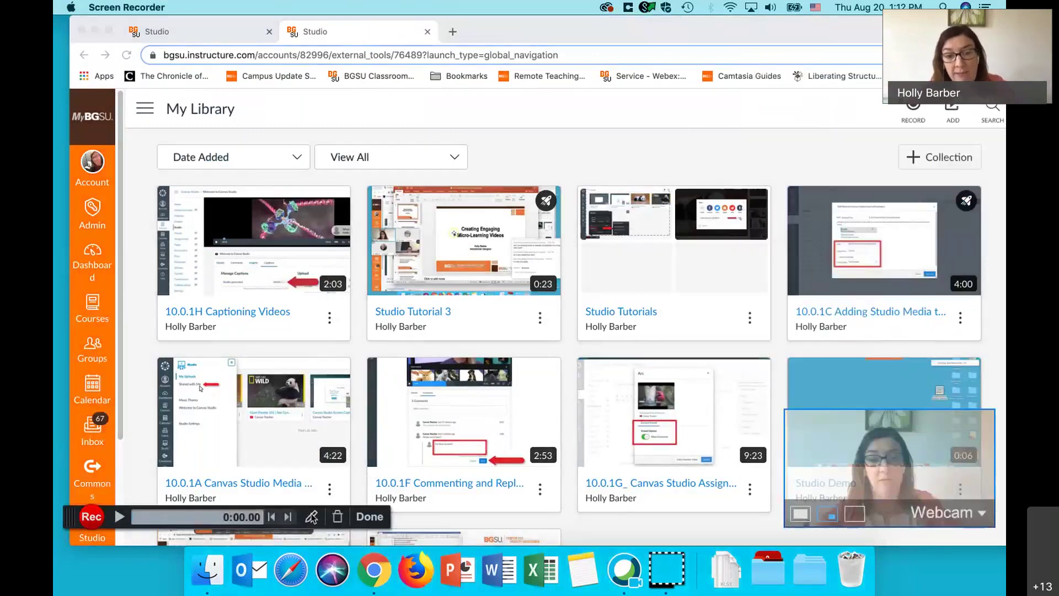
click(339, 523)
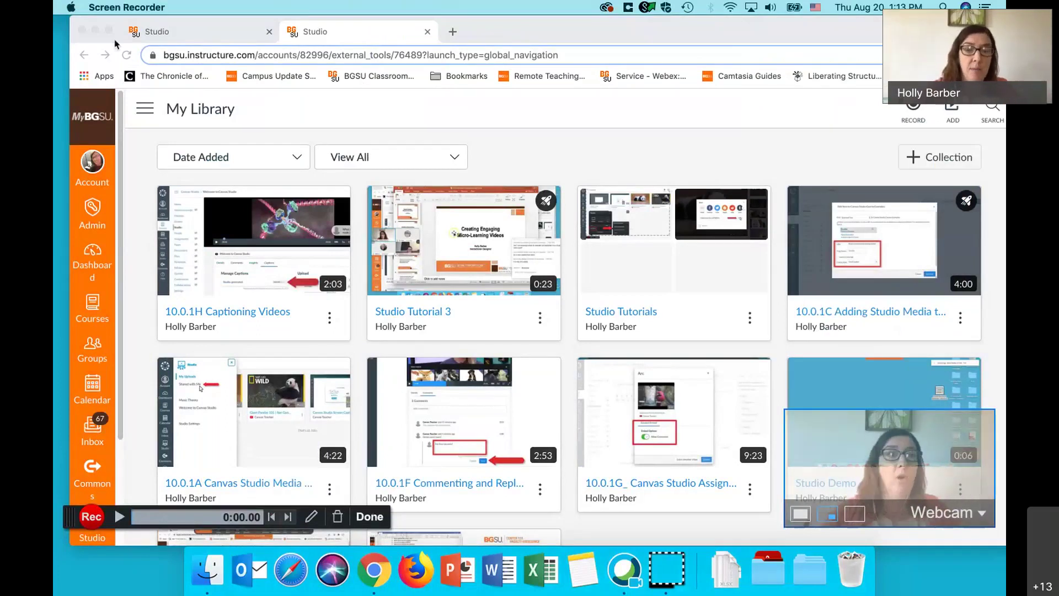
- Switch to PowerPoint, open the recent presentation 2020 Flex Conf Microlearning Video and move its window clear of the webcam preview
click(457, 578)
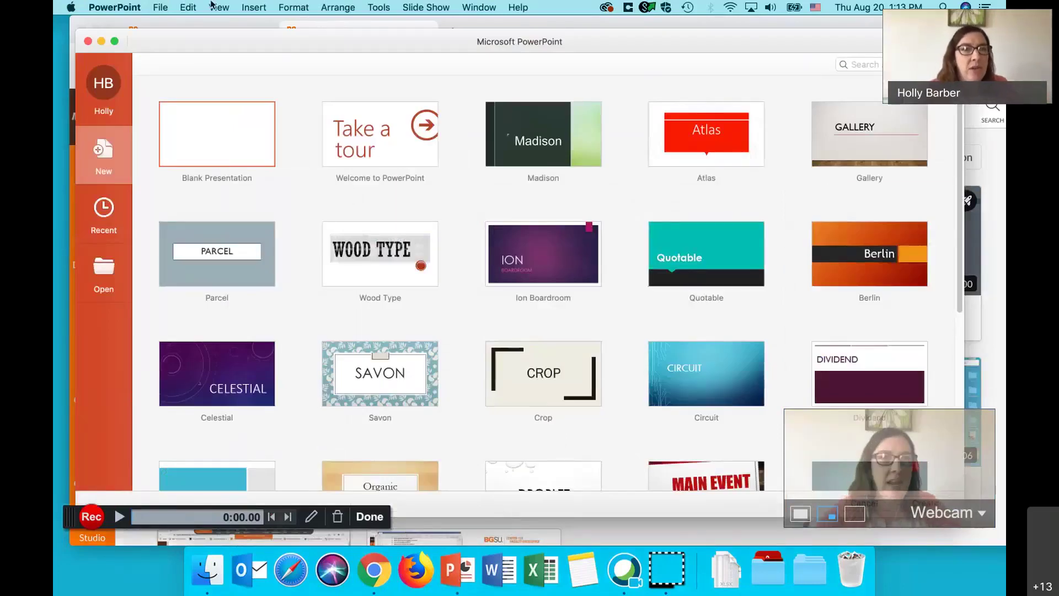
click(160, 7)
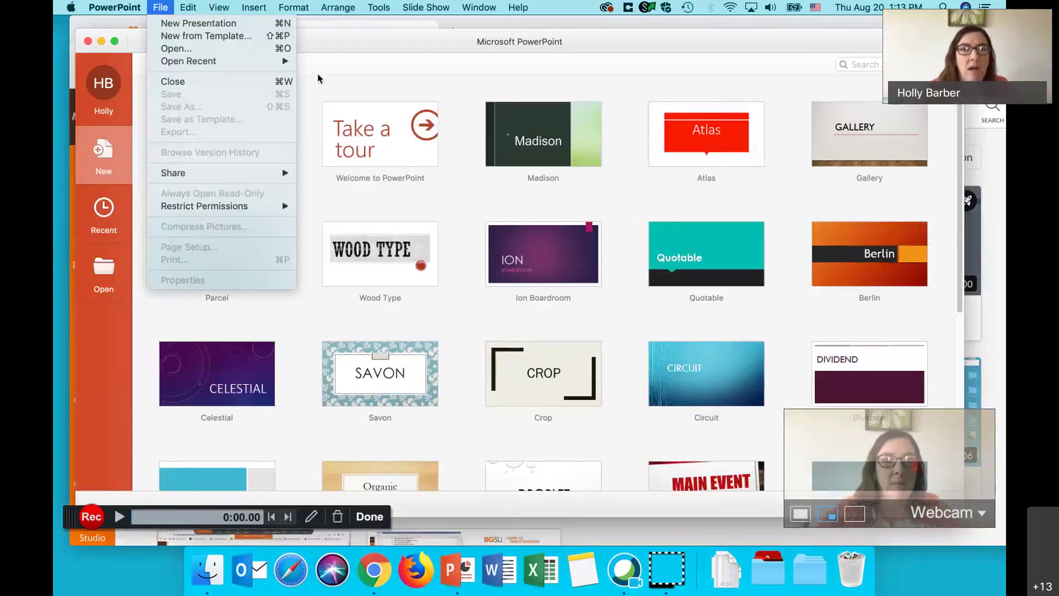
mouse_move(265, 61)
click(354, 71)
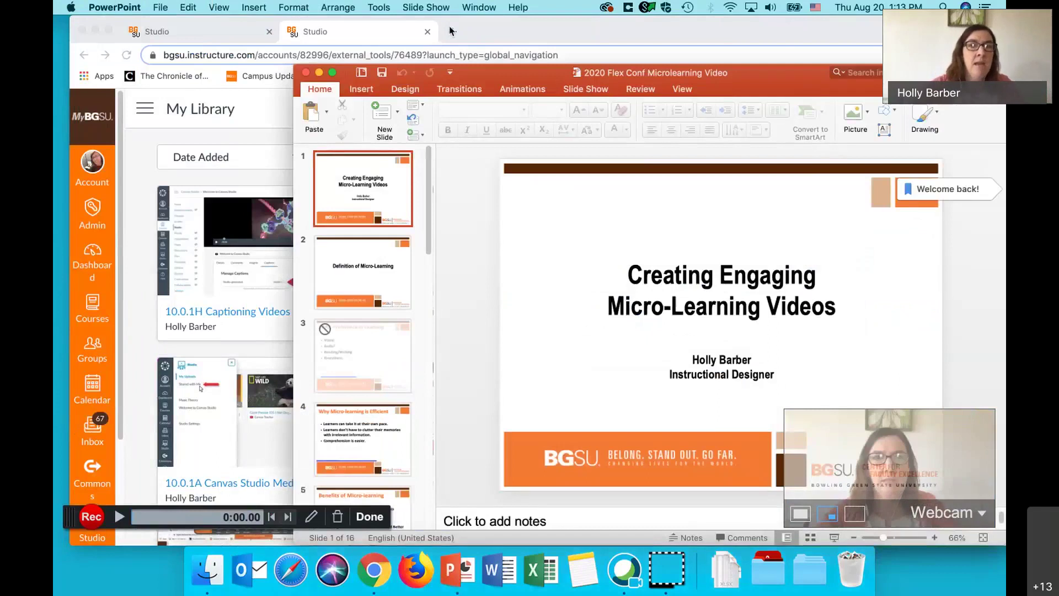
drag(452, 71, 268, 35)
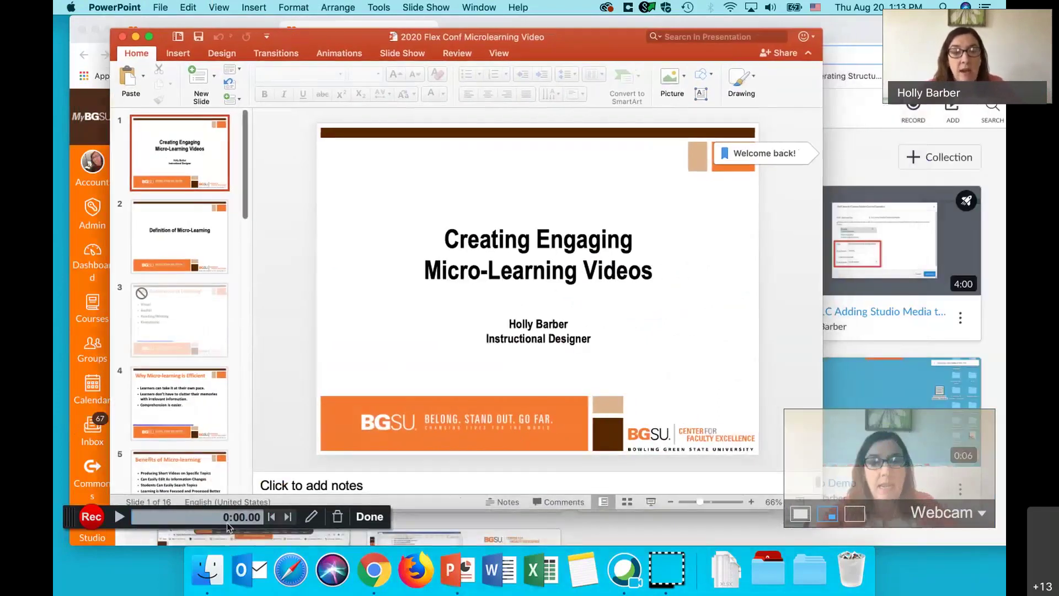
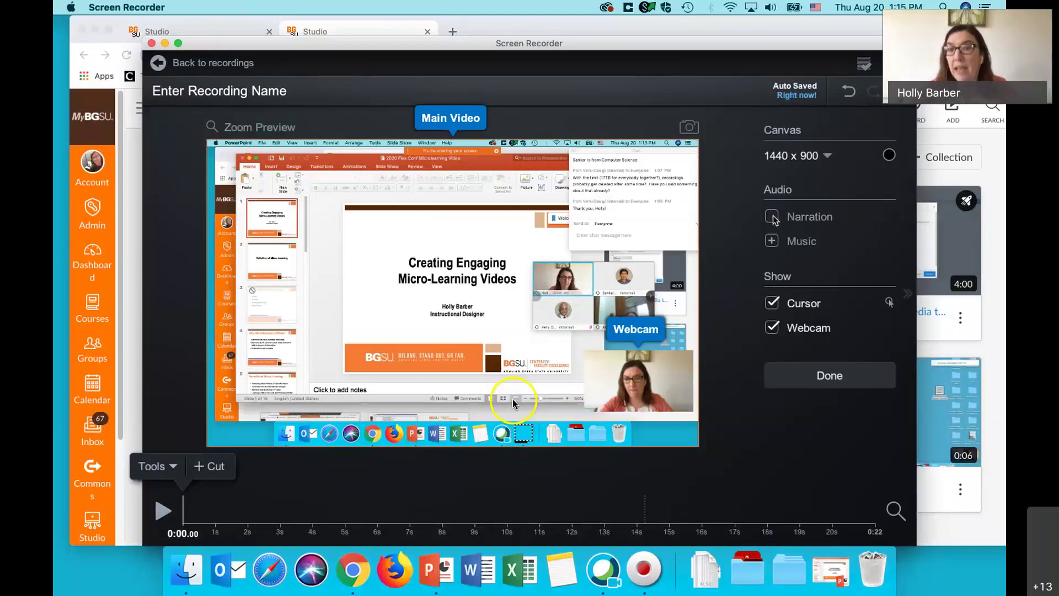
- Turn on the narration audio for the finished recording
click(772, 216)
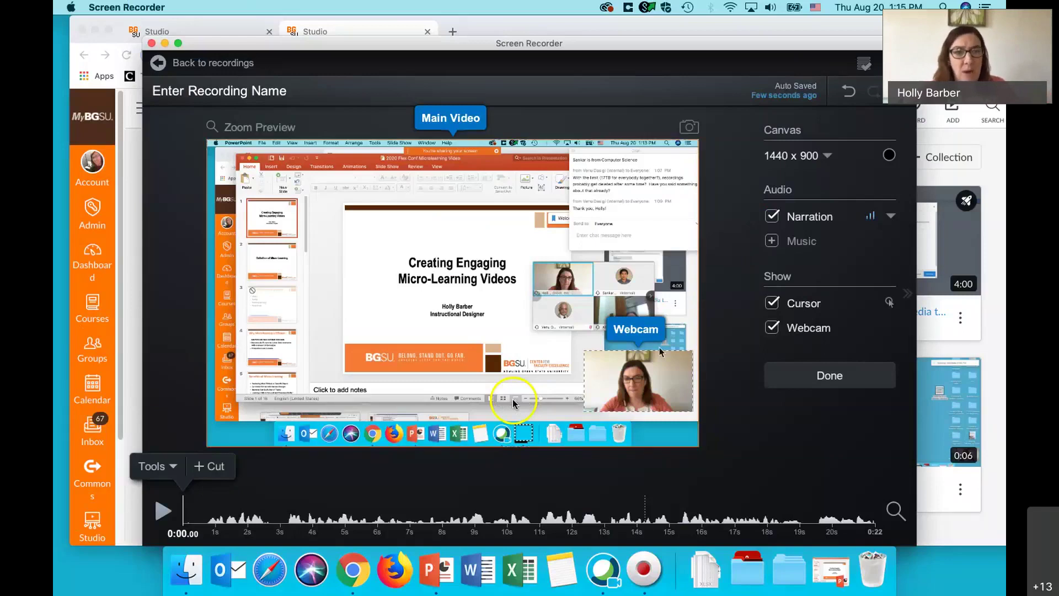
- Try hiding the cursor and the webcam in the recording, and show each of them again
click(772, 303)
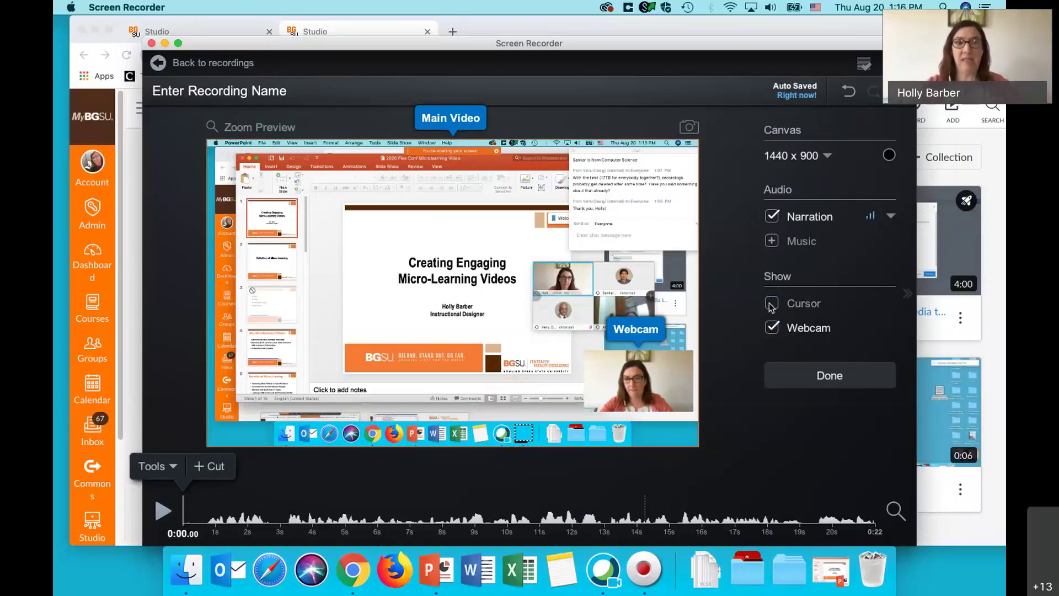
click(771, 304)
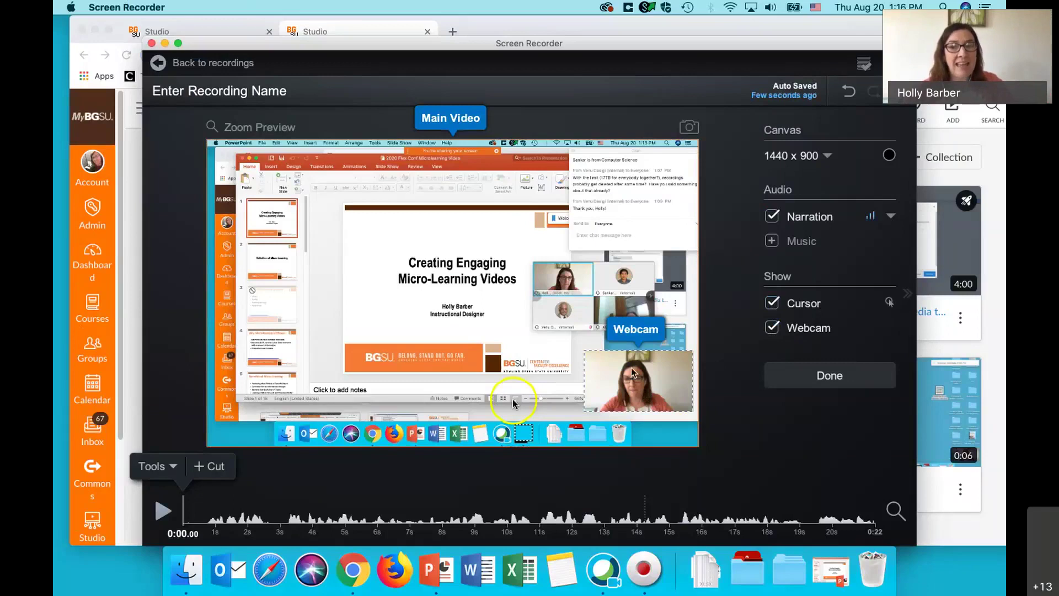
click(771, 328)
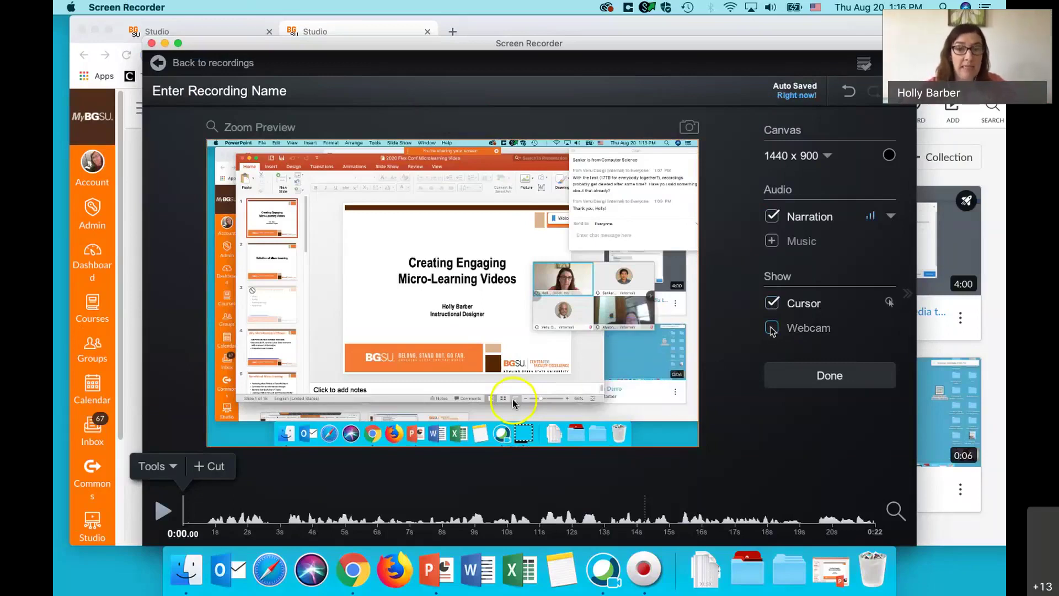
click(771, 329)
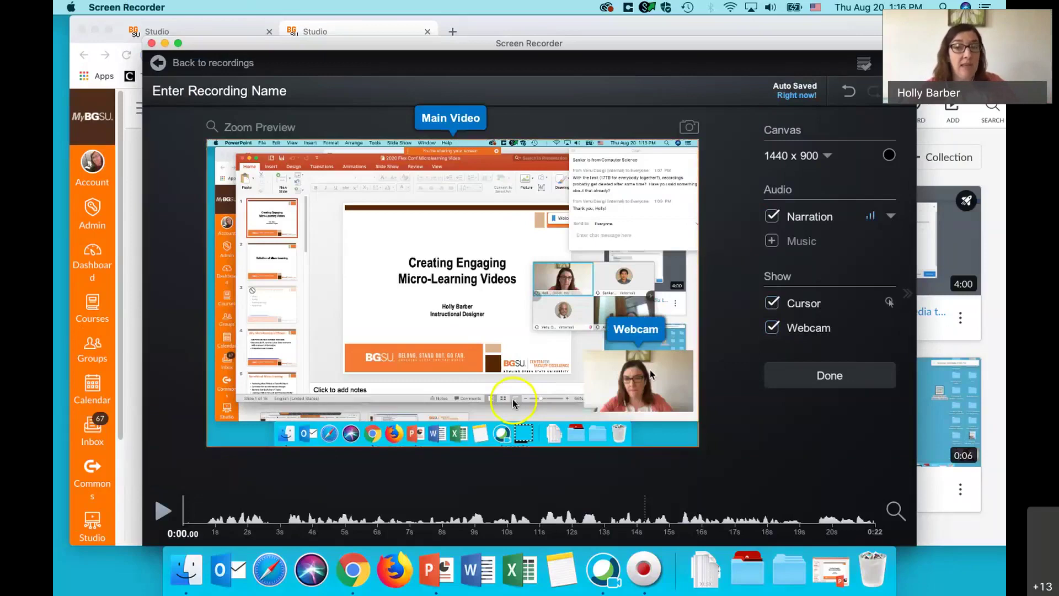
- Reposition the webcam picture over the main video, keeping it near the lower-right corner of the canvas
click(651, 374)
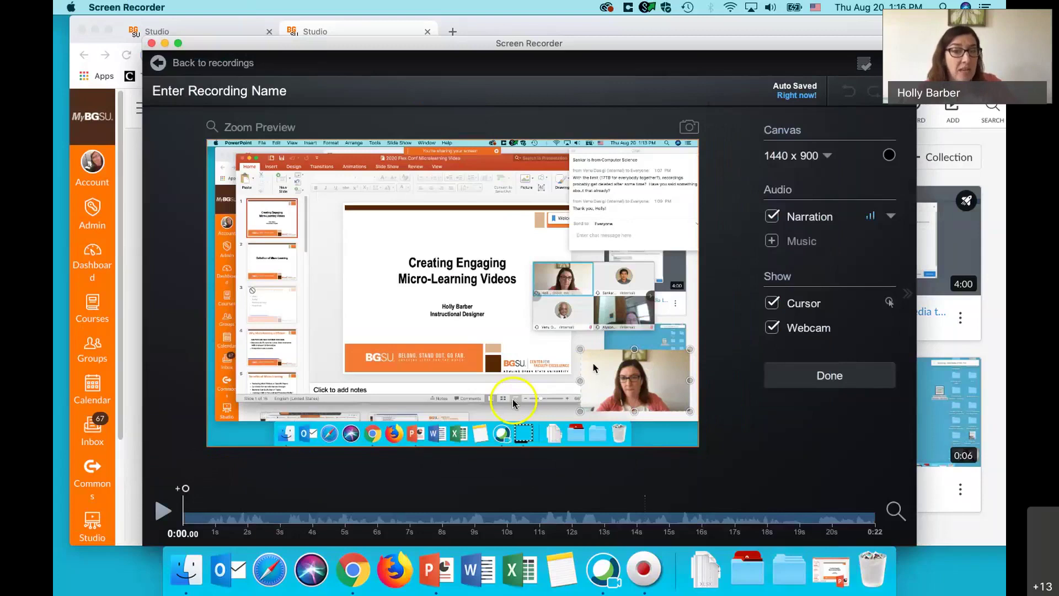
drag(583, 351, 480, 226)
drag(524, 259, 575, 319)
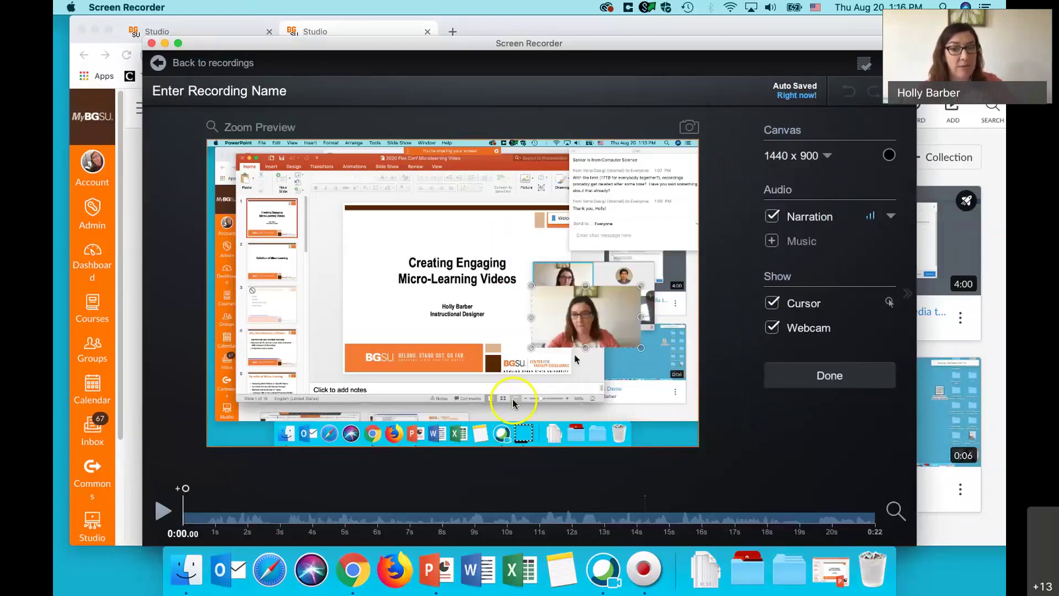
drag(575, 359, 599, 379)
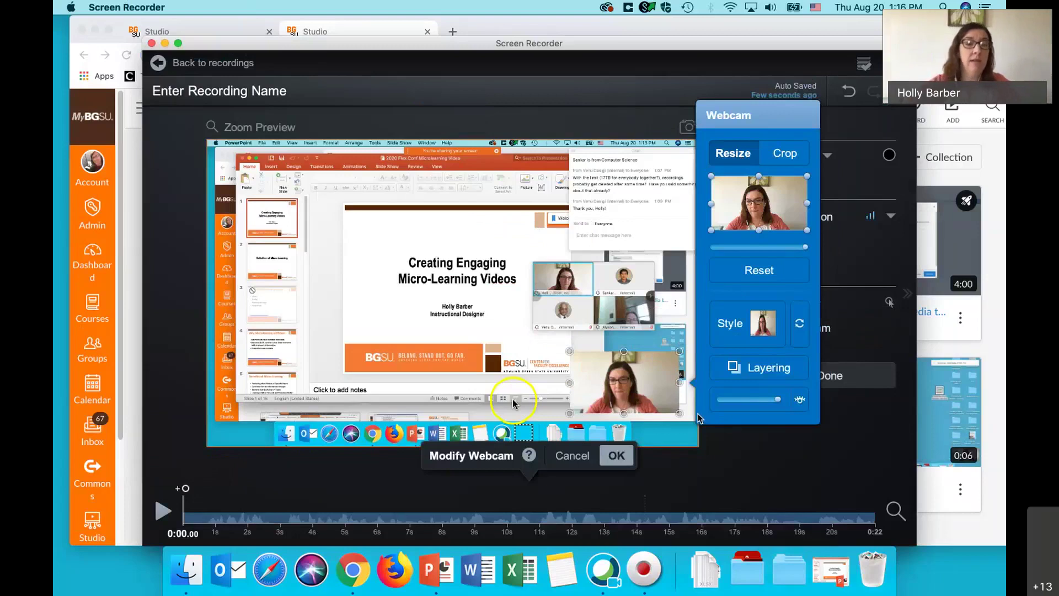
click(559, 459)
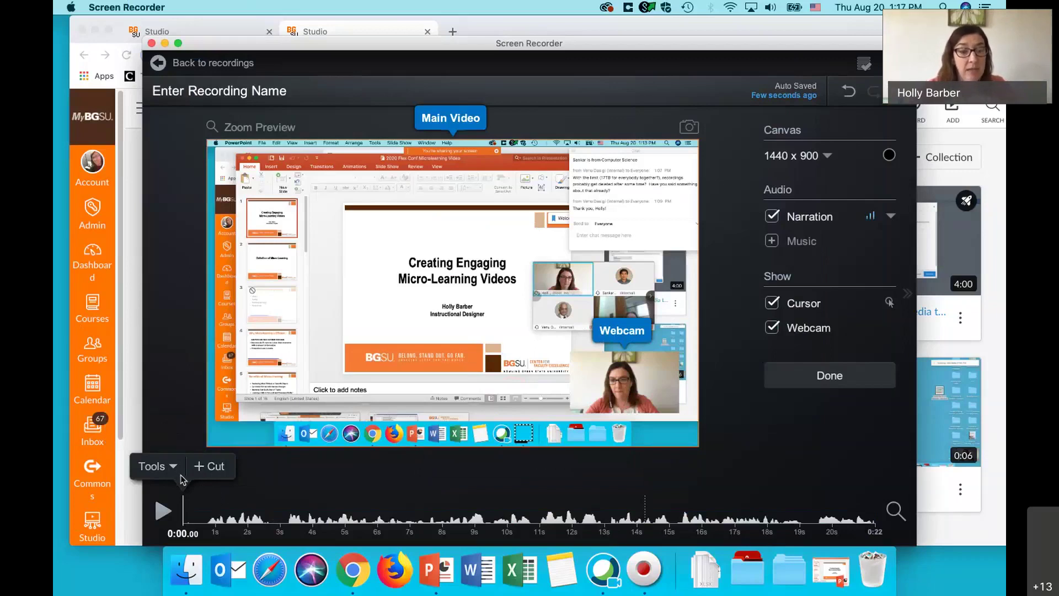
- Scrub through the recording's timeline from the start to 0:14.08 to find a section to cut
click(185, 508)
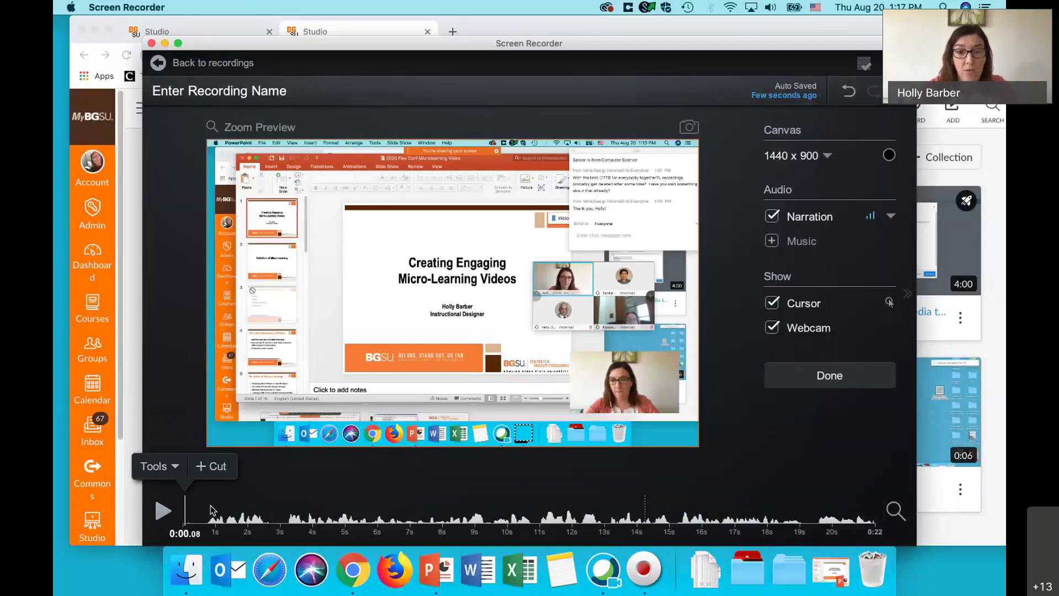
click(361, 506)
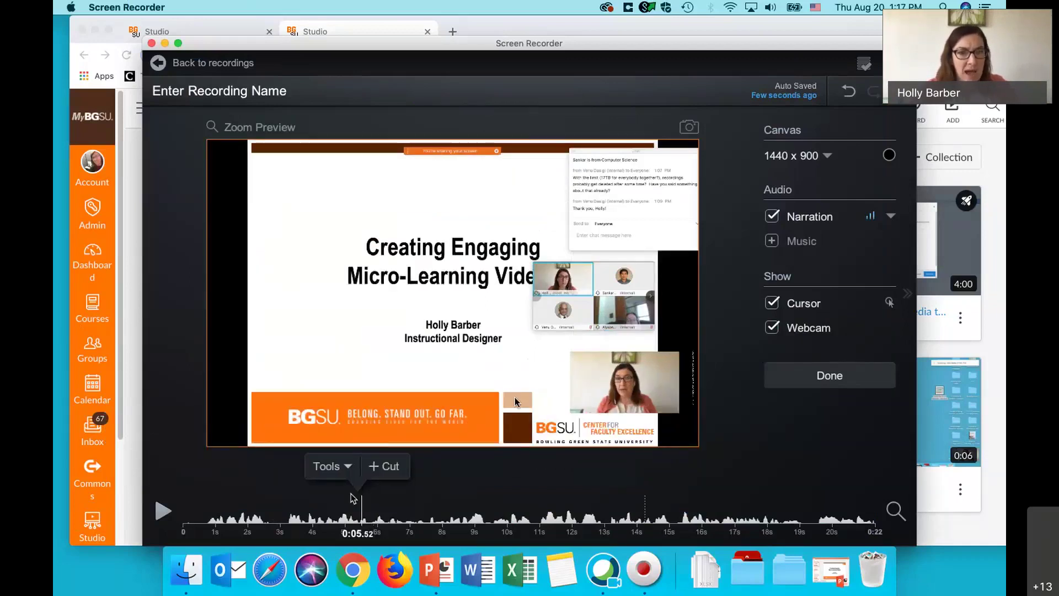
click(334, 501)
click(293, 491)
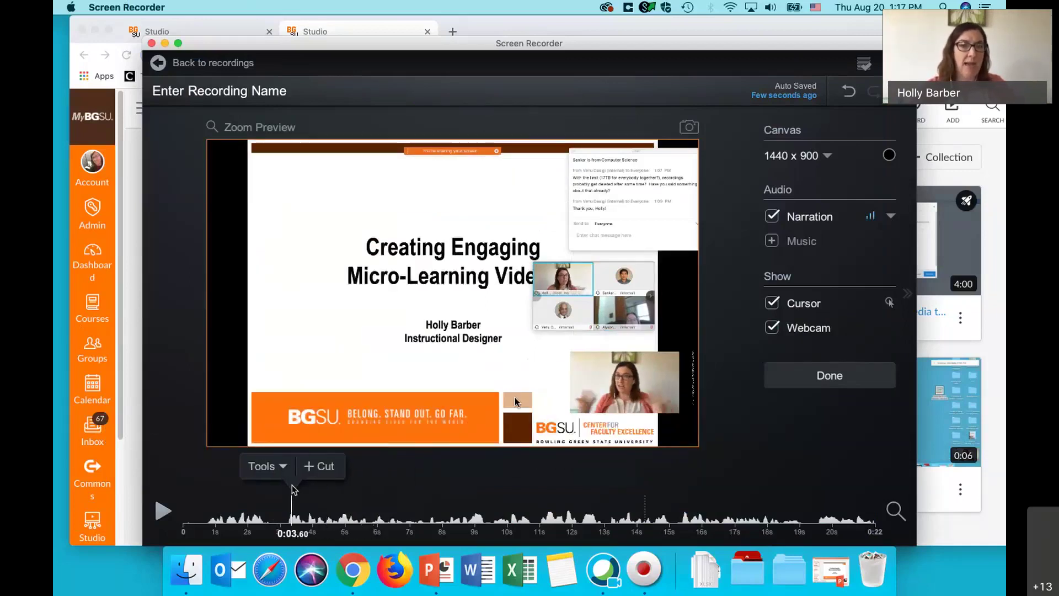
click(256, 487)
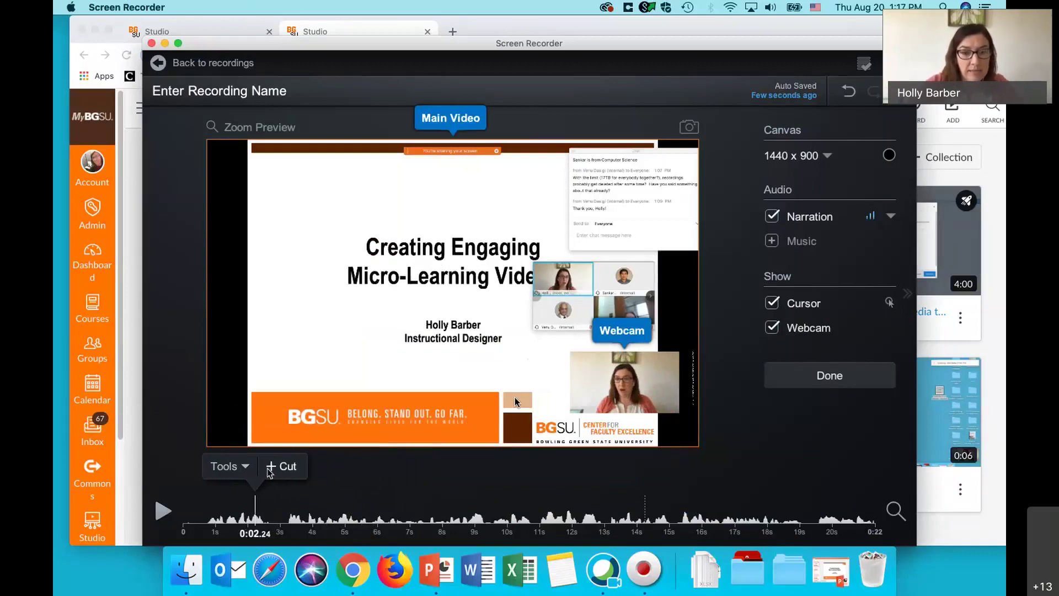
click(388, 500)
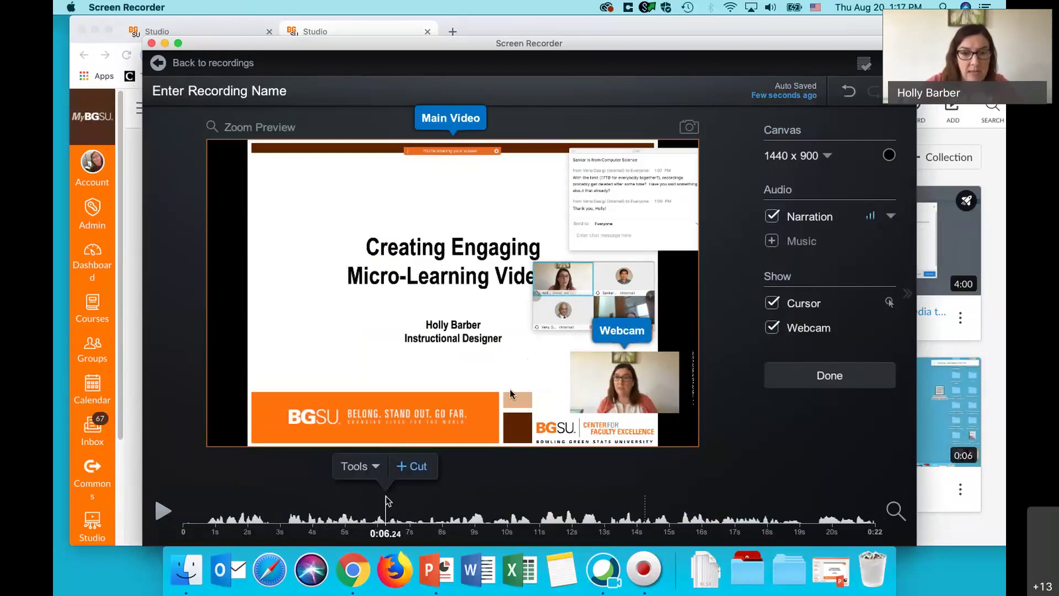
click(436, 506)
click(486, 508)
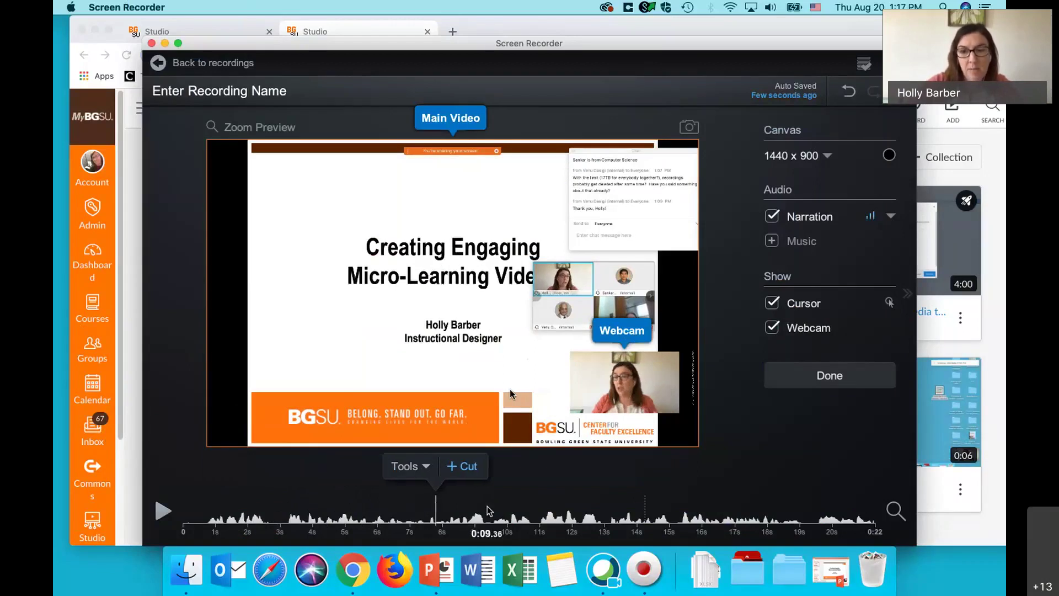
click(639, 506)
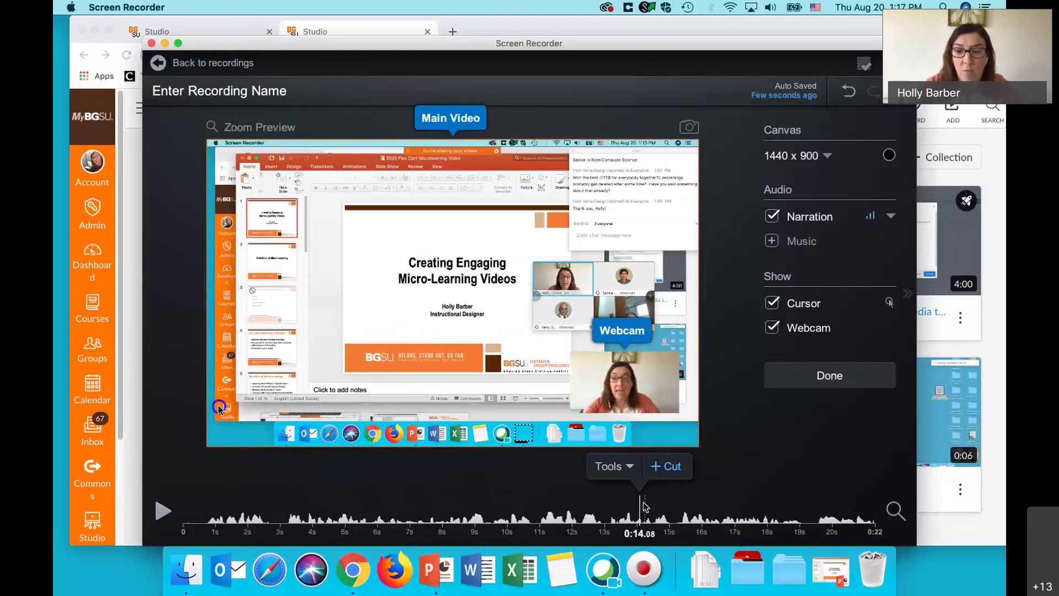
- Cut the section of the recording from 0:10.84 to 0:14.68
drag(644, 506, 573, 510)
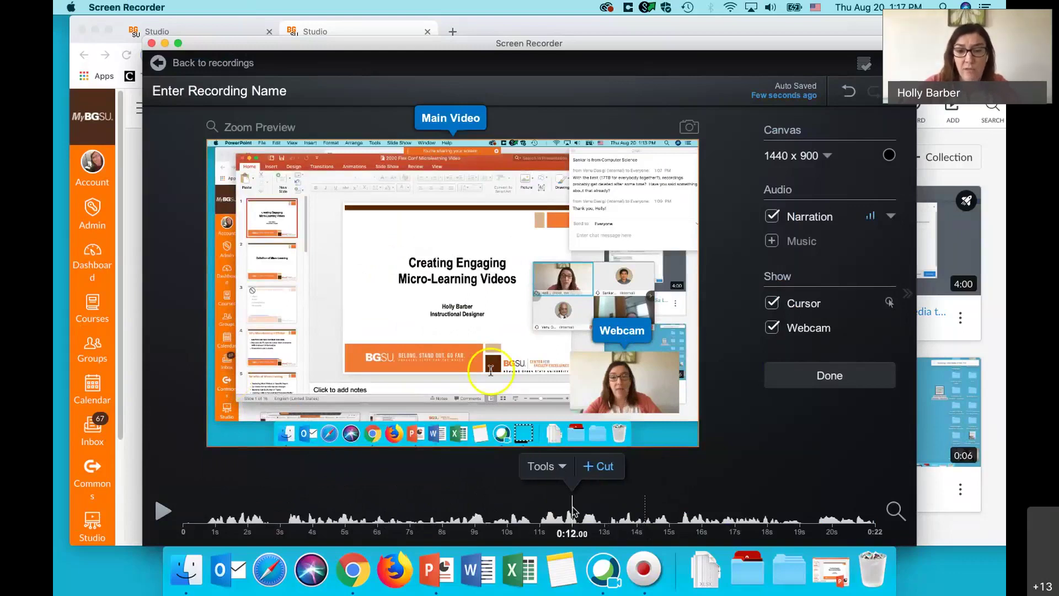
click(537, 513)
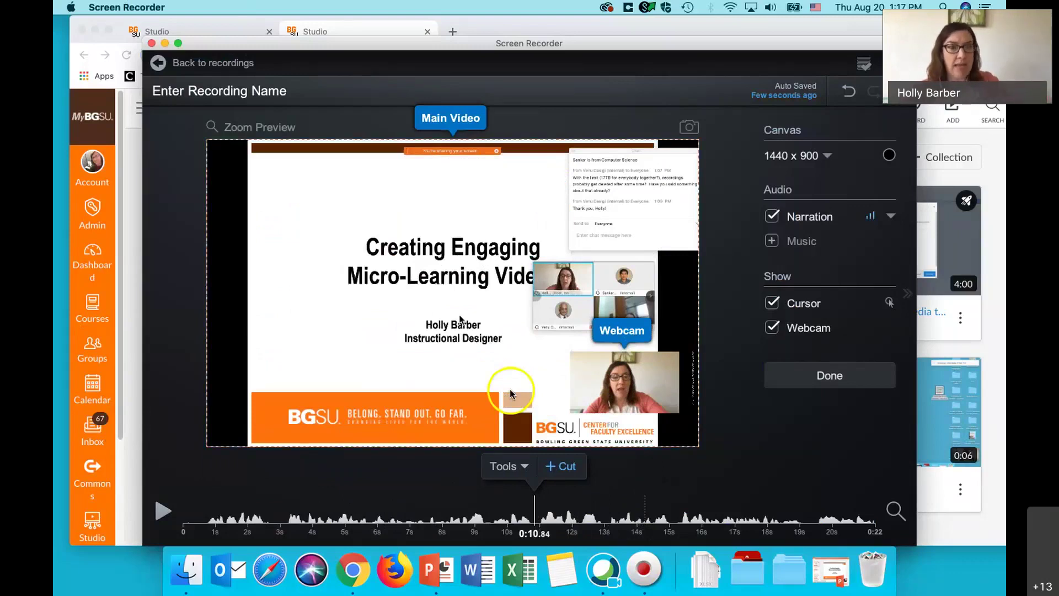
click(562, 469)
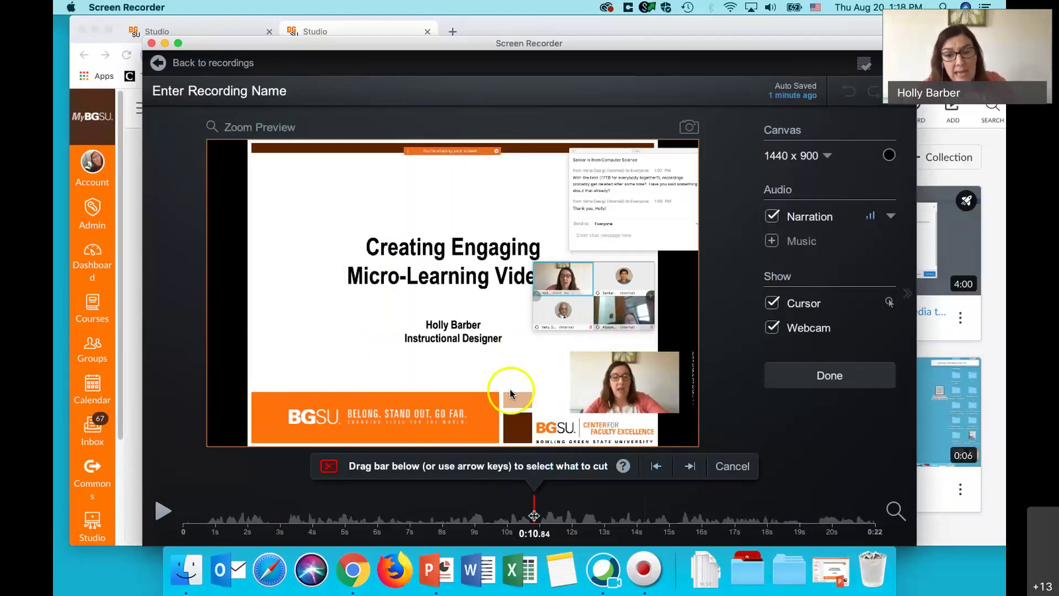
drag(538, 514, 661, 532)
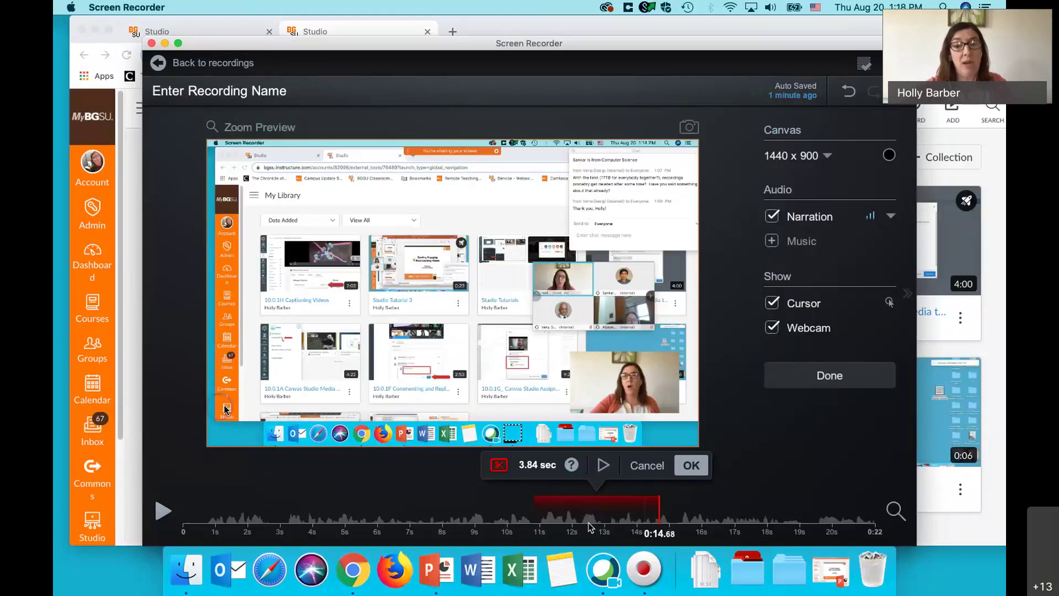
click(703, 466)
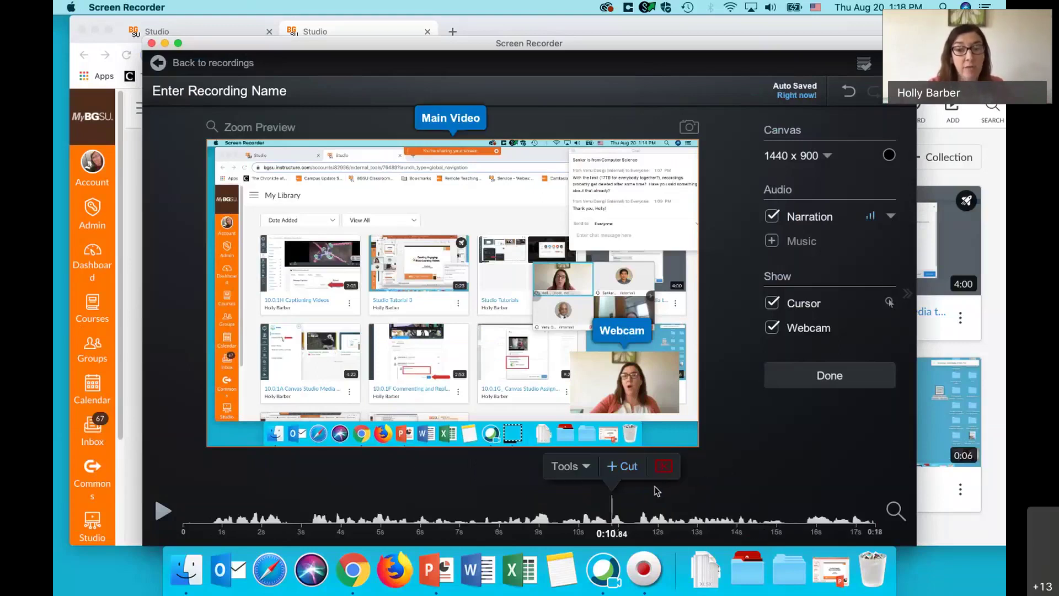
- Go back to the list of recordings and reopen today's recording for editing
click(639, 506)
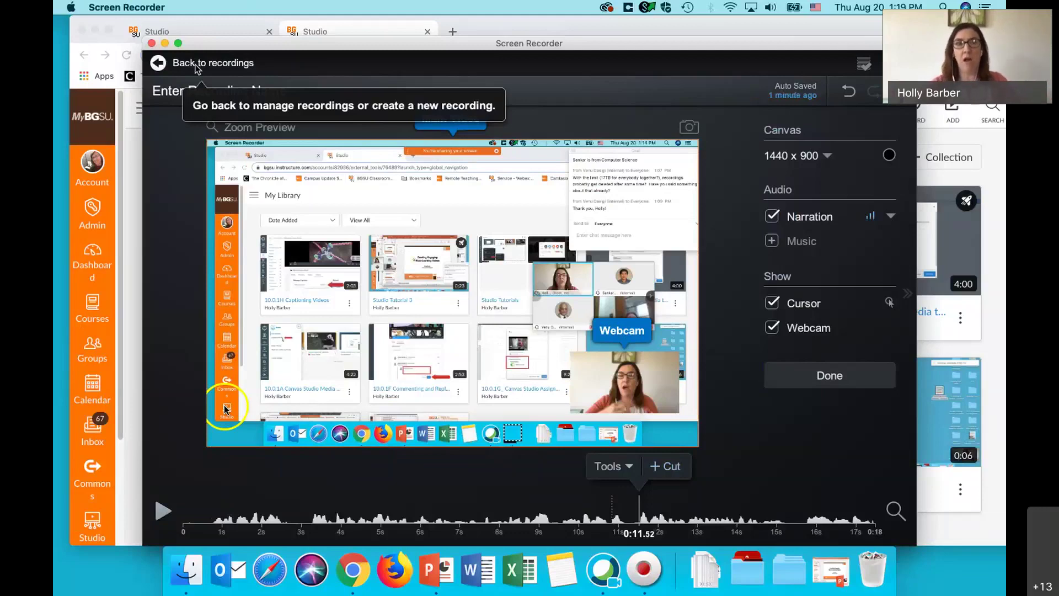
click(212, 64)
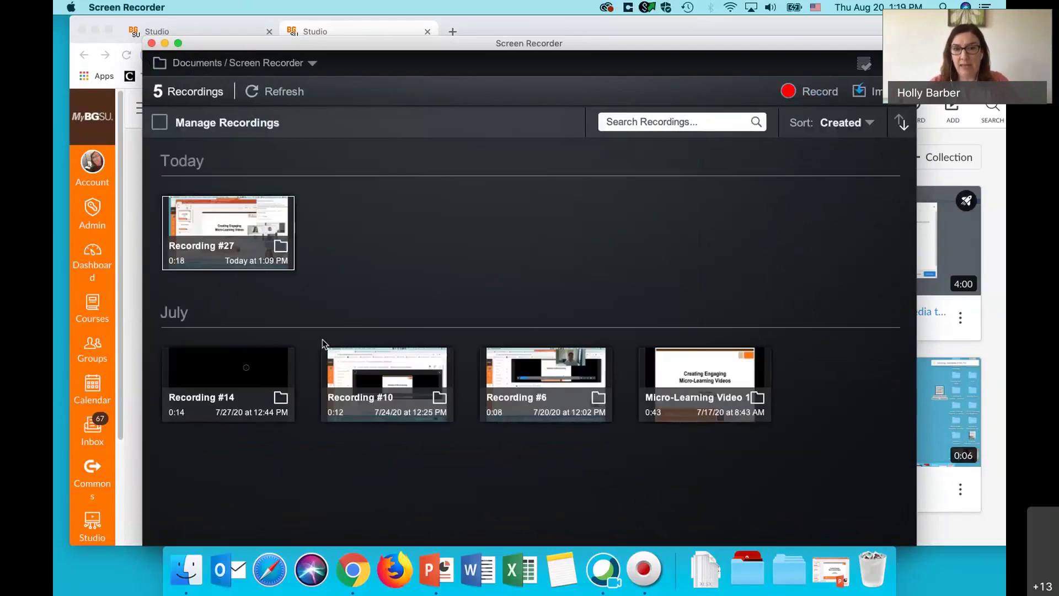
mouse_move(572, 369)
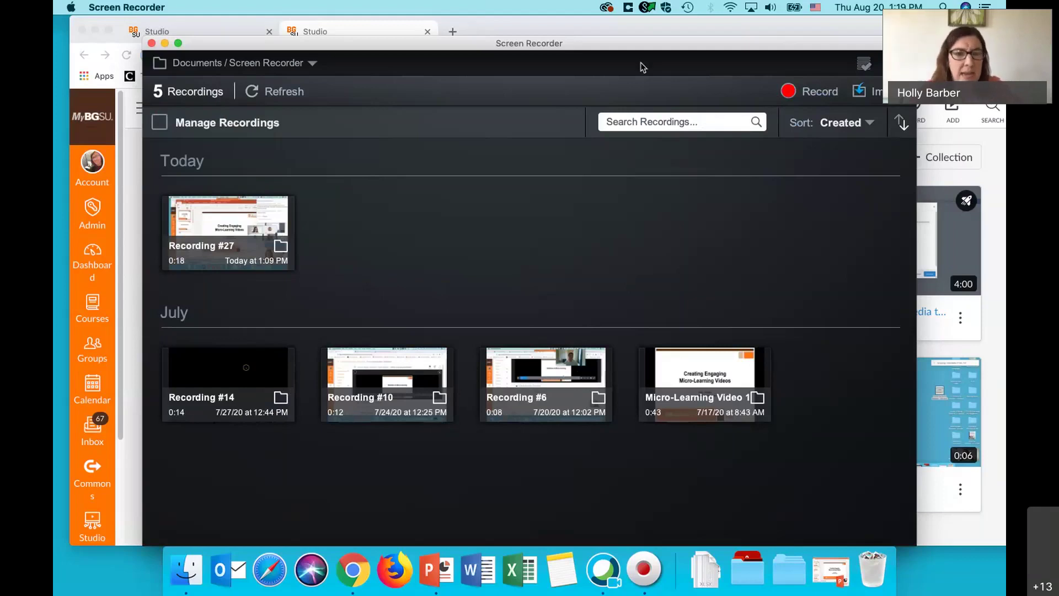
mouse_move(292, 260)
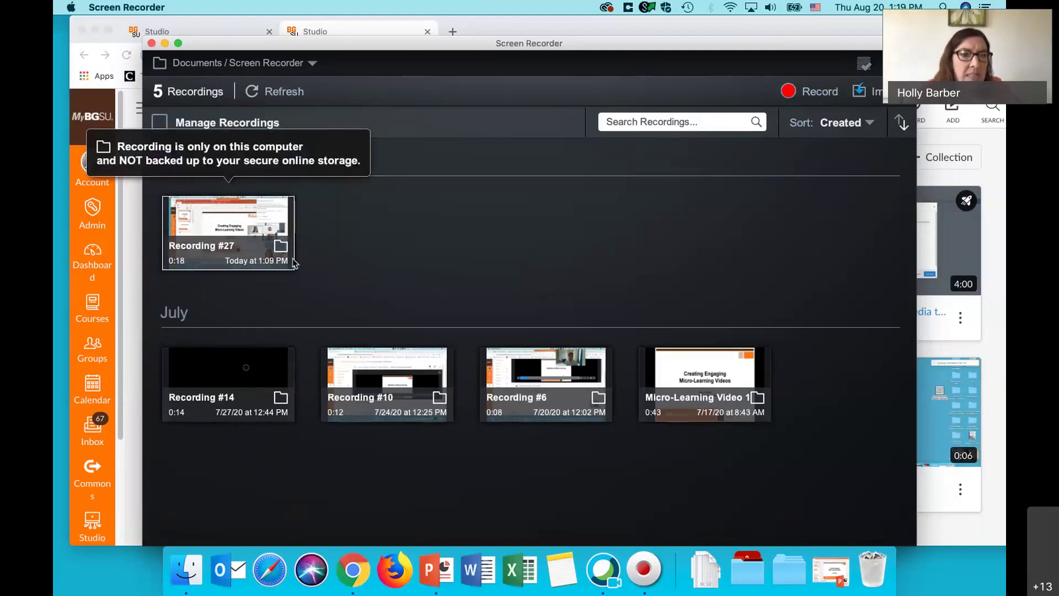
click(253, 259)
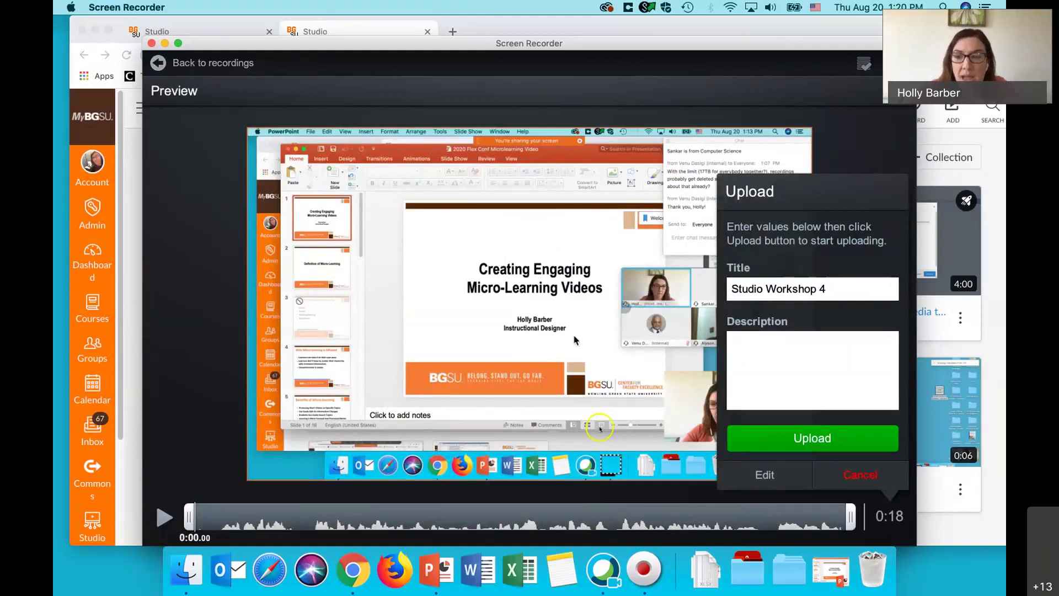
click(763, 480)
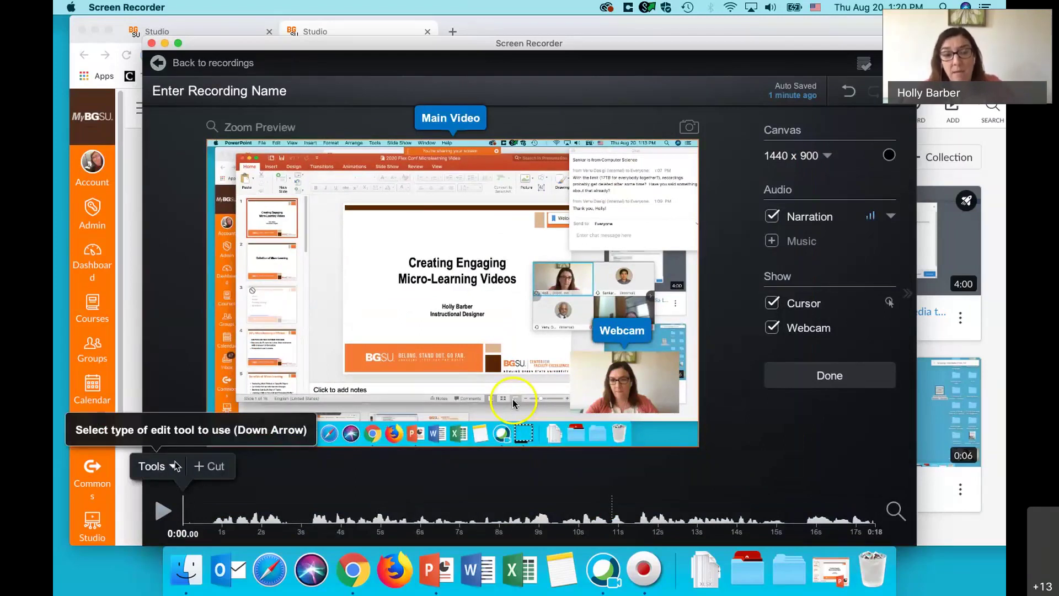
- Examine the available editing tools, including Hide, Insert, Narrate, Overlay, Replace, Speed and Volume, and close the list
click(175, 467)
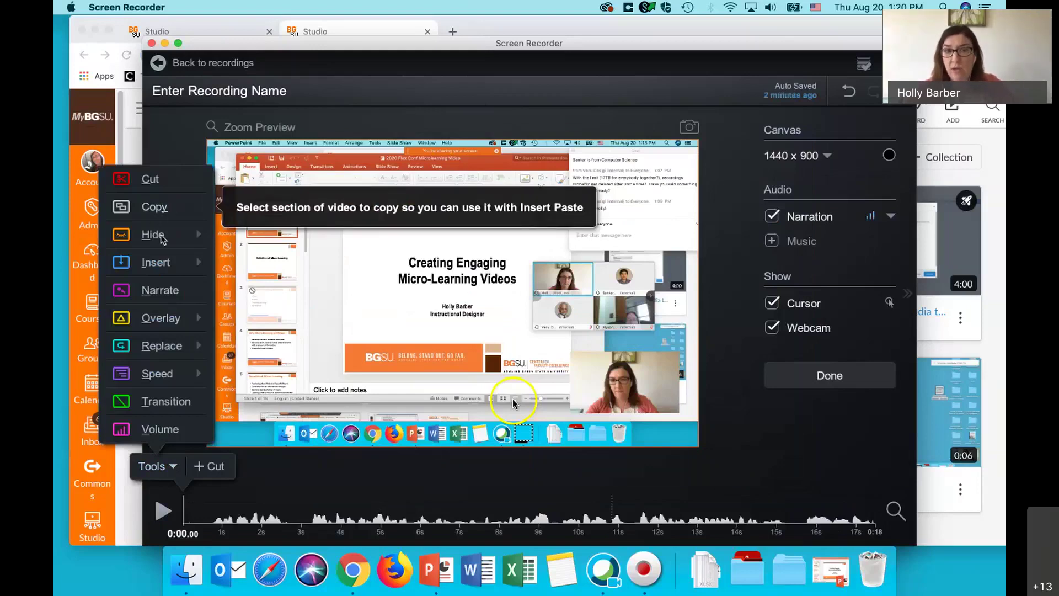
mouse_move(162, 238)
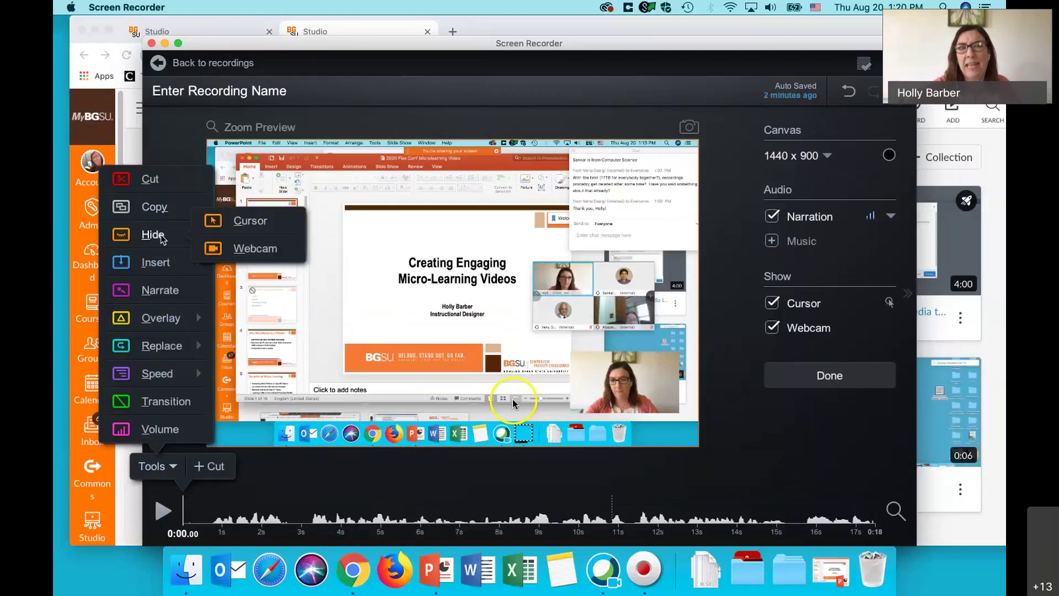
mouse_move(159, 260)
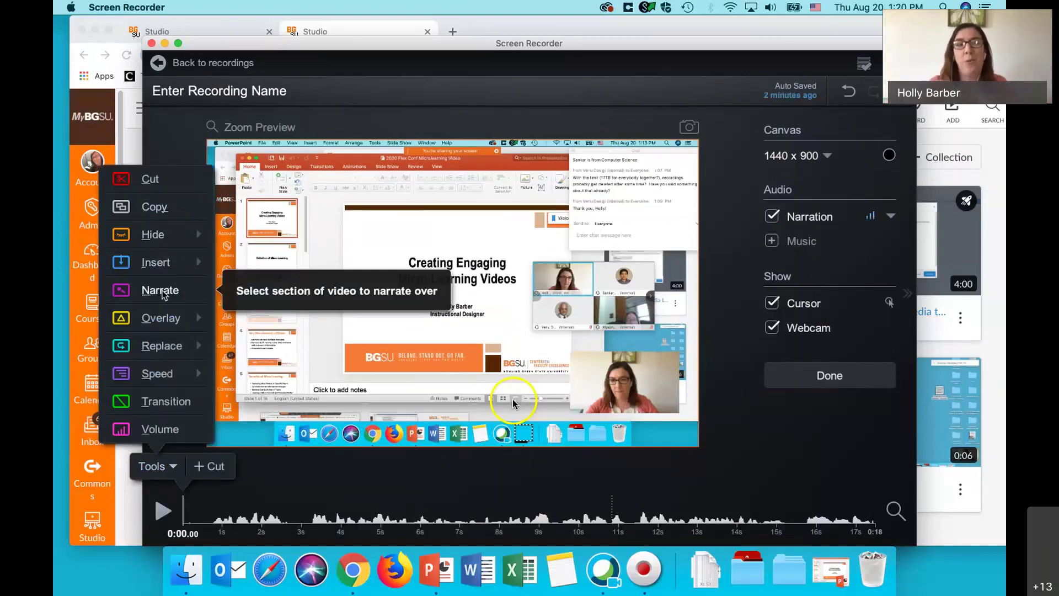
mouse_move(163, 317)
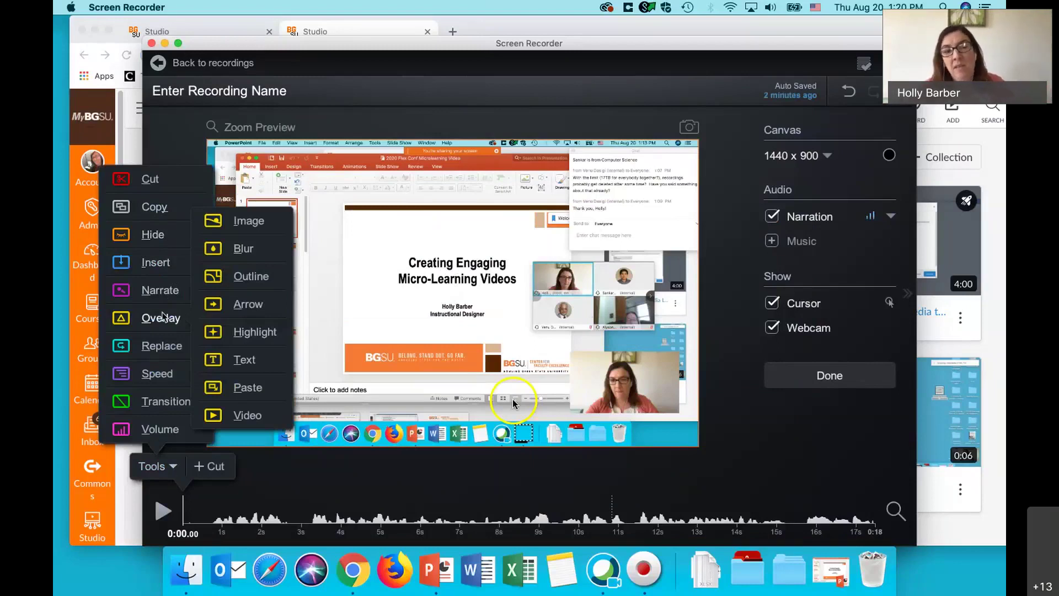
mouse_move(164, 353)
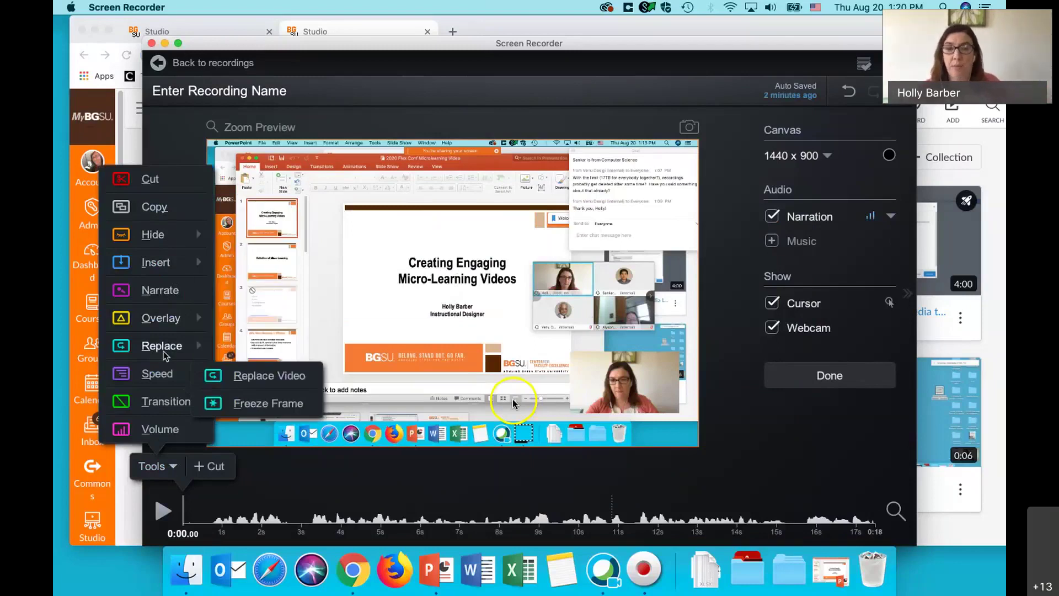
mouse_move(172, 376)
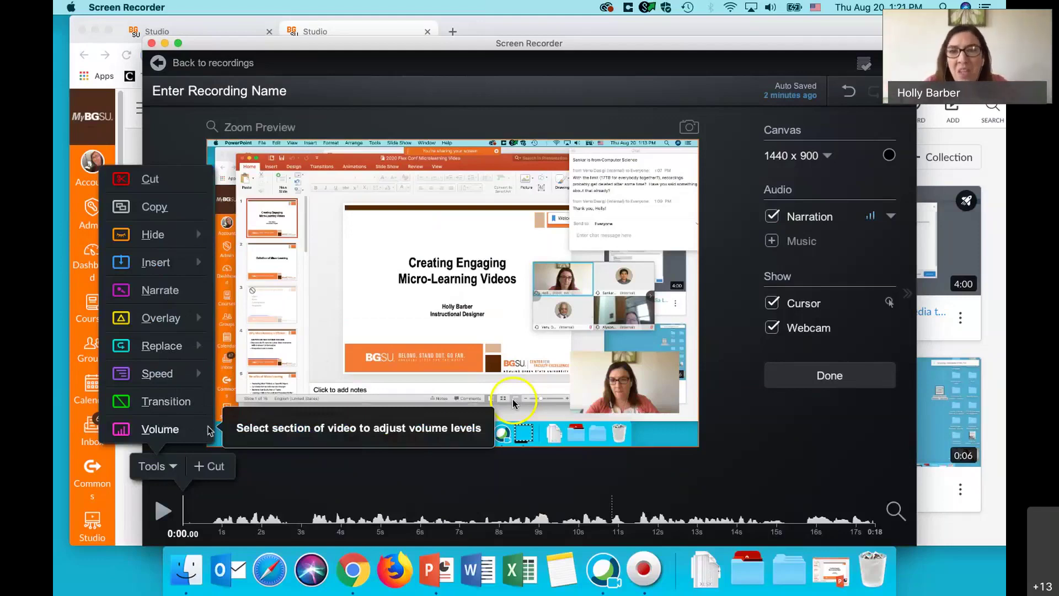
click(421, 196)
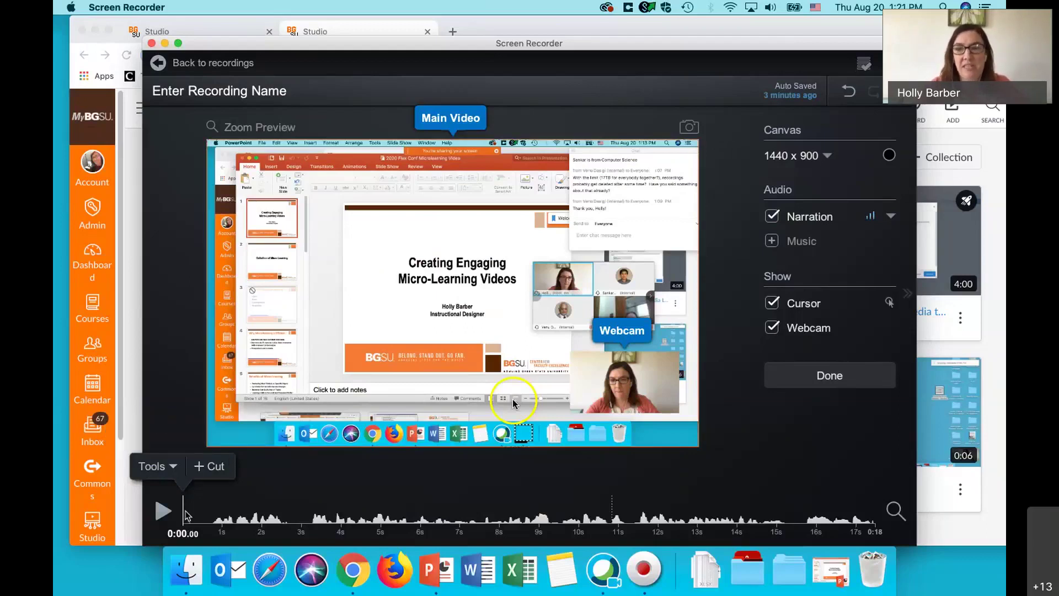
- Finish editing and upload the recording titled Studio Workshop 4 to the Studio library
click(812, 368)
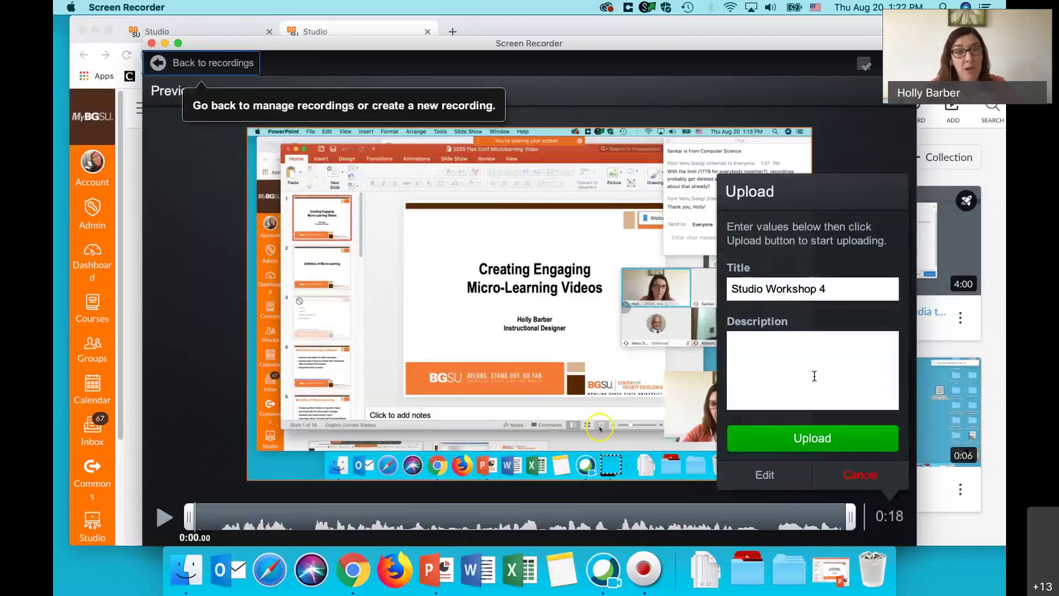
click(793, 445)
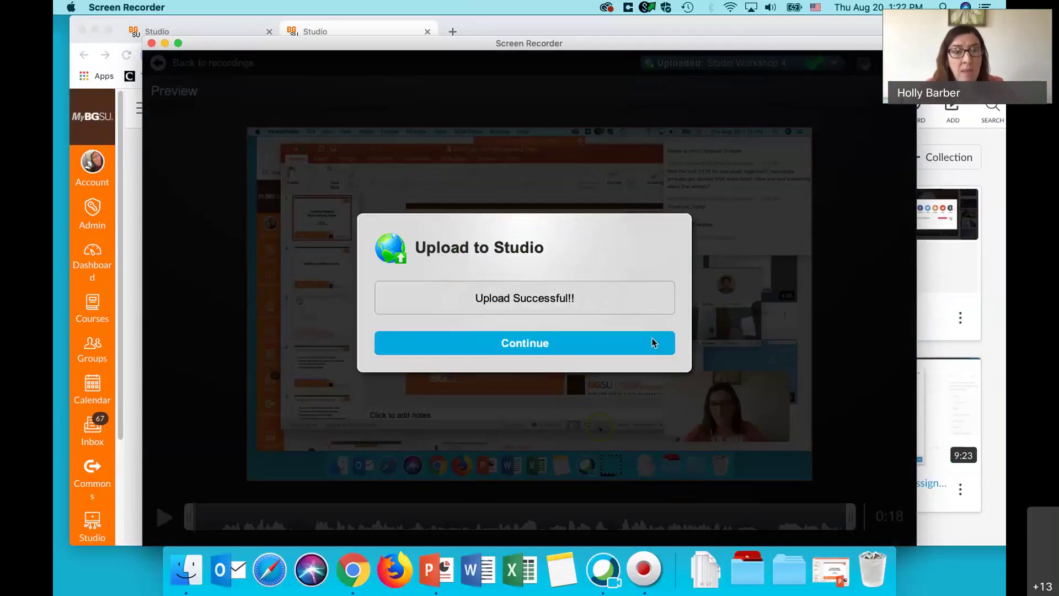
click(651, 343)
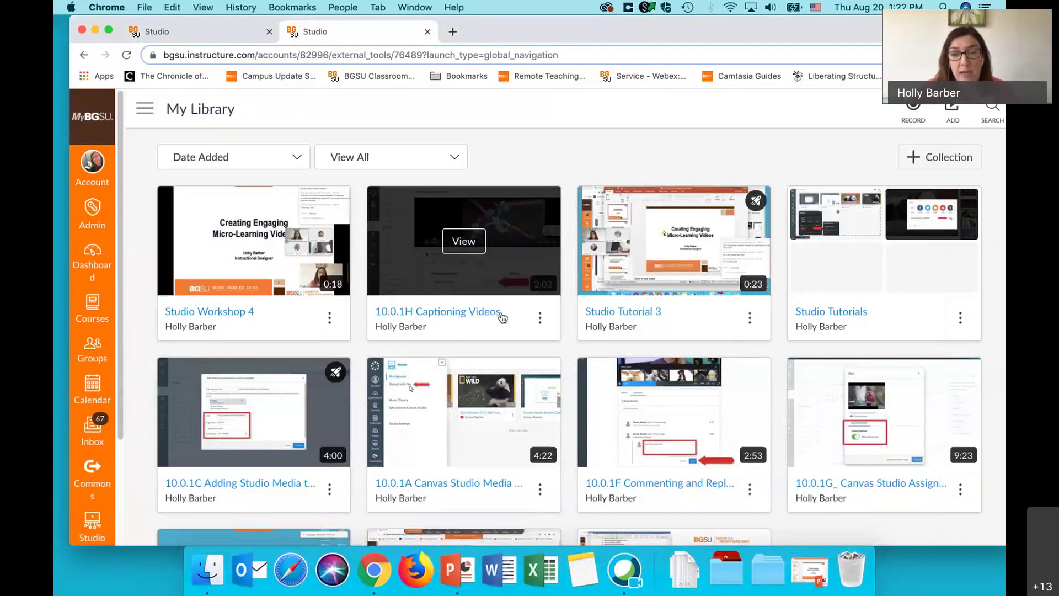
- Check the media options of 10.0.1H Captioning Videos in the library and open the video's details
click(542, 318)
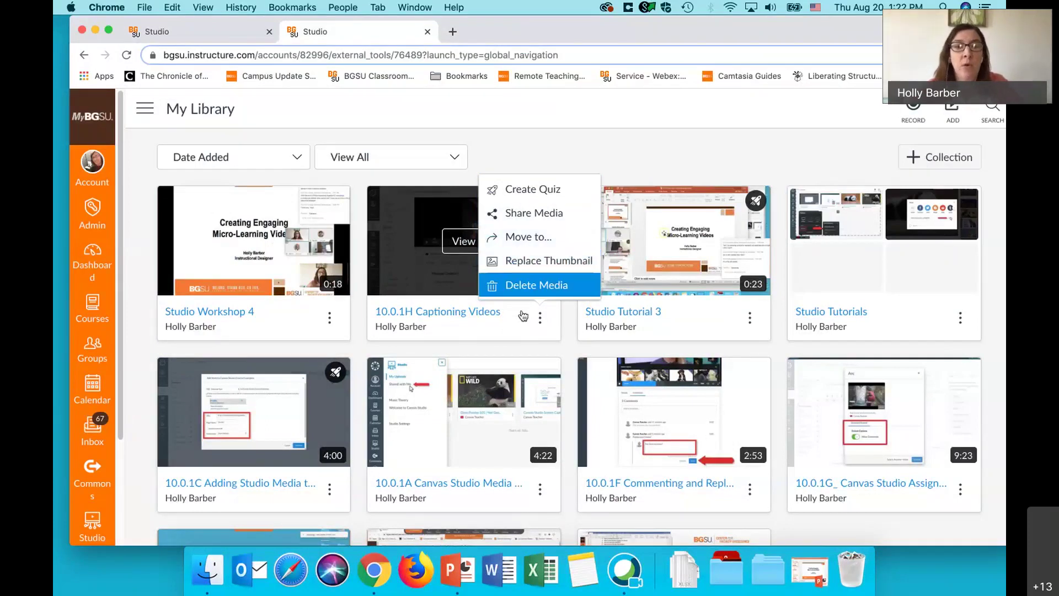
click(523, 316)
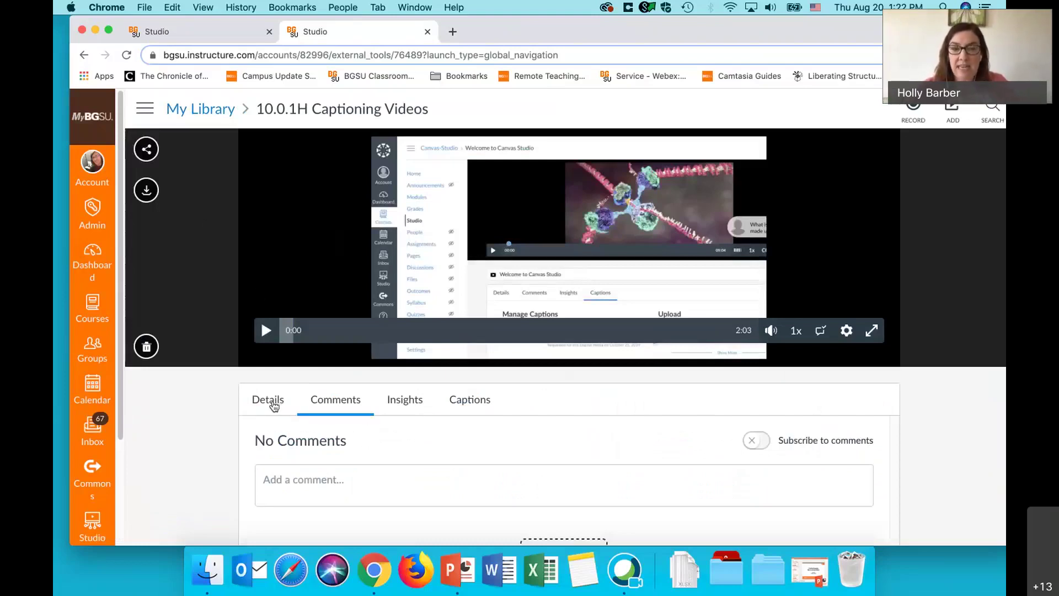
click(273, 405)
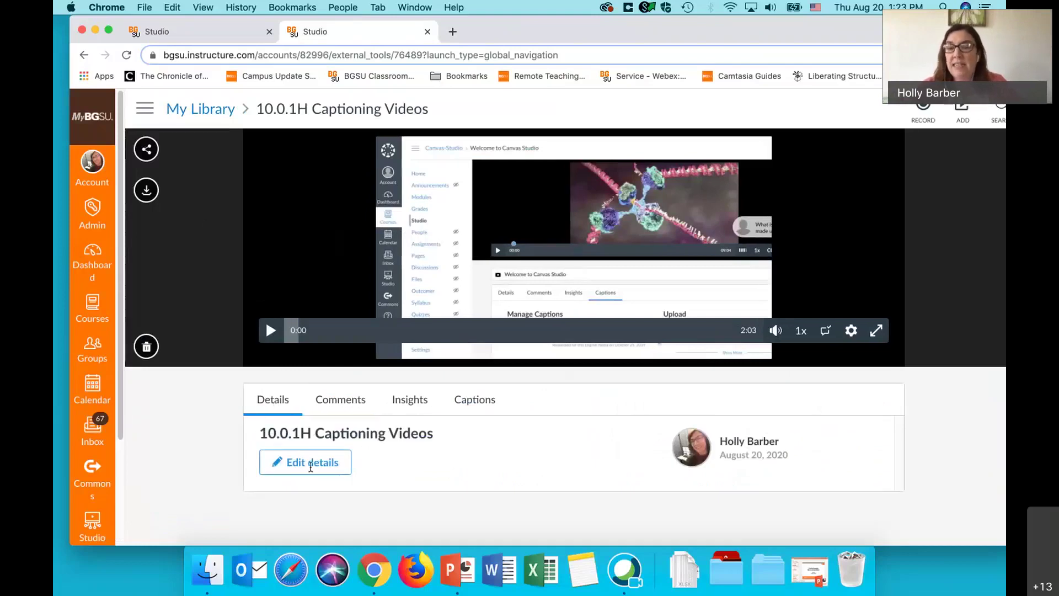
- Edit the video's details, shortening the title to Captioning Videos and entering the tag Studio
click(310, 461)
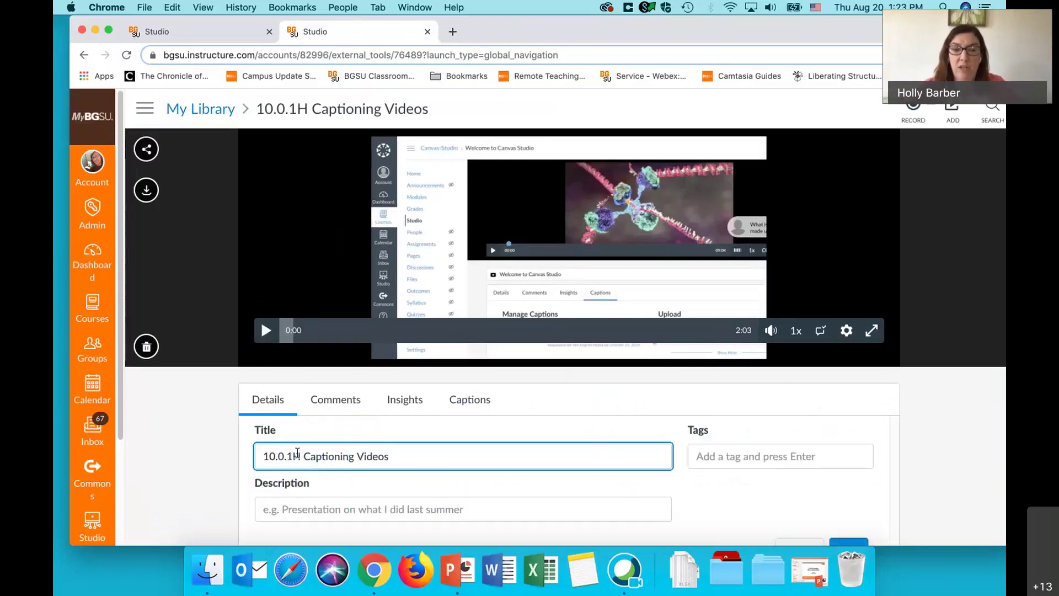
drag(302, 454, 227, 451)
key(BackSpace)
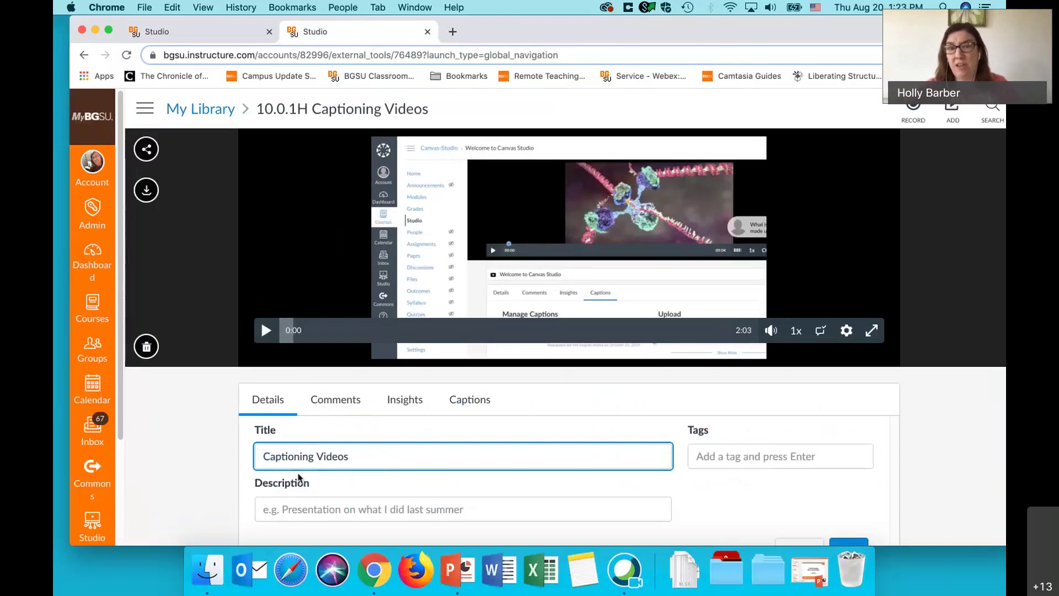
click(759, 462)
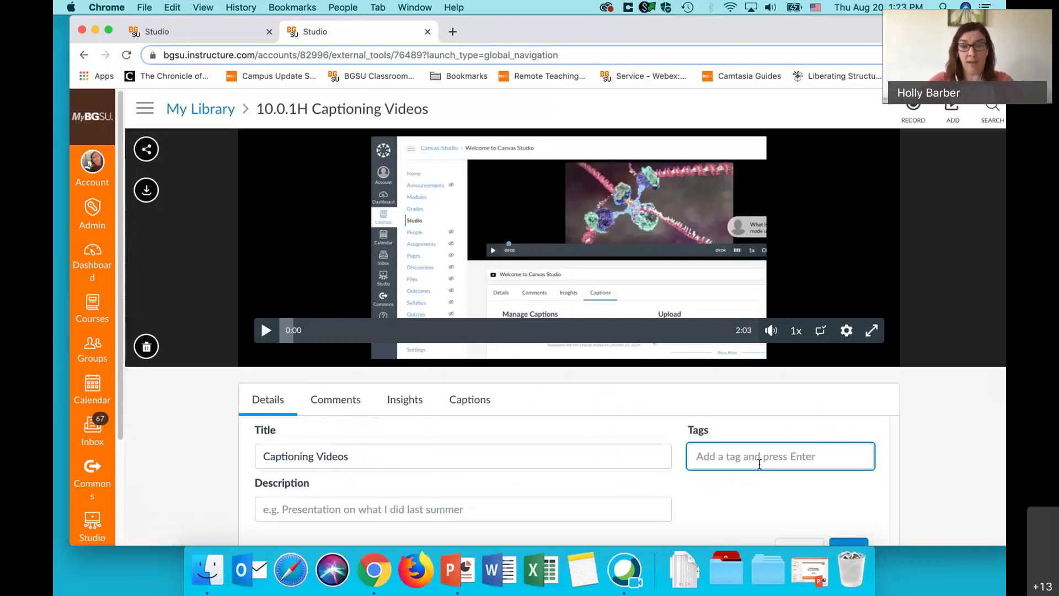
text(Studio)
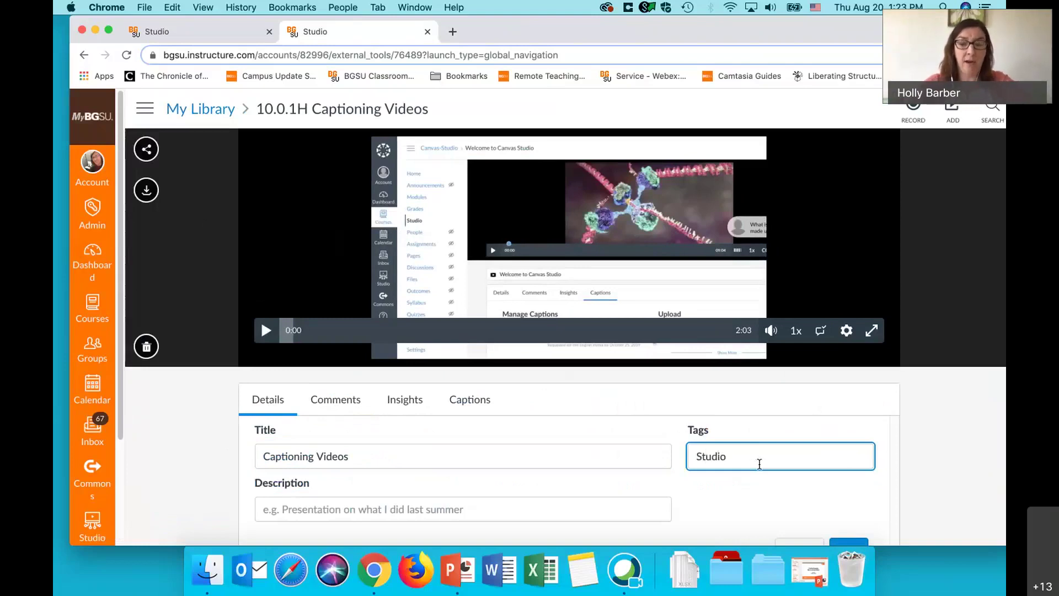
click(419, 517)
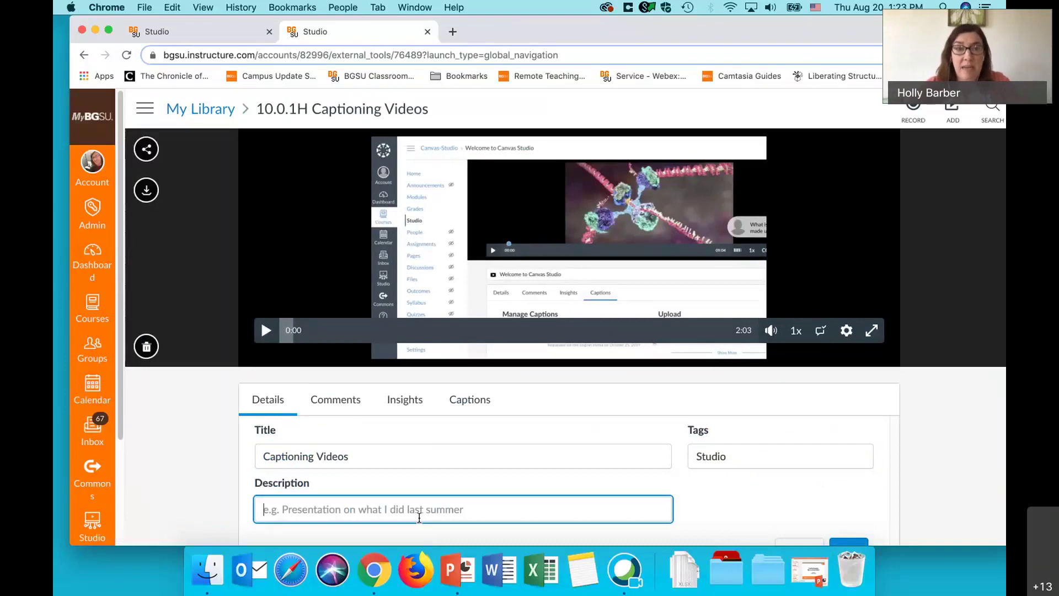
scroll(419, 517, down, 2)
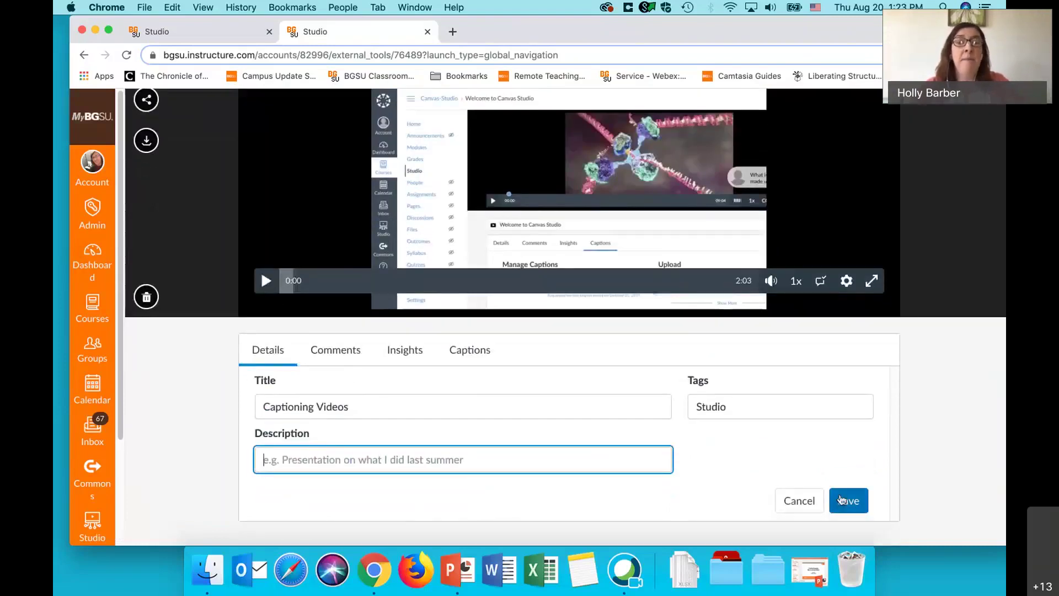
- Post the comment "Having accessibility within videos is important." at 0:28 of the captioning video
click(324, 360)
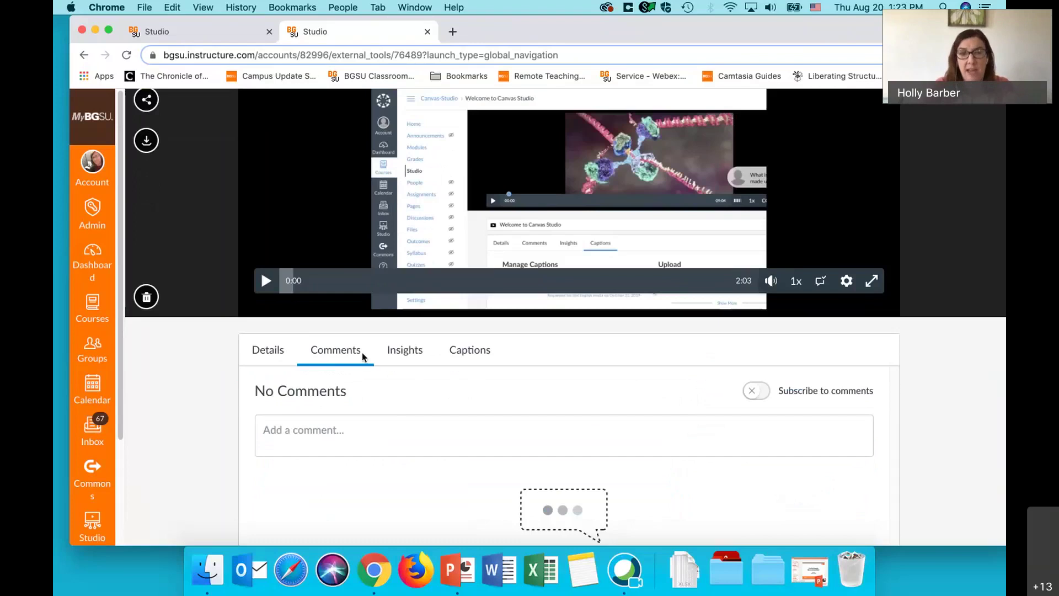
click(392, 282)
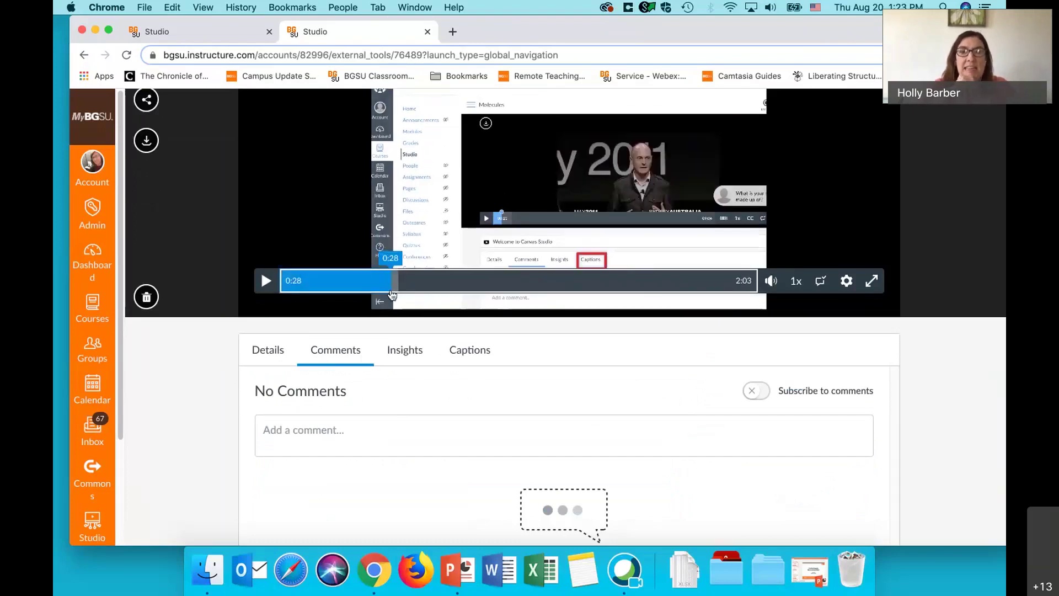
click(324, 440)
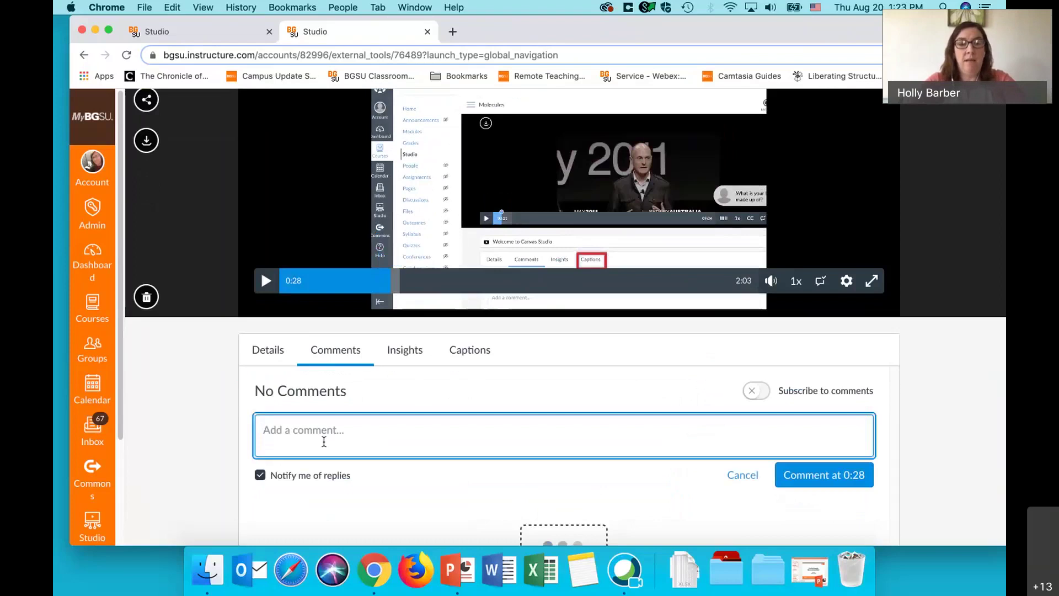
text(Having )
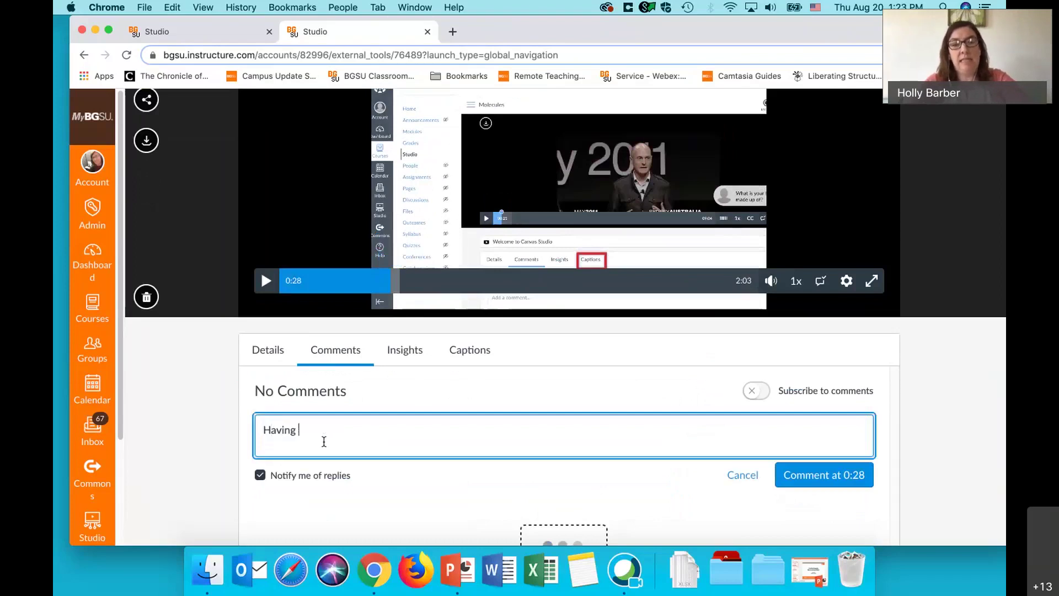
text(accessibili)
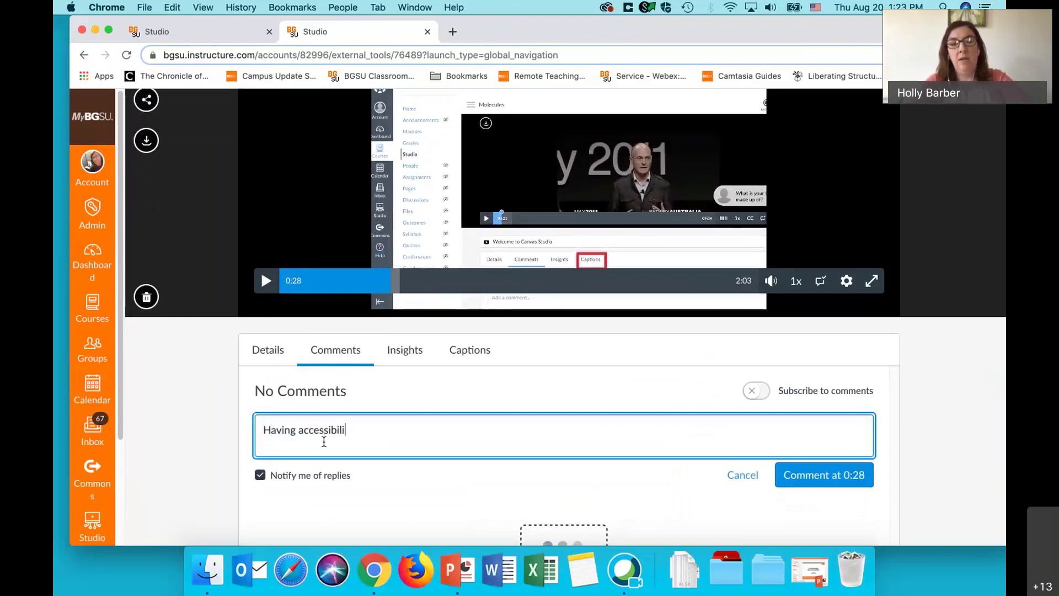
text(ty within )
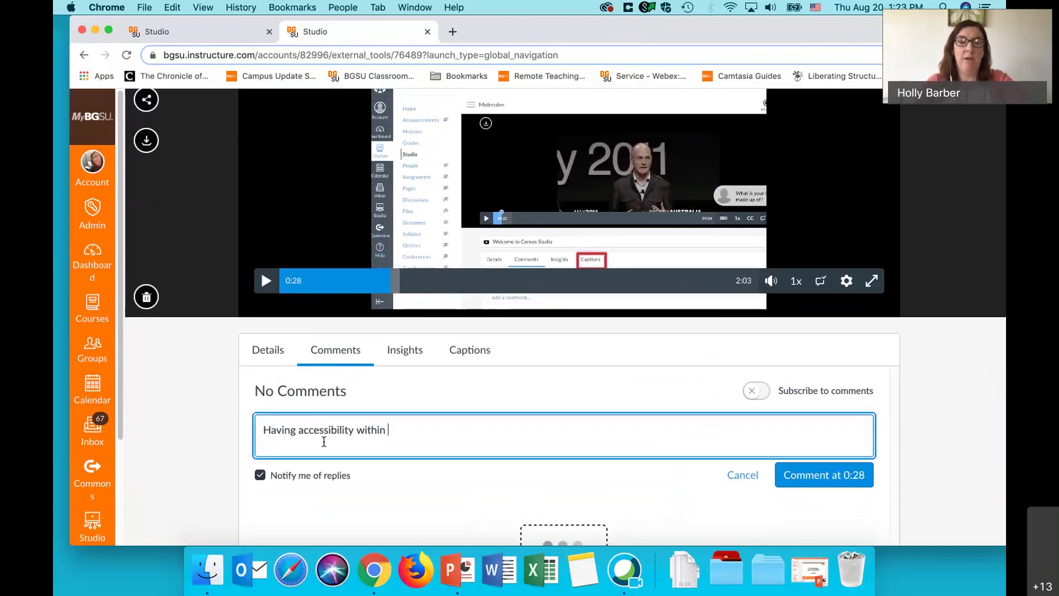
text(videos in)
key(BackSpace)
key(BackSpace)
text(s important.)
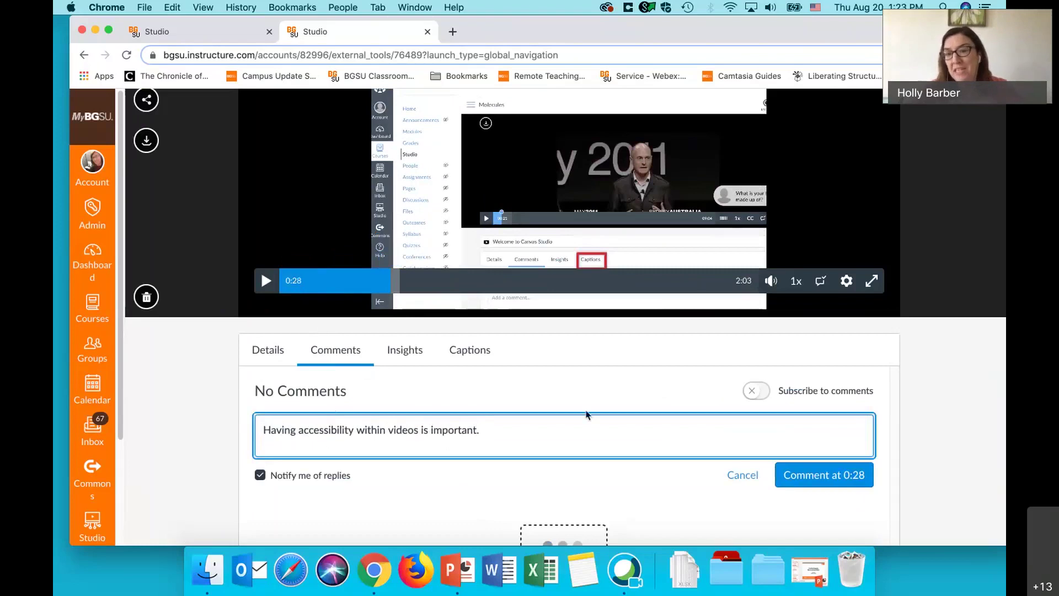
click(835, 479)
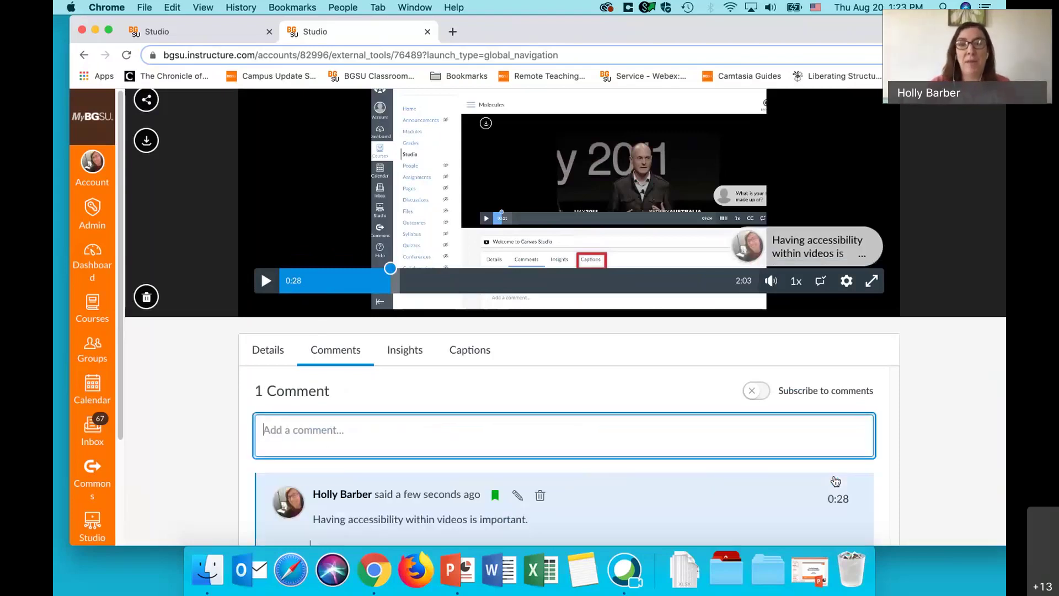
scroll(517, 485, down, 2)
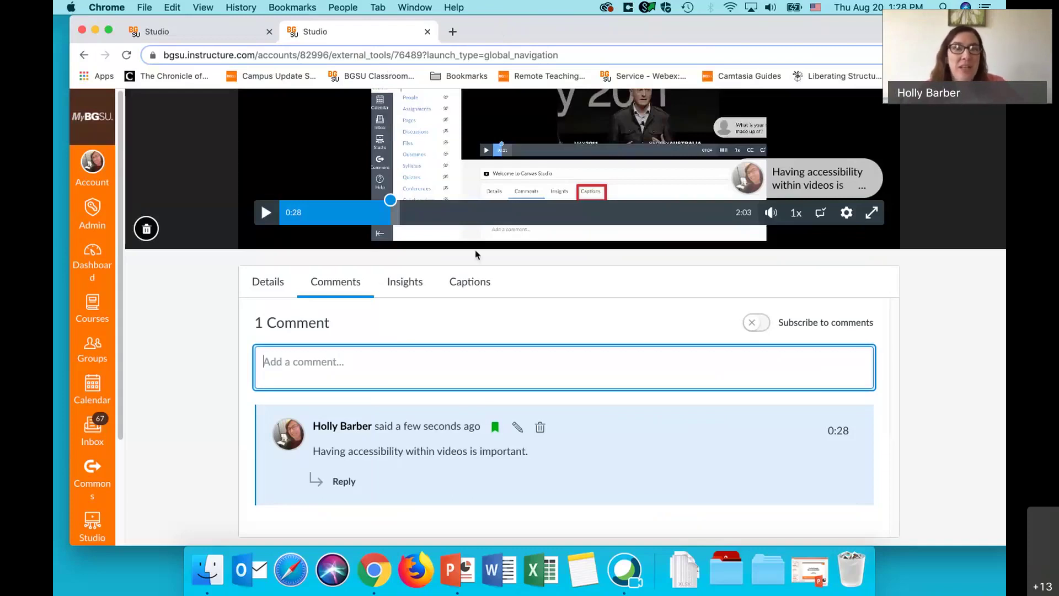
- Open FinalPresentationOverview2020 in the Studio Workshop course media and read through its time-stamped comments and replies
click(215, 34)
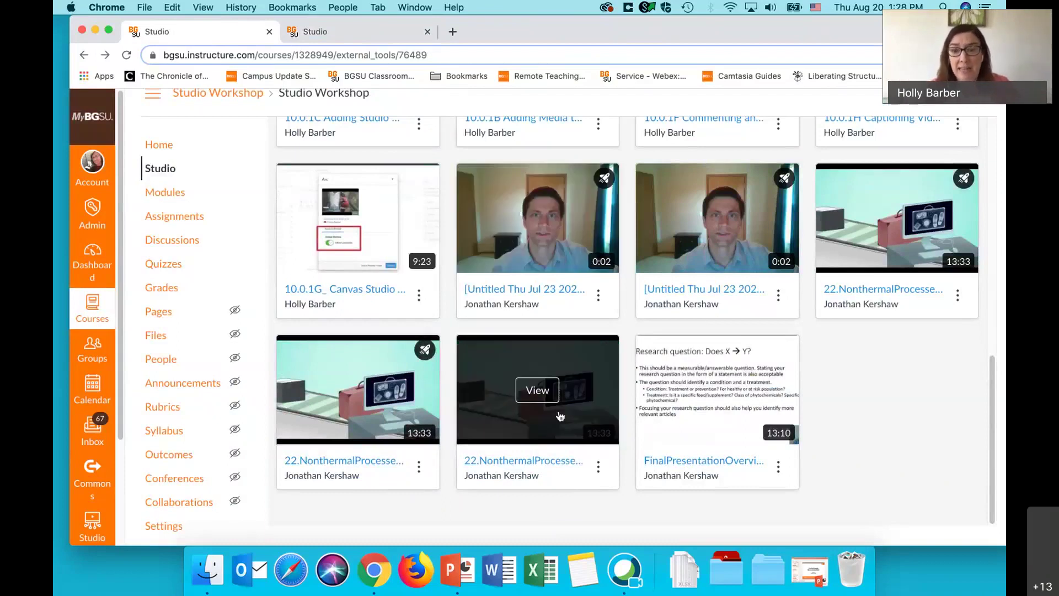
click(662, 461)
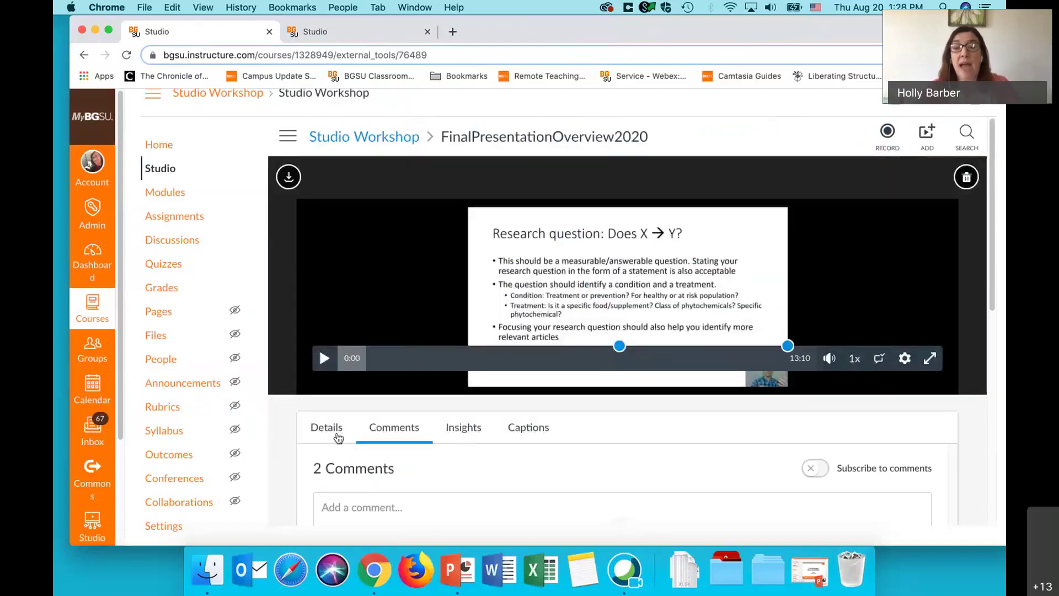
scroll(407, 432, down, 2)
scroll(407, 432, down, 3)
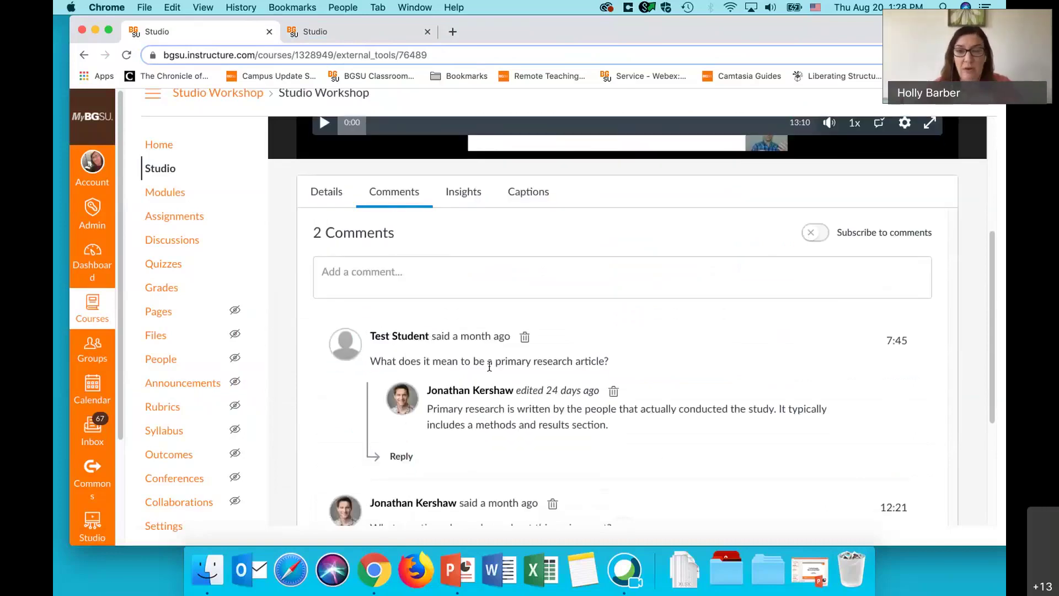
scroll(491, 375, down, 3)
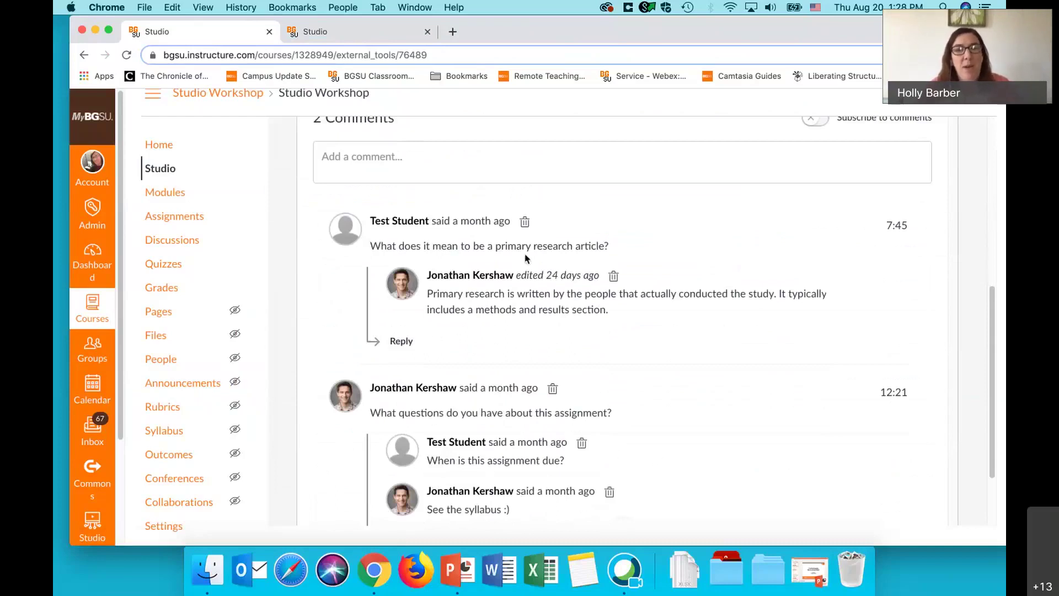
scroll(519, 268, down, 1)
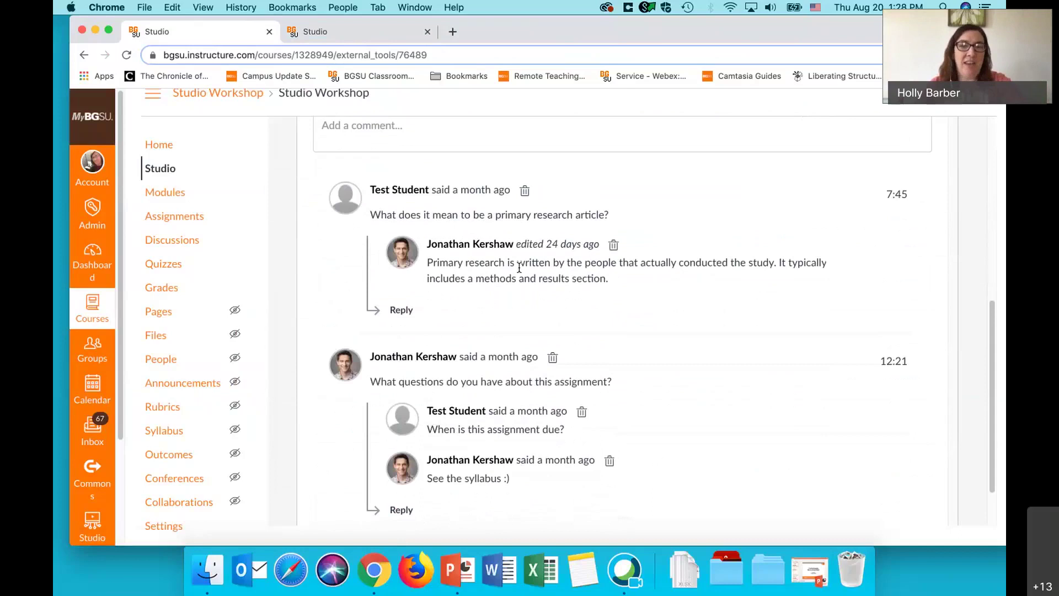
scroll(519, 268, up, 2)
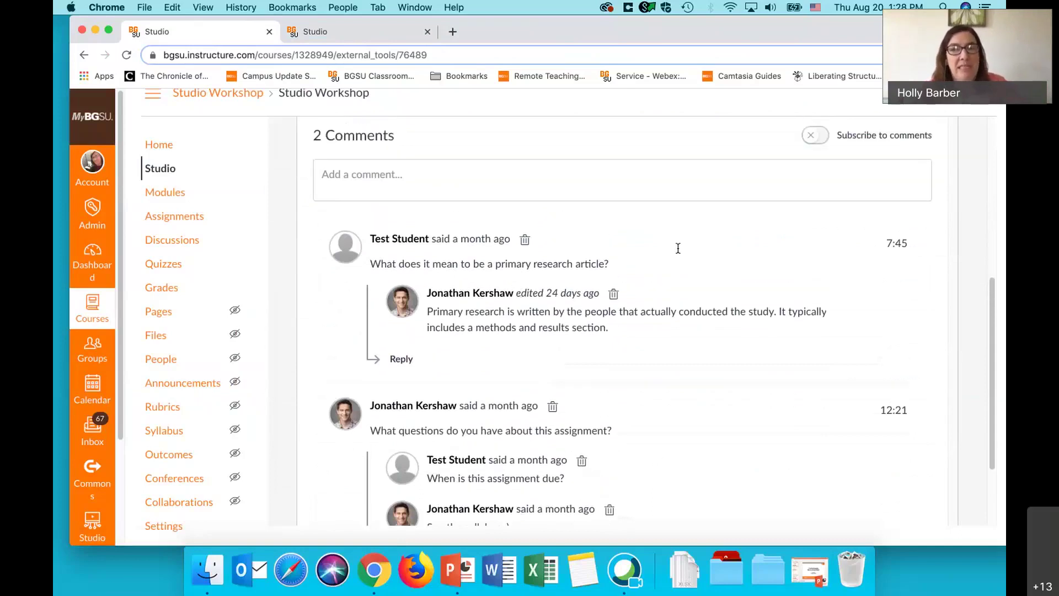
scroll(669, 298, up, 5)
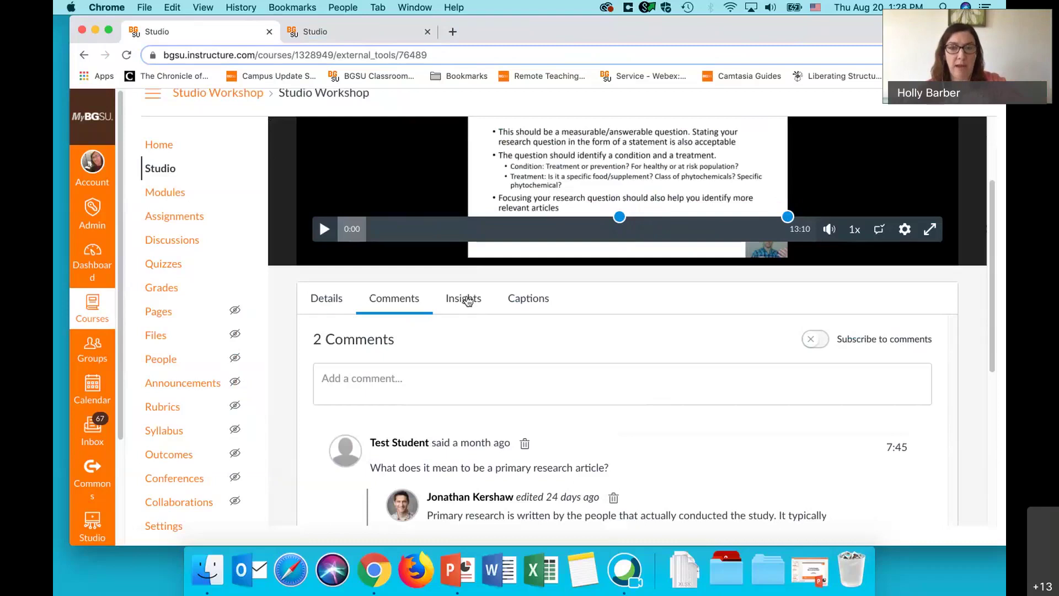
- Examine the video's viewing insights for all viewers and for individual viewers, including a test student
click(466, 299)
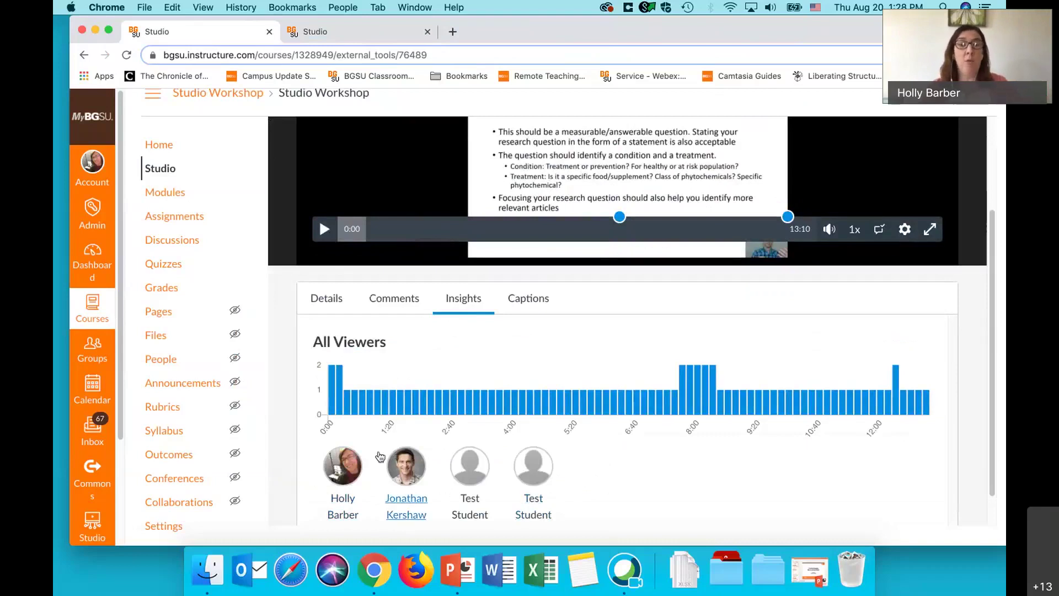
mouse_move(360, 403)
mouse_move(828, 400)
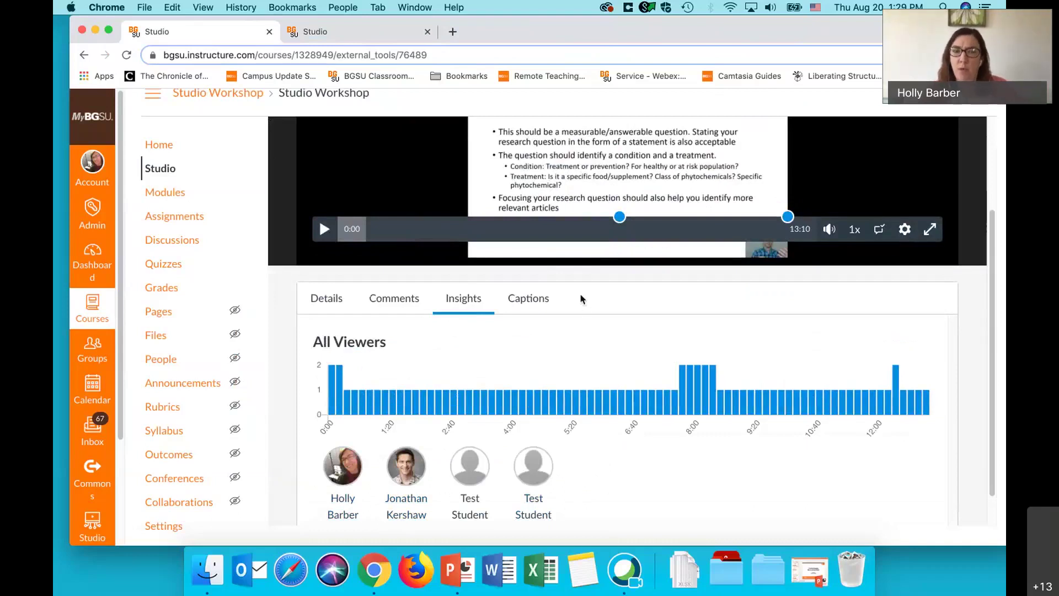
click(342, 468)
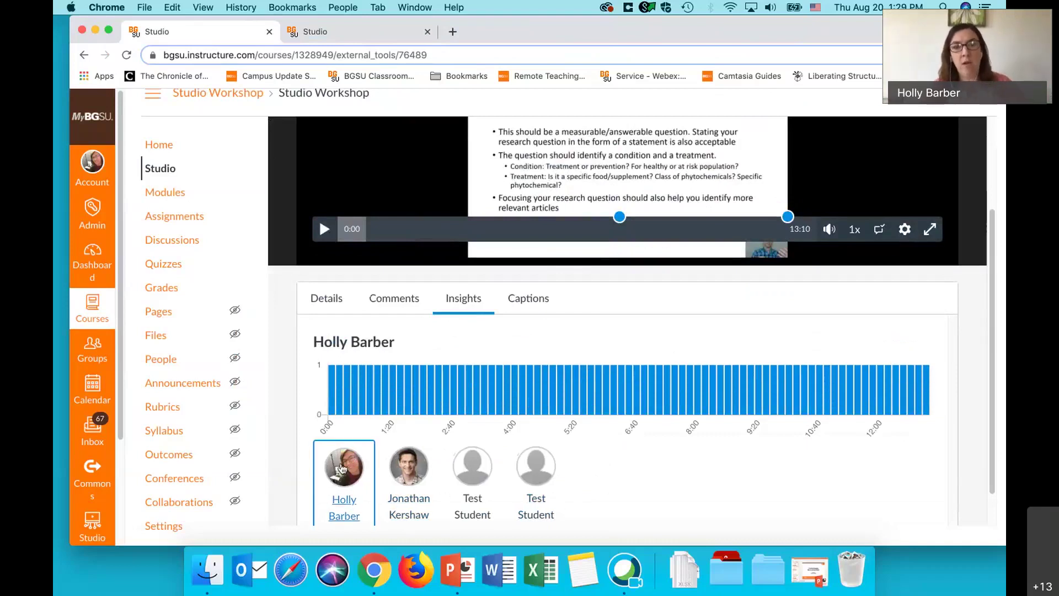
click(401, 481)
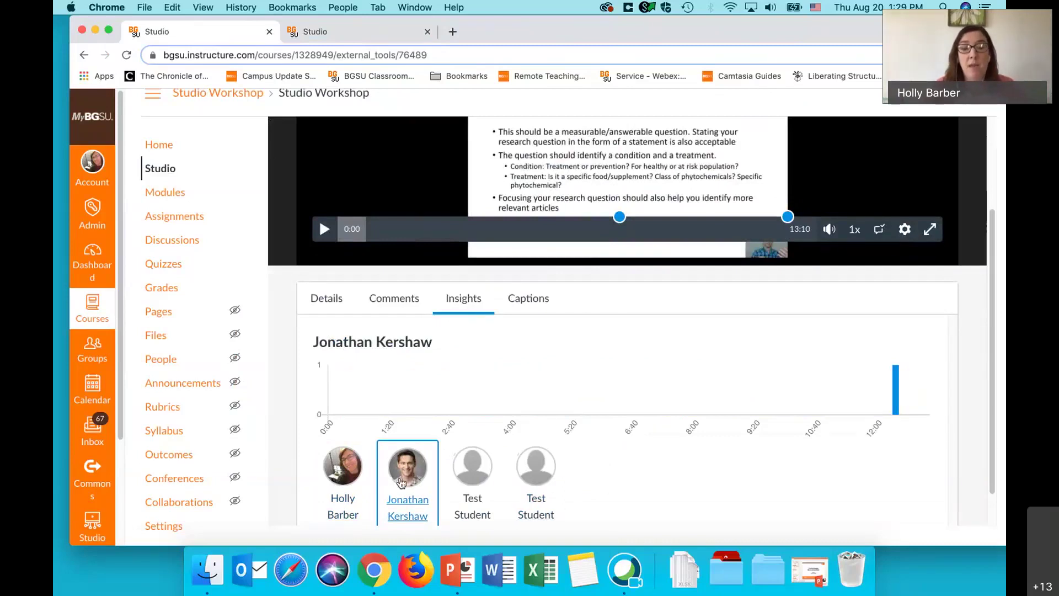
click(537, 479)
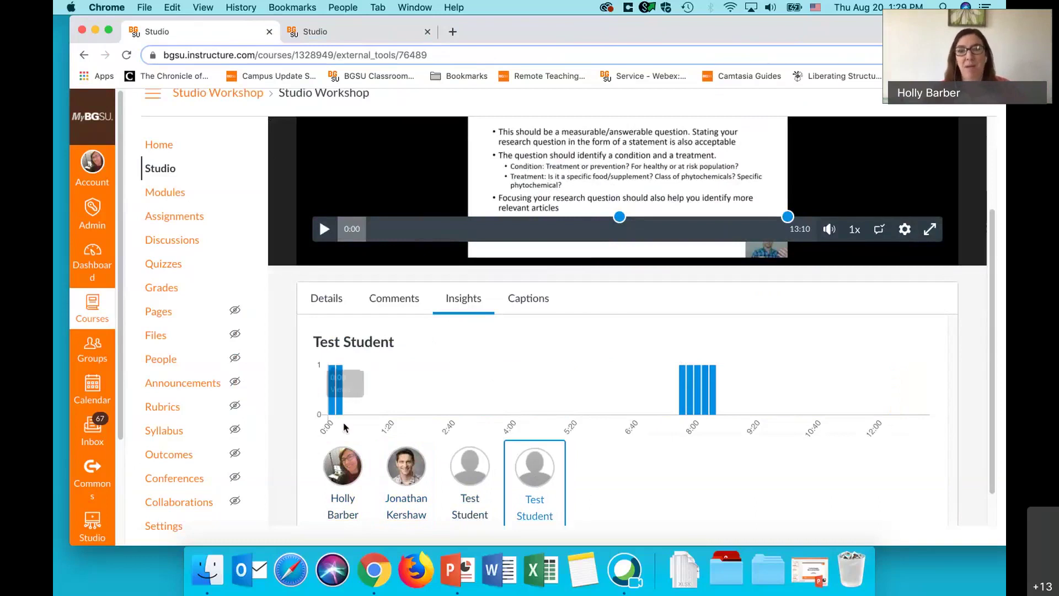
mouse_move(625, 225)
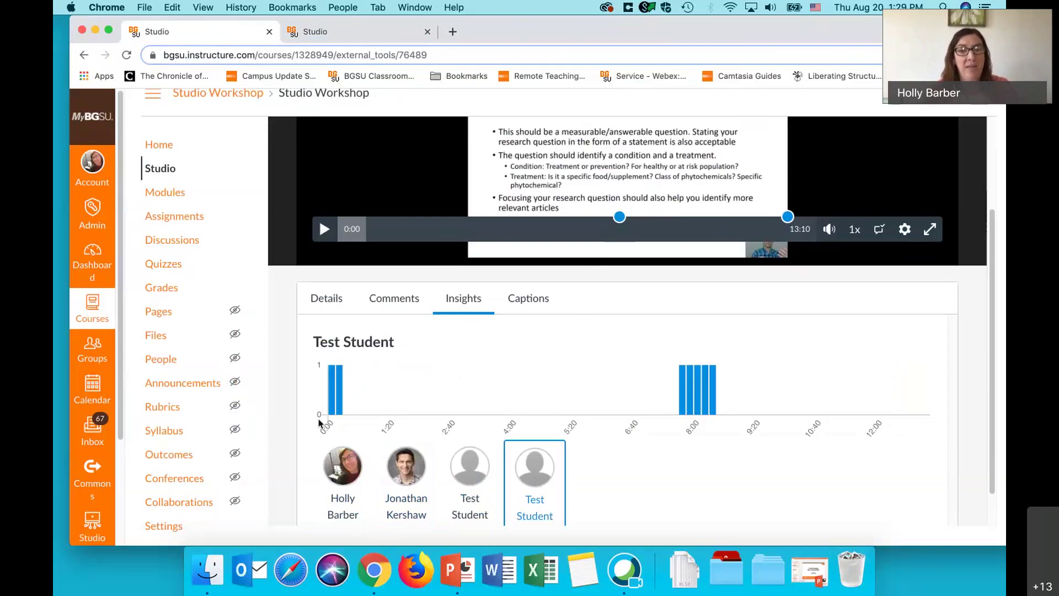
click(343, 467)
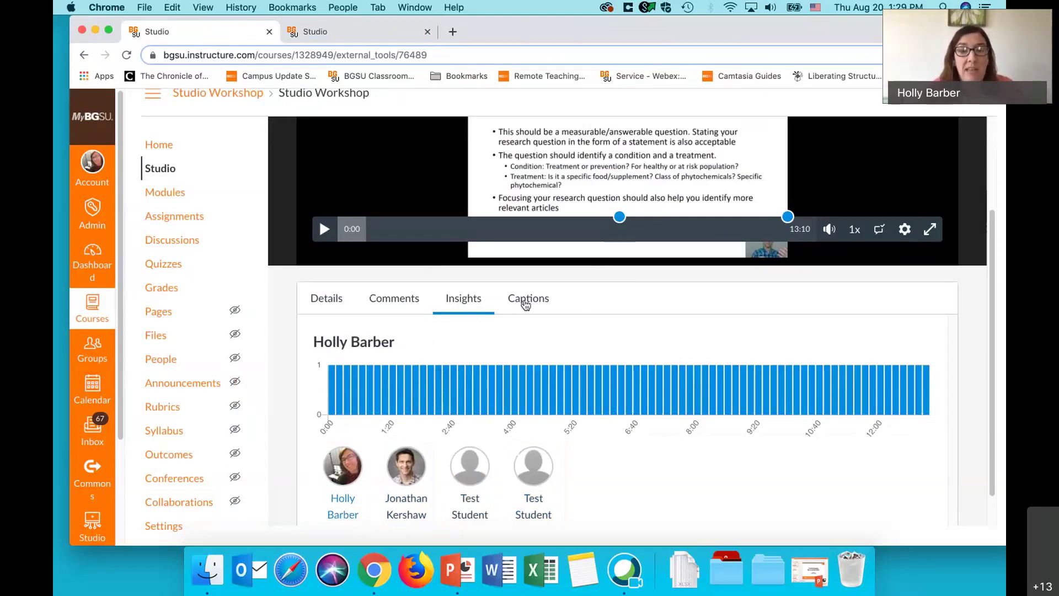
- Request automatically generated captions for FinalPresentationOverview2020 with English as the spoken language
click(524, 302)
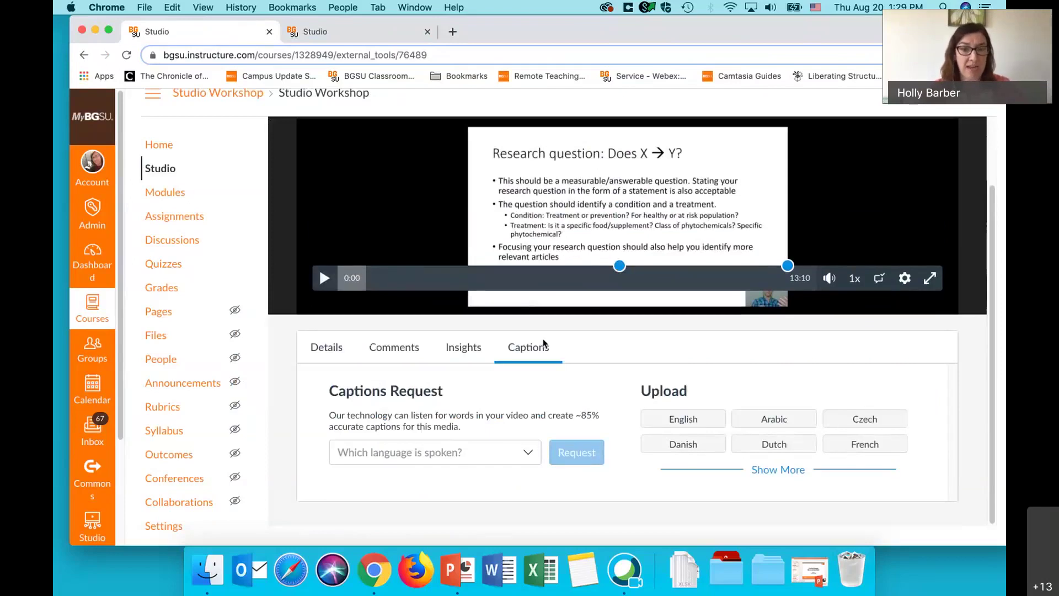
click(528, 456)
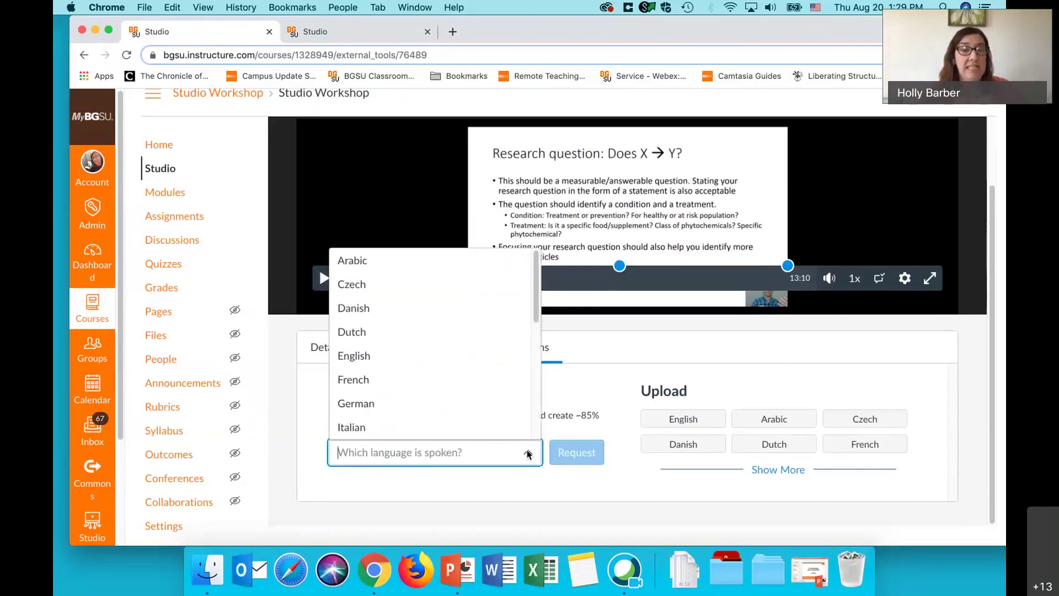
click(358, 355)
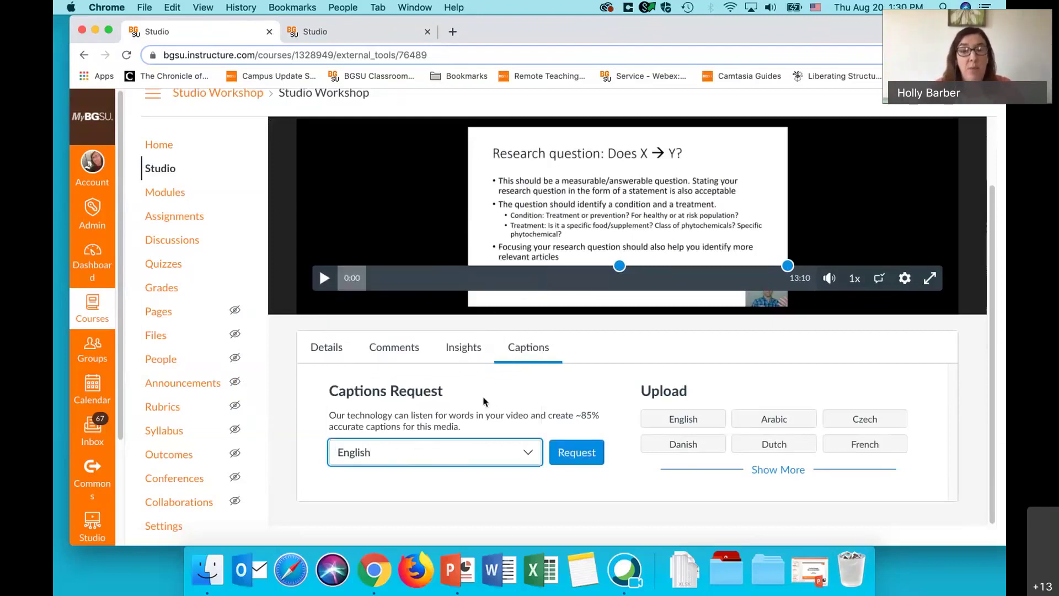
click(566, 456)
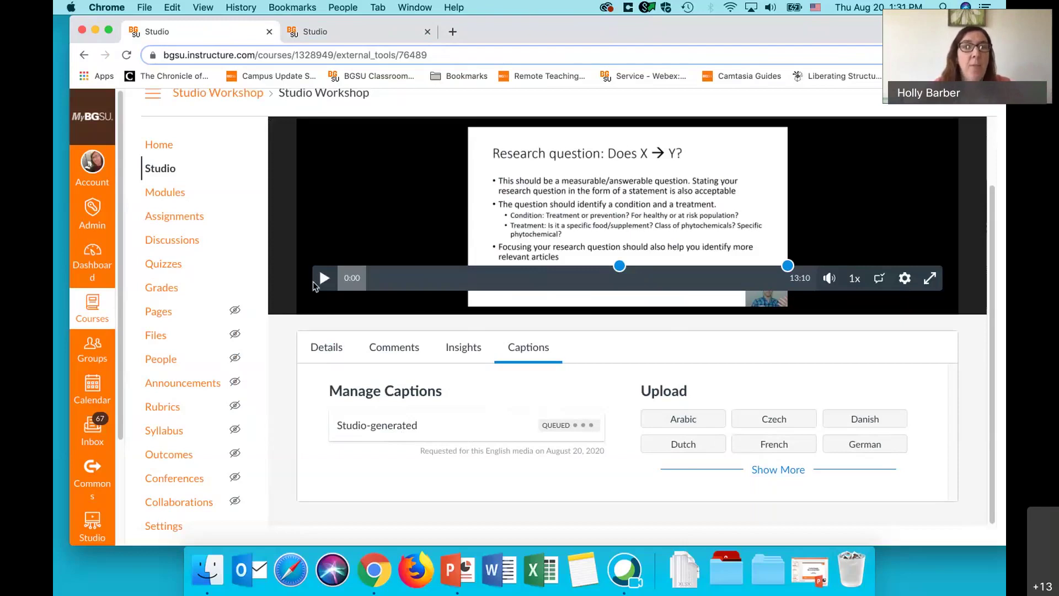
- Check the captioning options of Studio Tutorial 3 in the personal Studio library and return to the library
click(346, 33)
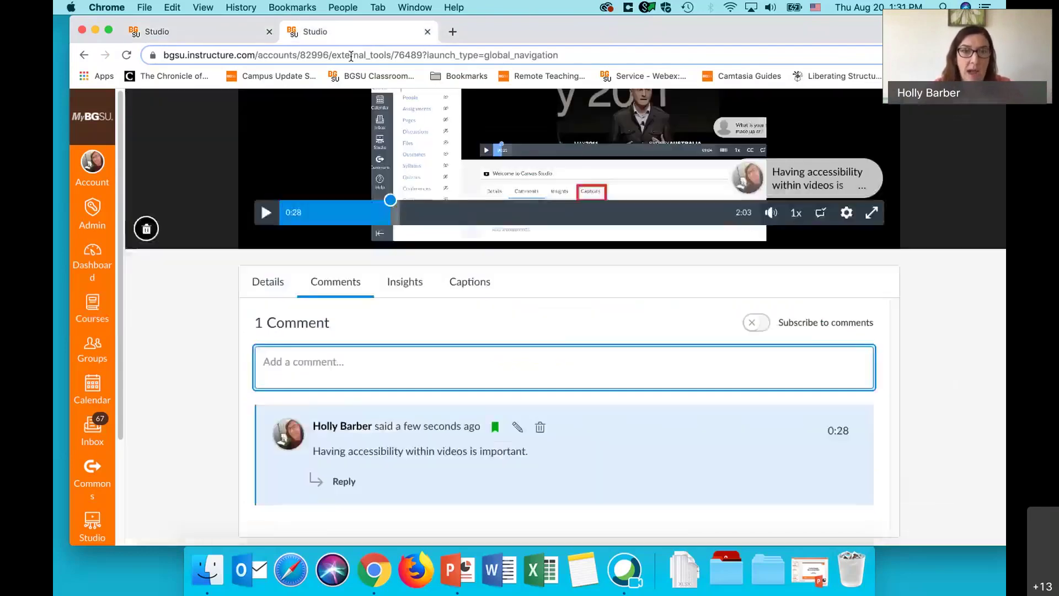
scroll(338, 329, up, 3)
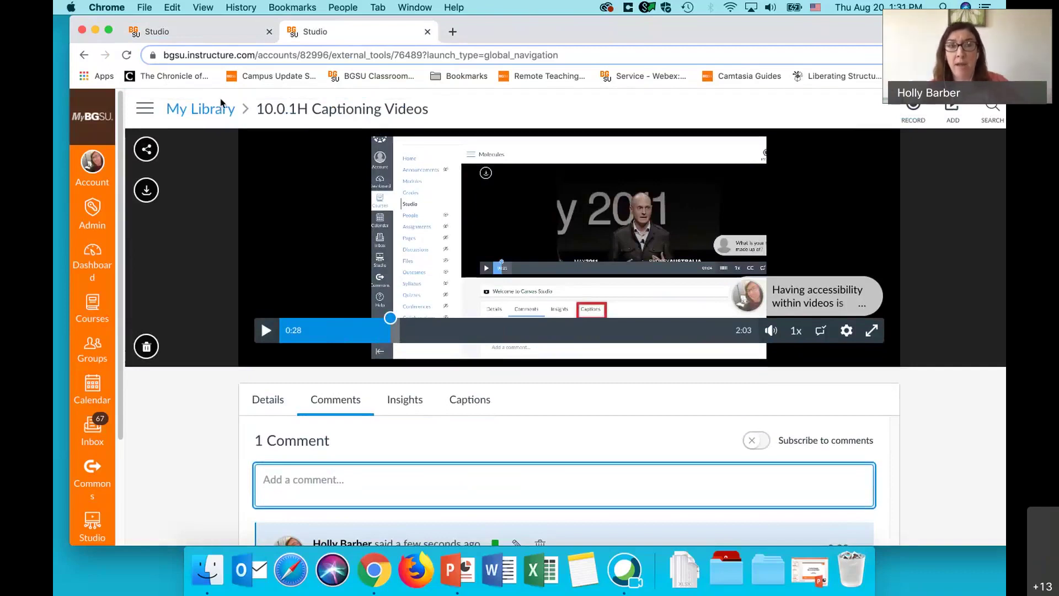
click(221, 112)
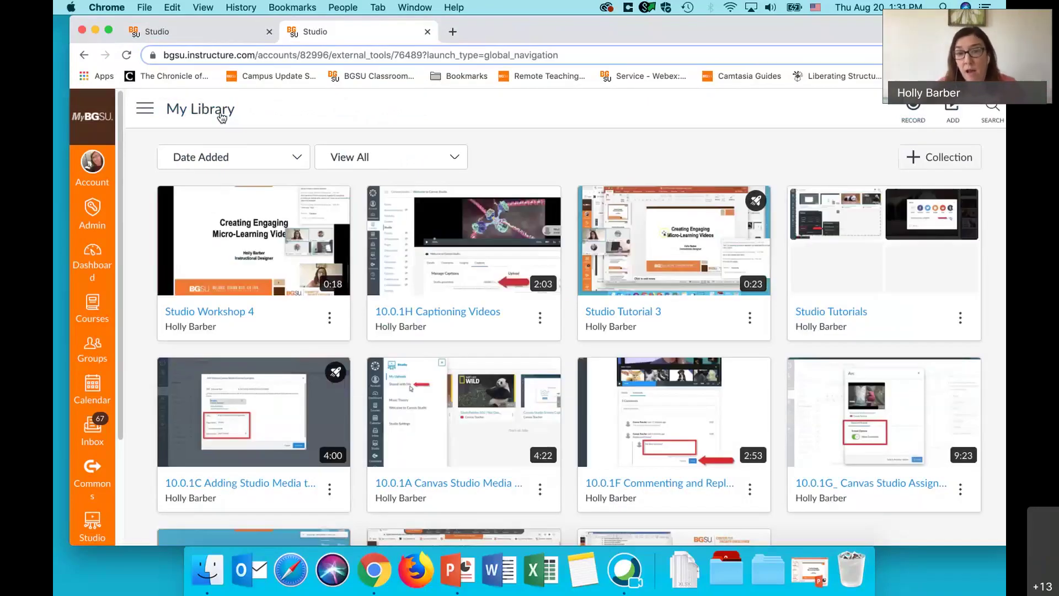
mouse_move(328, 217)
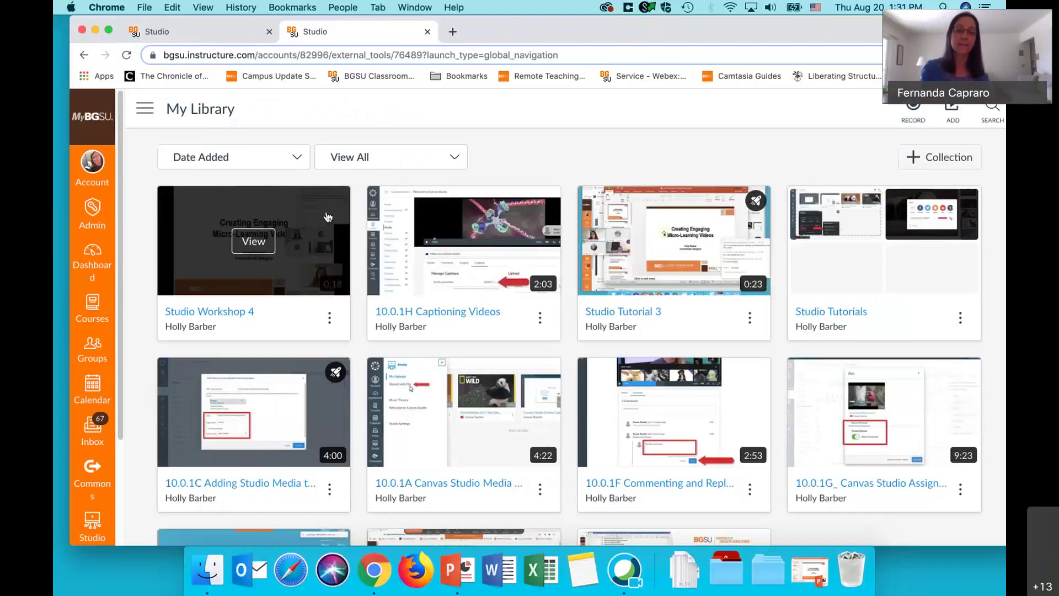
click(635, 318)
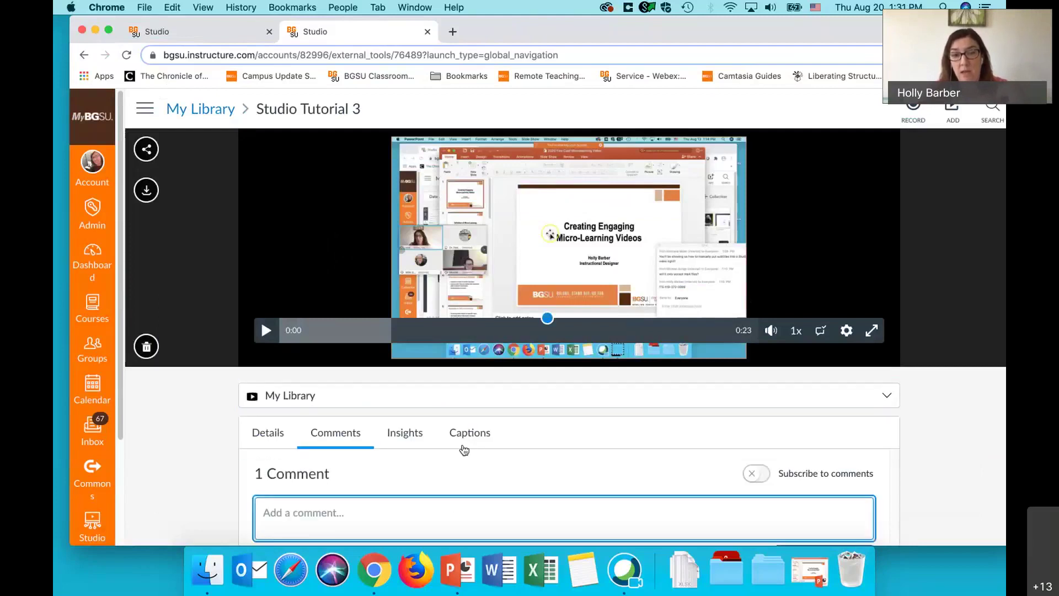
click(468, 432)
scroll(470, 434, down, 3)
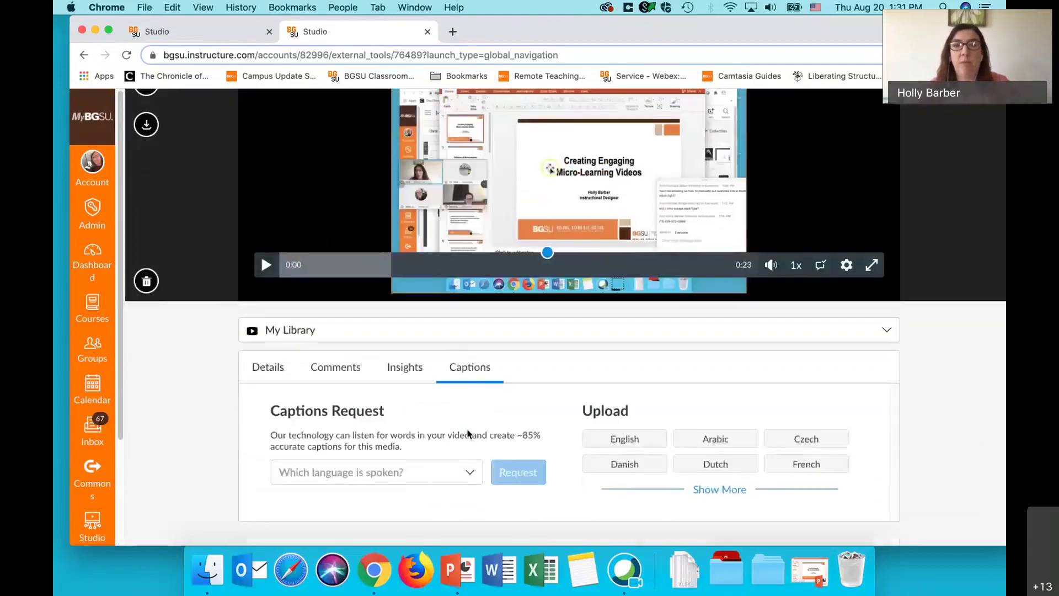
click(86, 54)
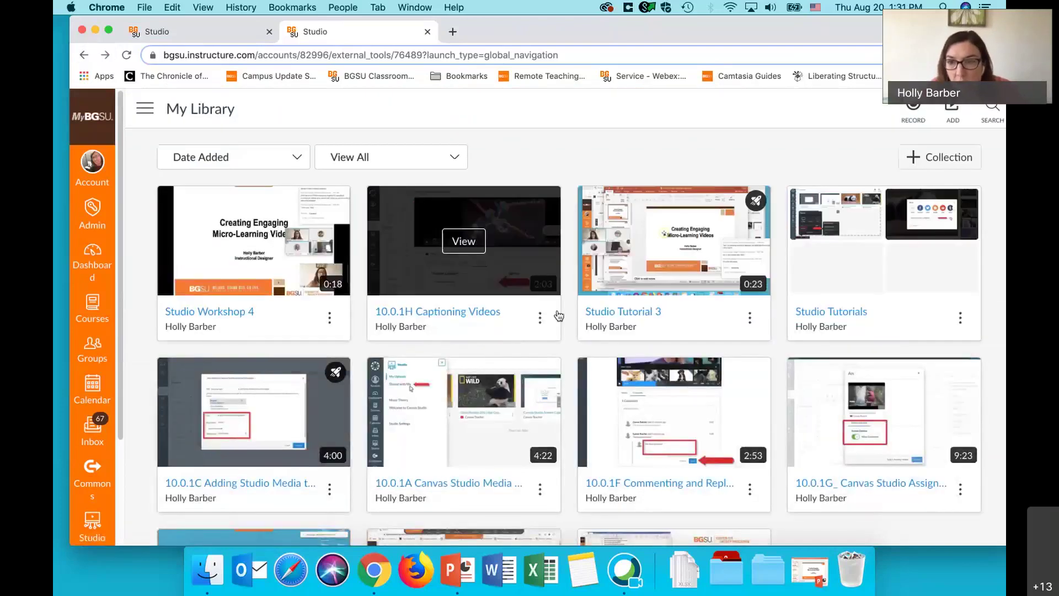
- Open 10.0.1D Recording in Canvas Studio from the Studio Tutorials collection and view its captioning options
click(889, 332)
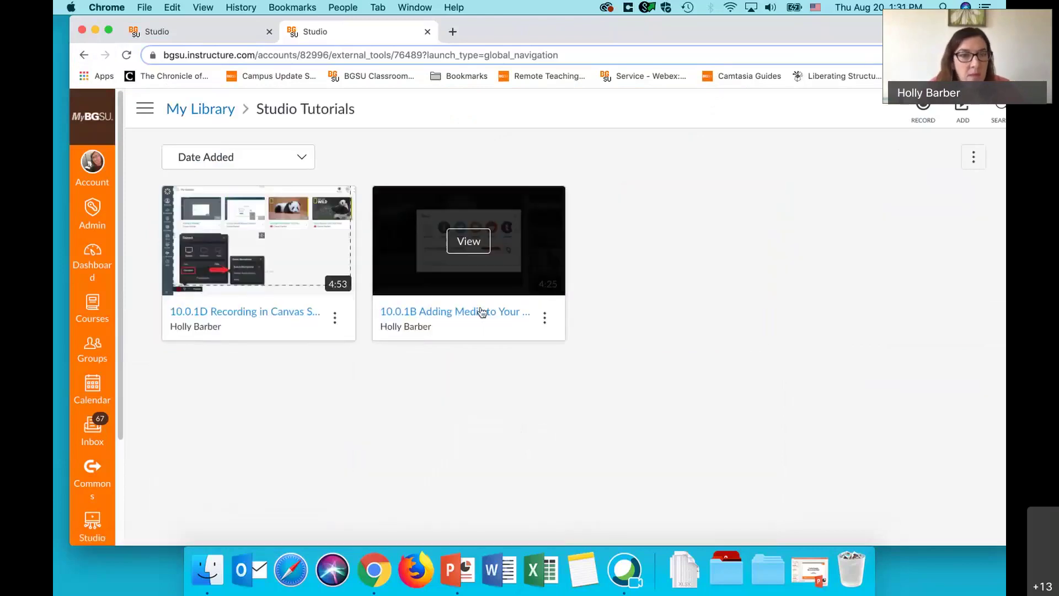
click(289, 322)
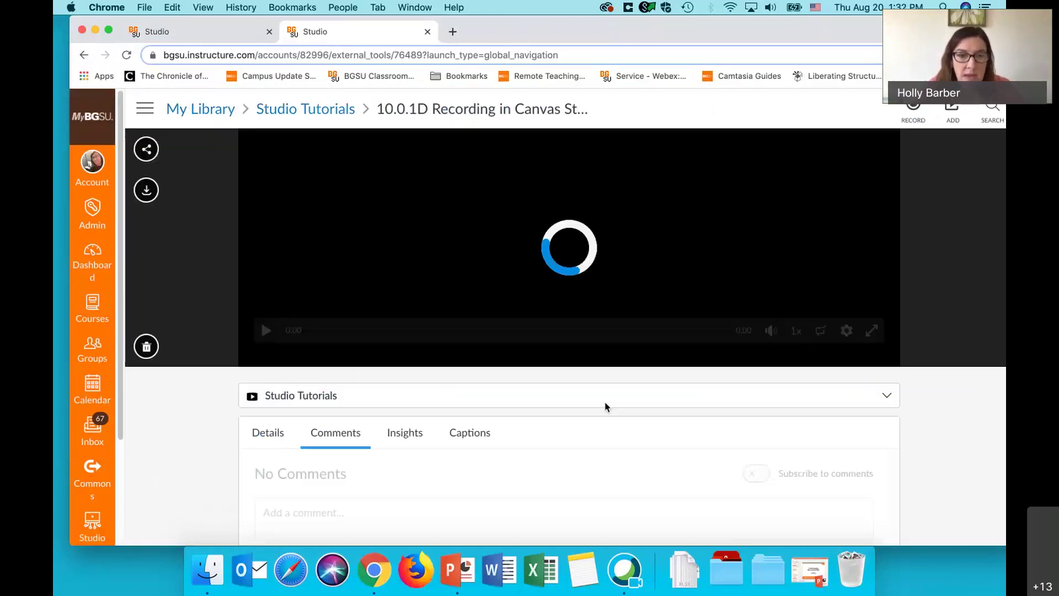
click(457, 432)
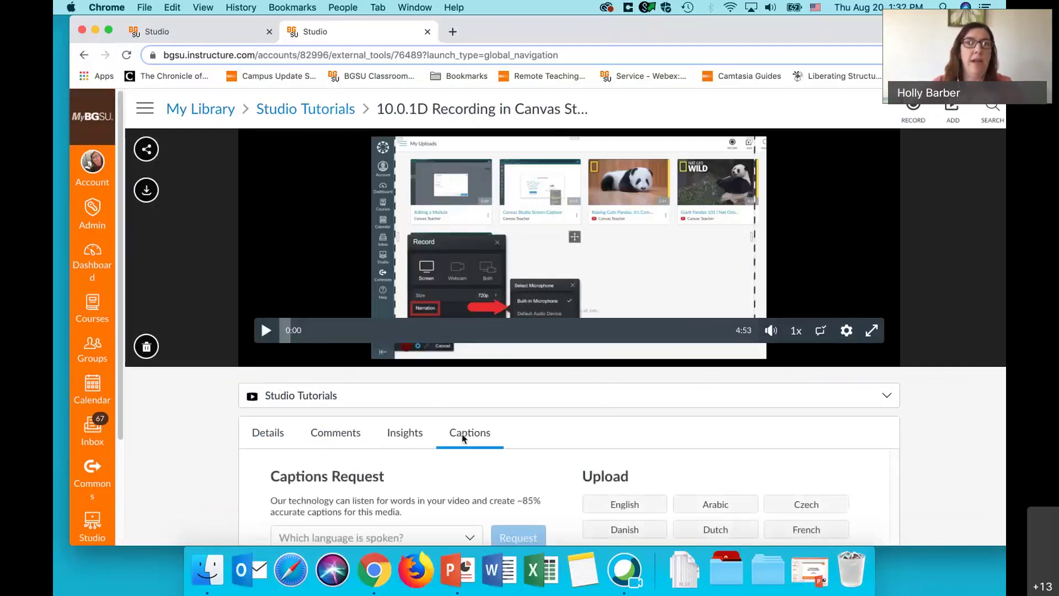
- Reload the Studio Workshop course media and reopen FinalPresentationOverview2020 to check the status of its caption request
click(168, 32)
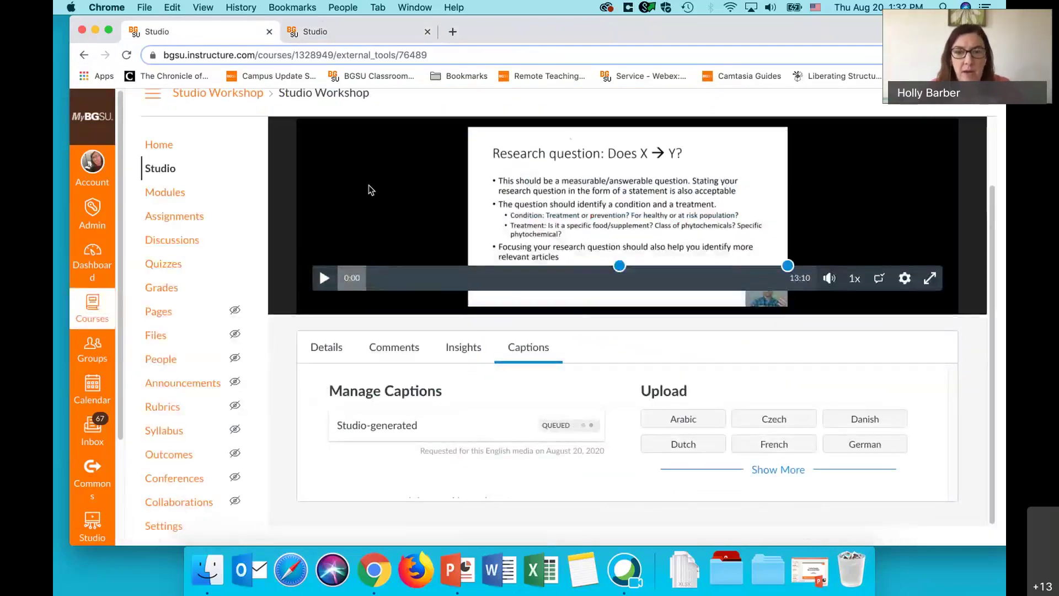
key(super+r)
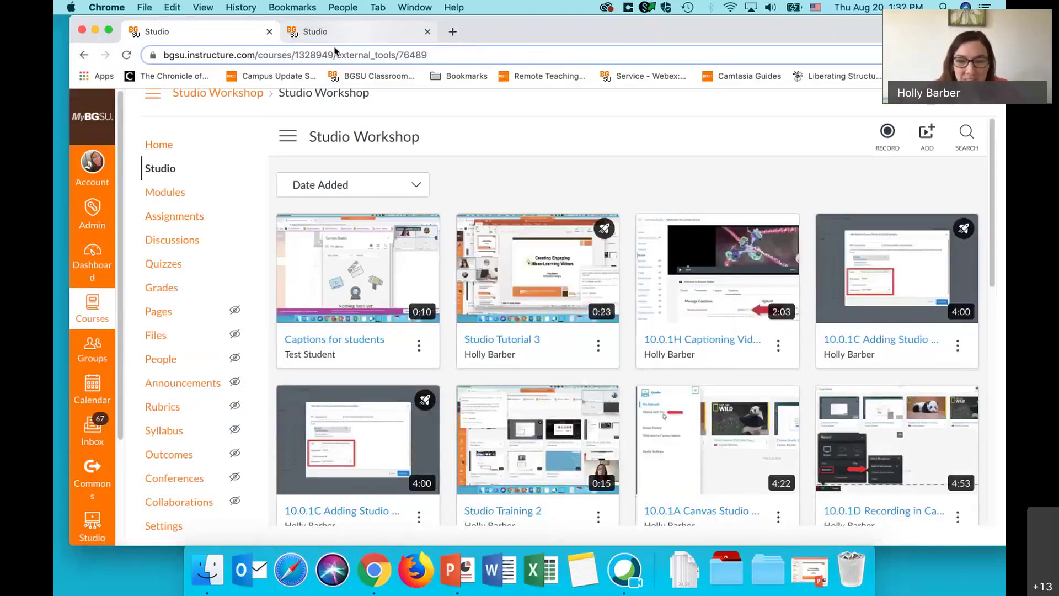
scroll(612, 332, down, 5)
scroll(612, 333, down, 10)
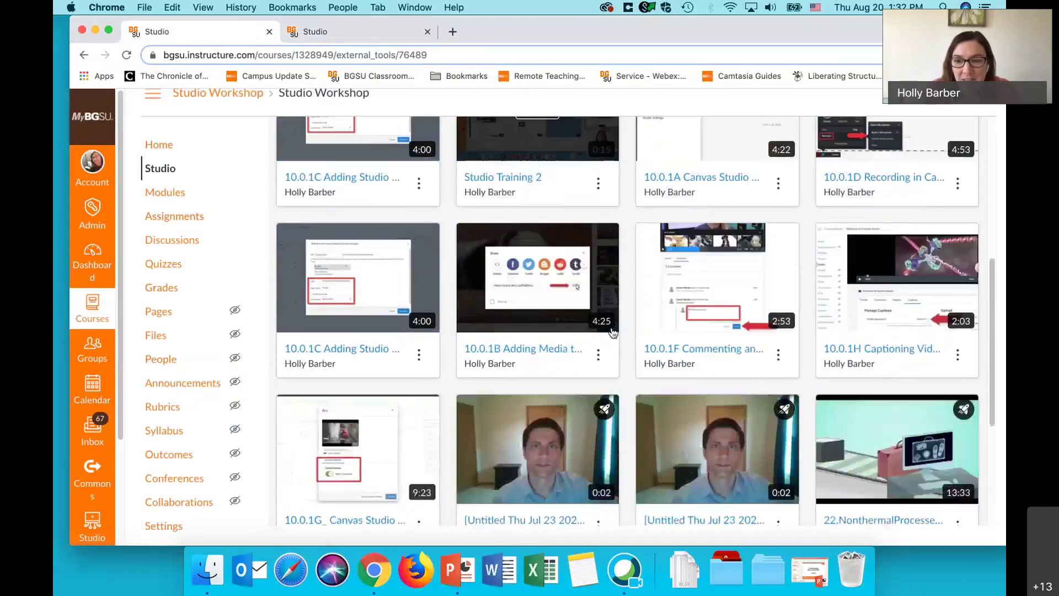
click(748, 440)
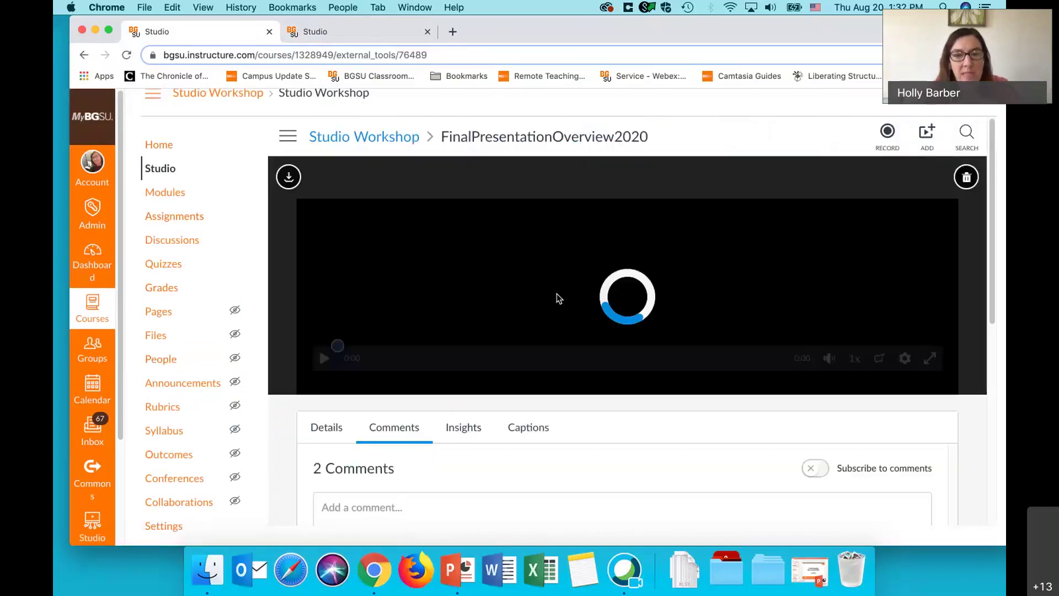
click(527, 433)
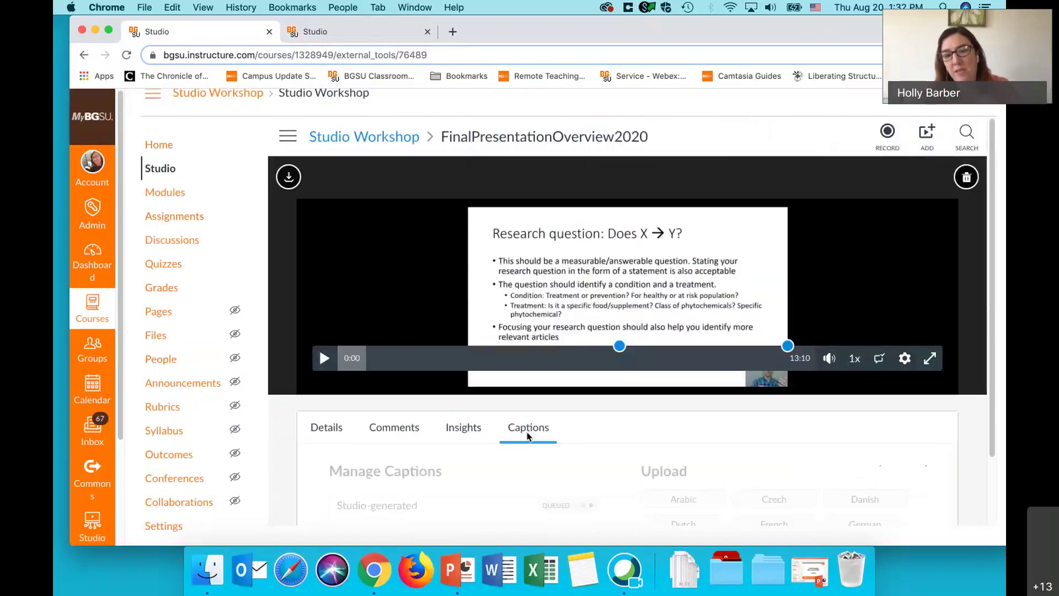
scroll(513, 448, down, 3)
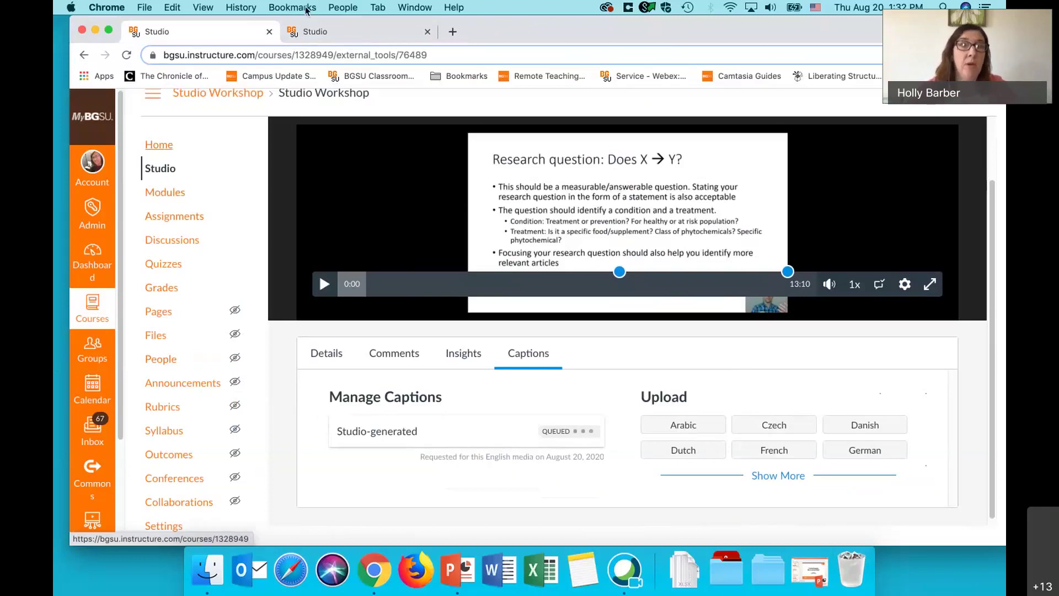
- Open the Studio Workshop course from the dashboard in the other Studio browser window and display its modules
click(319, 31)
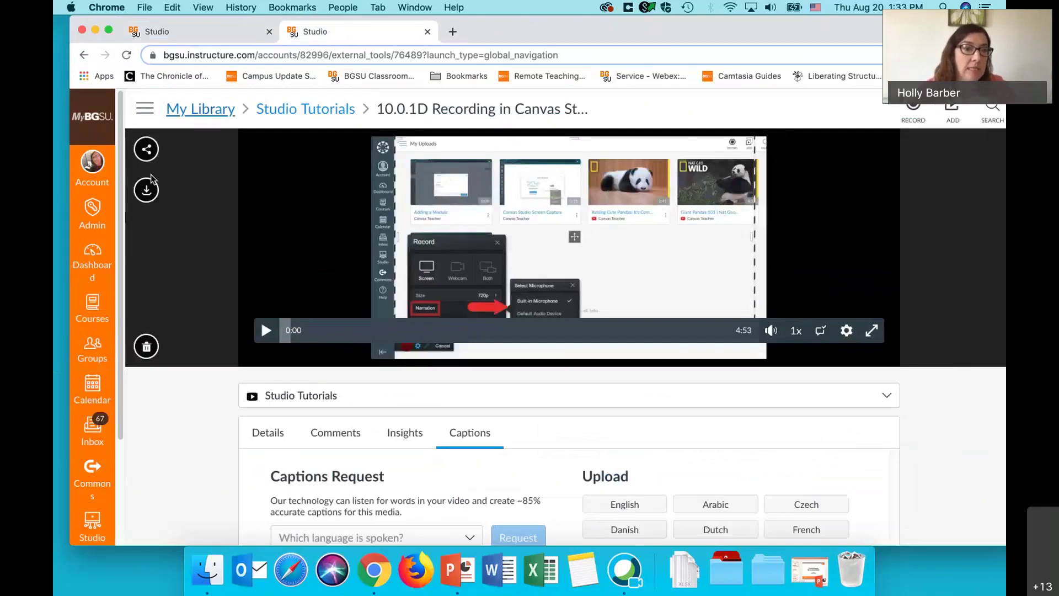
click(101, 270)
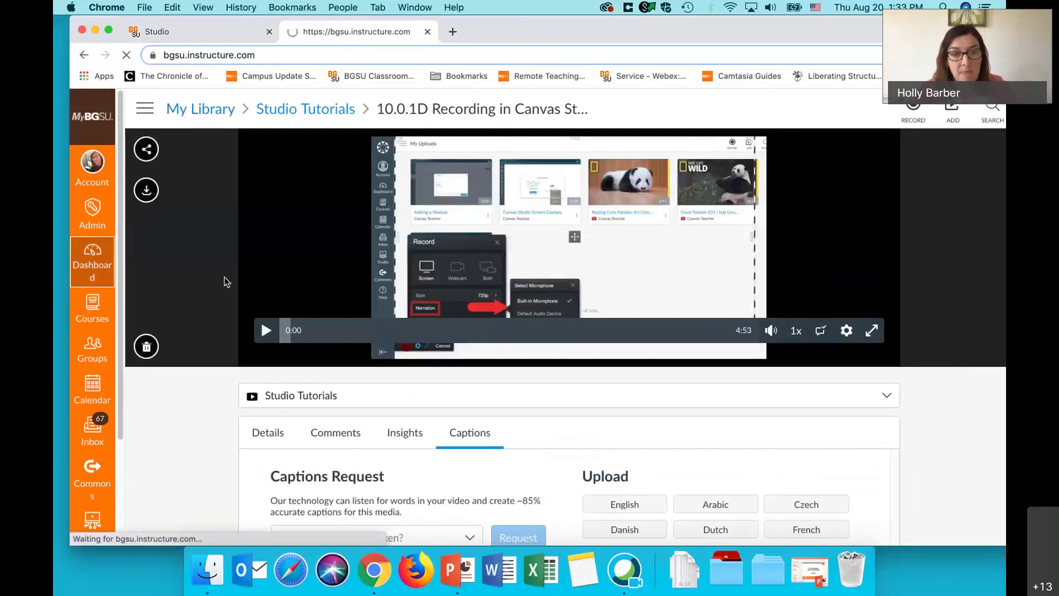
scroll(424, 331, down, 5)
scroll(424, 330, down, 7)
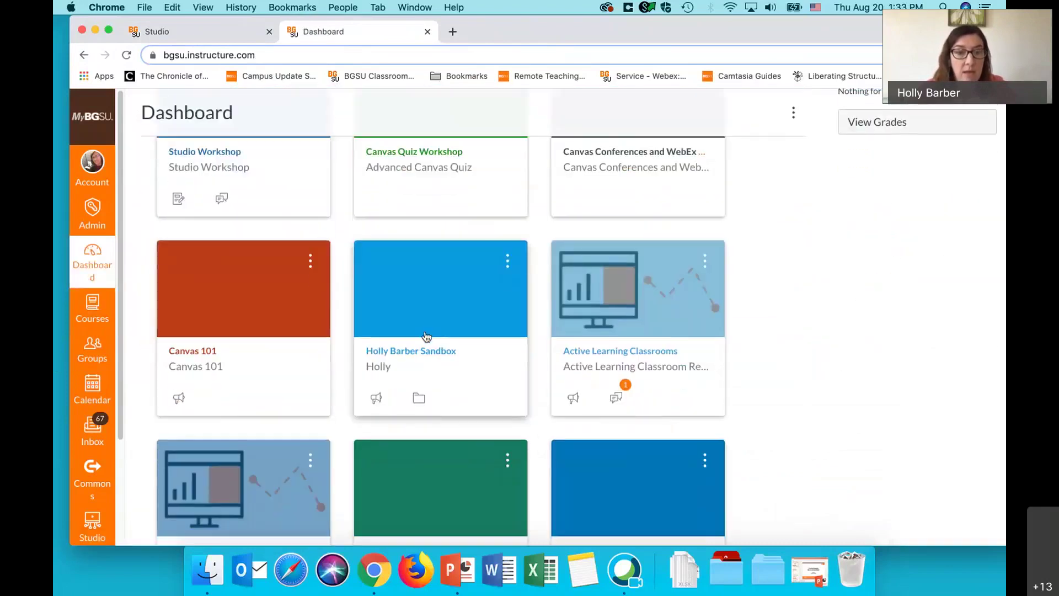
scroll(427, 336, down, 10)
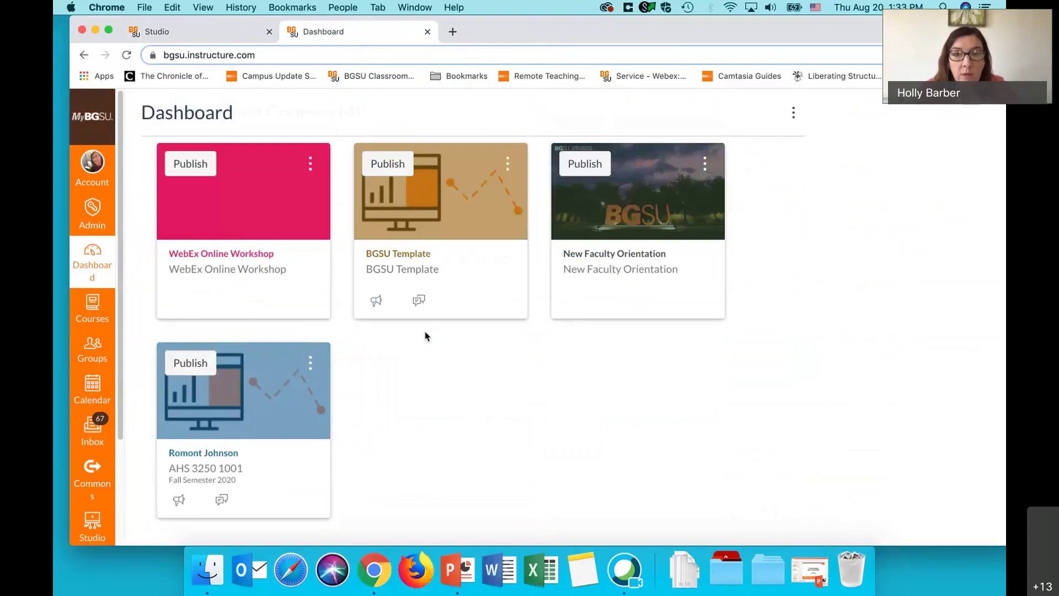
scroll(427, 336, up, 13)
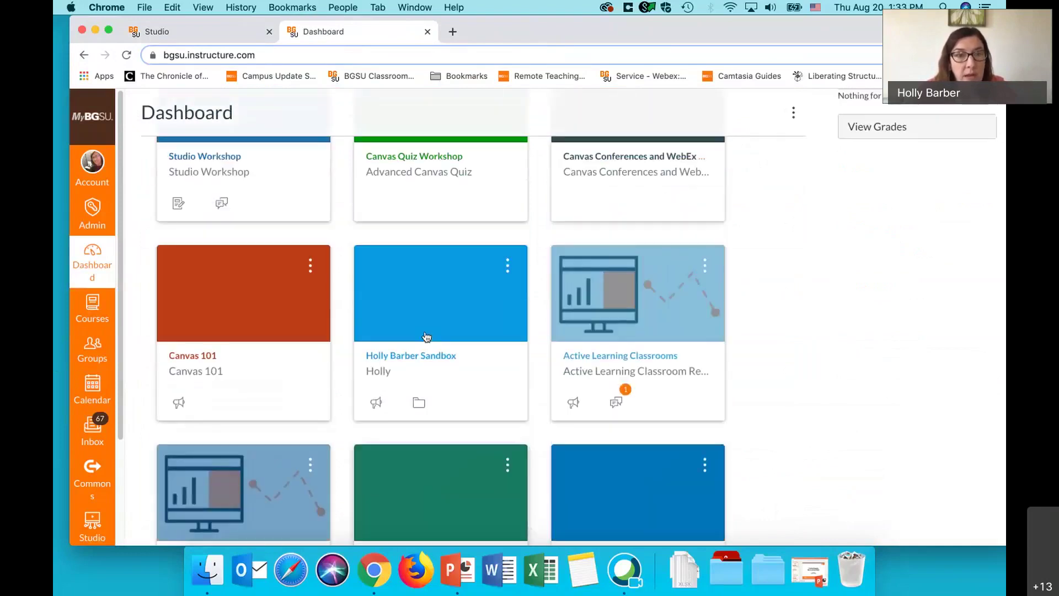
scroll(426, 337, up, 2)
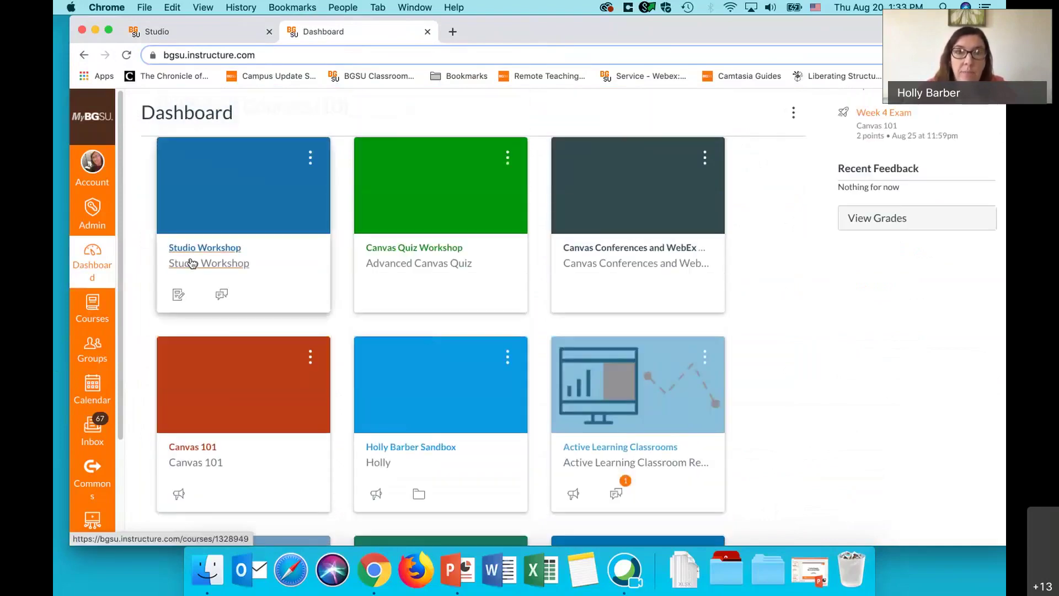
click(191, 263)
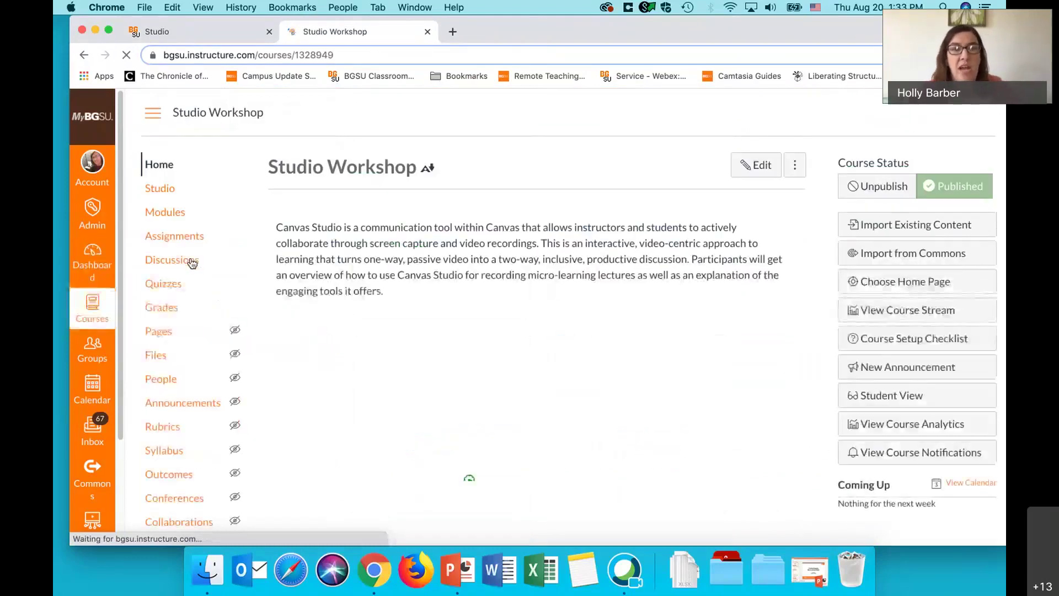
click(165, 214)
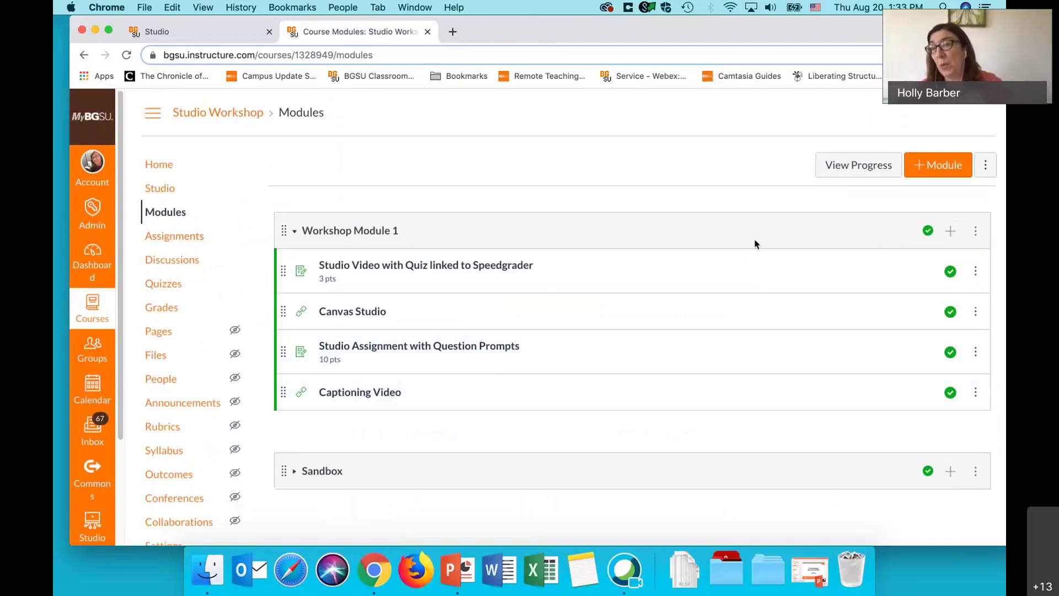
- Start adding an External Tool item to Workshop Module 1 with Canvas Studio as the tool
click(950, 231)
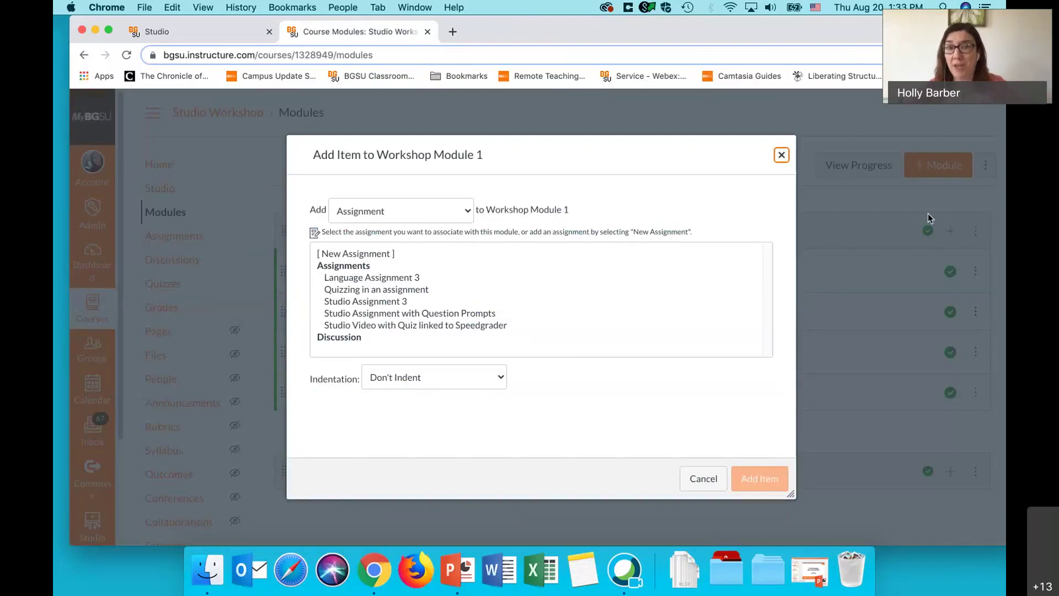
click(469, 212)
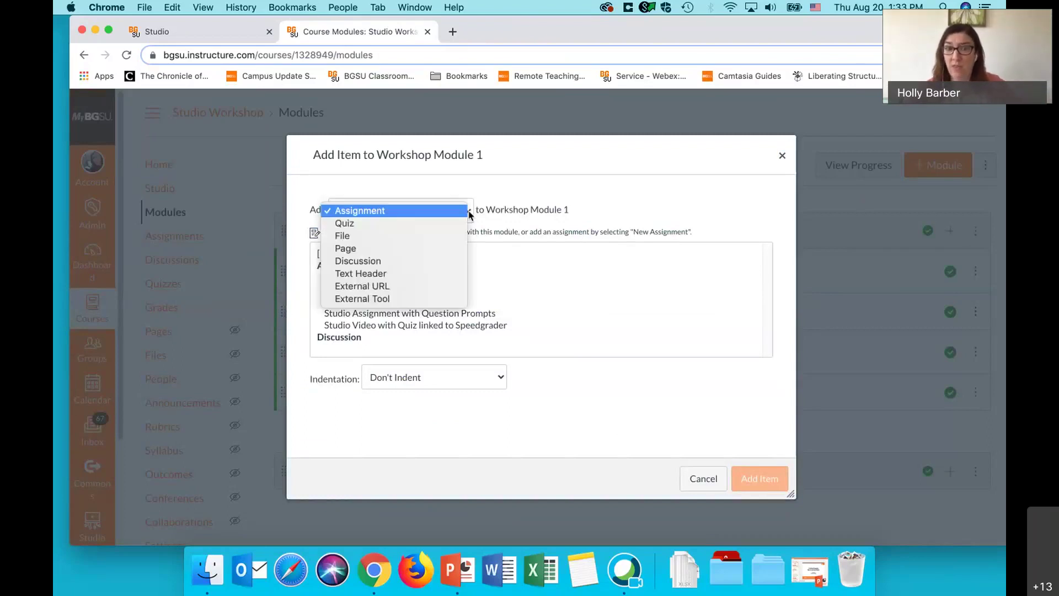
click(413, 299)
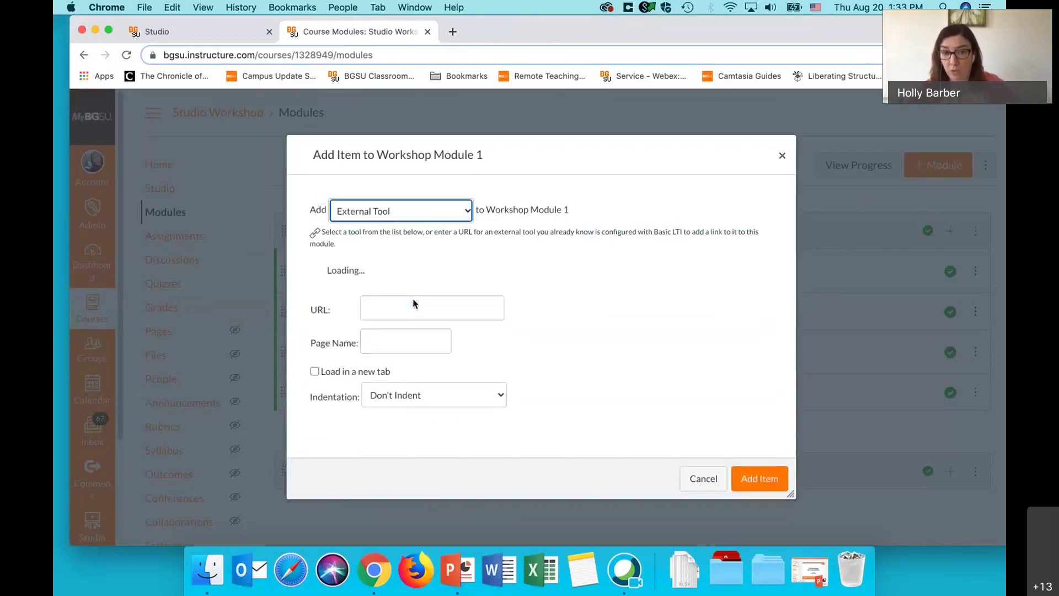
scroll(413, 303, down, 3)
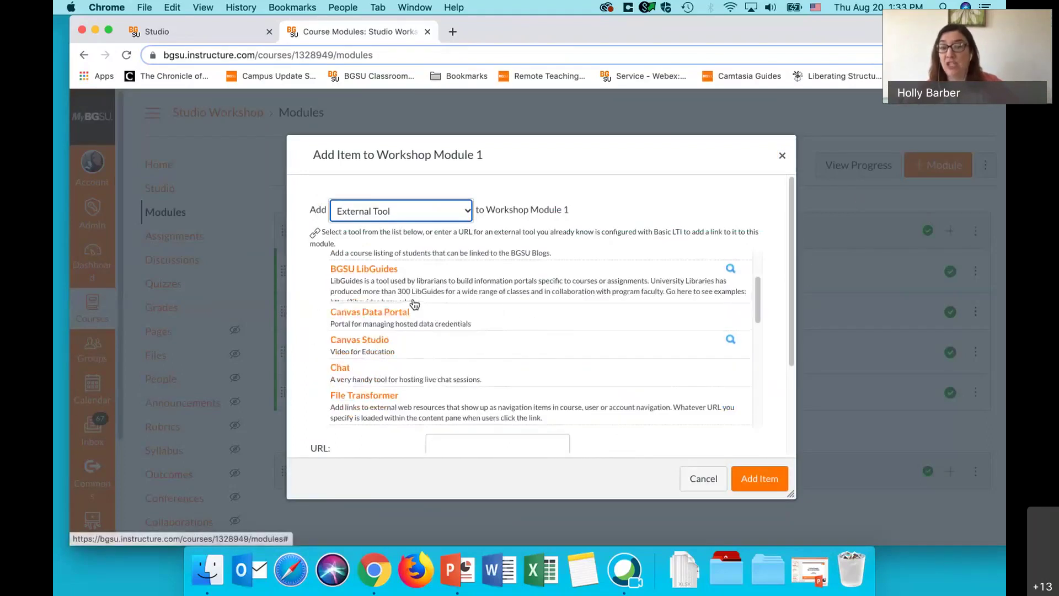
click(360, 340)
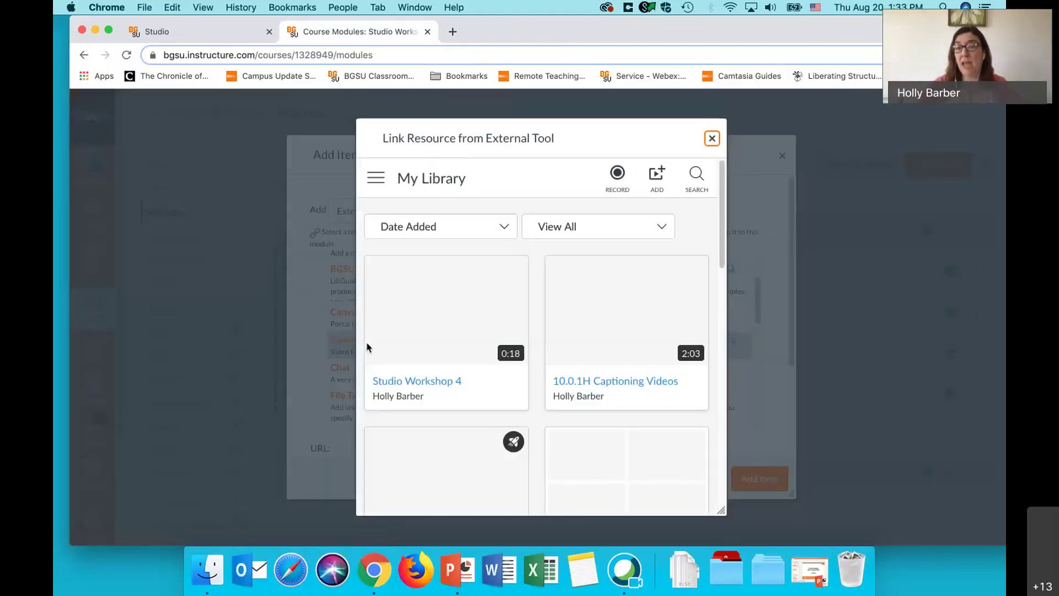
- Embed the Studio Workshop 4 video from the library and add it as an item to Workshop Module 1
mouse_move(451, 381)
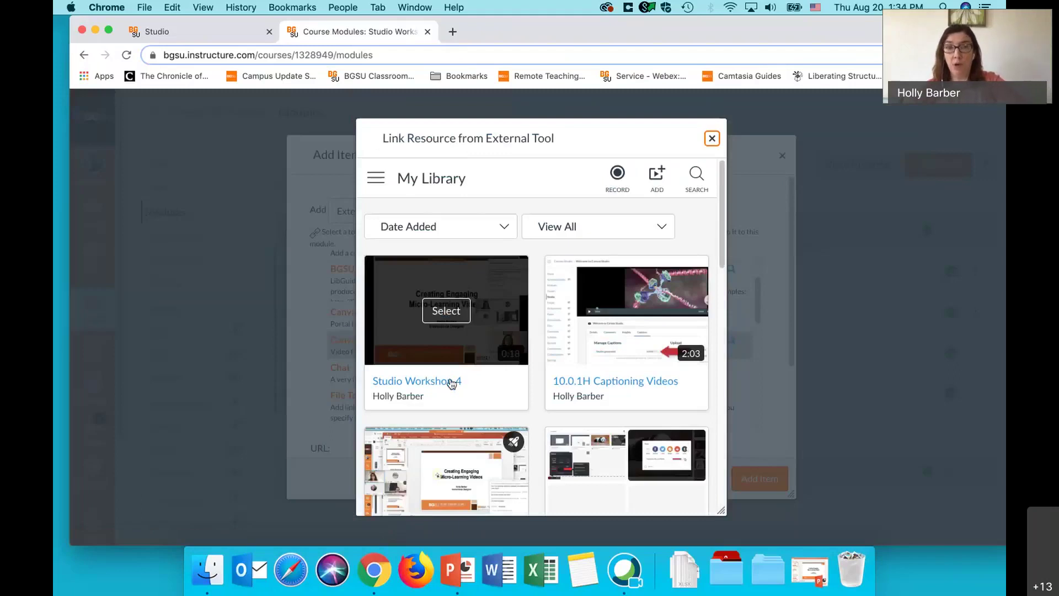
click(451, 380)
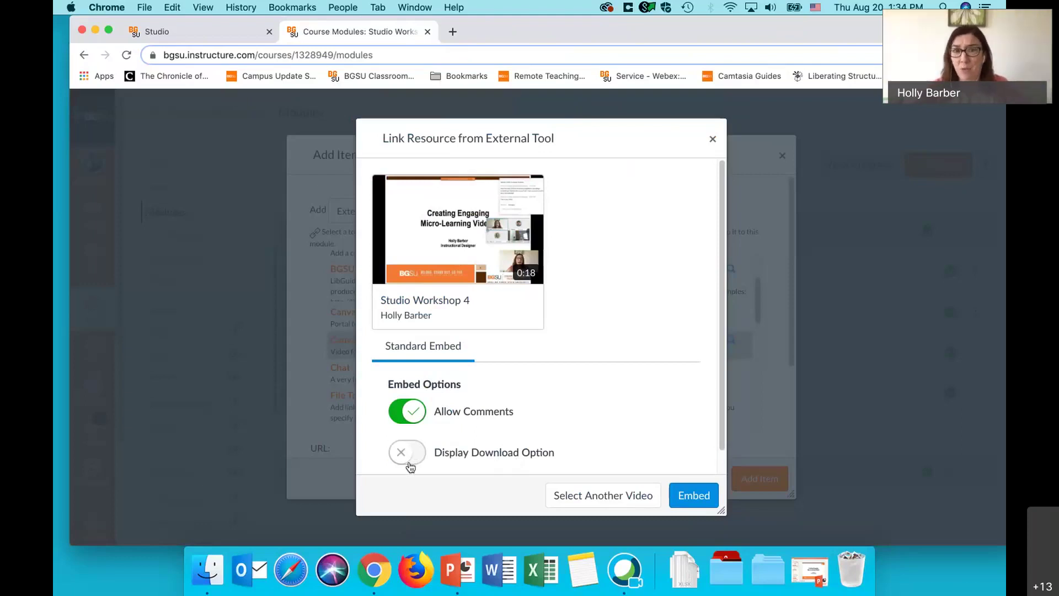
click(697, 497)
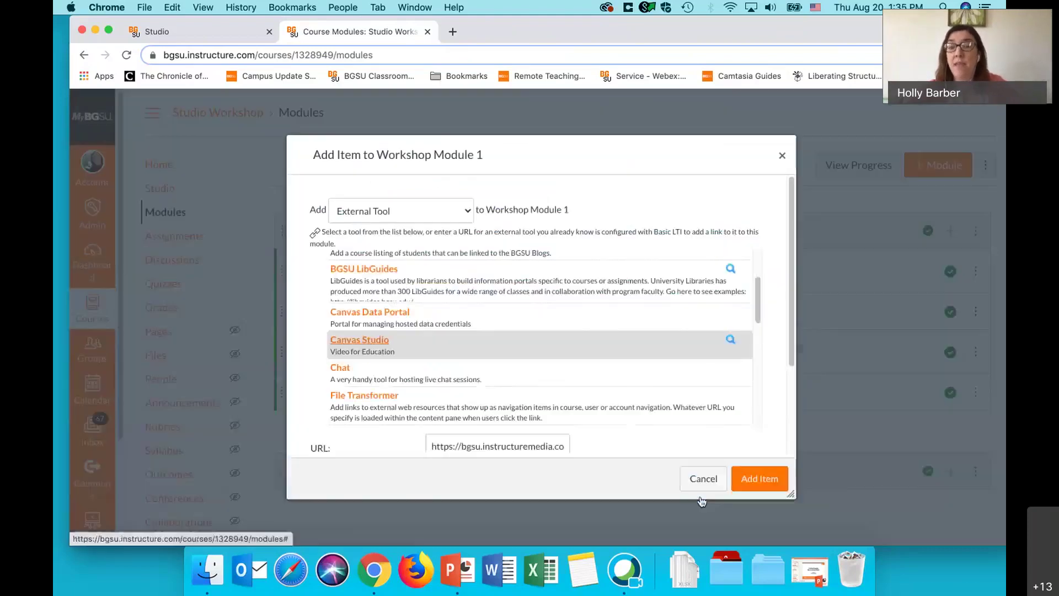
click(766, 479)
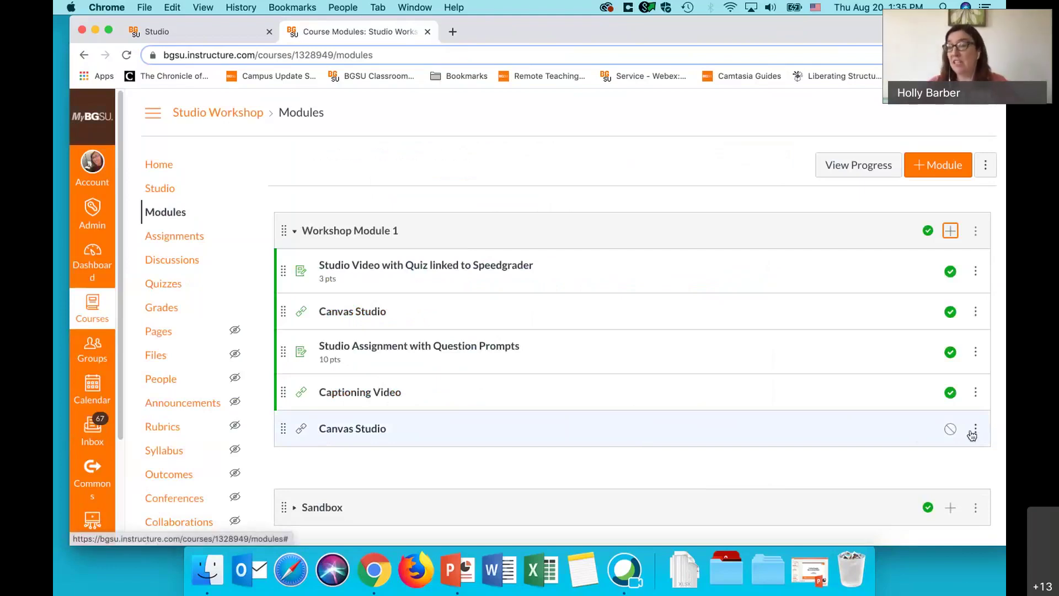
- Publish the new Canvas Studio item at the end of Workshop Module 1 and retitle it Studio Workshop 4
click(950, 430)
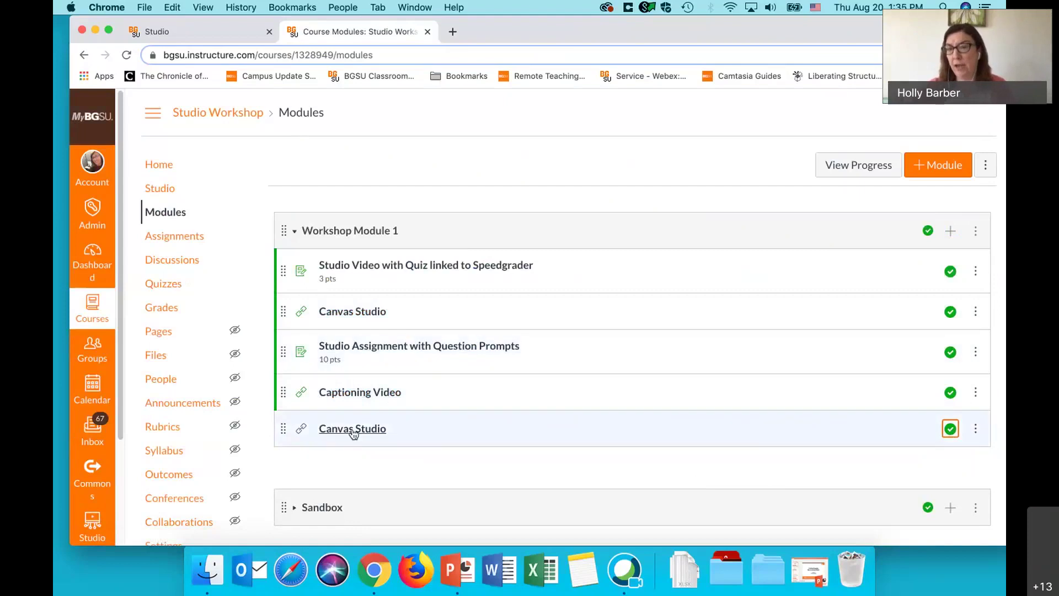
click(976, 433)
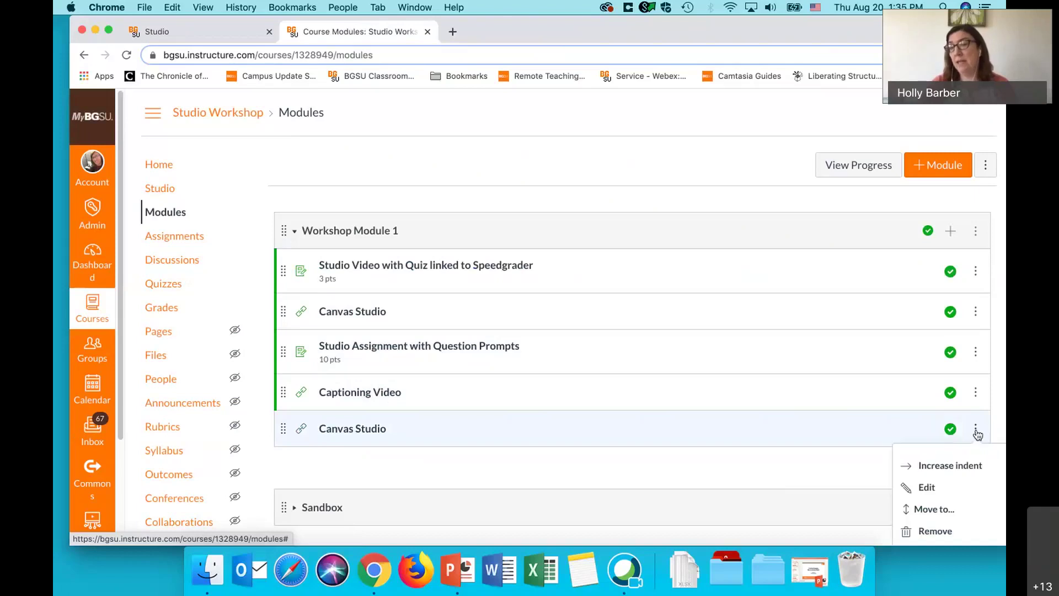
click(962, 482)
click(535, 267)
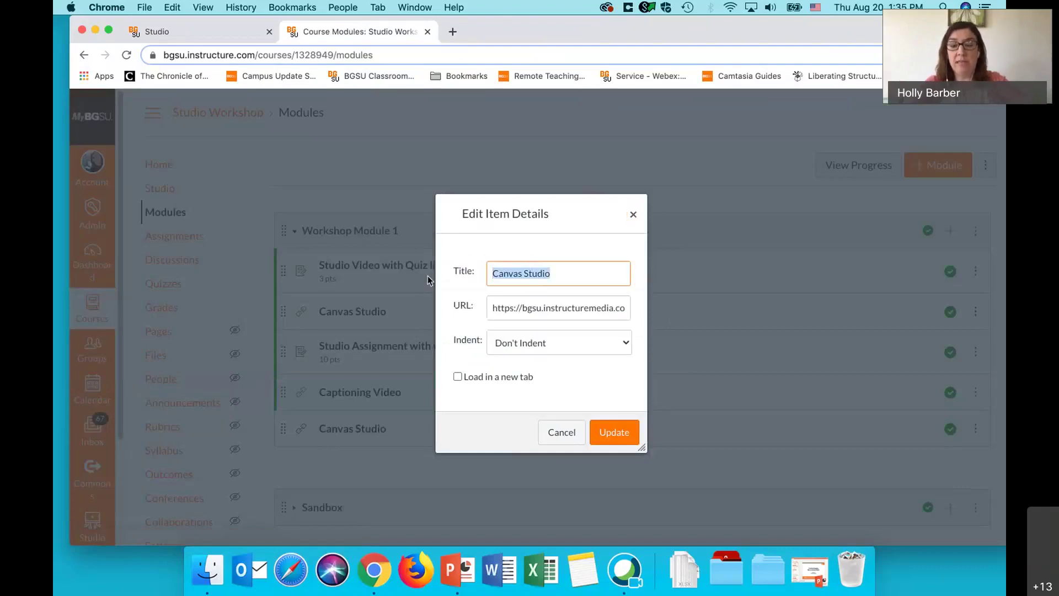
text(Studio )
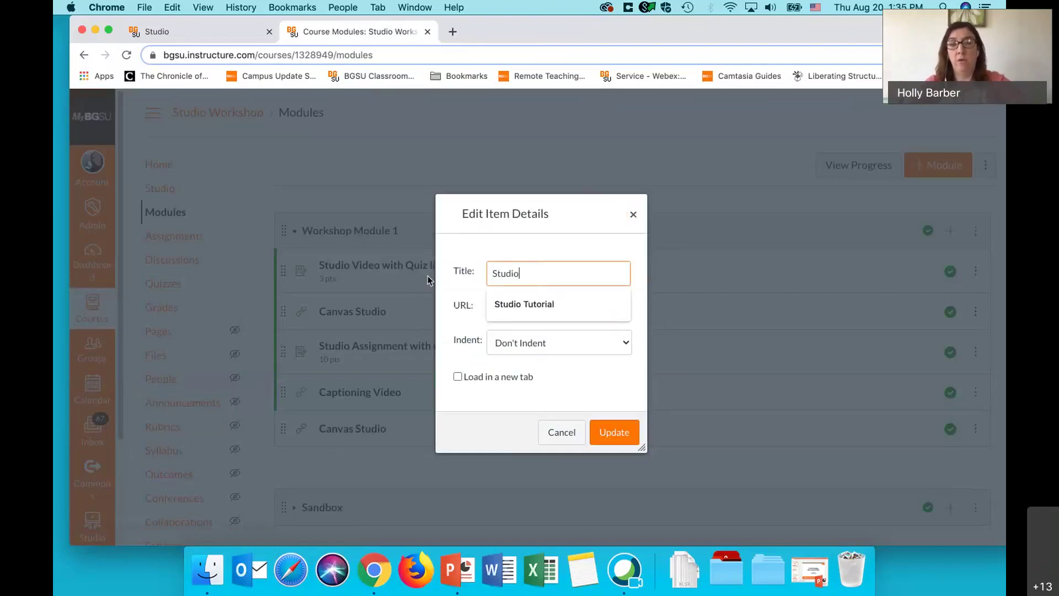
text(Workshop)
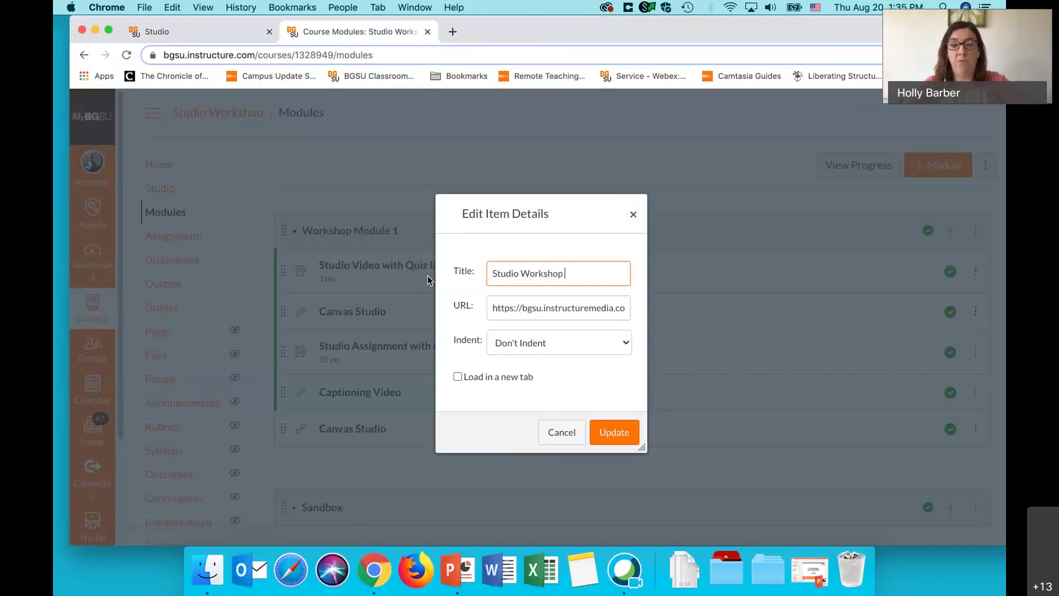
text( 4)
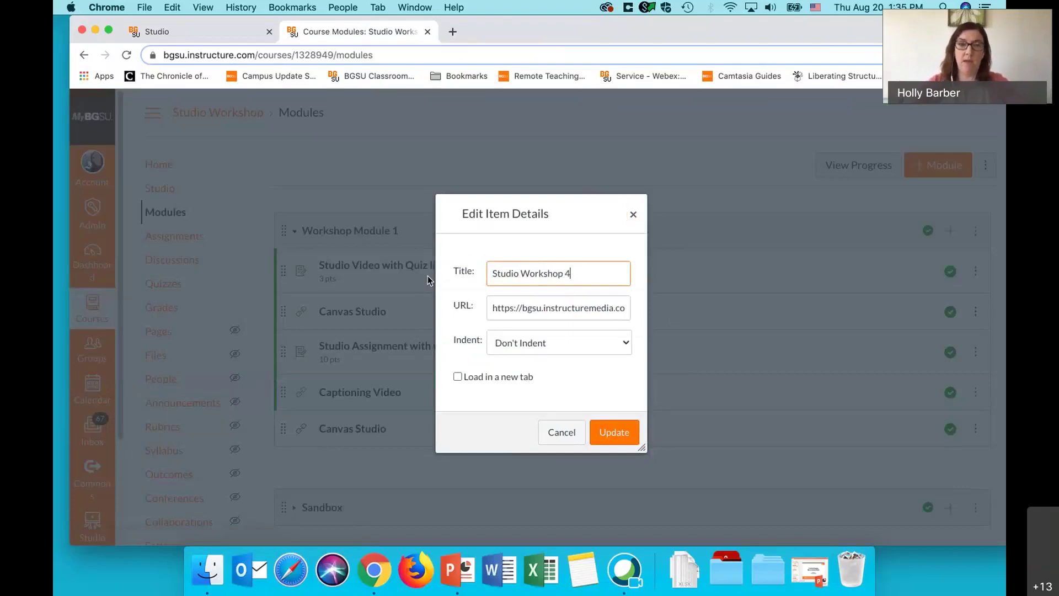
key(Return)
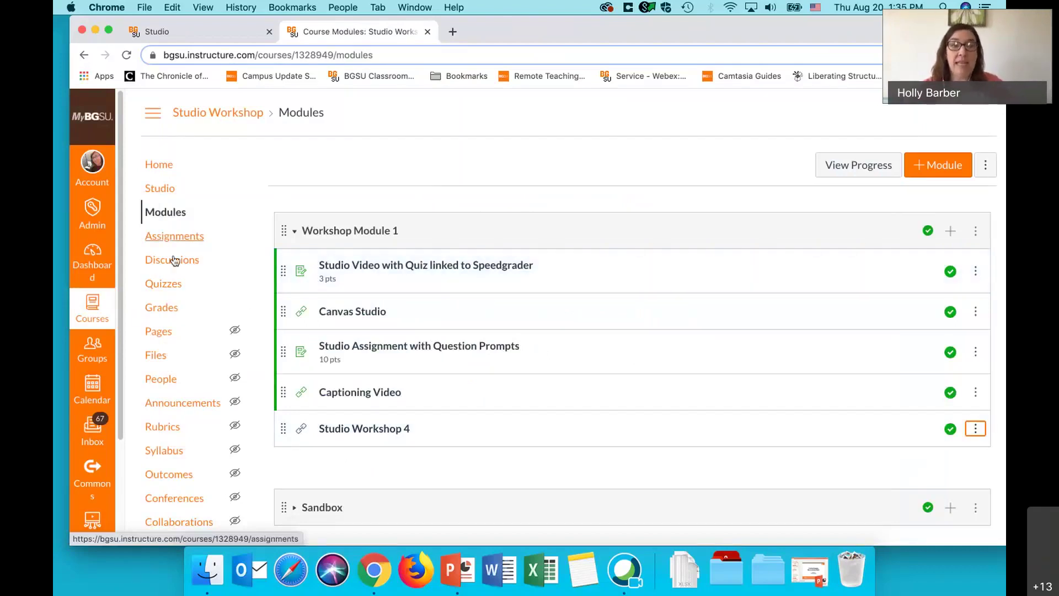
- Leave the course modules and open the personal Studio media library
scroll(173, 262, down, 1)
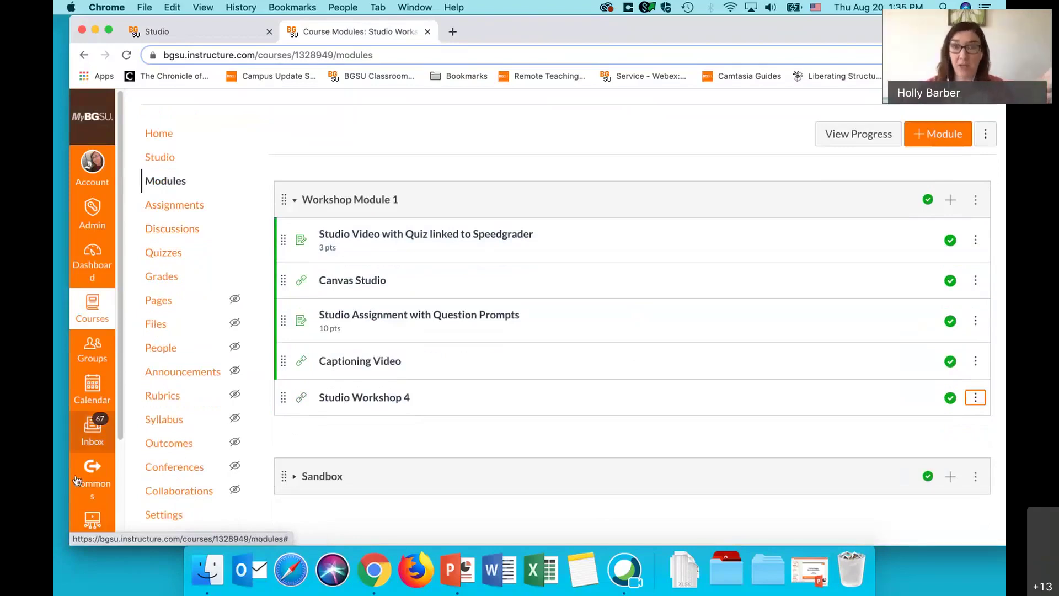
scroll(93, 502, down, 2)
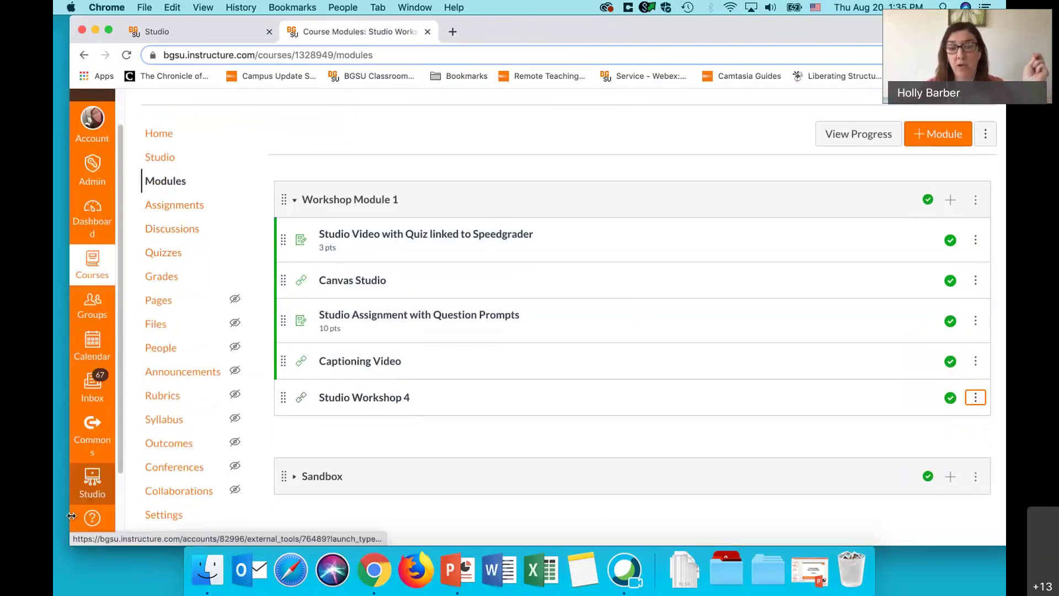
click(95, 484)
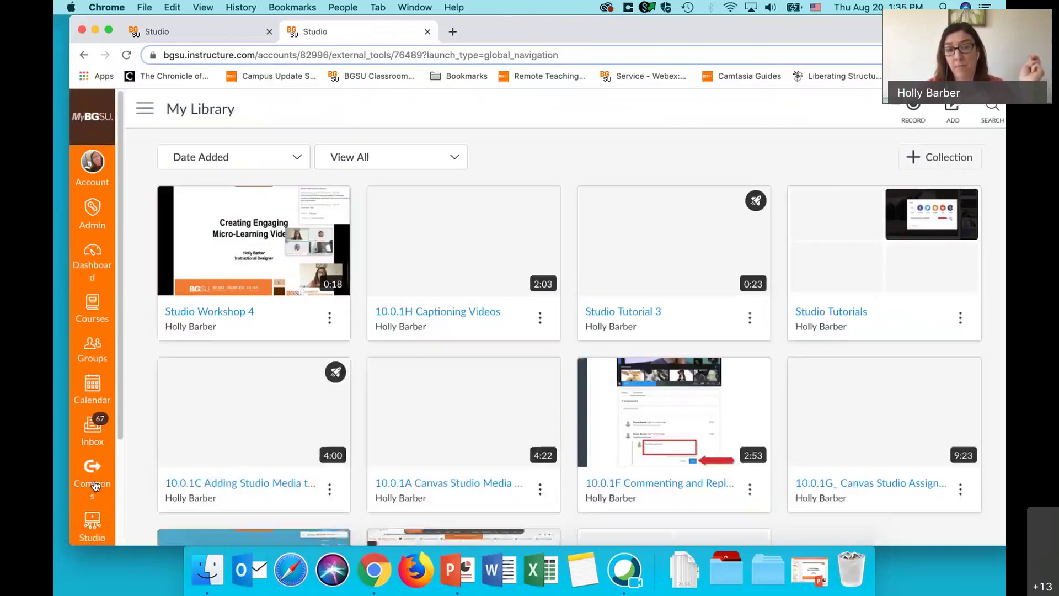
scroll(92, 419, down, 2)
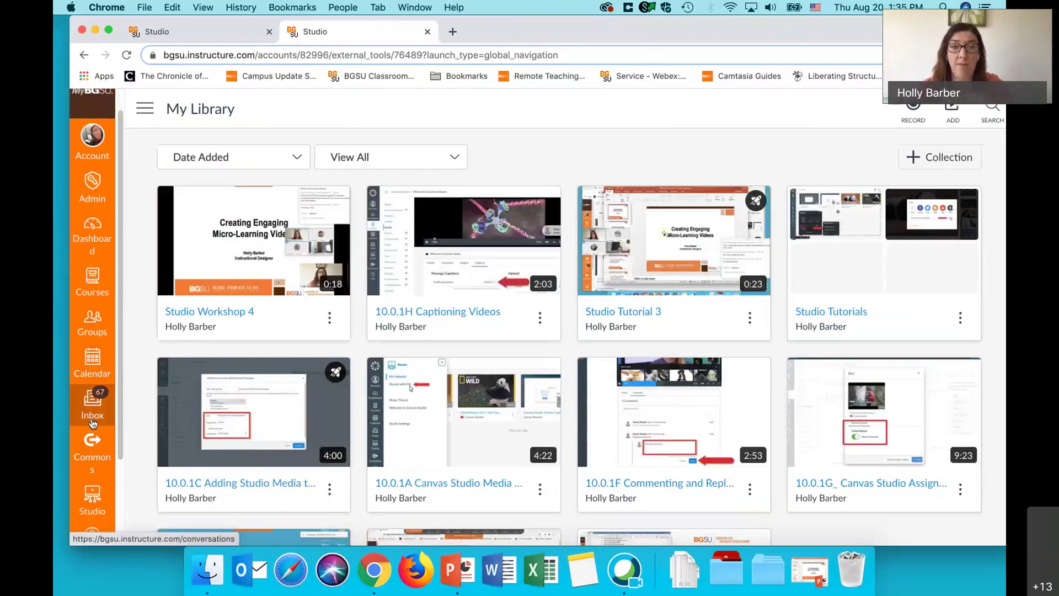
- View the Studio Workshop 4 video's page with its share, download and delete options, and return to the library
mouse_move(232, 337)
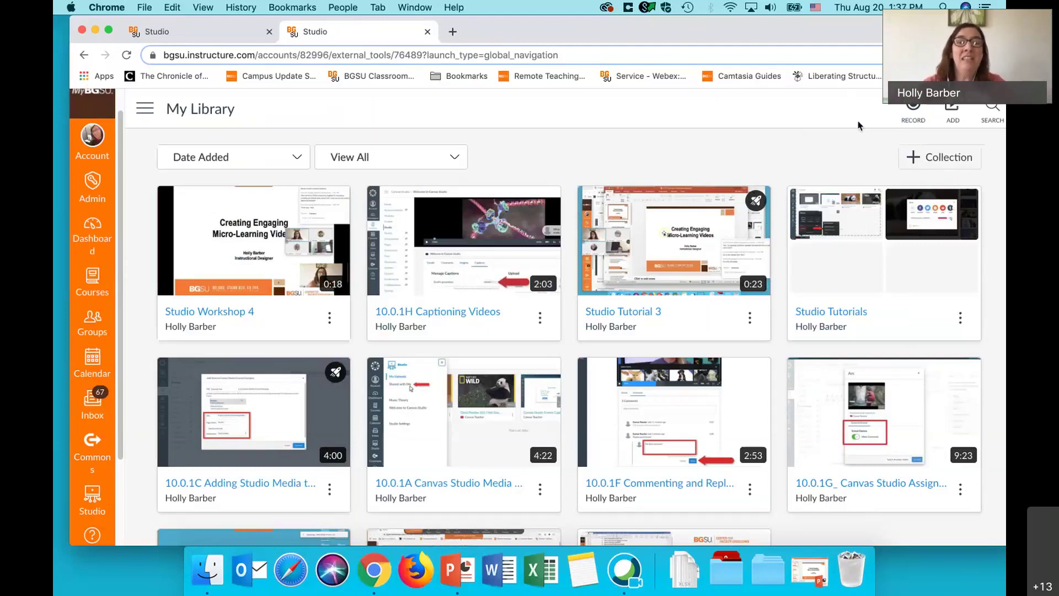
mouse_move(241, 255)
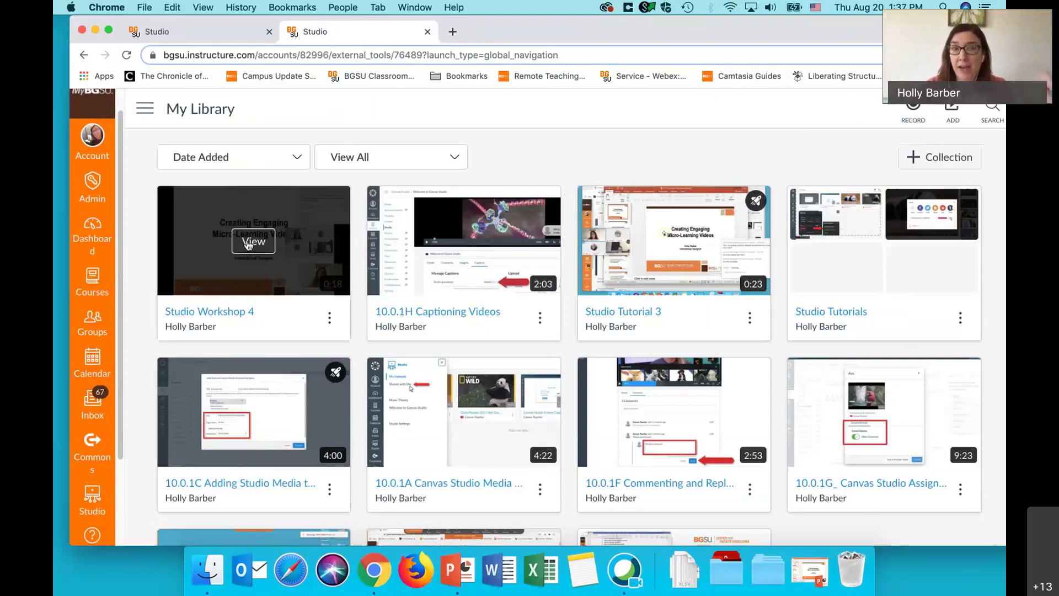
click(249, 242)
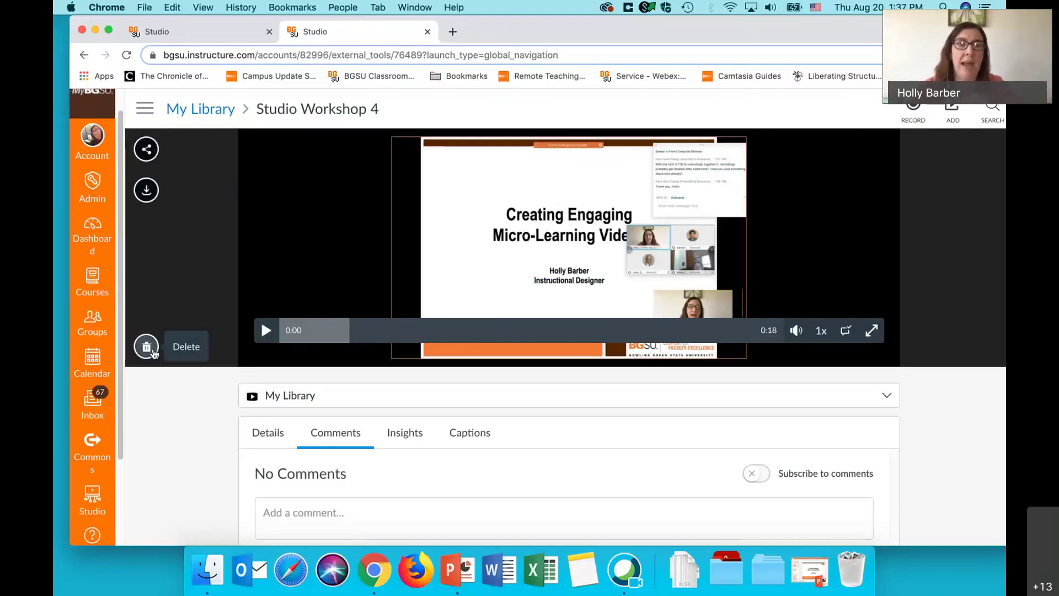
click(200, 110)
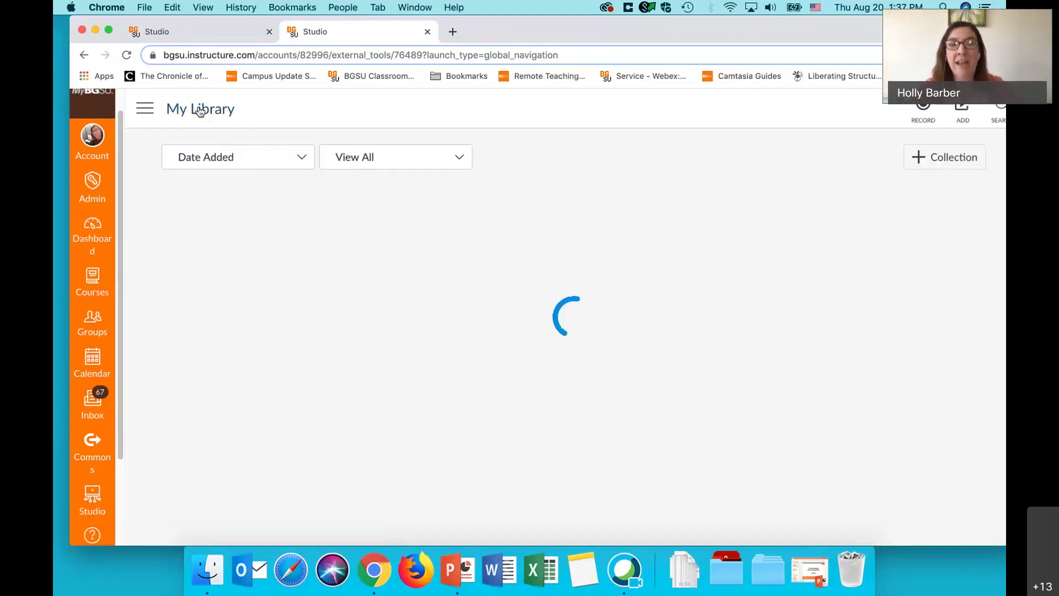
- Start a video quiz from the Studio Workshop 4 media and title it Workshop 4 Quiz
mouse_move(265, 243)
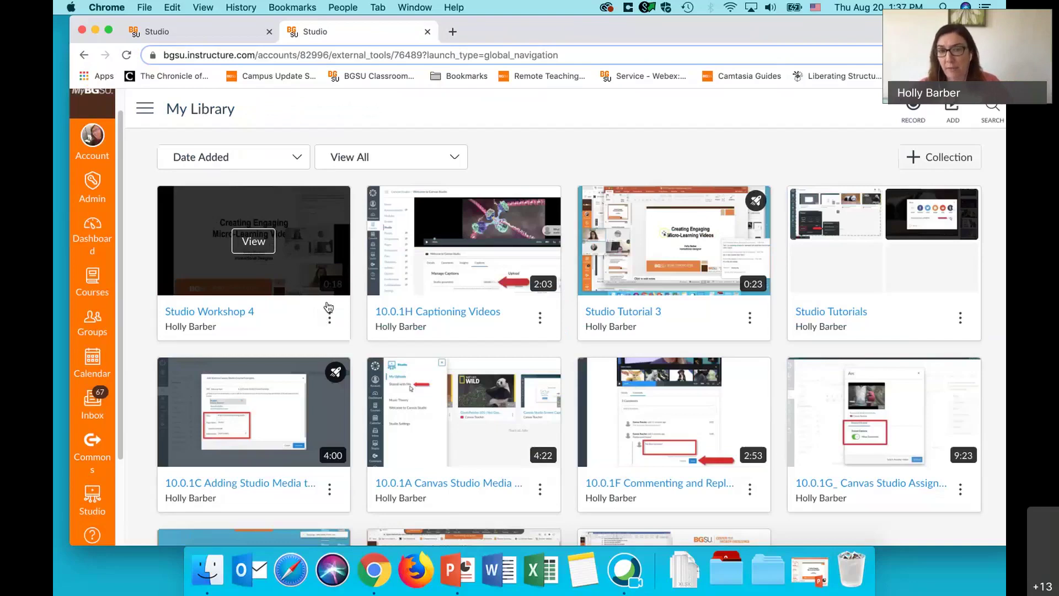
click(330, 320)
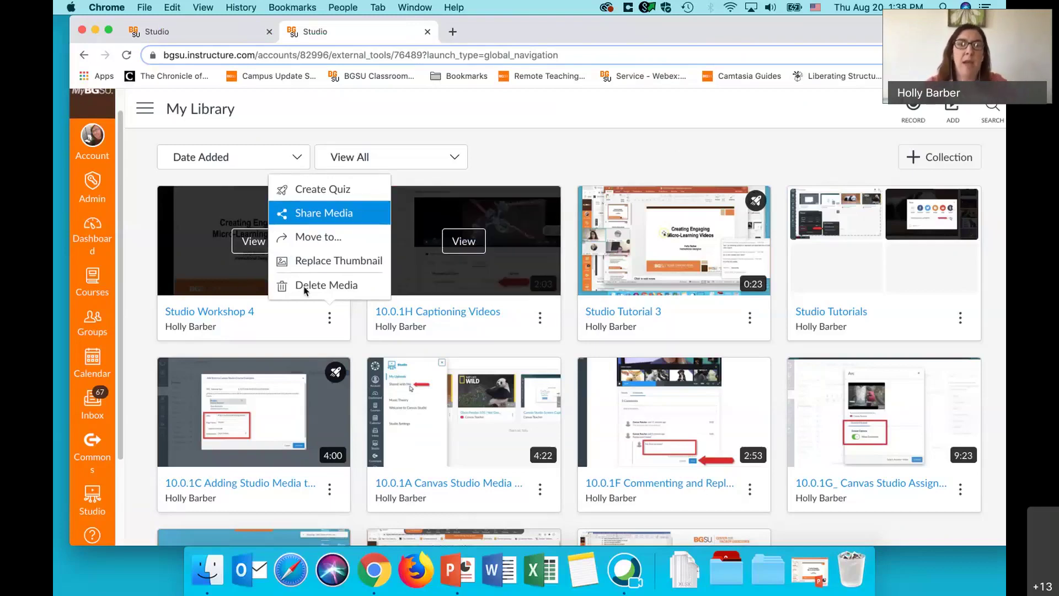
click(303, 190)
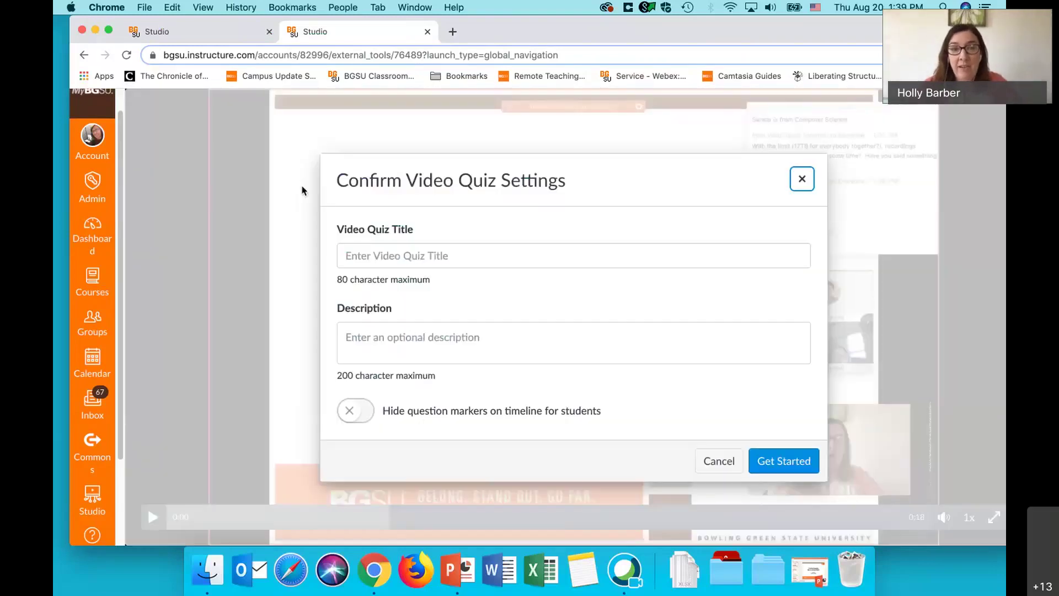
click(460, 266)
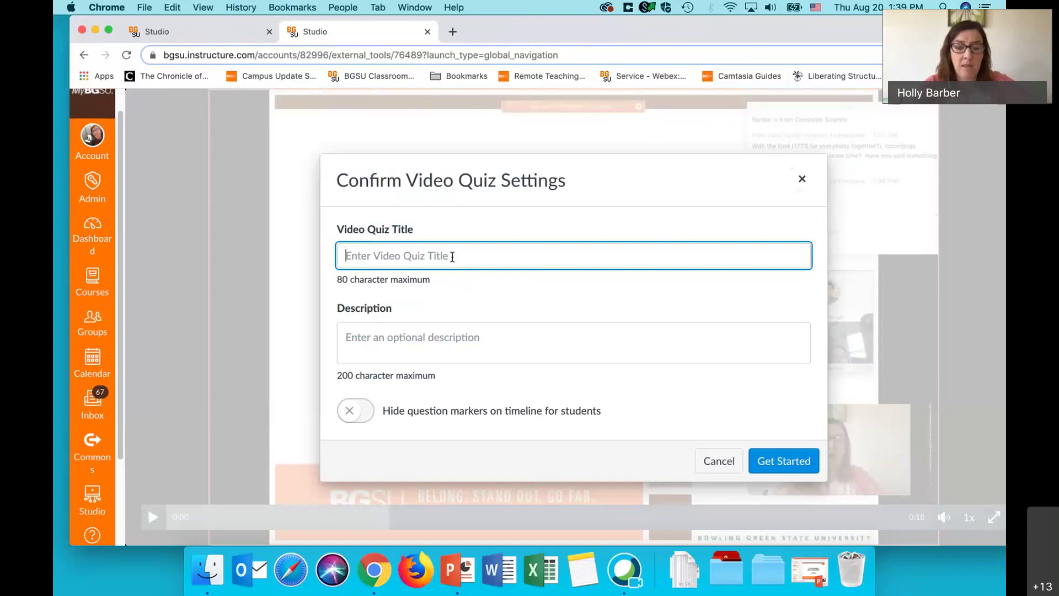
text(Wo)
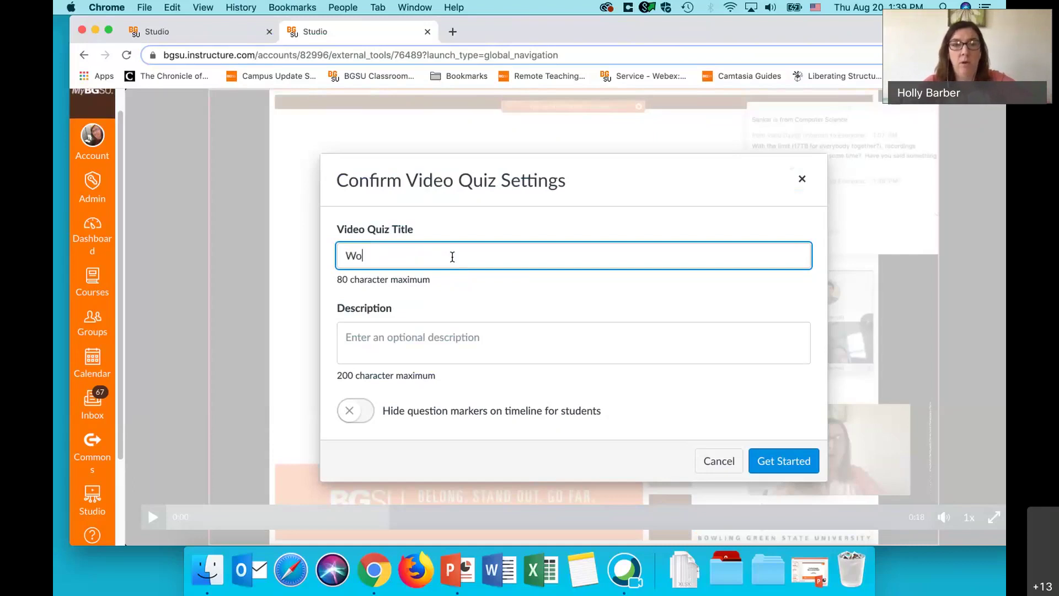
text(rkhop)
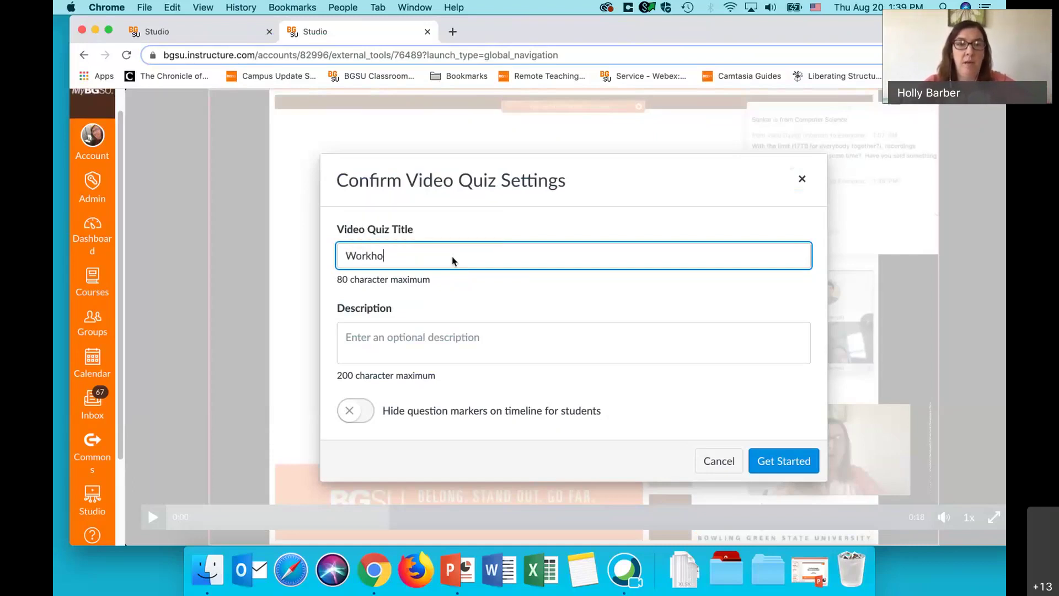
key(BackSpace)
key(BackSpace)
key(BackSpace)
text(shop )
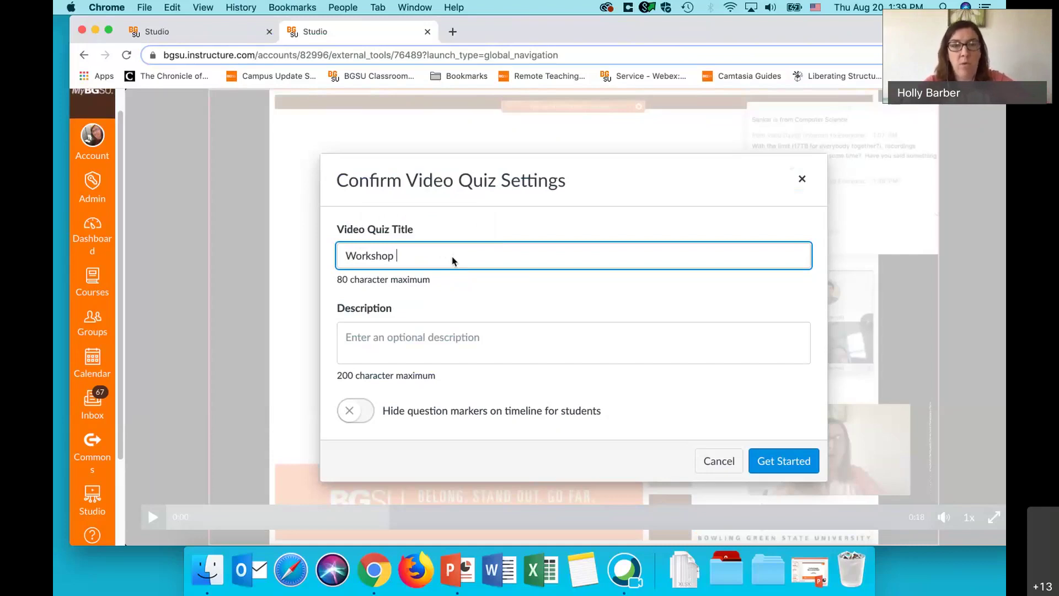
text(4 Quiz)
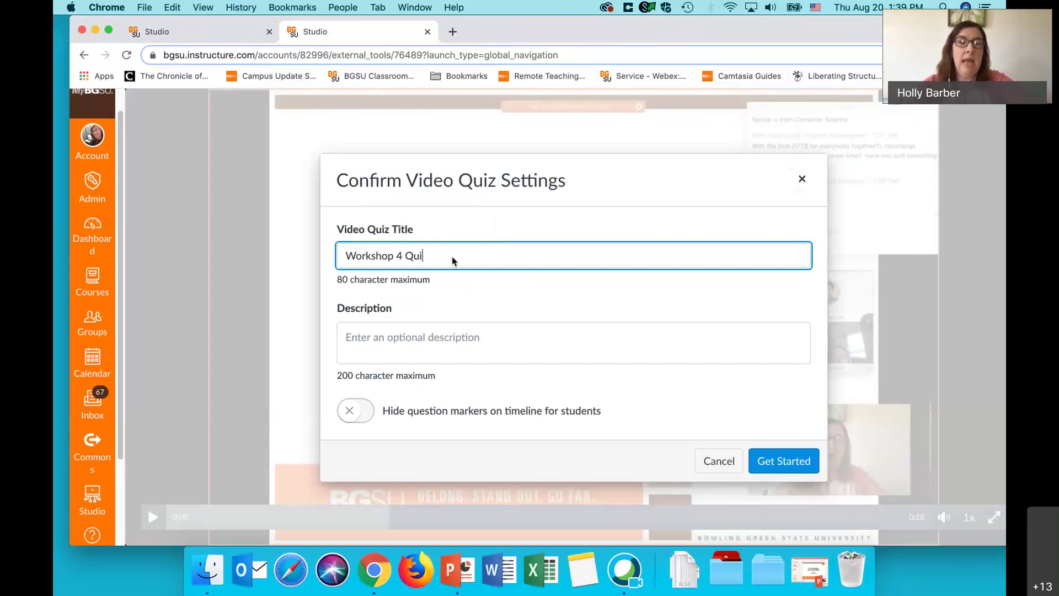
- Enter "Assessing BGSU knowledge" as the video quiz's description
click(408, 347)
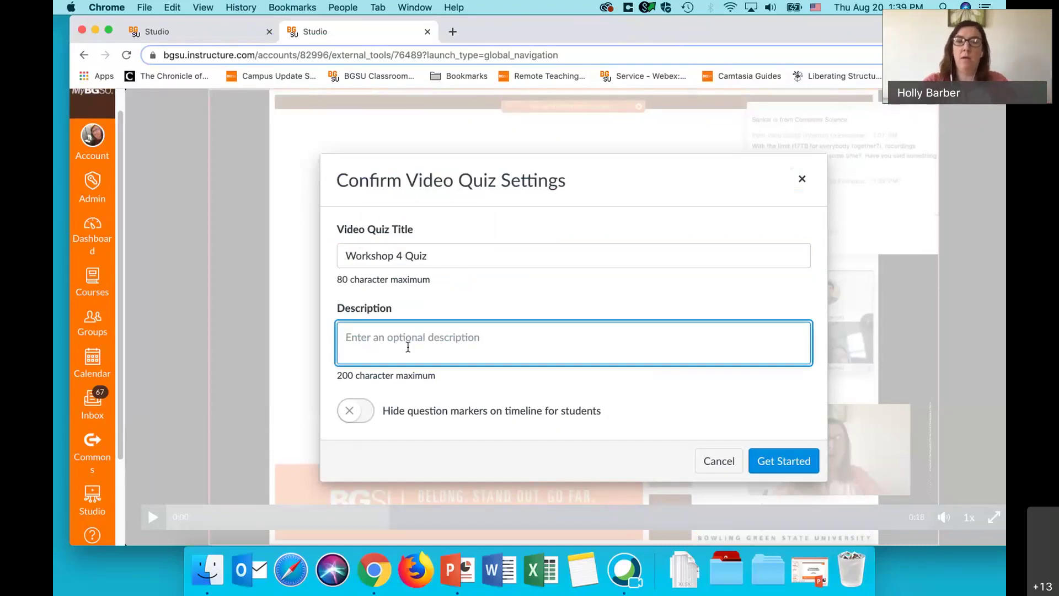
text(Plea)
key(BackSpace)
key(BackSpace)
key(BackSpace)
key(BackSpace)
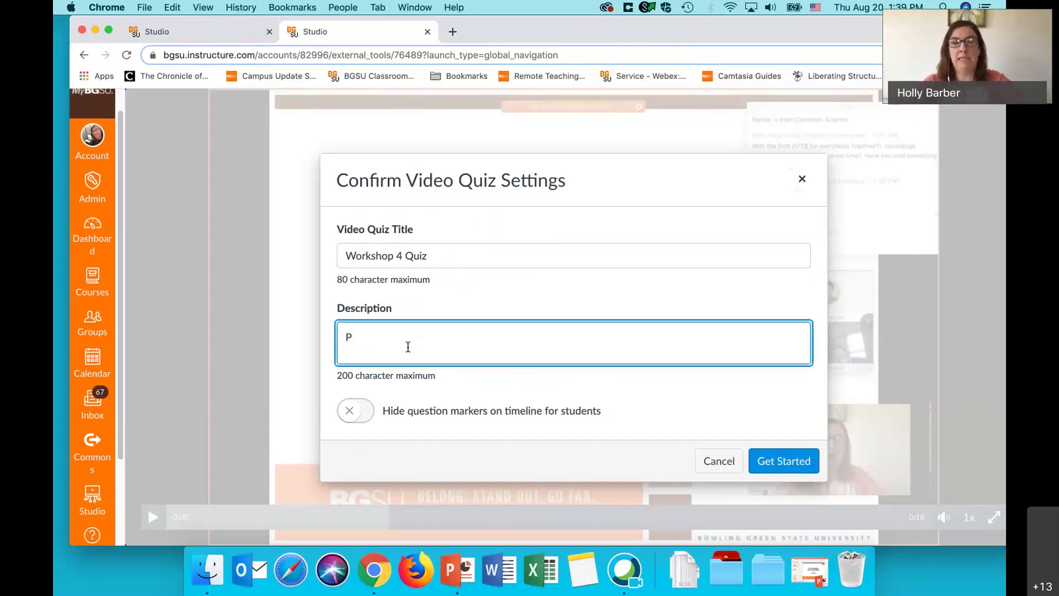
text(Asselss)
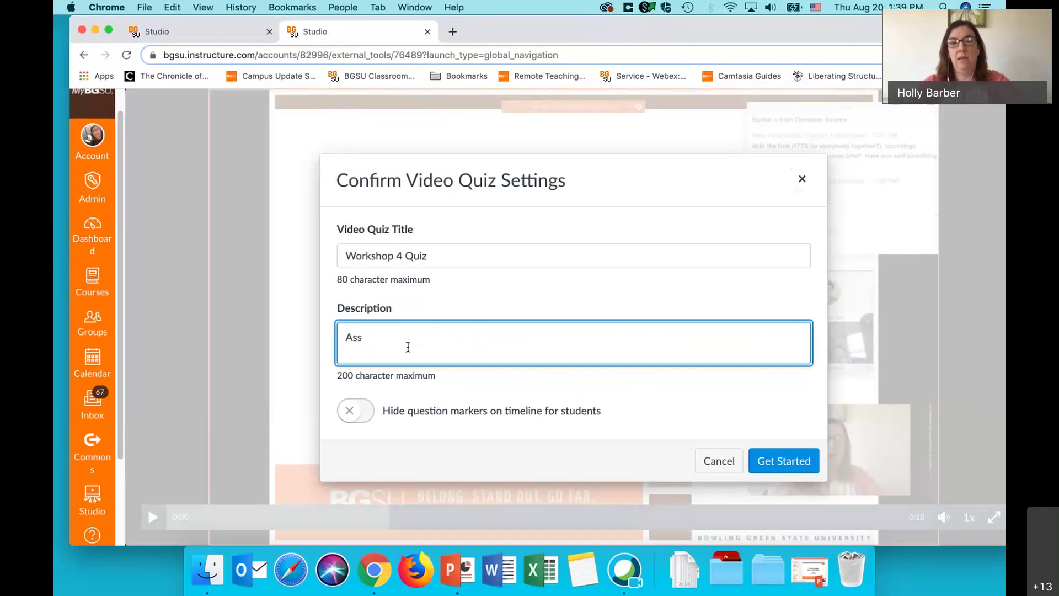
key(BackSpace)
key(BackSpace)
key(BackSpace)
text(ssing )
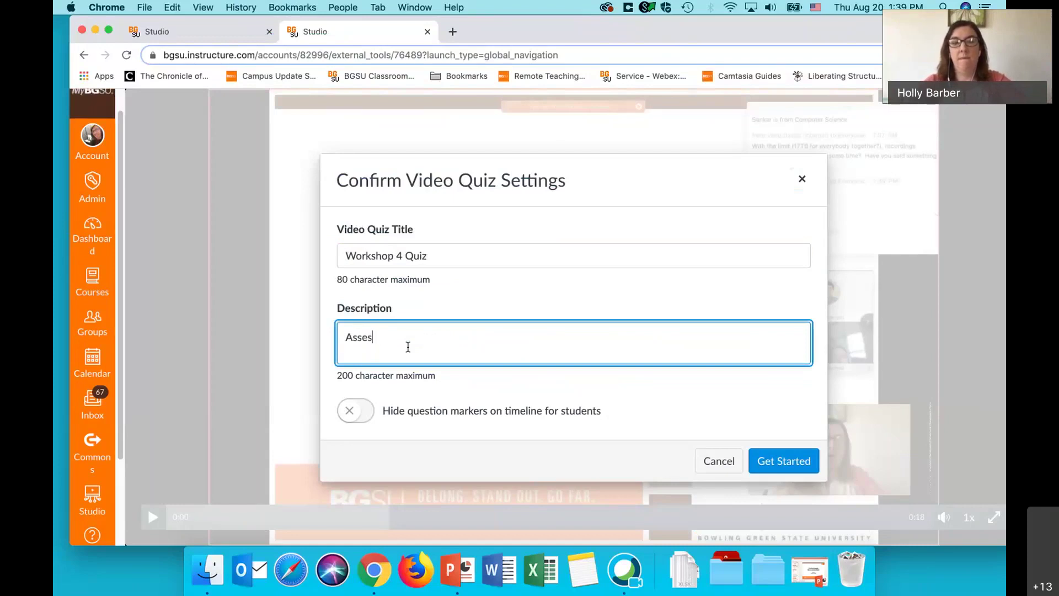
text(BG)
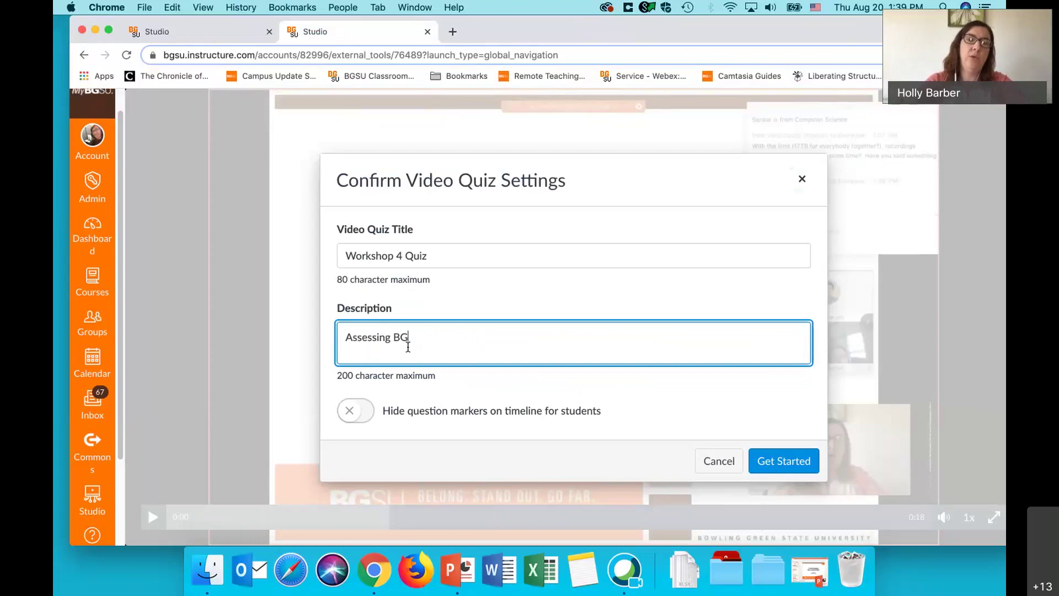
text(SU knowleg)
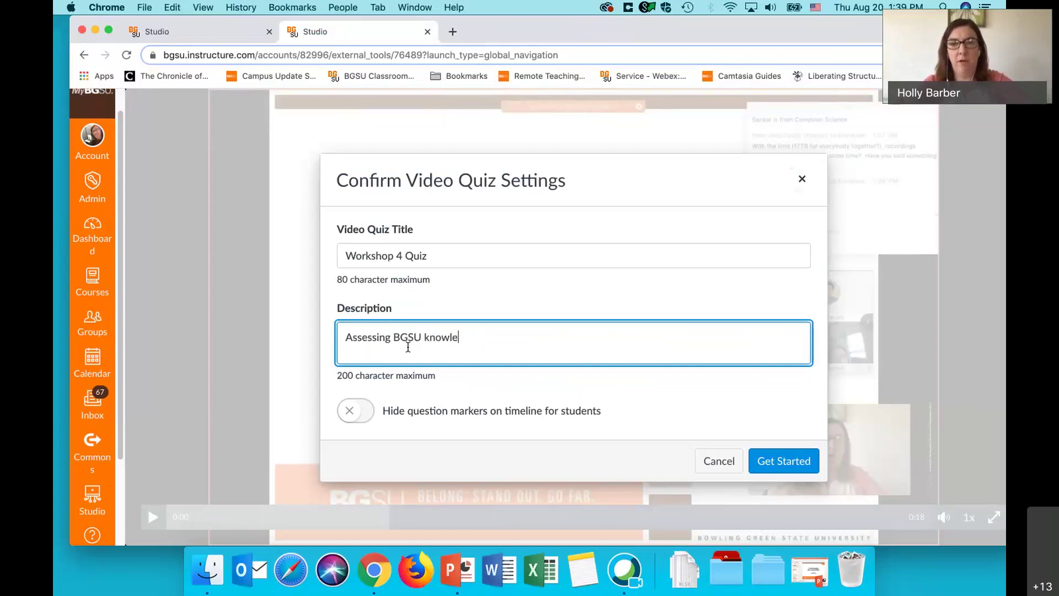
key(BackSpace)
text(dge)
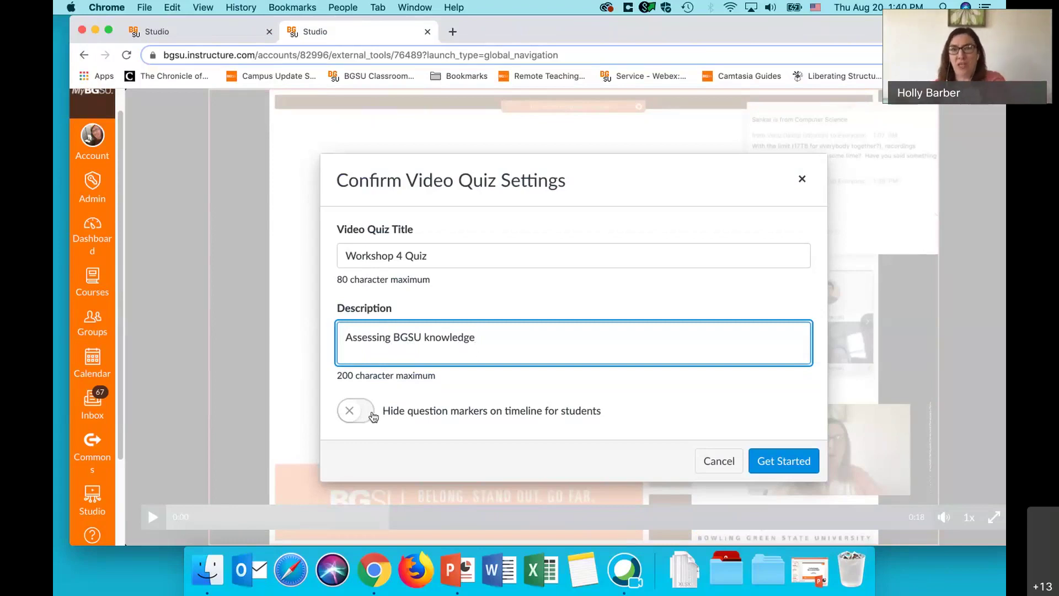
- Try hiding the question markers on the timeline for students, and turn the option back off
click(372, 417)
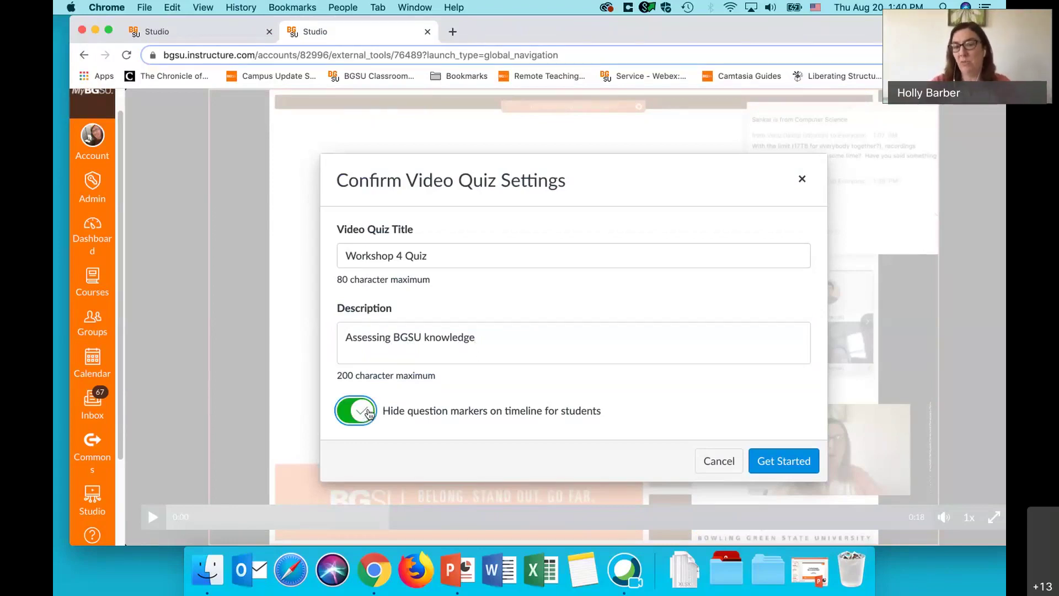
click(347, 418)
click(372, 413)
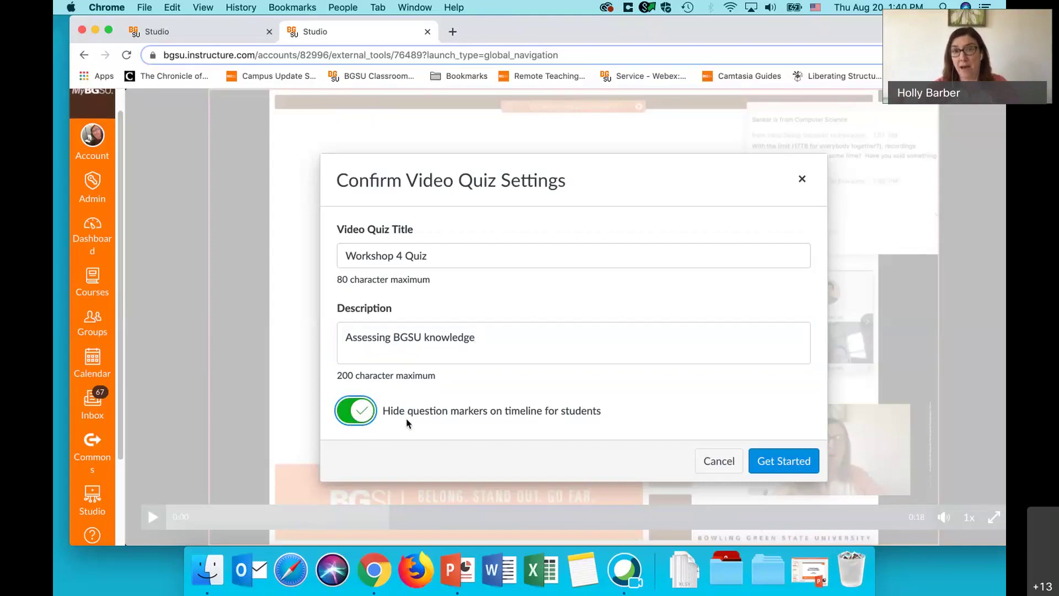
click(348, 414)
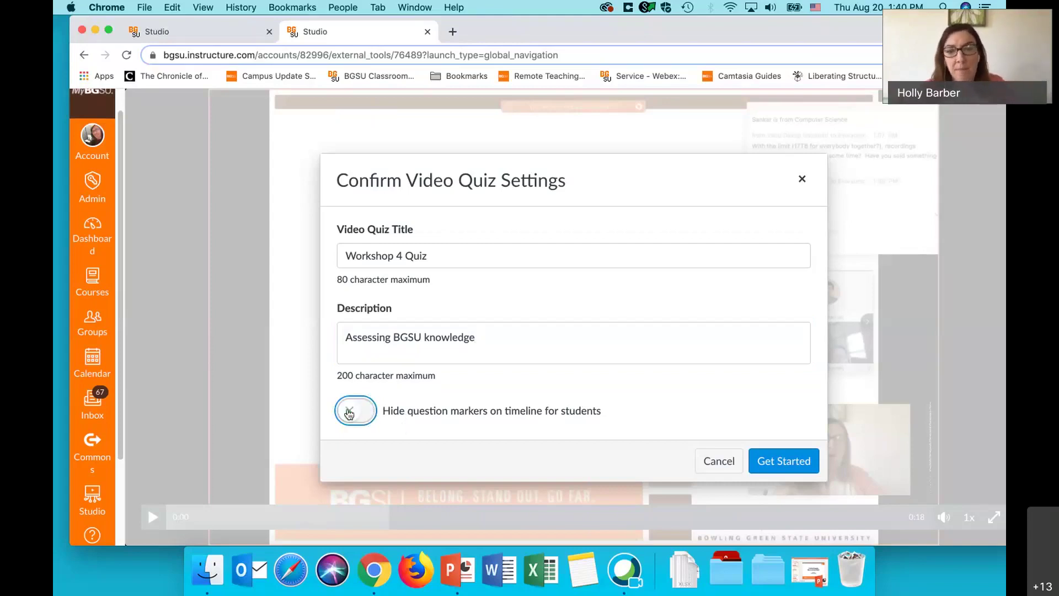
- Confirm the quiz settings and insert a multiple-choice question about 5 seconds into the video
click(766, 460)
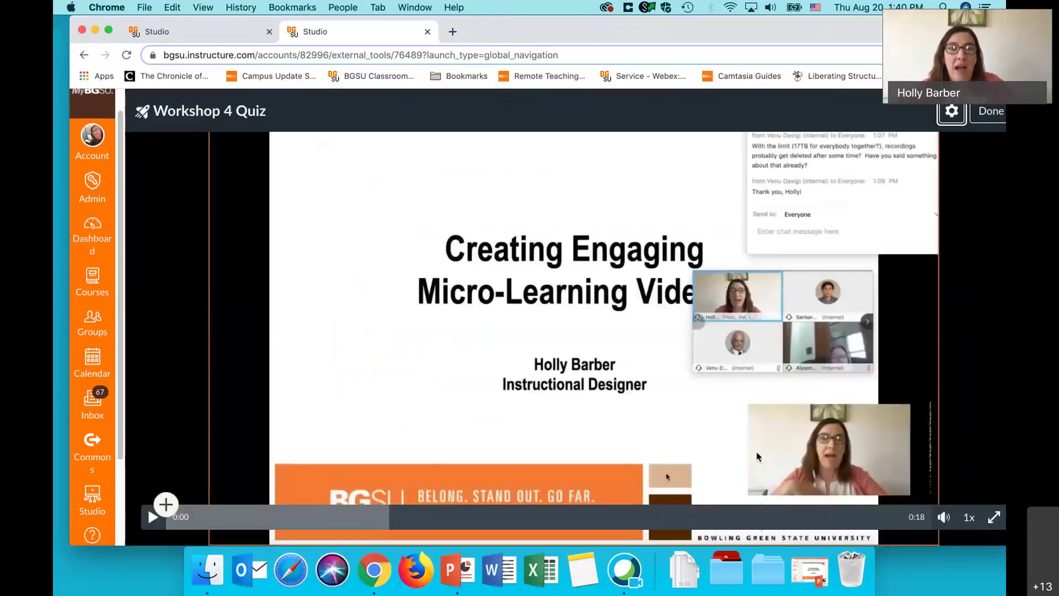
click(155, 517)
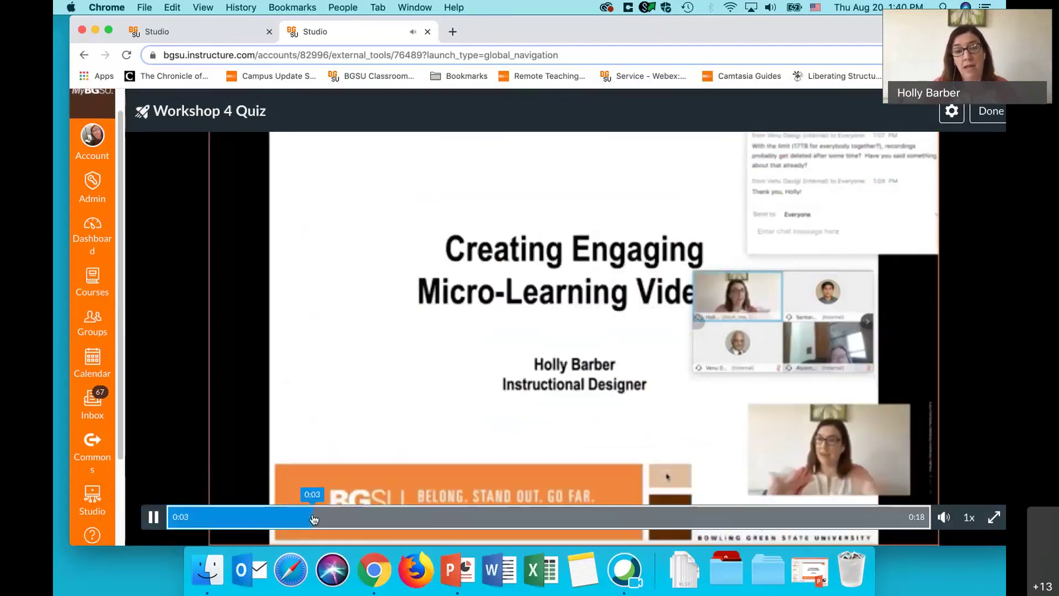
click(151, 518)
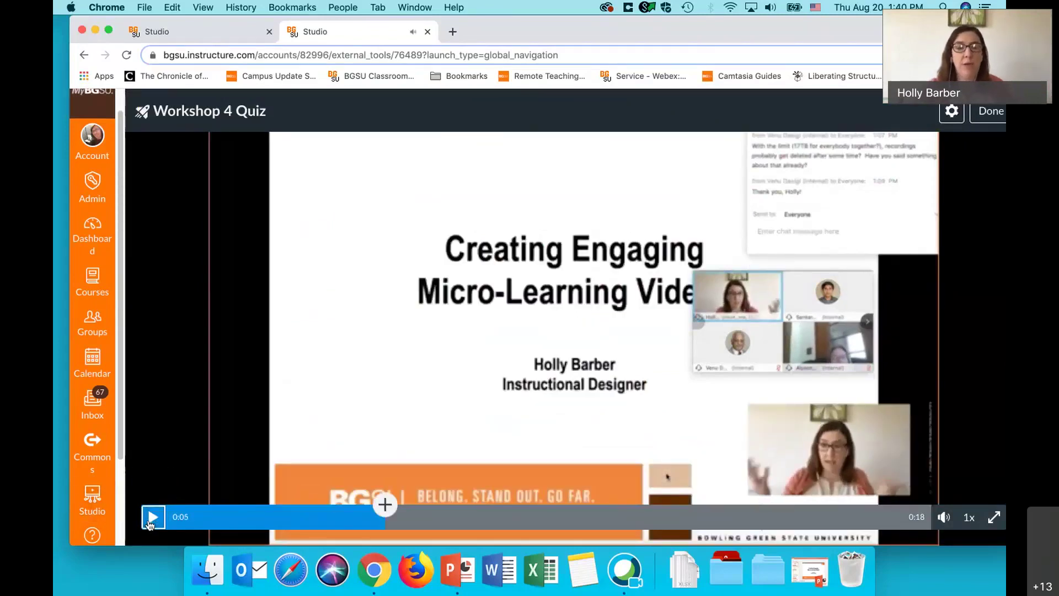
click(385, 505)
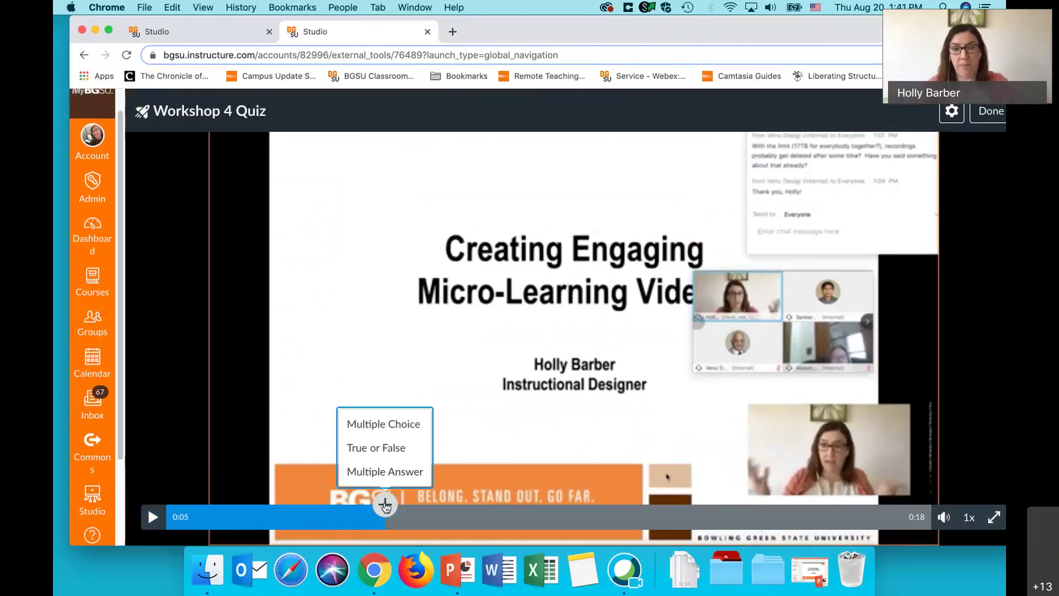
click(385, 424)
- Enter "What is the mascot of BGSU" as the multiple-choice question's stem
click(321, 215)
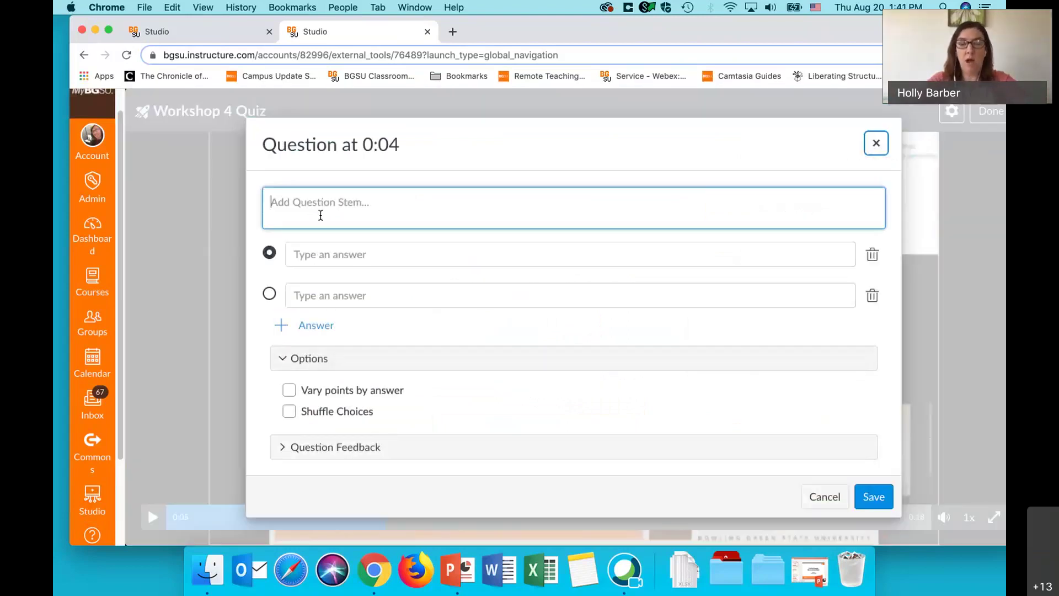
text(What a)
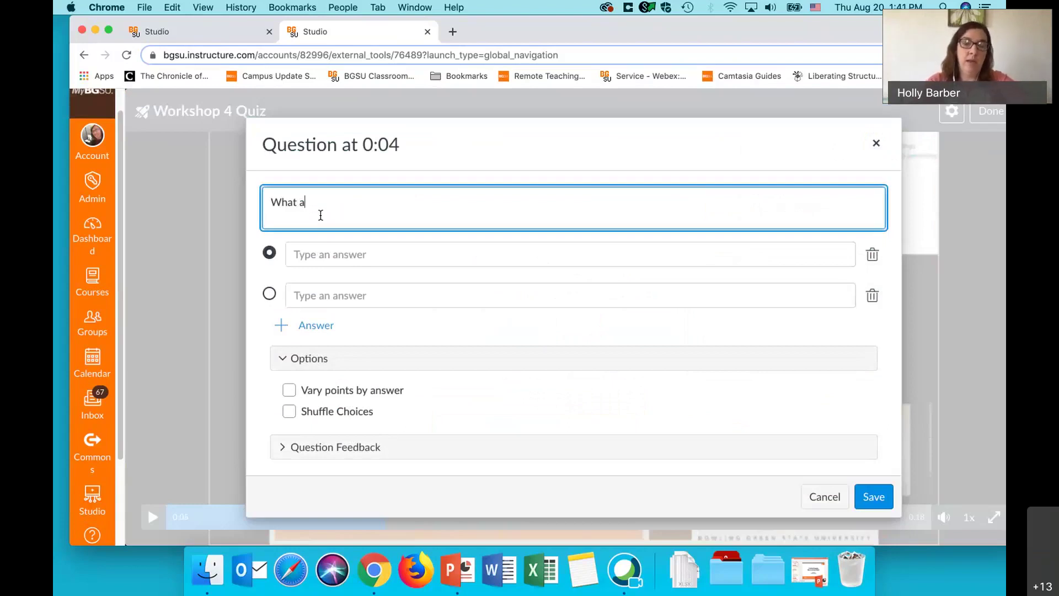
key(BackSpace)
text(is )
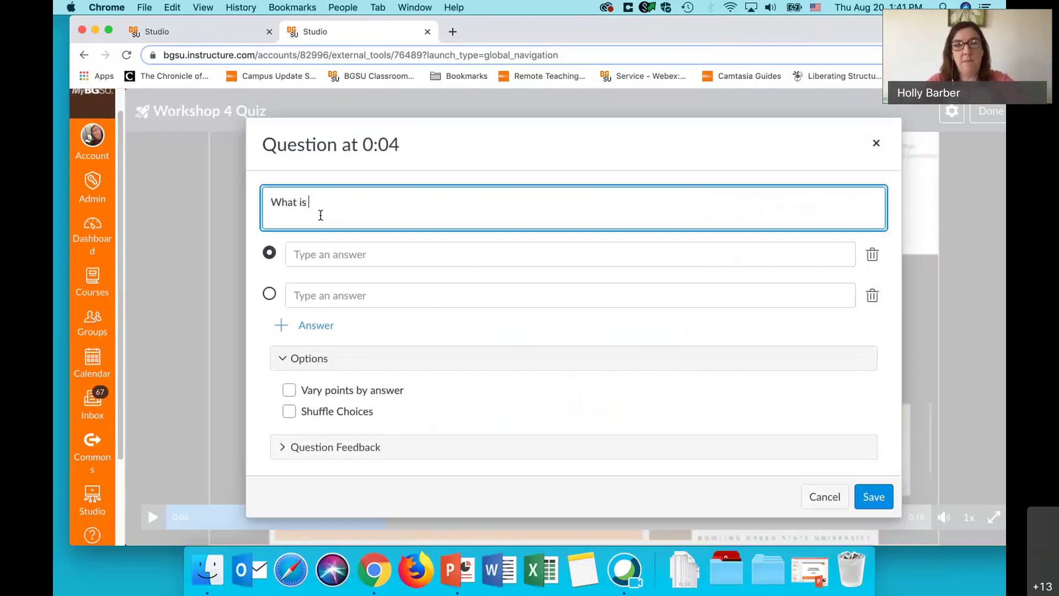
text(the mascot )
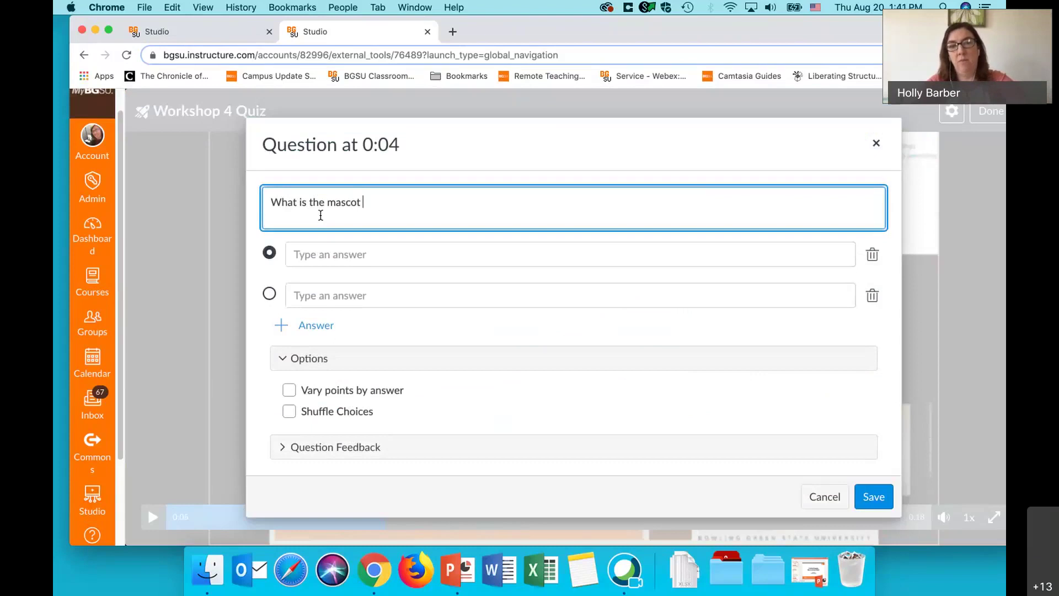
text(of BGSU)
- Enter Buckeye and Rocket as the question's first two answers
click(327, 250)
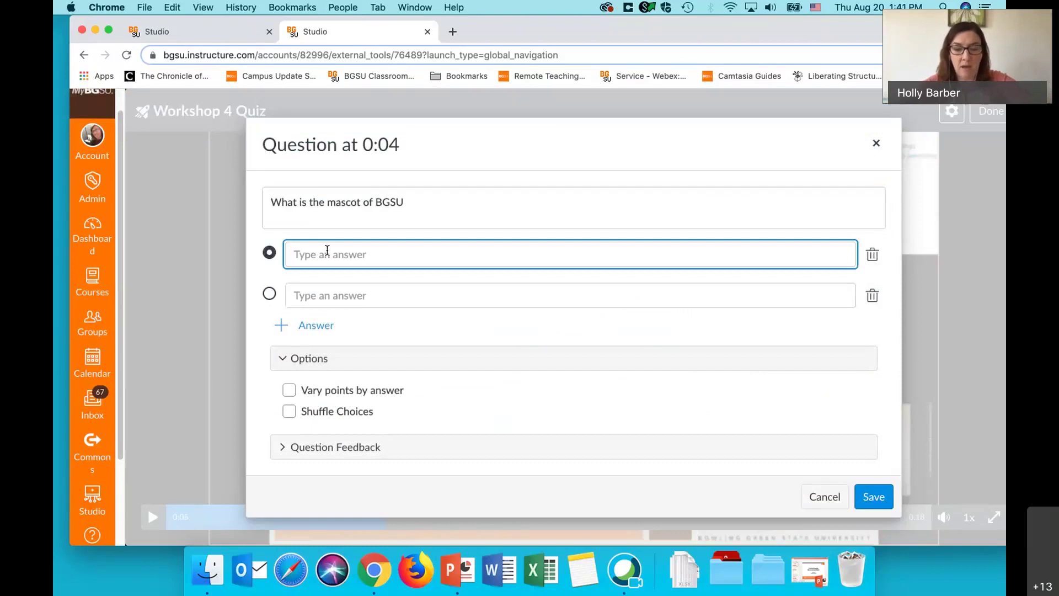
text(Buckeye)
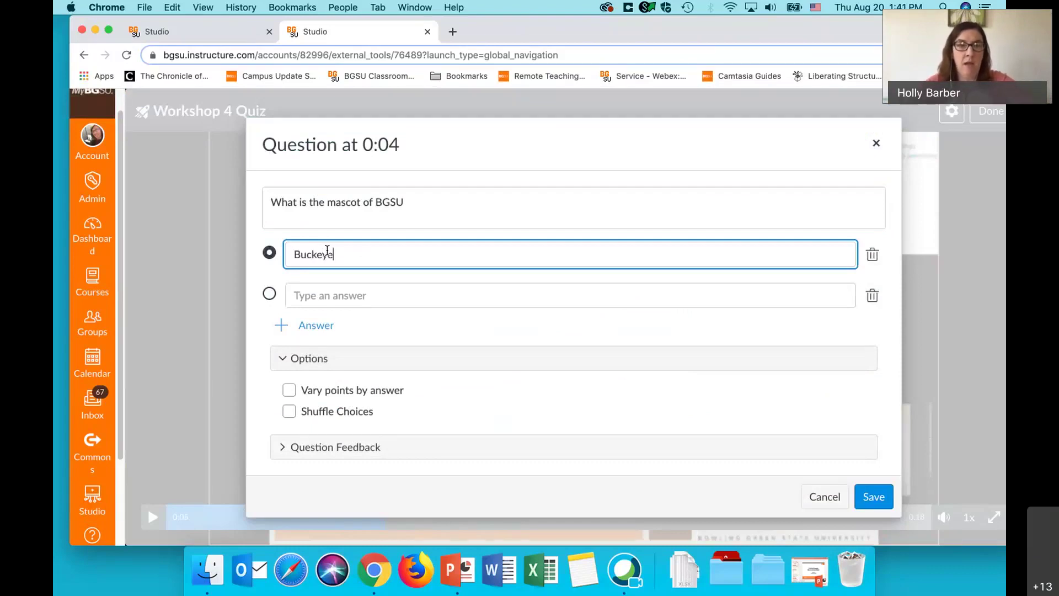
key(Tab)
click(307, 295)
text(Rocket)
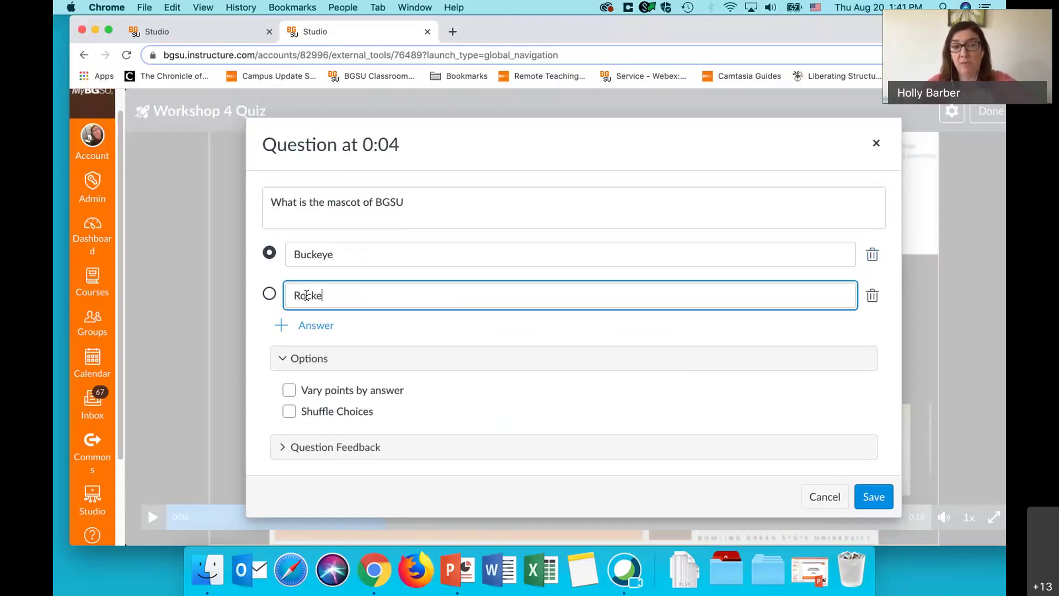
- Add Falcon and Tiger as further answers, and save the question with Falcon marked as correct
click(315, 331)
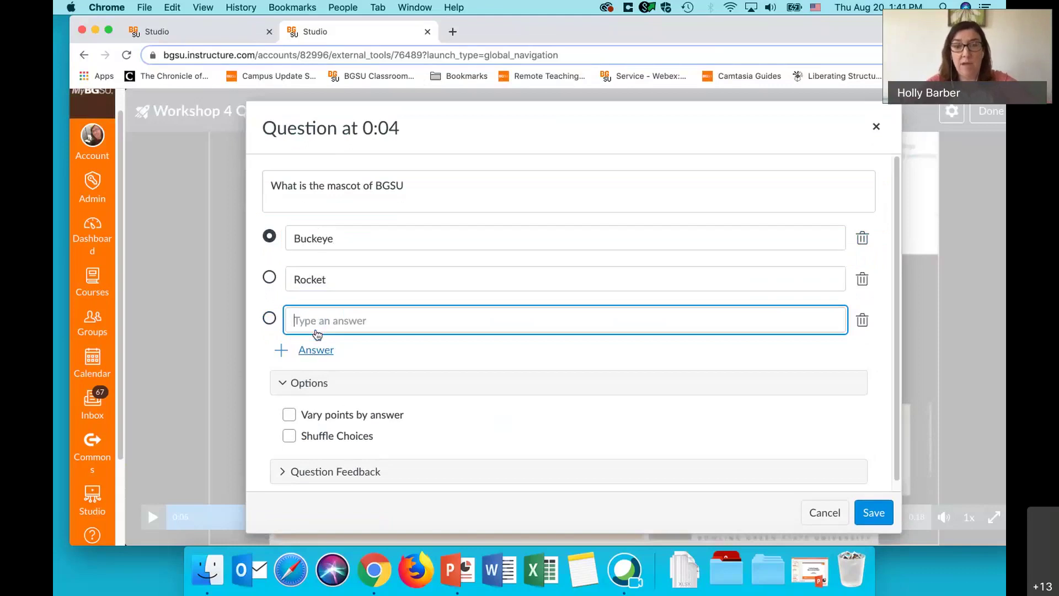
text(Falcon)
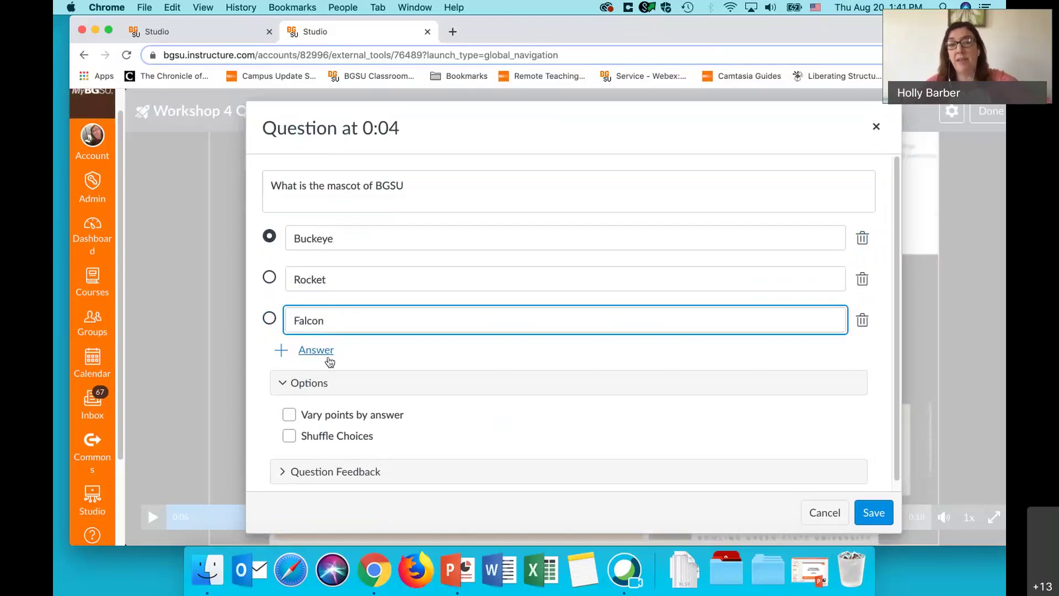
click(316, 350)
text(Tigers)
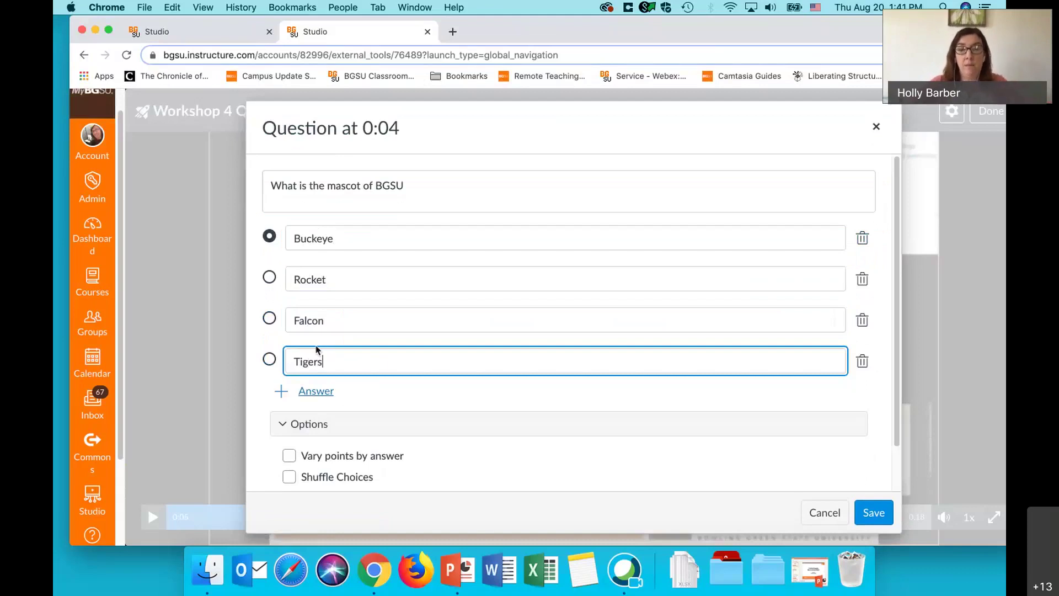
key(BackSpace)
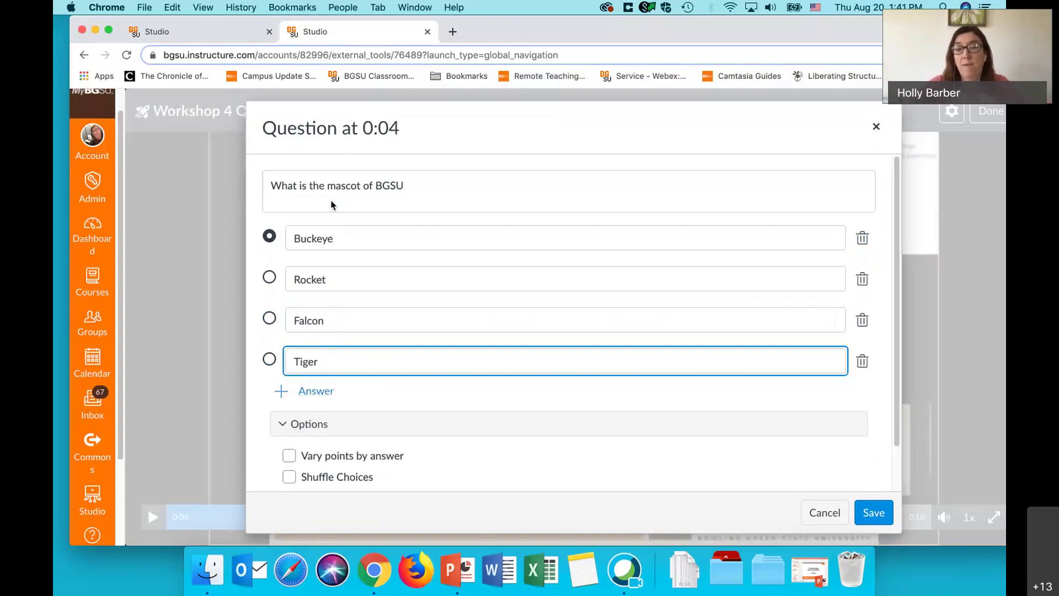
click(269, 318)
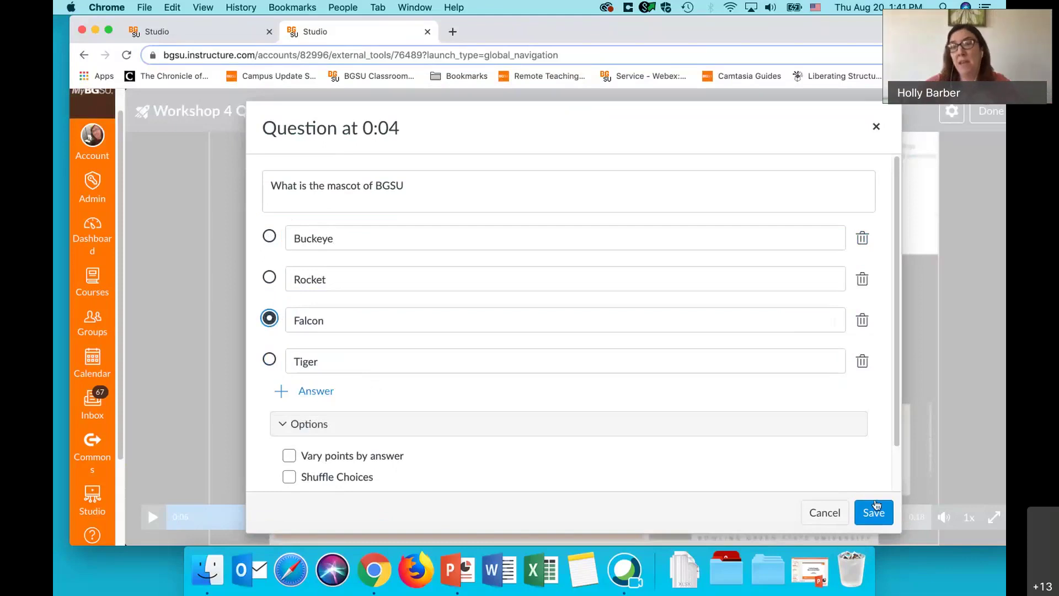
click(875, 508)
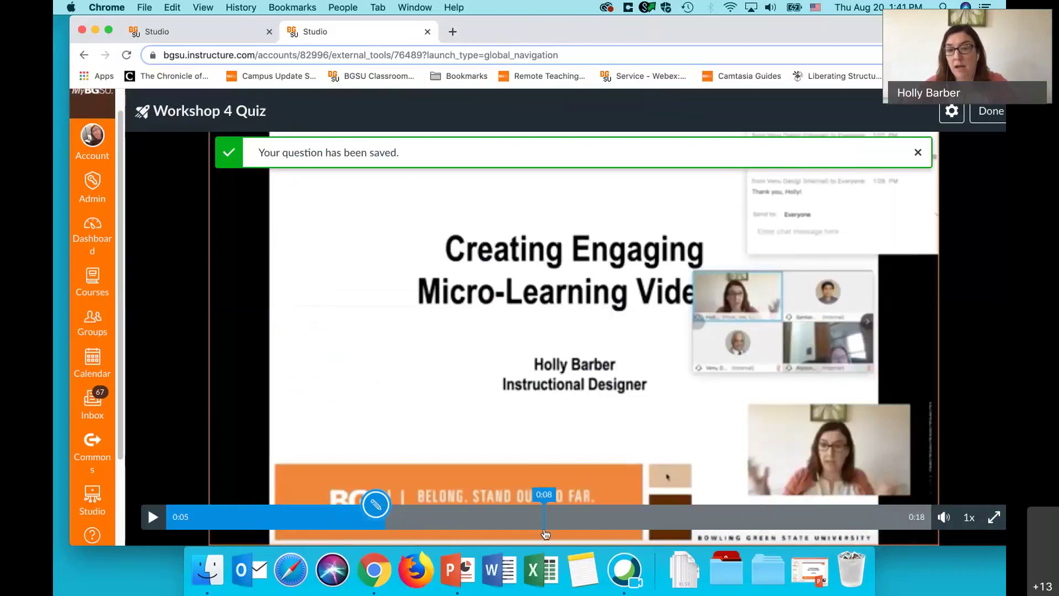
- Insert a true-or-false question at 0:10 on the video timeline
click(547, 529)
click(599, 523)
click(629, 518)
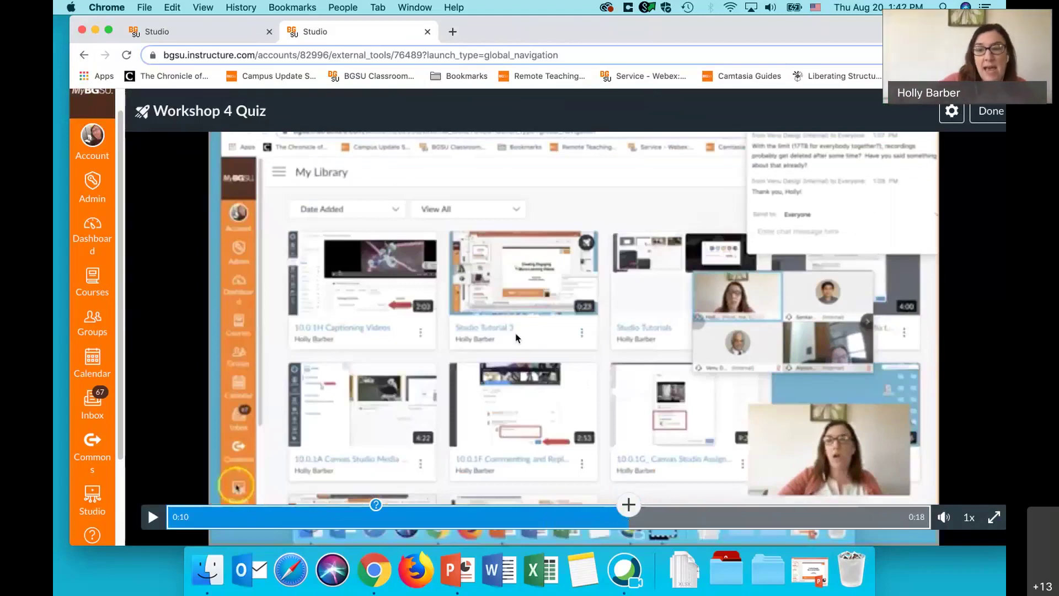
click(629, 505)
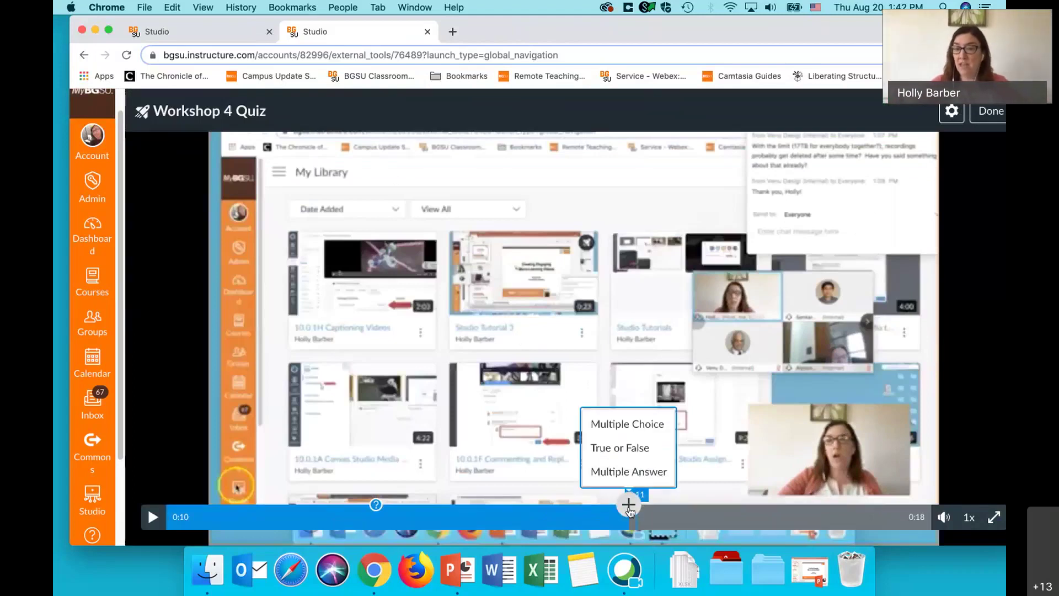
click(631, 447)
- Enter the statement "BGSU Was founded in 1965" and save the question with False as the correct answer
click(465, 253)
text(BGSU W)
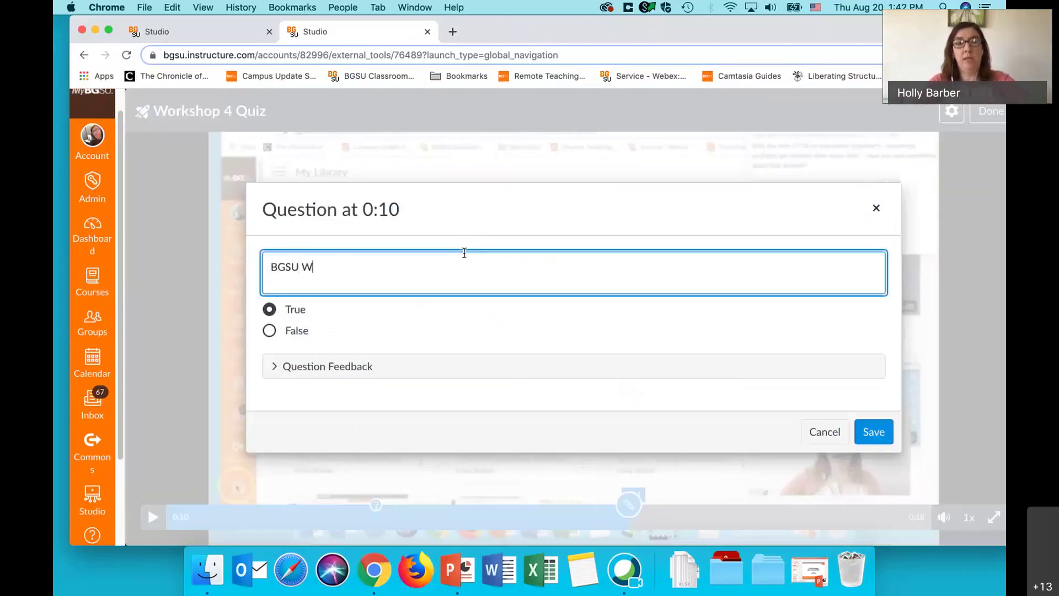
text(as founde)
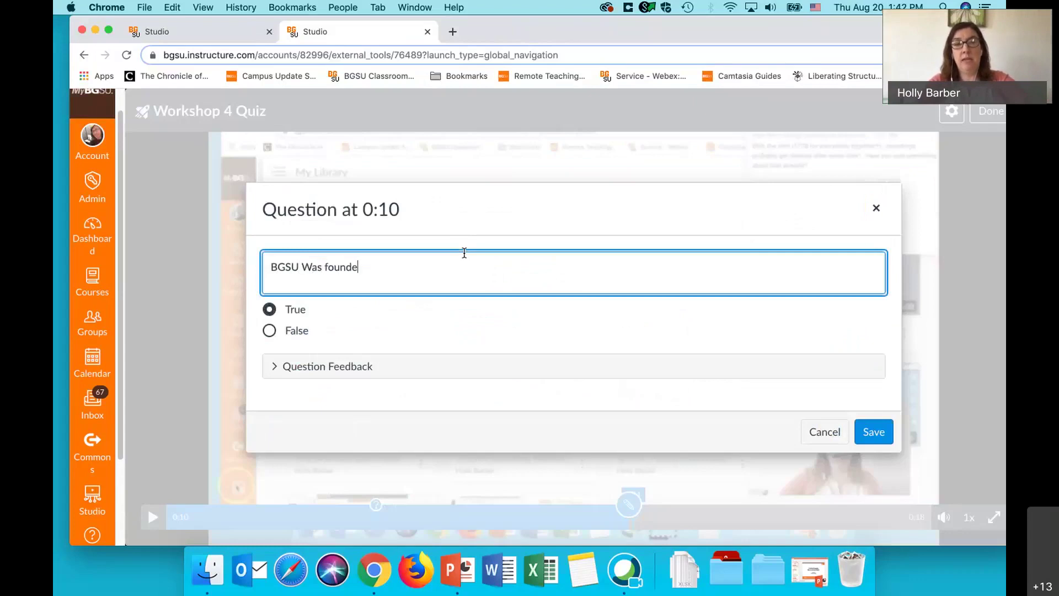
text(d in 1965)
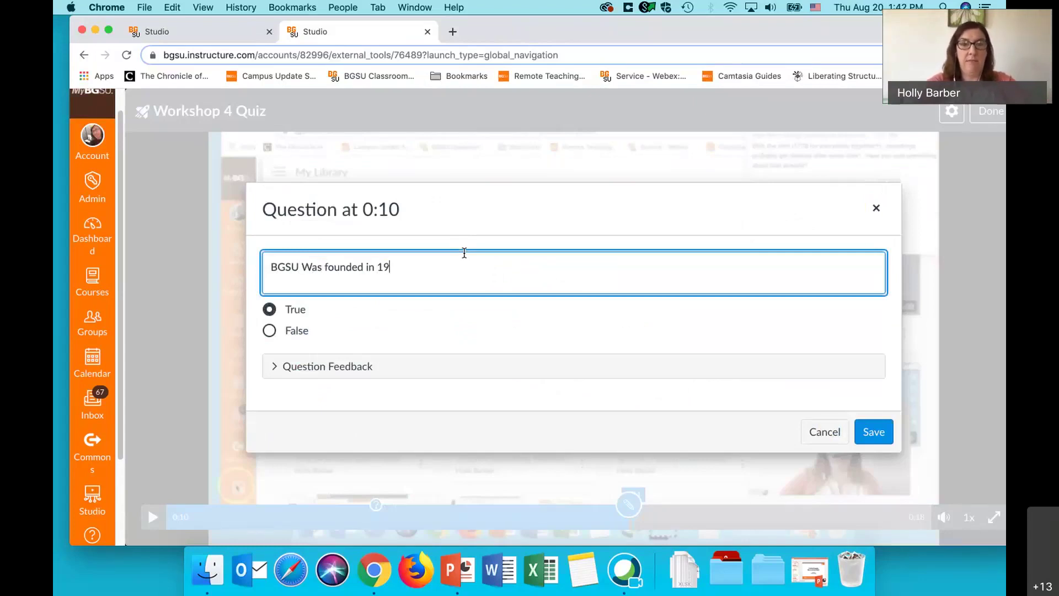
click(270, 330)
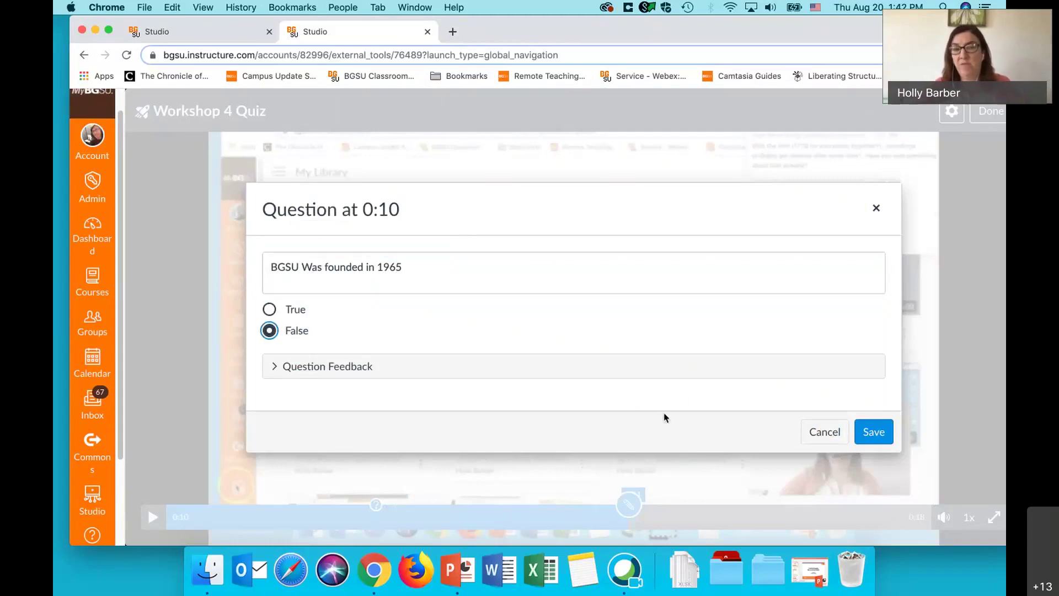
click(270, 366)
click(276, 295)
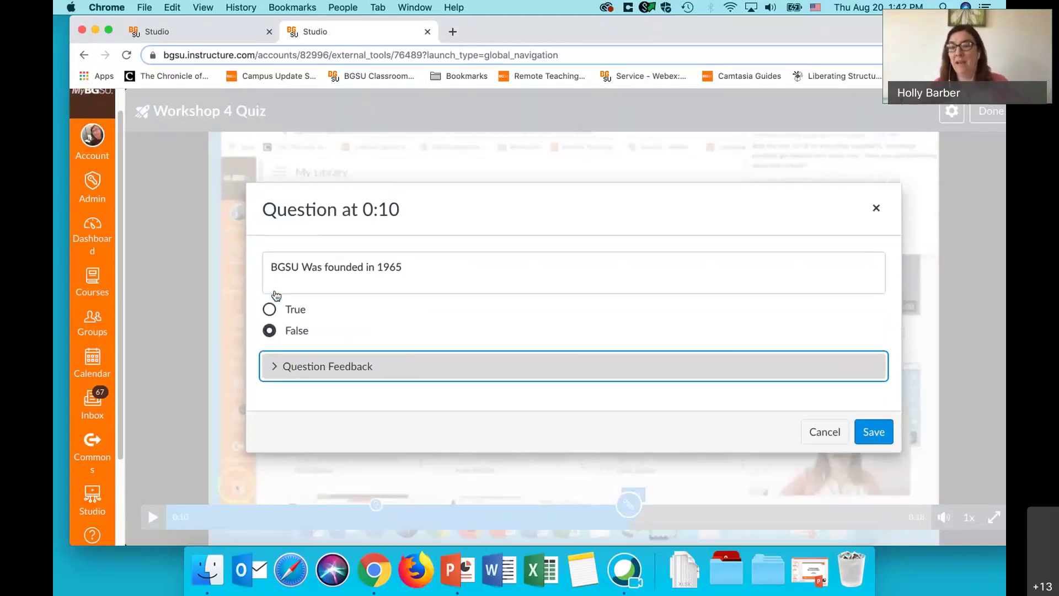
click(874, 431)
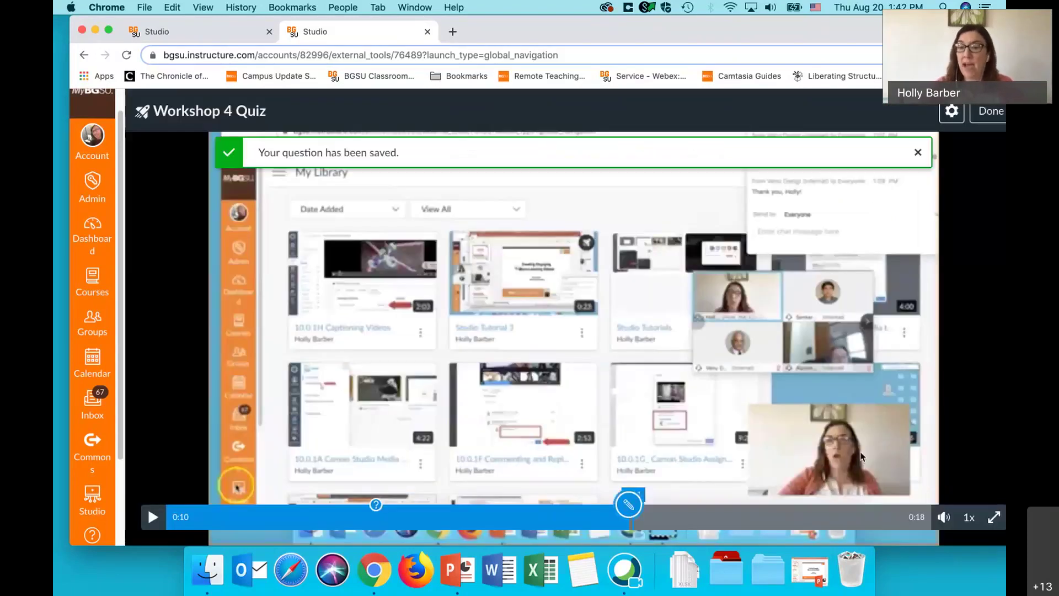
- Insert a multiple-answer question at 0:15 with the stem "What are the names of the mascots"
click(817, 516)
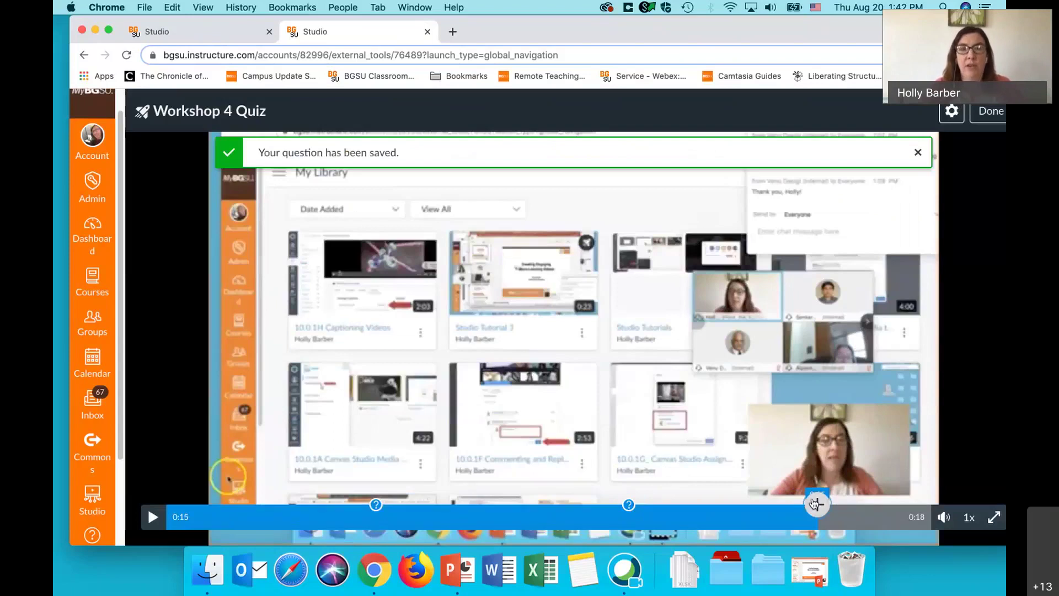
click(816, 504)
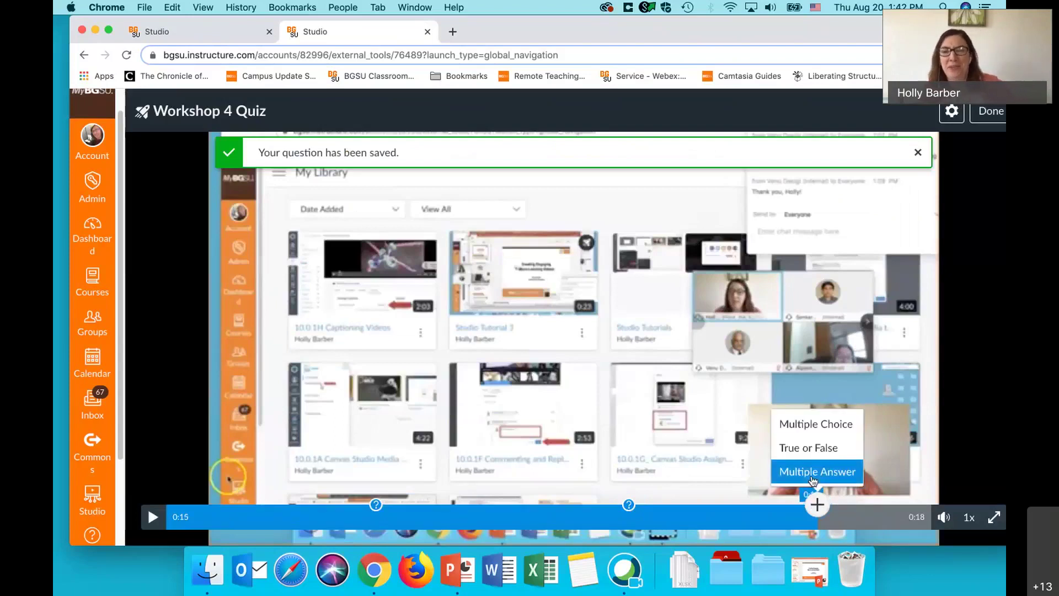
click(814, 475)
click(316, 224)
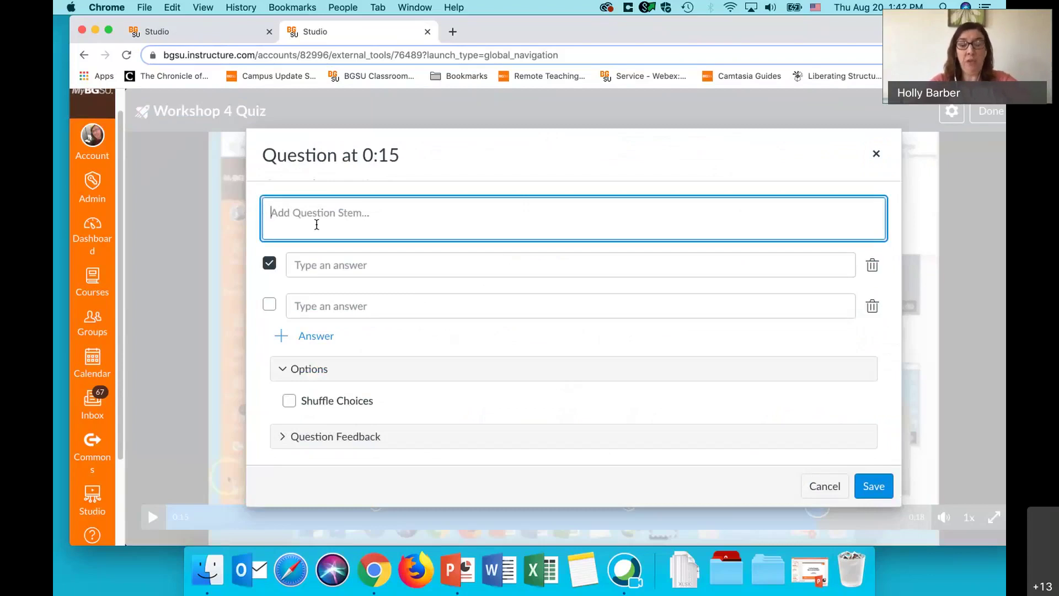
text(What )
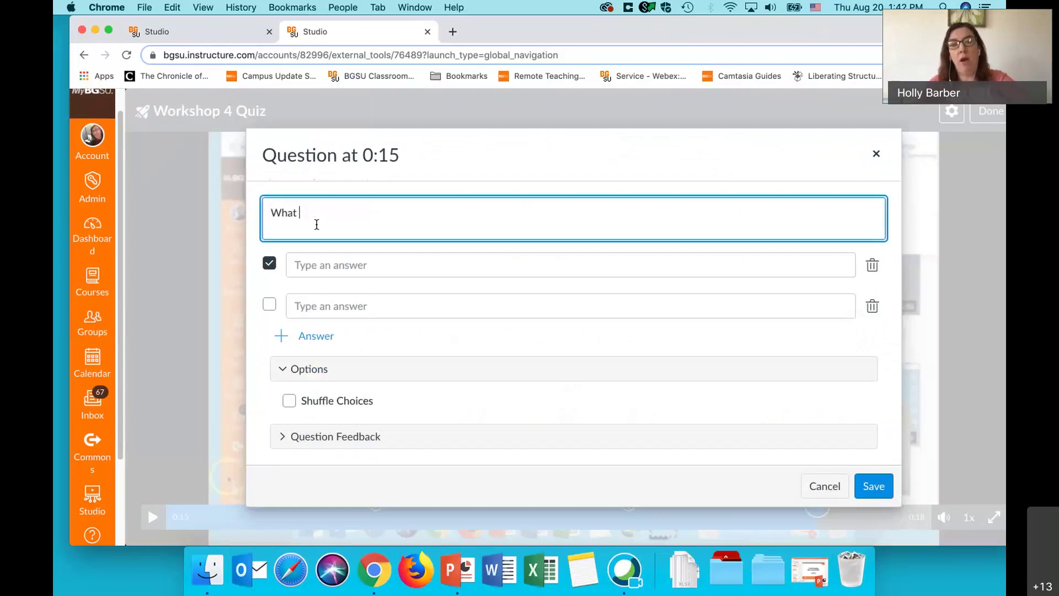
text(are the name)
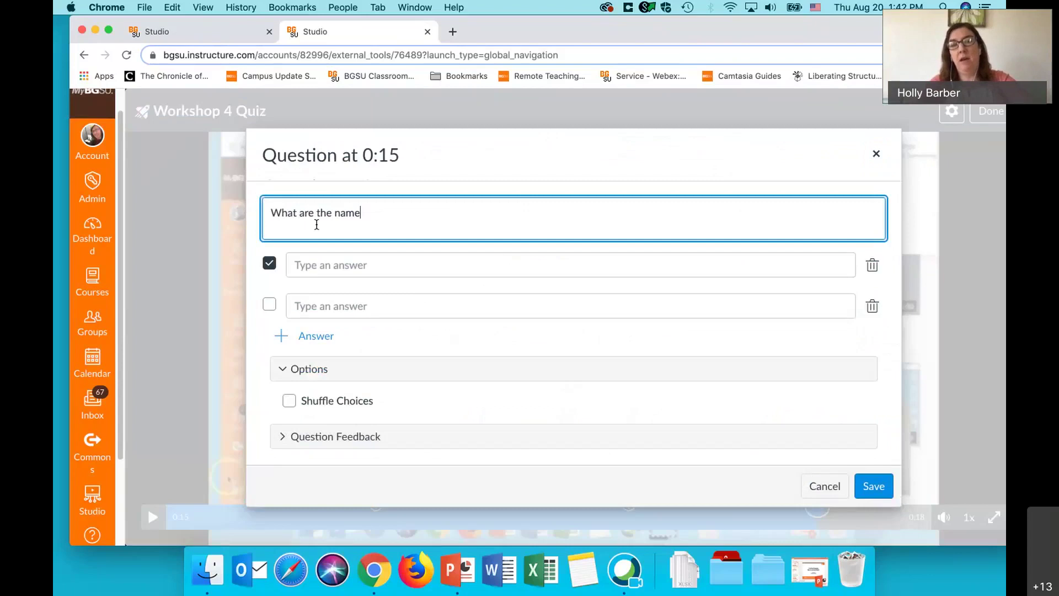
text(s of the m)
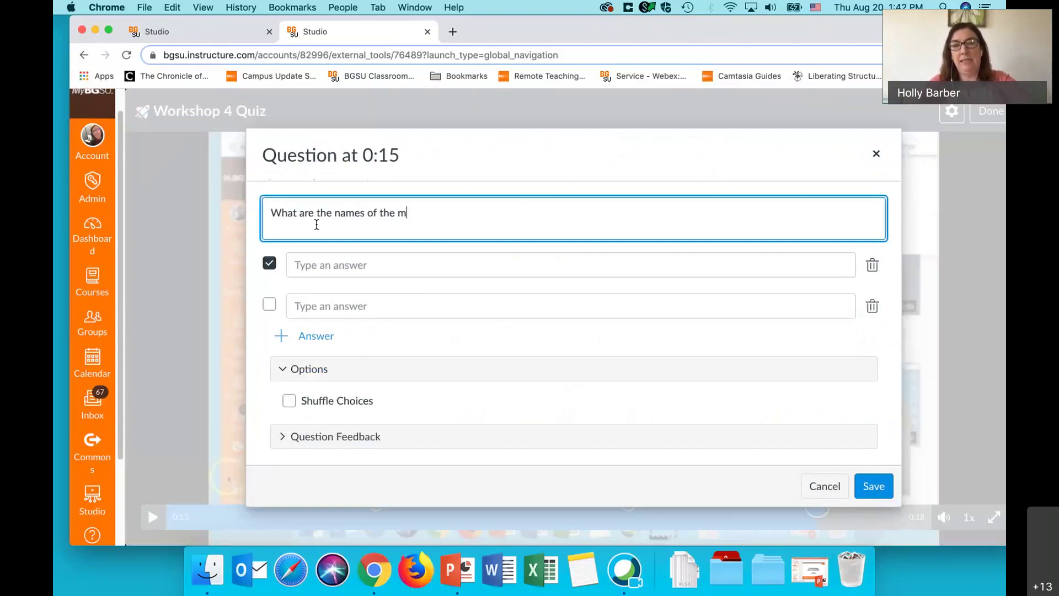
text(ascots)
- Enter Mikey and Frieda as the first two answers of the mascot names question
click(313, 265)
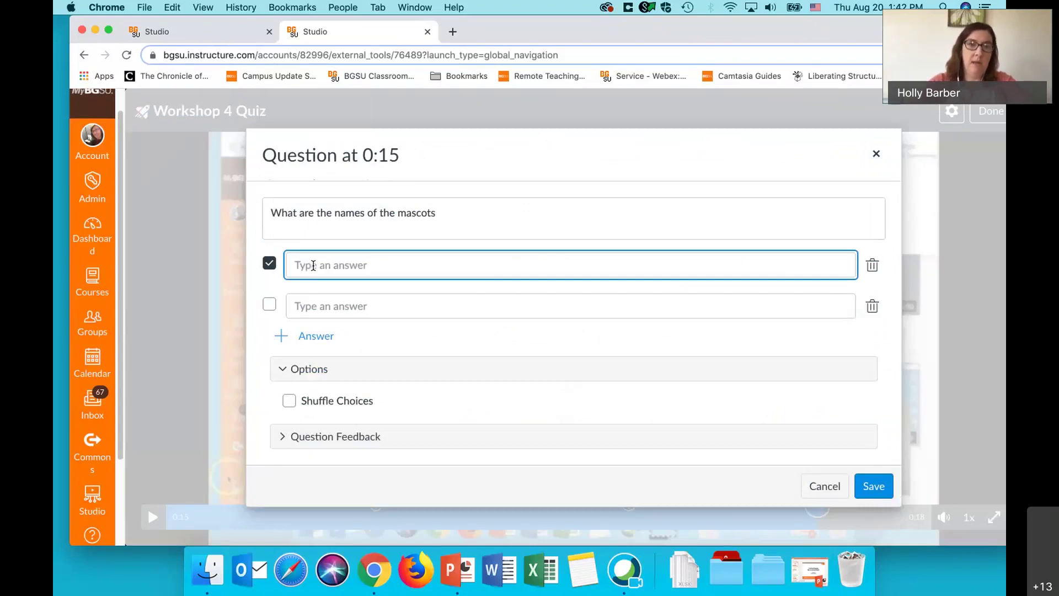
text(Mikey)
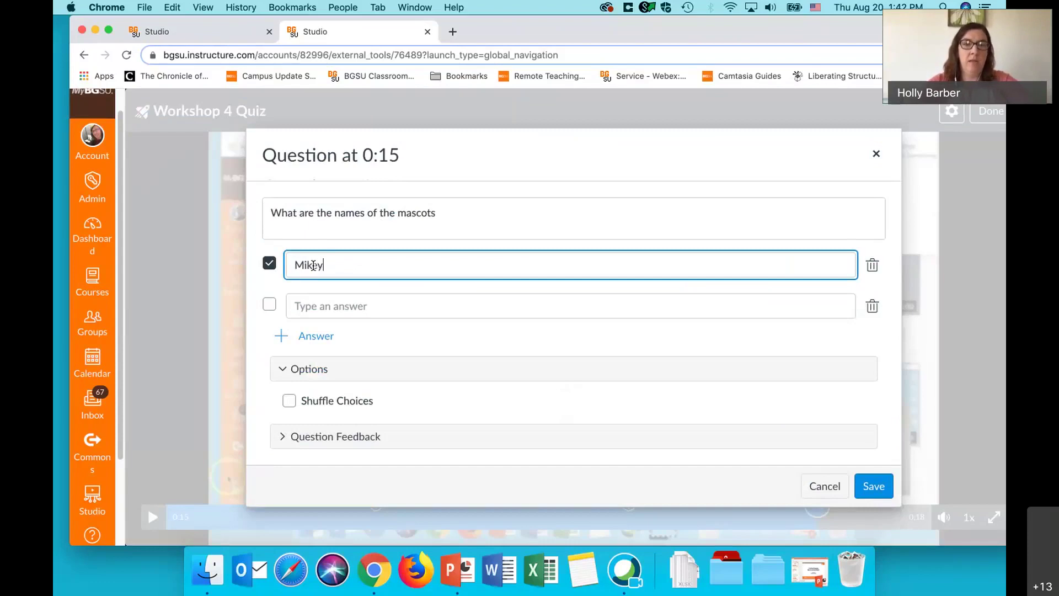
click(351, 308)
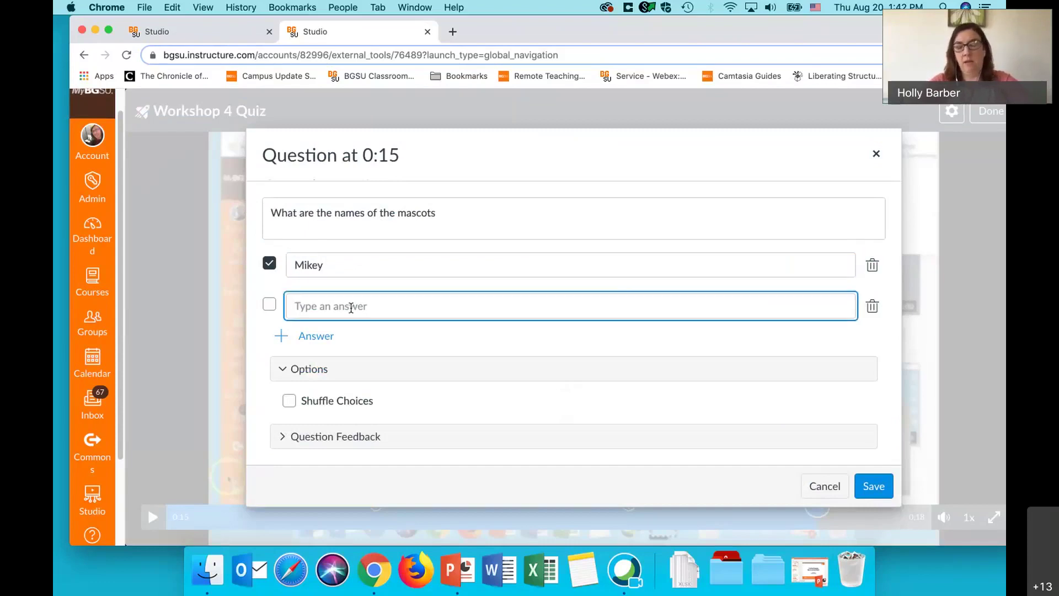
text(Frieda)
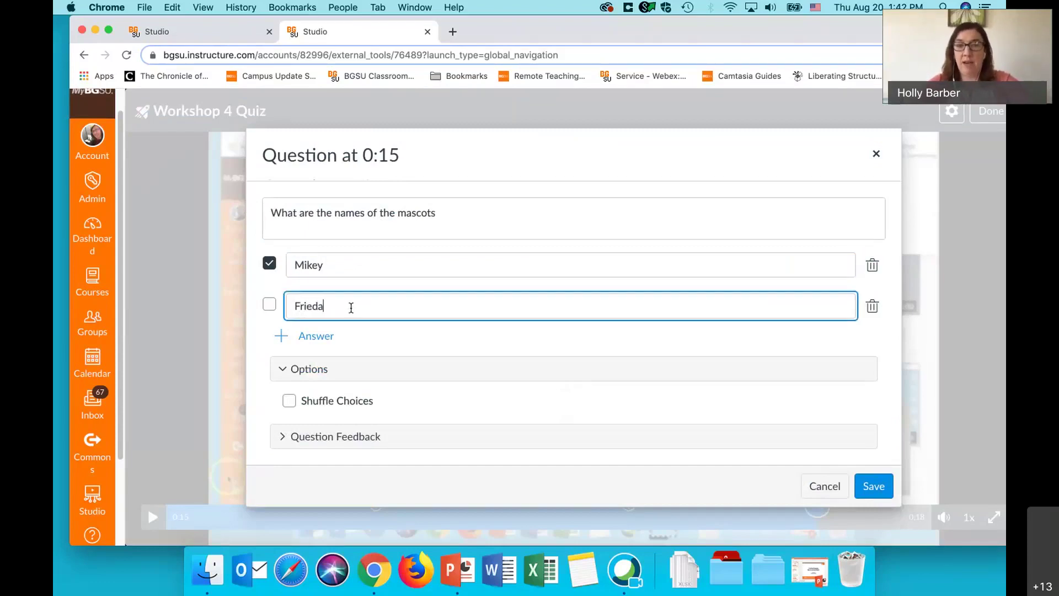
- Add Fran and Freddie as the third and fourth answers of the mascot names question
click(325, 335)
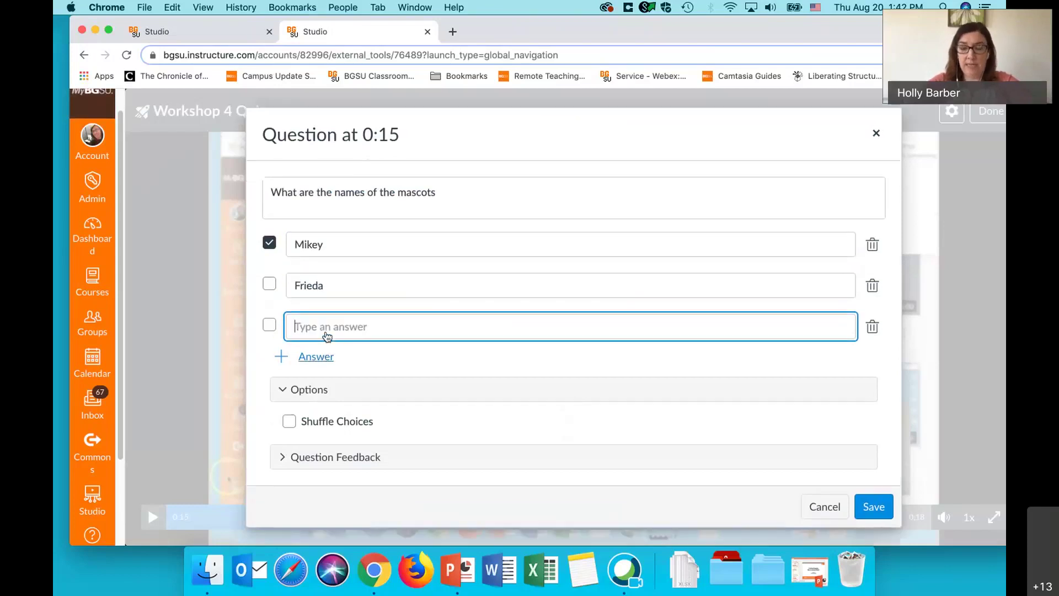
text(Fran)
click(328, 356)
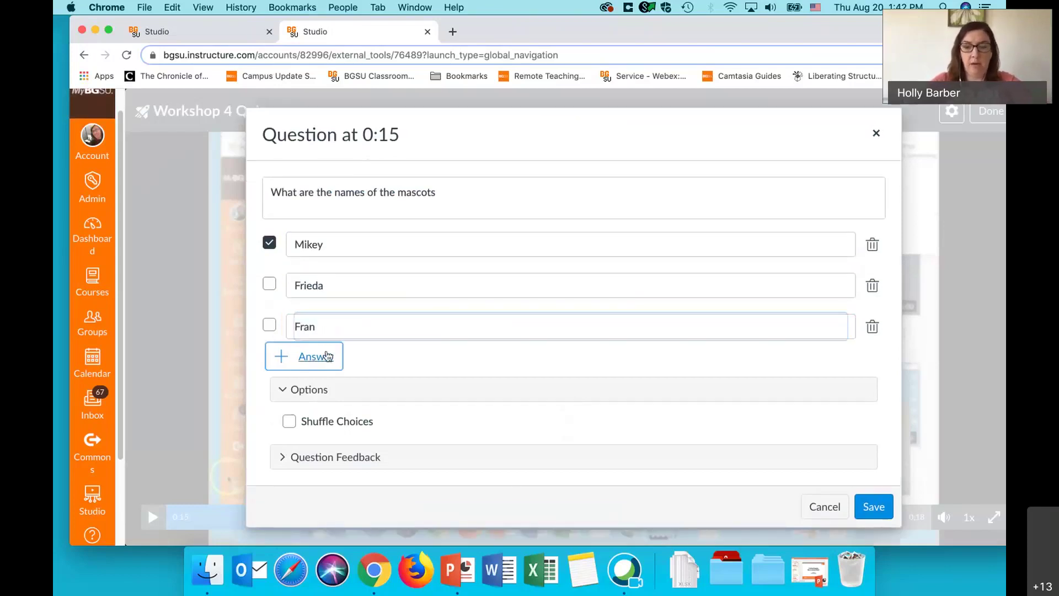
text(Freddie)
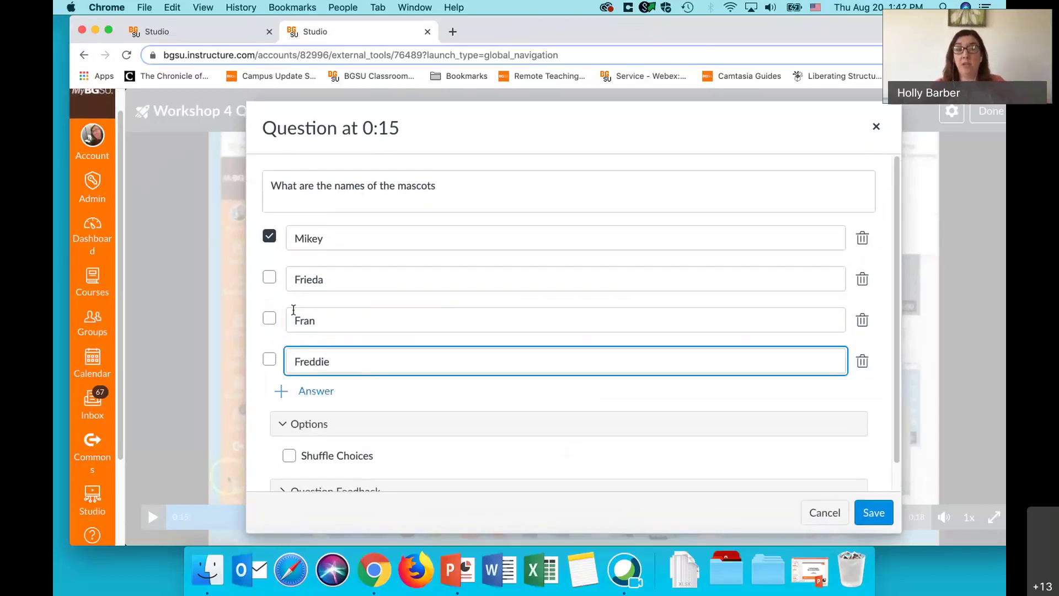
- Unmark Mikey and mark Frieda and Freddie as the correct answers of the mascot names question
click(269, 237)
click(269, 278)
click(271, 361)
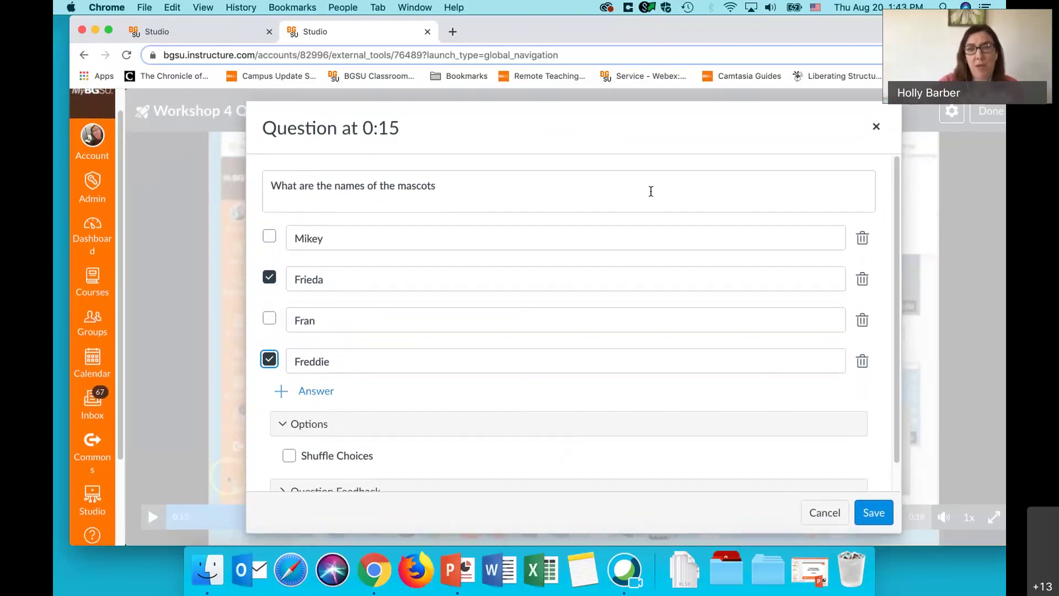
click(628, 173)
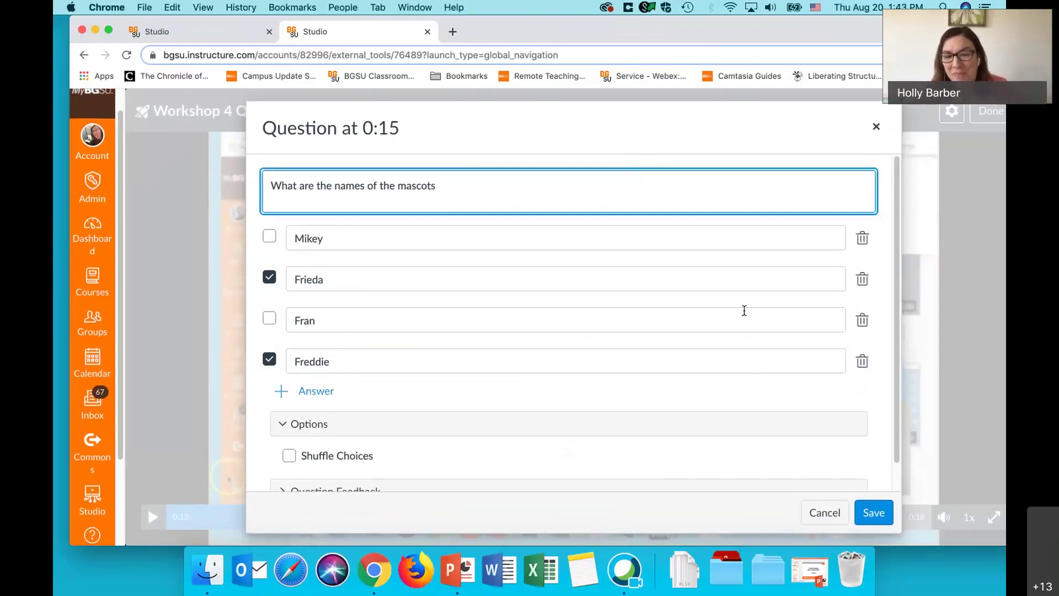
- Save the mascot names question and finish editing the Workshop 4 Quiz
scroll(487, 470, down, 2)
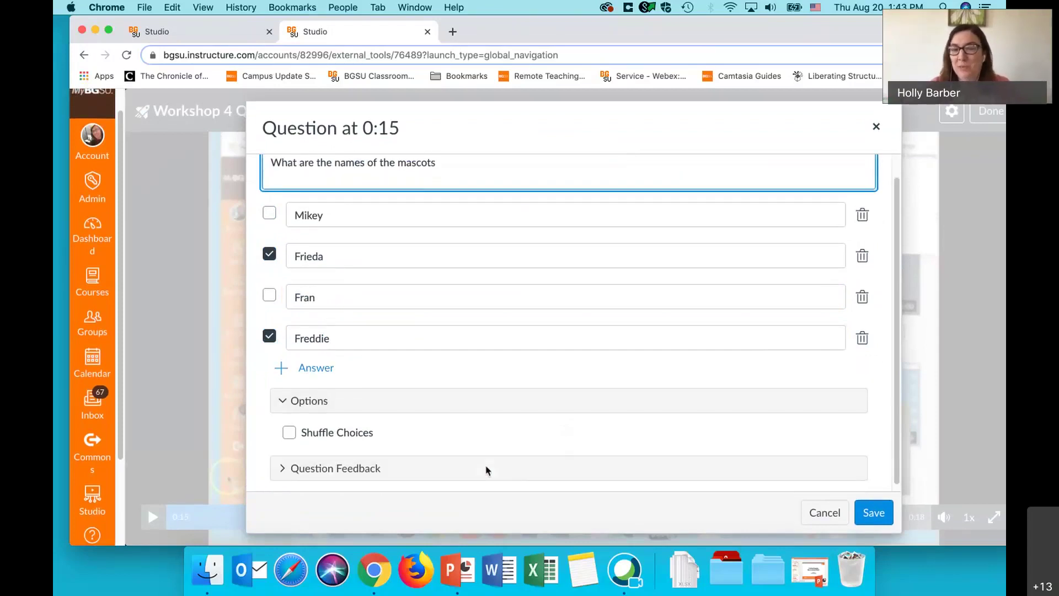
right_click(486, 468)
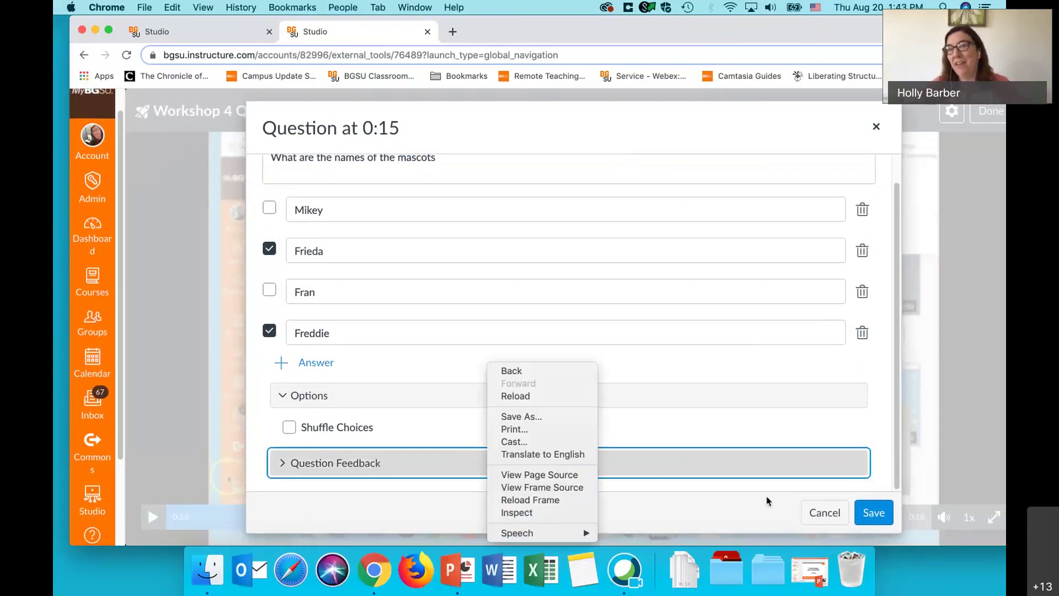
click(872, 512)
click(872, 512)
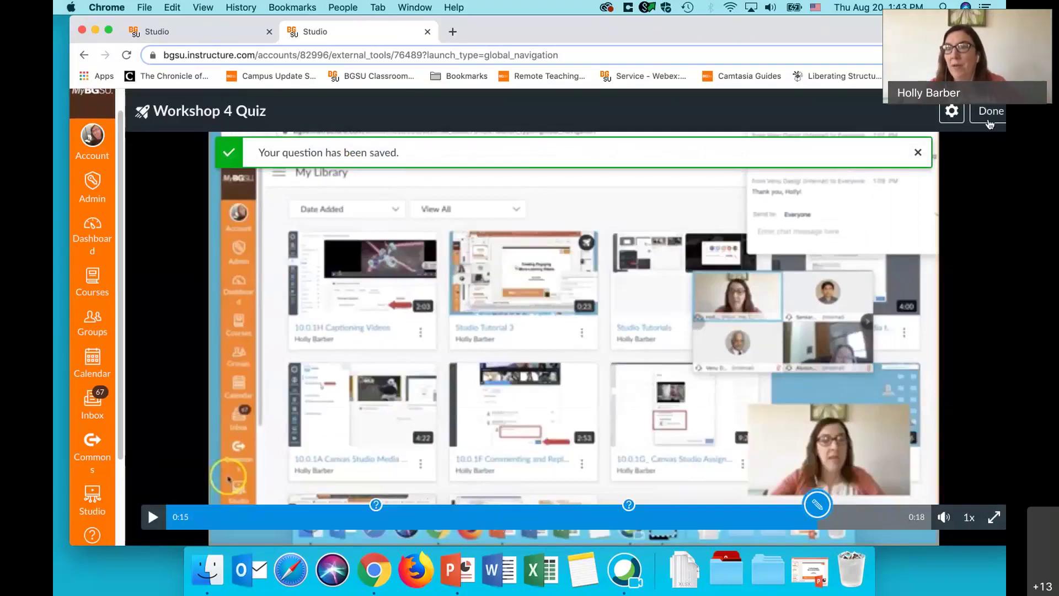
click(991, 111)
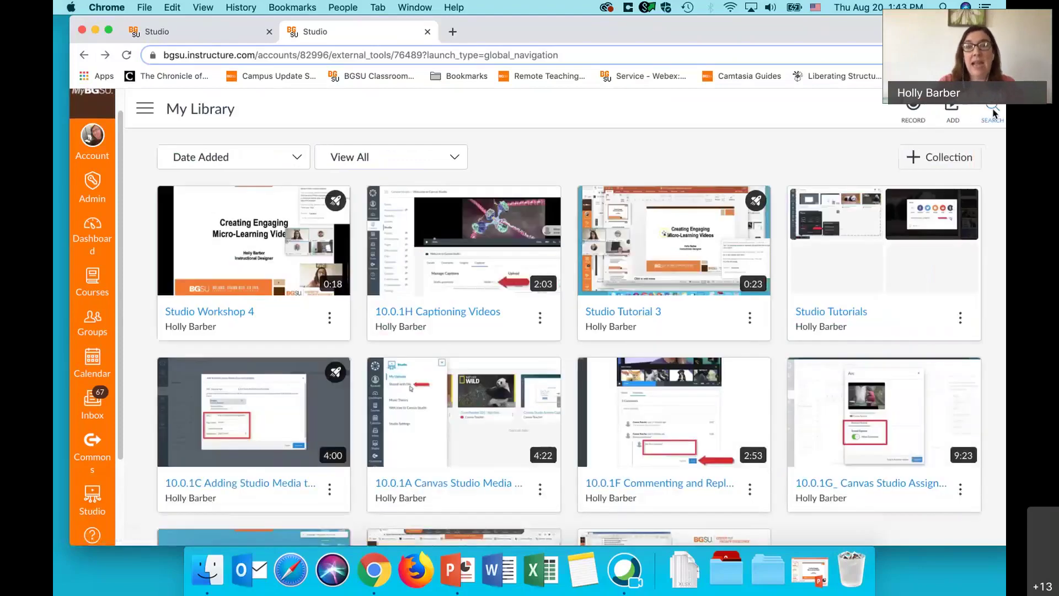
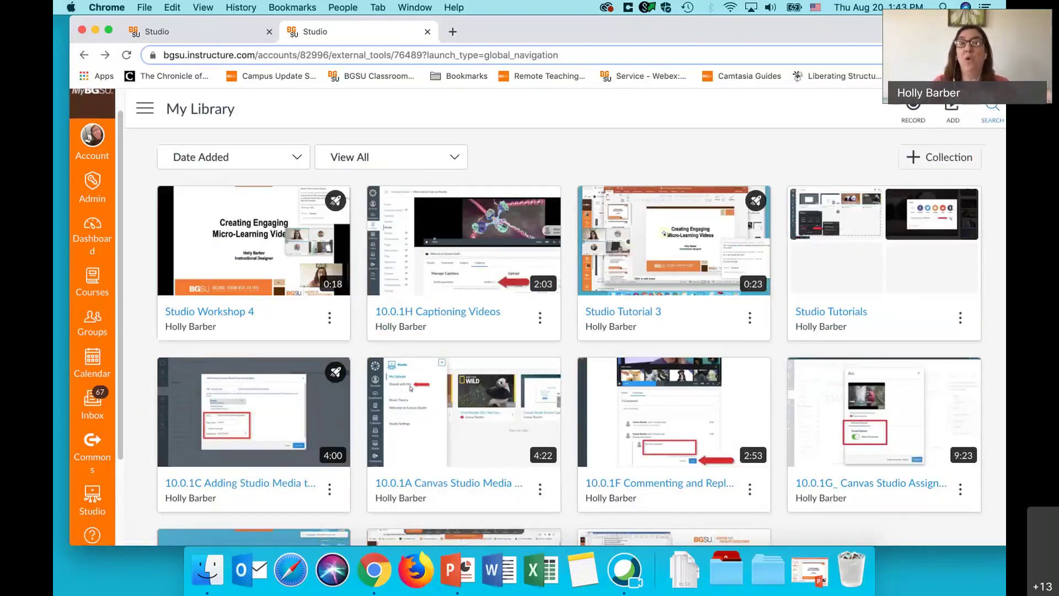
- Open the assignments of the Studio Workshop course and start a new assignment
mouse_move(286, 244)
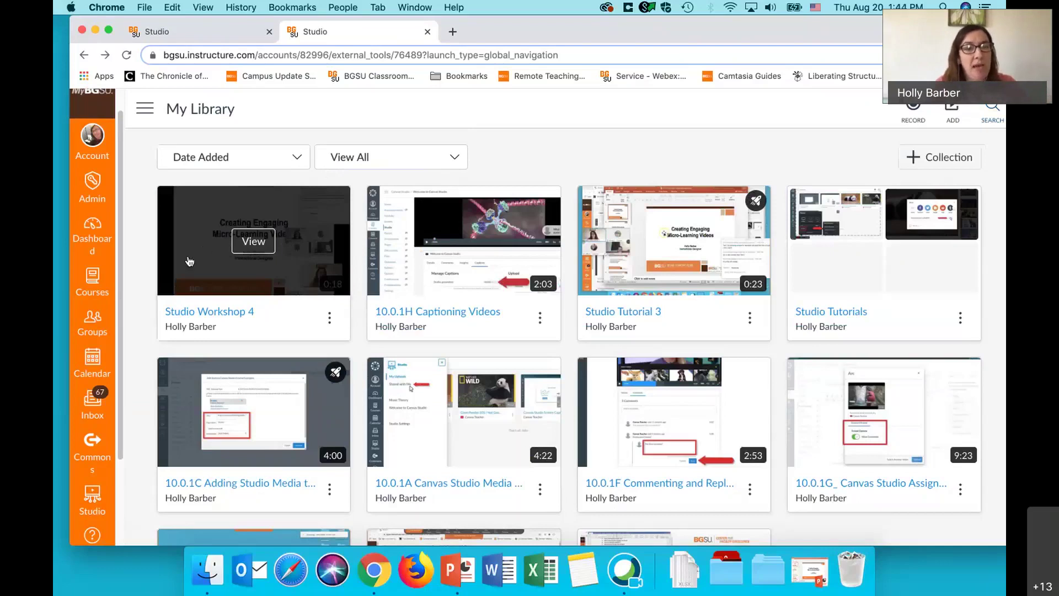
click(96, 281)
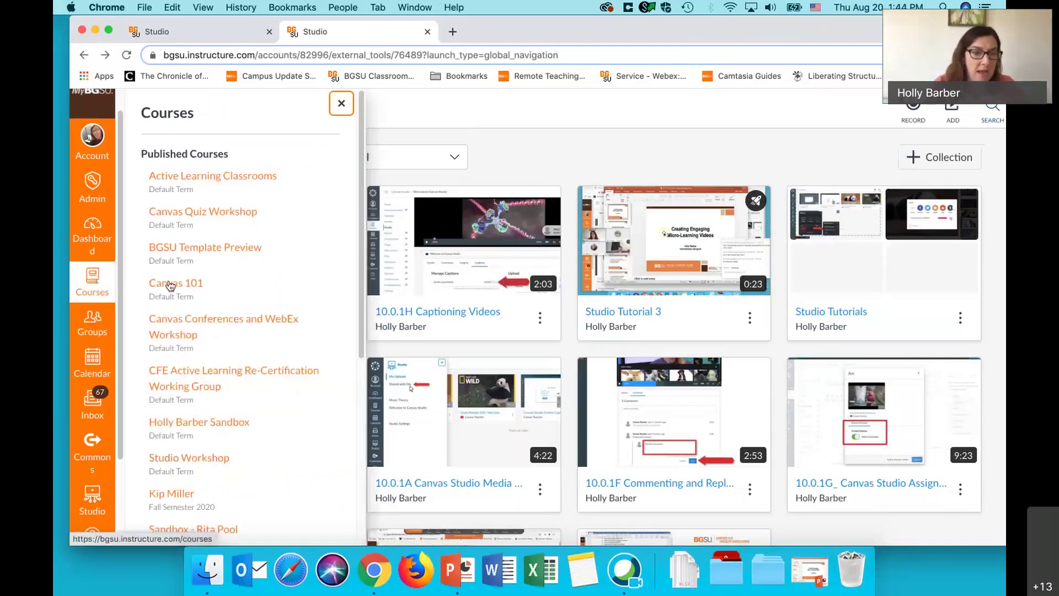
click(190, 458)
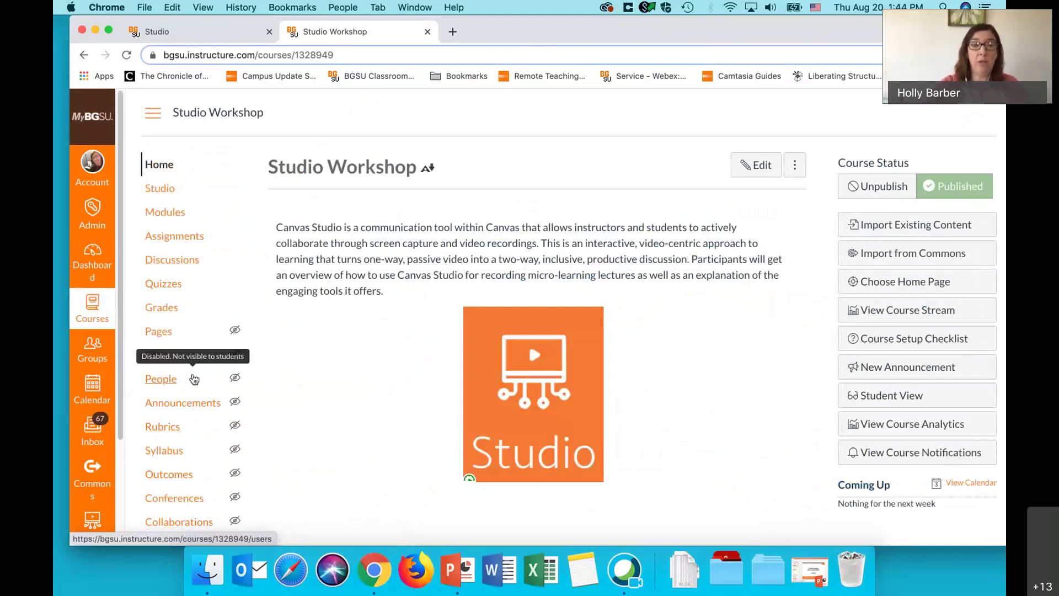
click(192, 237)
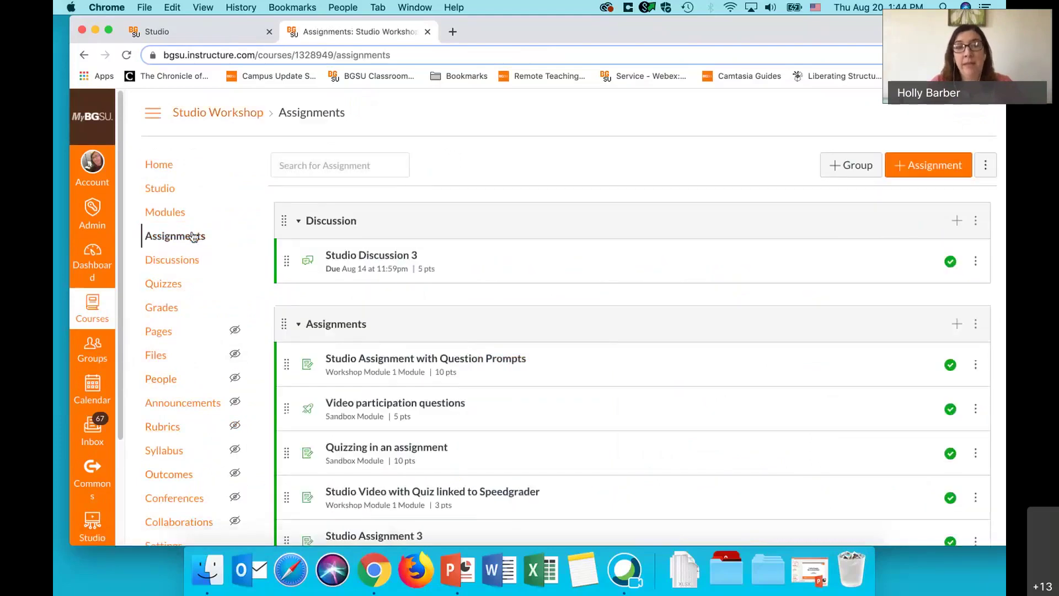
click(918, 168)
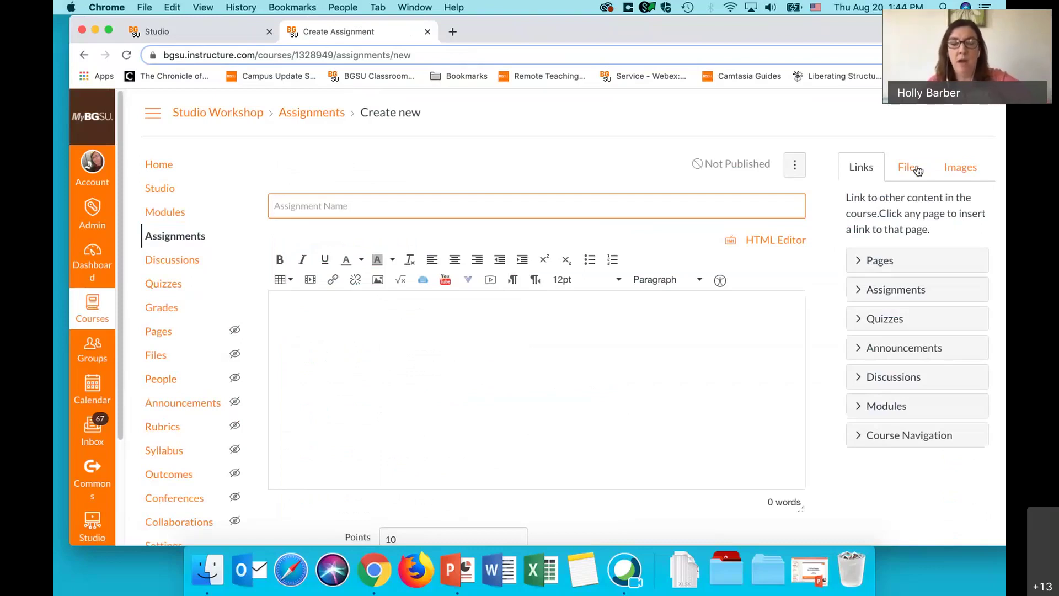
- Name the assignment "Quiz 4" and enter "Instuctions" as its description
text(Quiz 4)
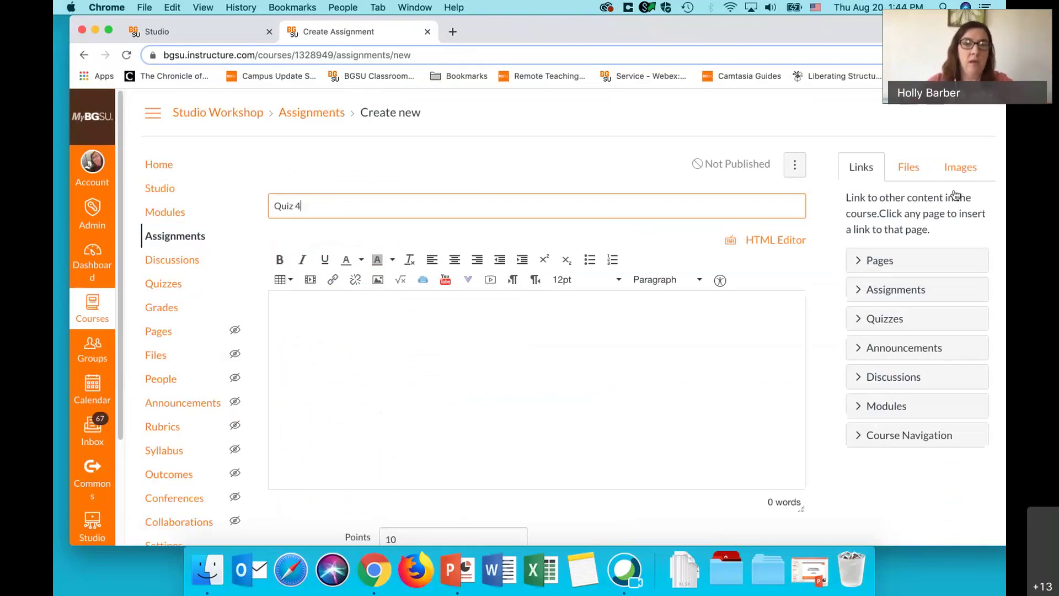
click(523, 339)
text(Ins)
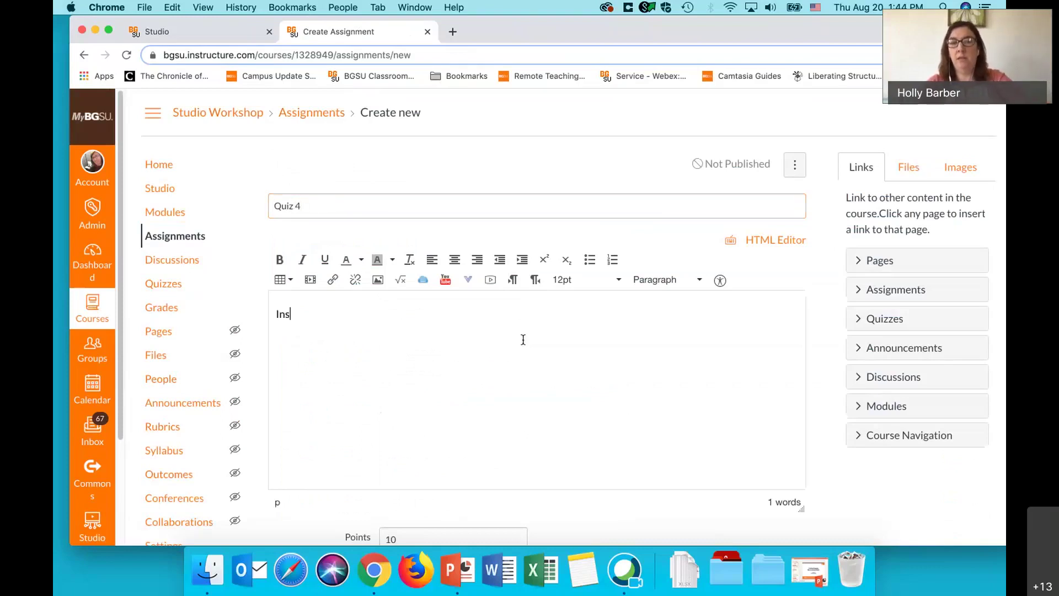
text(tuctions)
- Create a new assignment group named "Quiz" and assign the Quiz 4 assignment to it
scroll(511, 434, down, 1)
scroll(511, 434, down, 5)
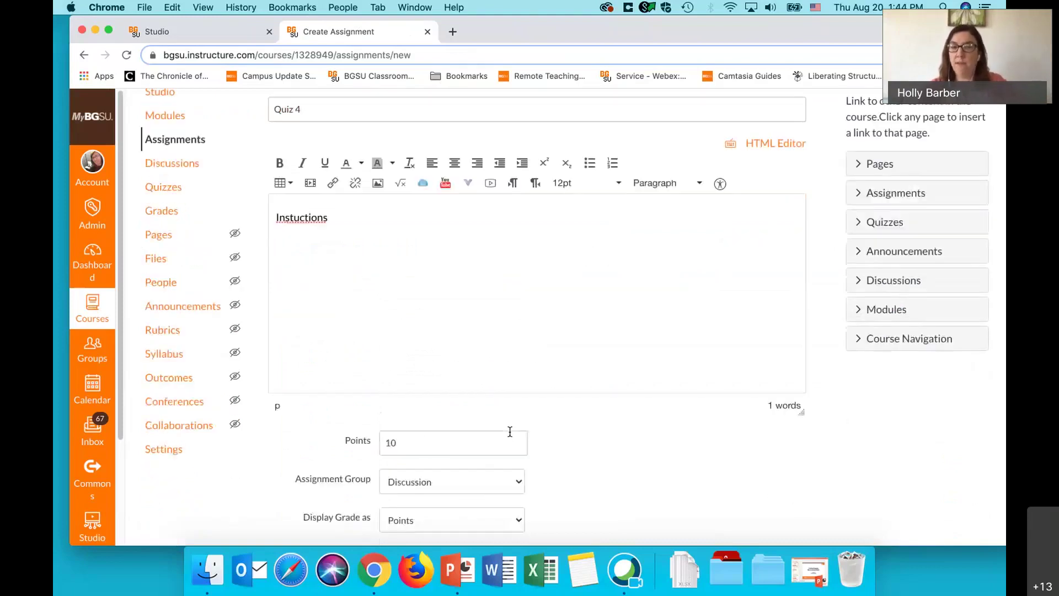
click(424, 438)
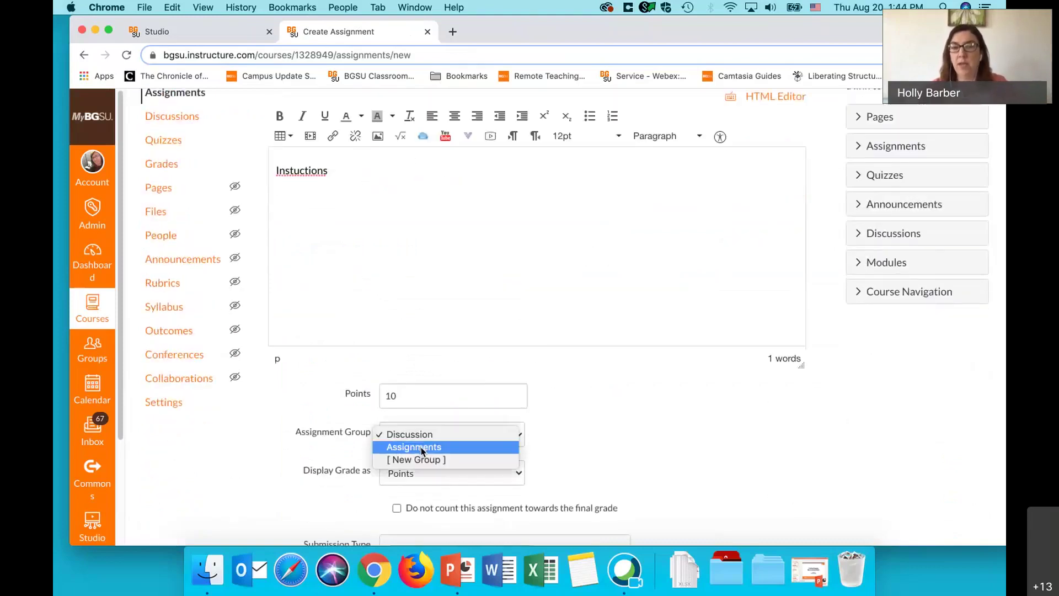
click(421, 459)
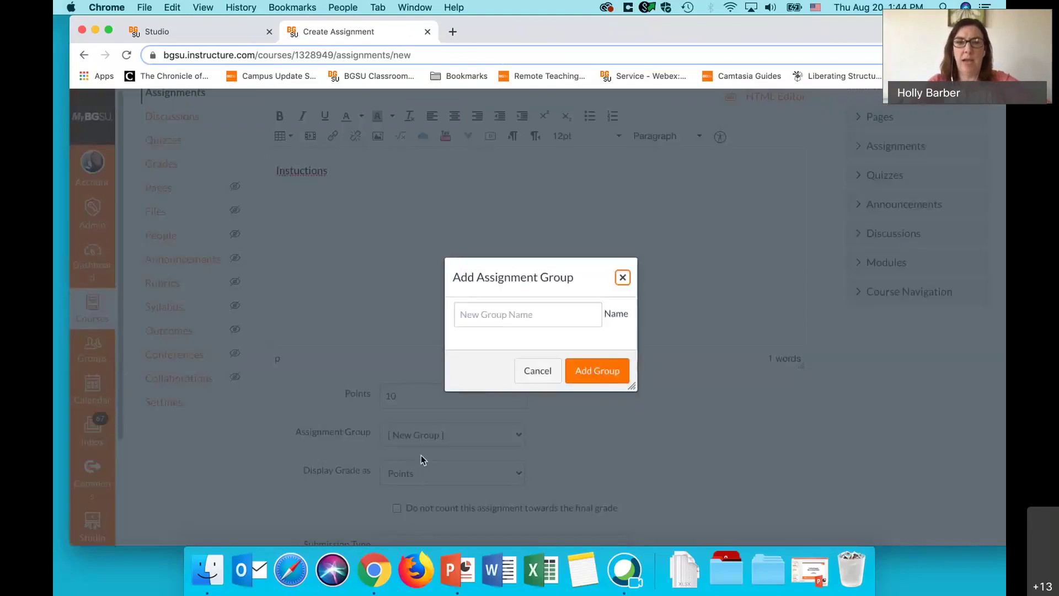
click(496, 309)
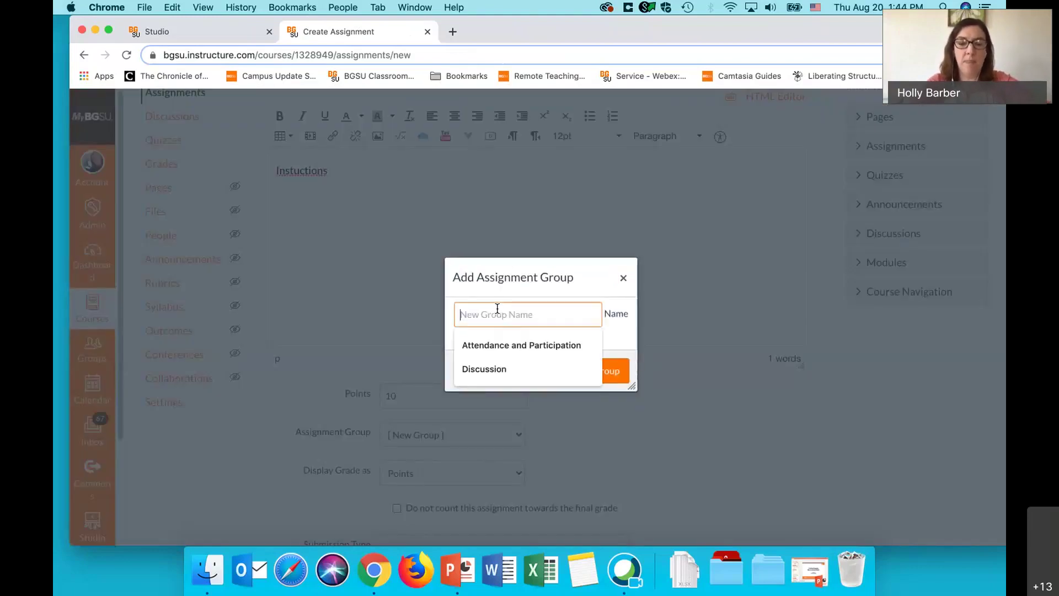
text(Quiz)
click(608, 378)
scroll(389, 478, down, 5)
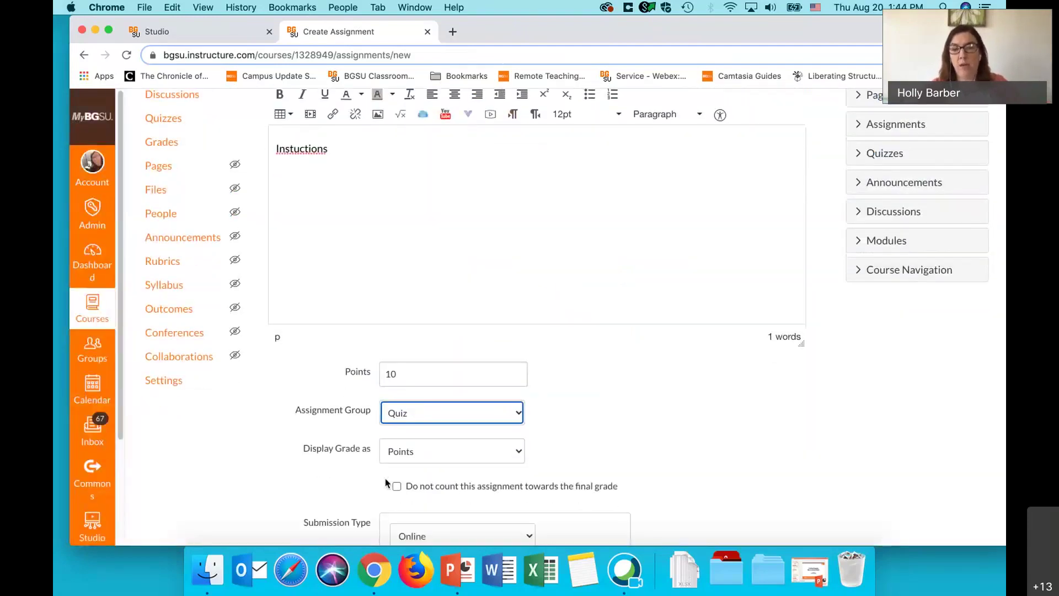
- Set the assignment's submission type to External Tool
click(453, 428)
click(453, 428)
click(453, 428)
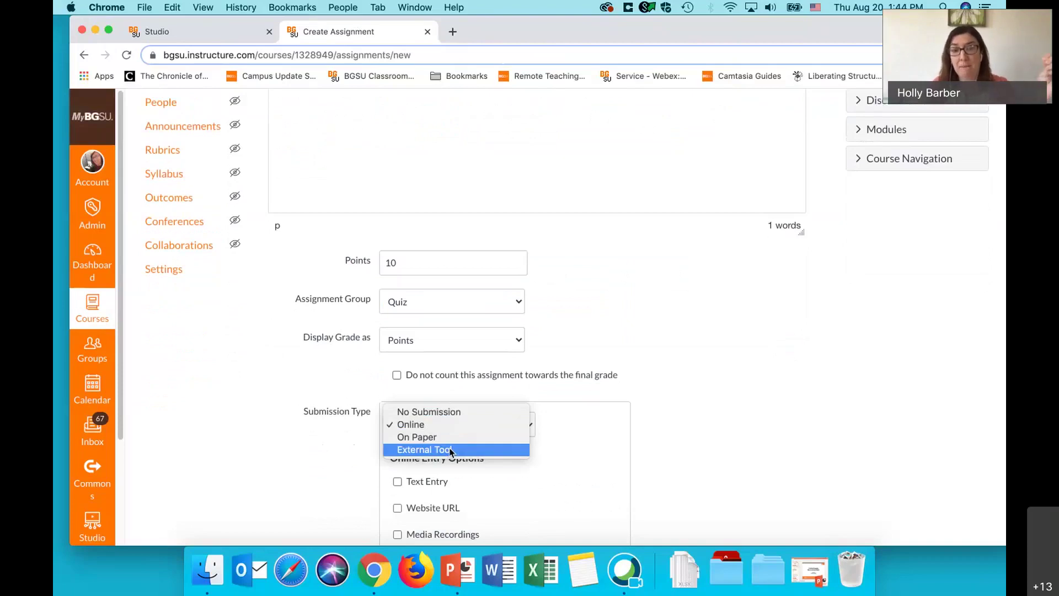
click(450, 452)
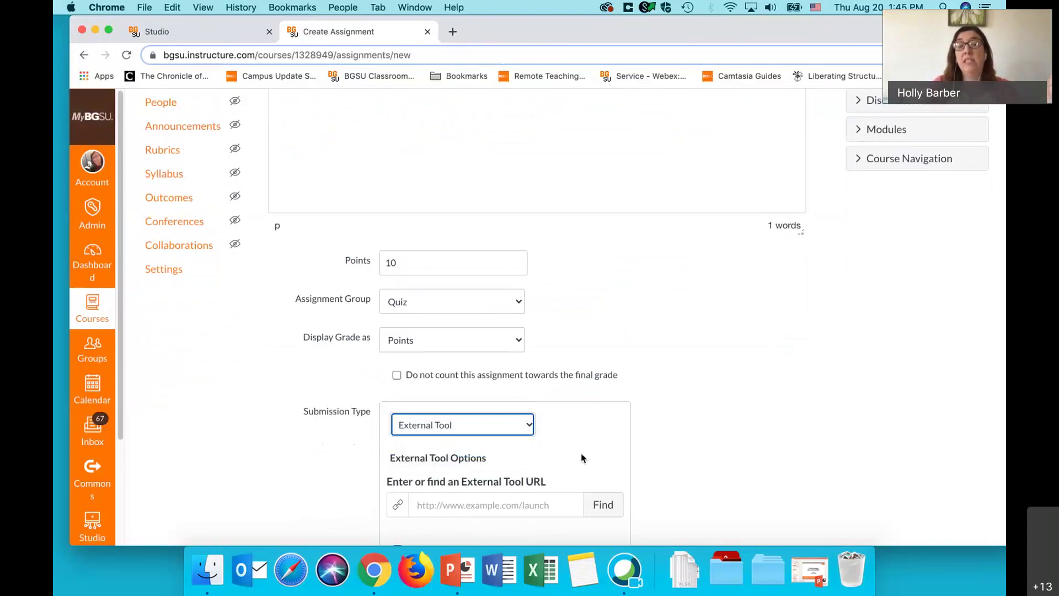
- Find an external tool for the submission and choose Canvas Studio from the list of available tools
scroll(582, 458, down, 5)
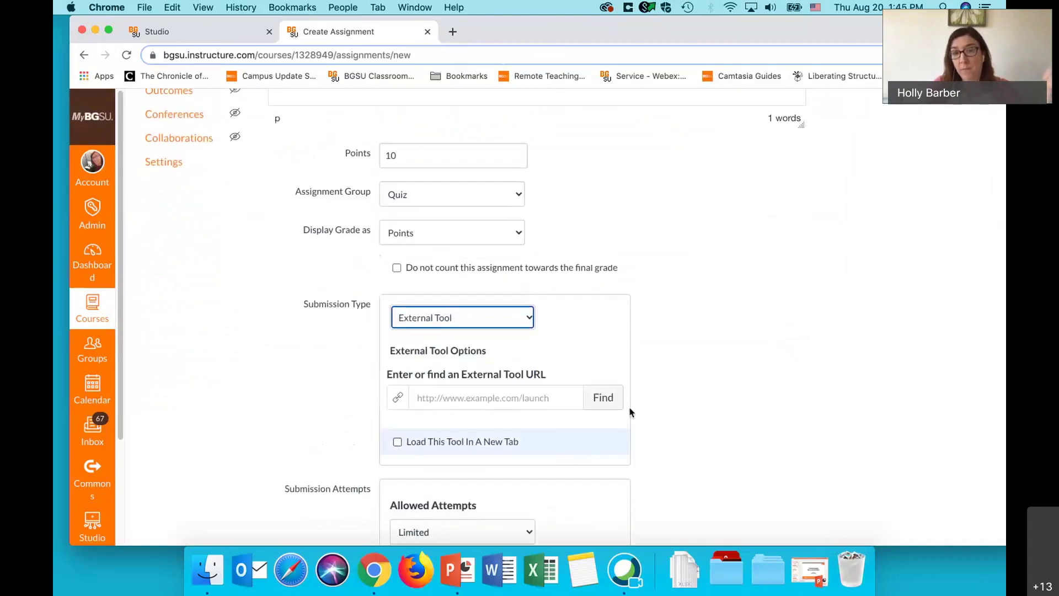
click(604, 397)
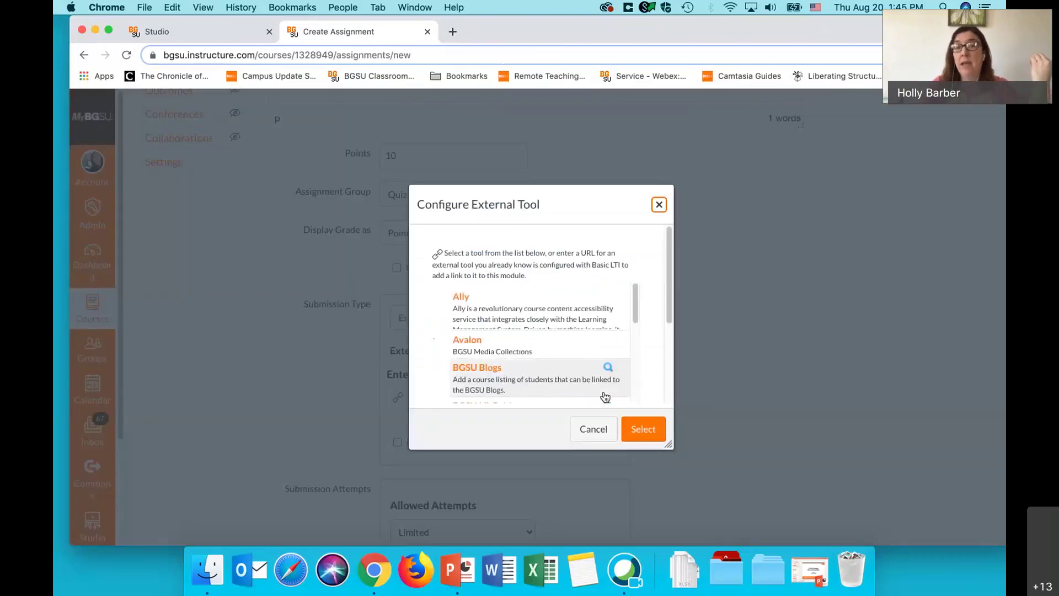
scroll(591, 349, down, 2)
scroll(591, 349, down, 3)
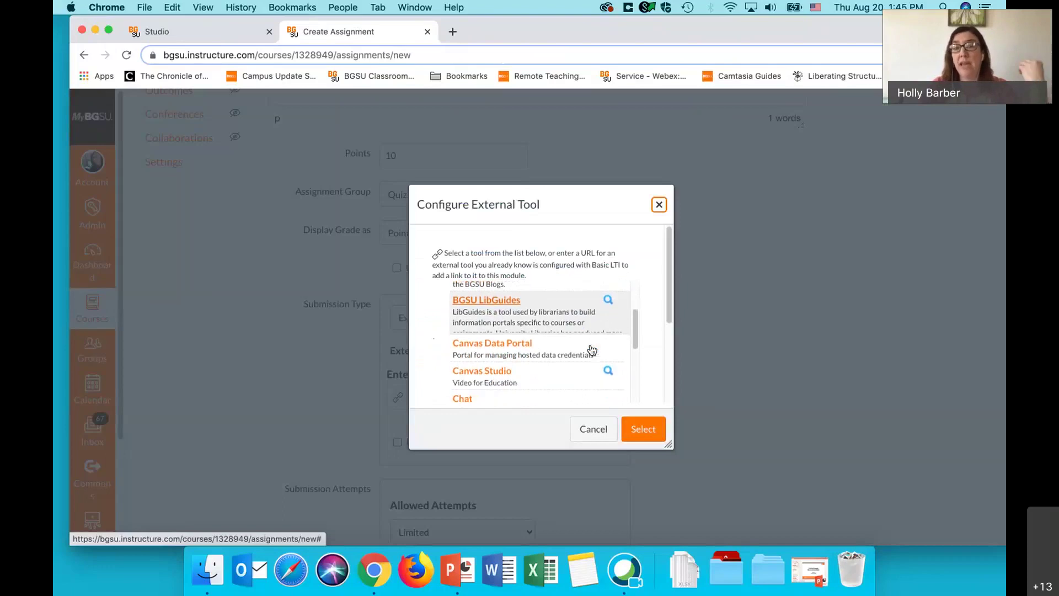
click(584, 359)
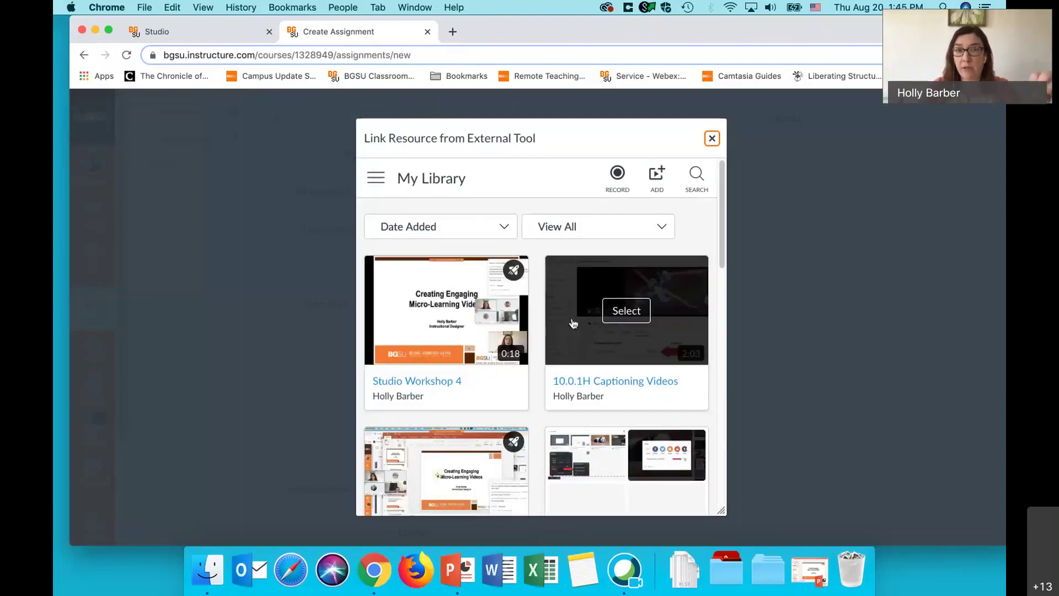
- Select the Studio Workshop 4 video from the media library
mouse_move(526, 274)
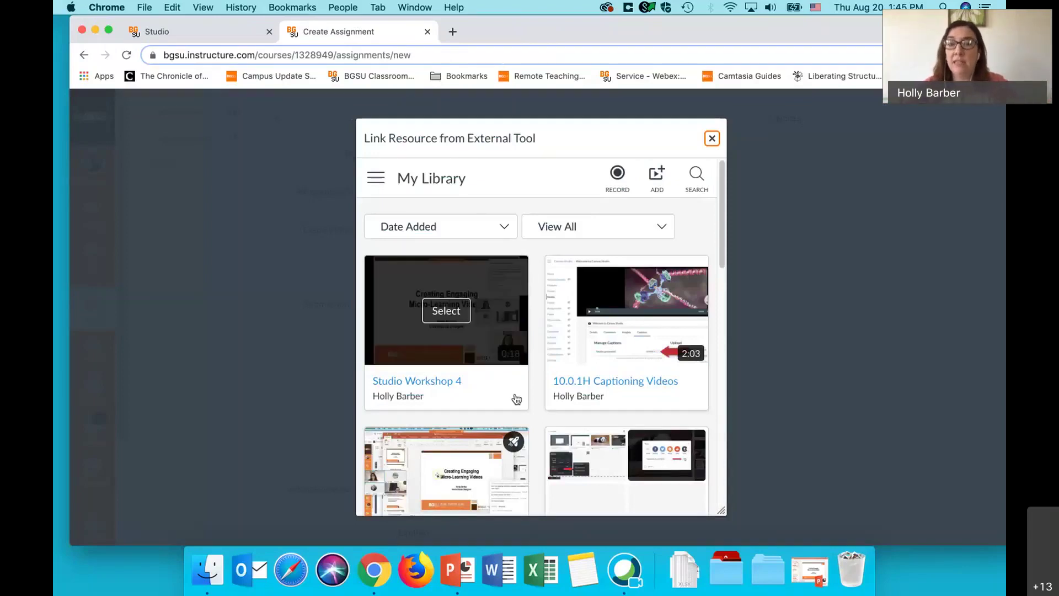
mouse_move(500, 446)
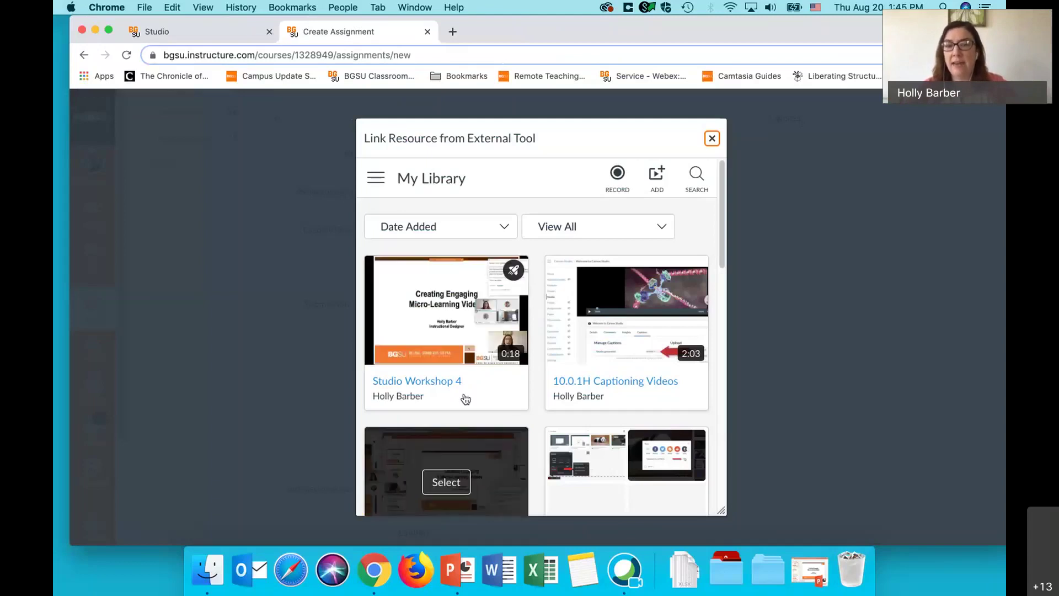
mouse_move(456, 350)
click(451, 310)
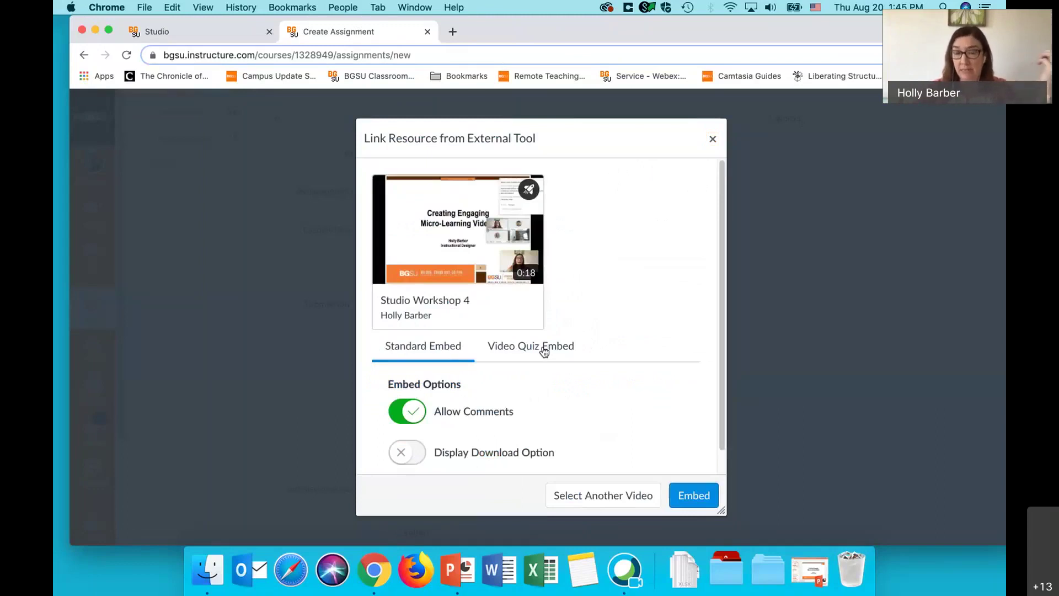
- Embed the video as a video quiz using Workshop 4 Quiz, and confirm the external tool selection
click(544, 350)
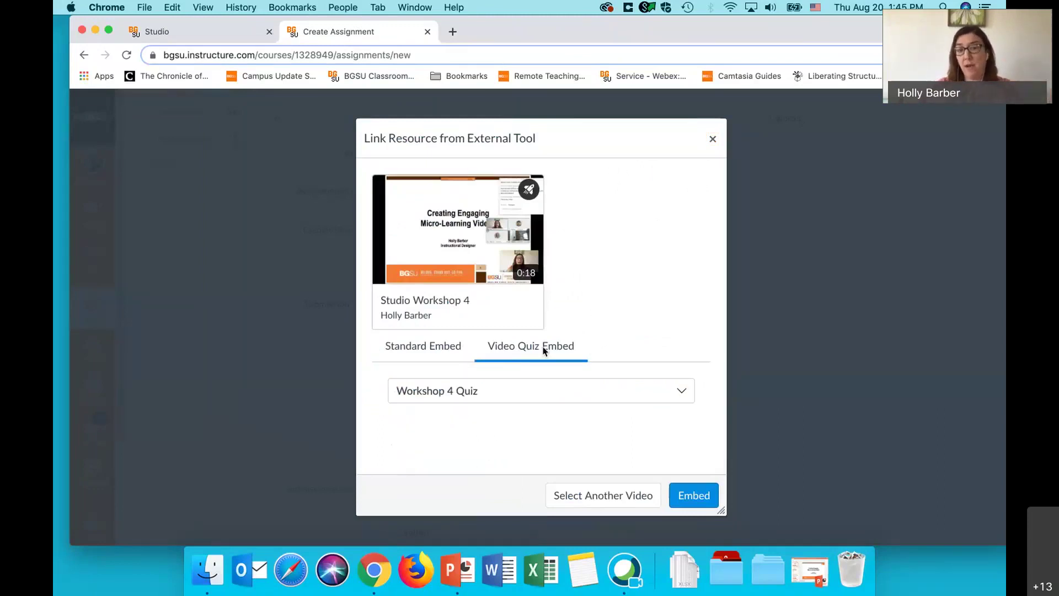
click(545, 392)
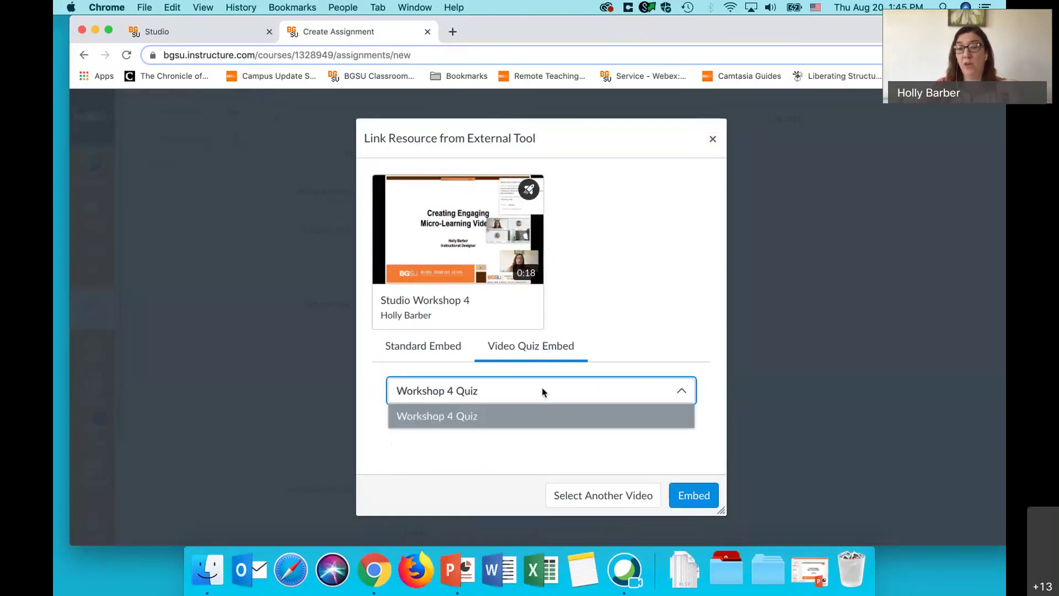
click(444, 419)
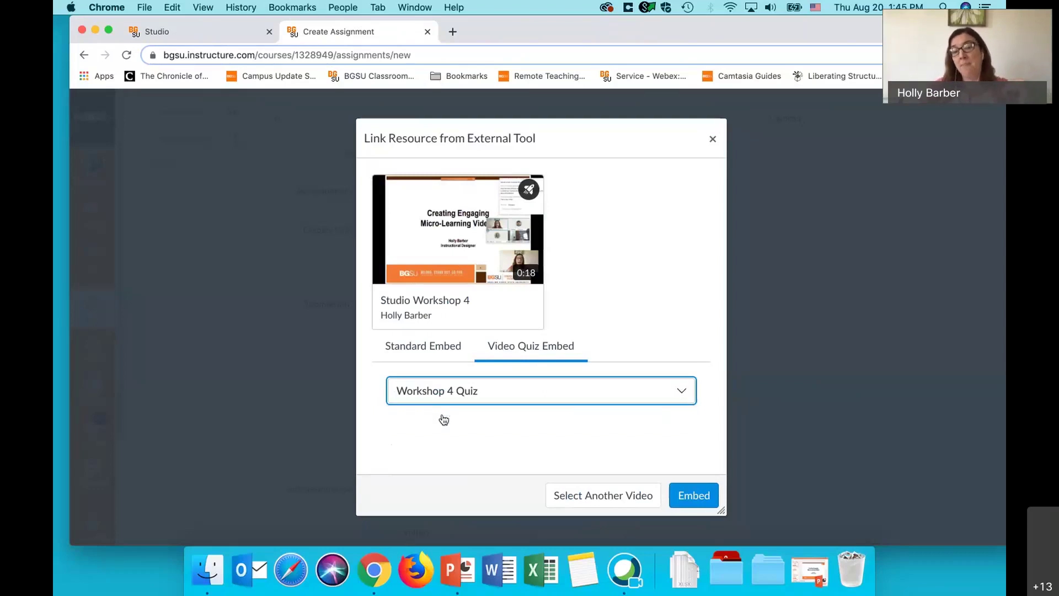
click(706, 496)
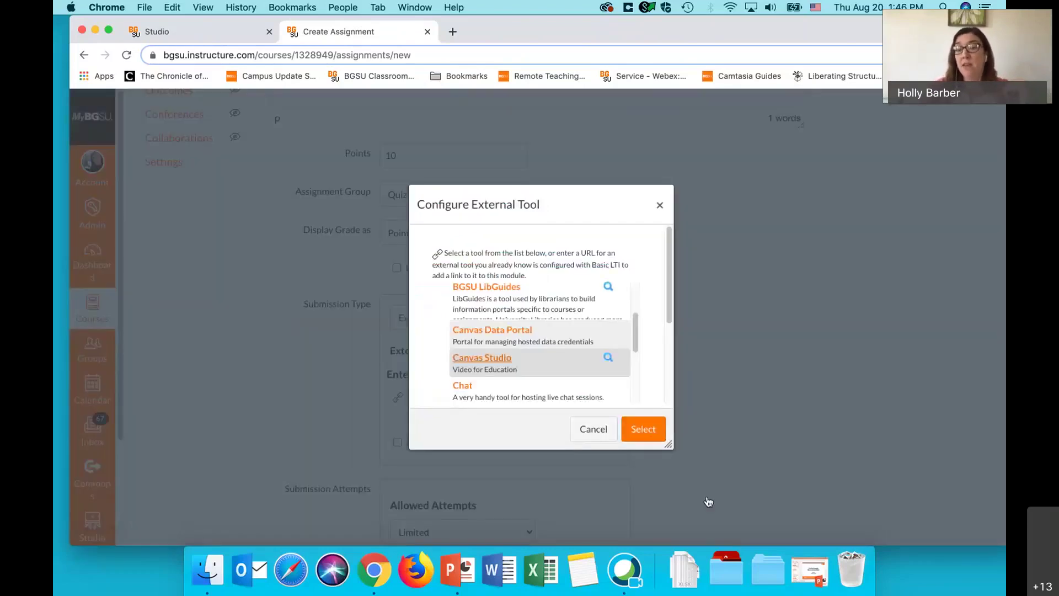
click(648, 426)
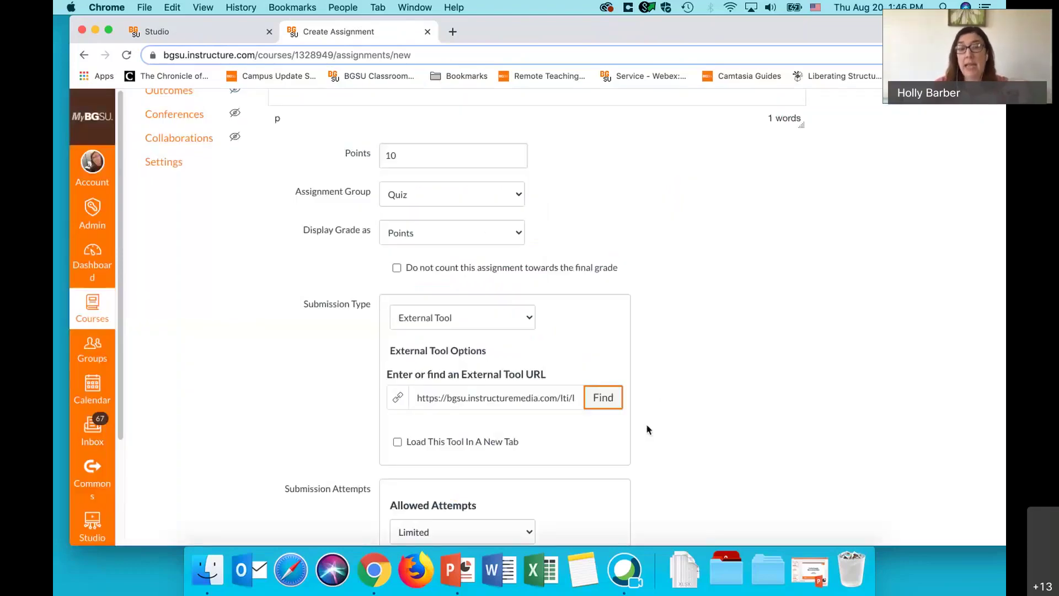
- Set the assignment's due date to August 22, 2020, and save and publish the assignment
scroll(647, 429, down, 5)
scroll(646, 429, down, 2)
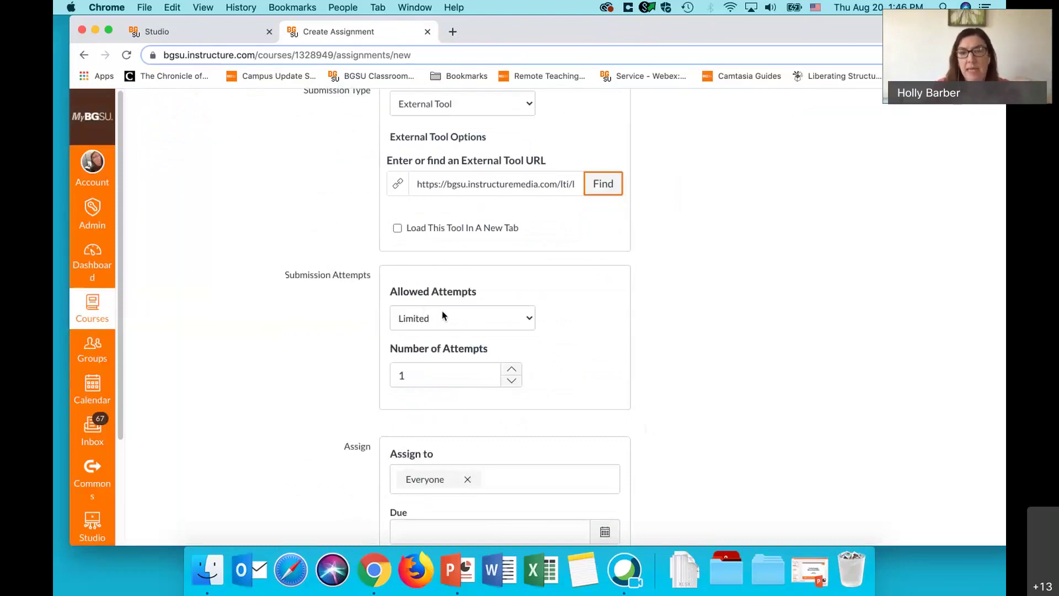
scroll(443, 315, down, 6)
click(612, 346)
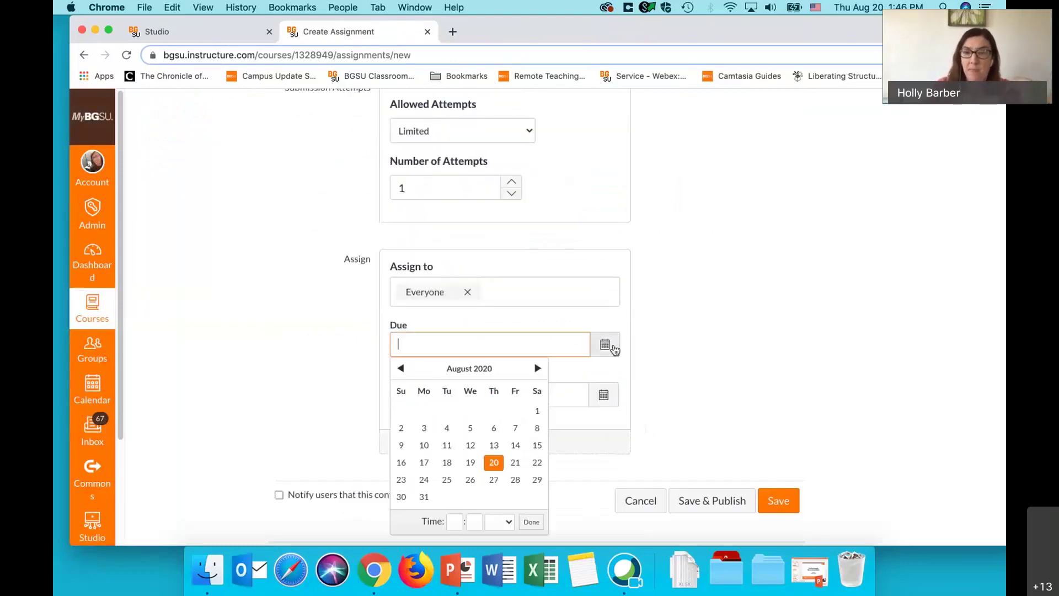
click(537, 462)
click(734, 517)
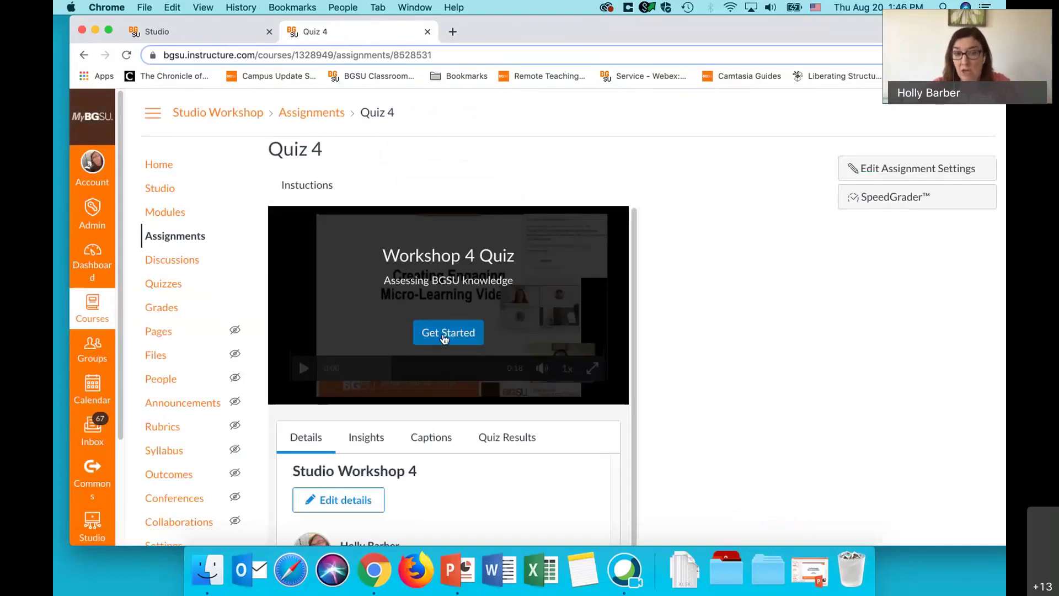
- Start the Workshop 4 Quiz and answer the first question about the BGSU mascot with Falcon
click(445, 336)
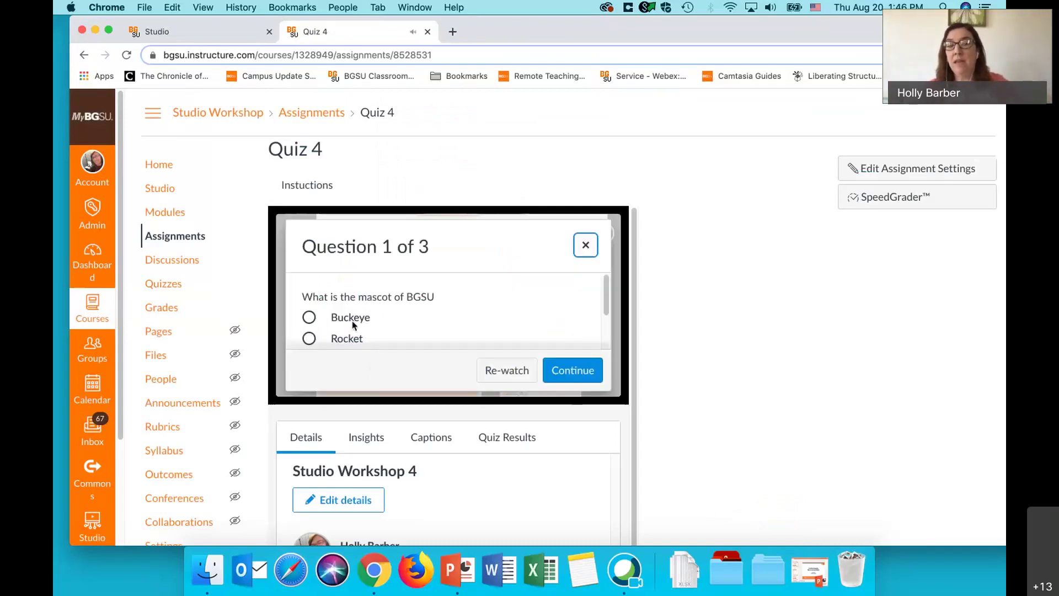
scroll(307, 337, down, 2)
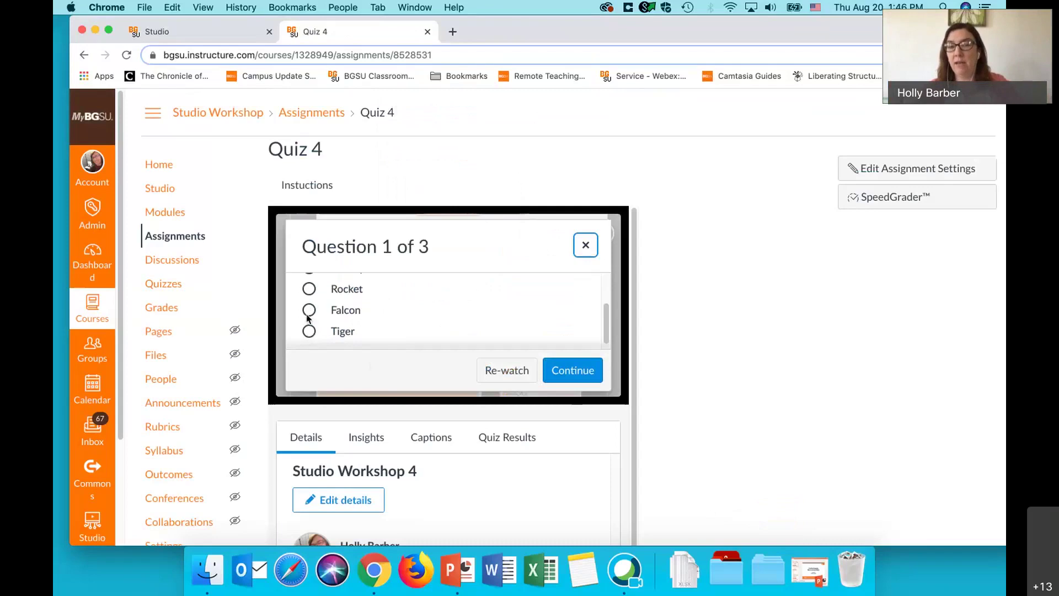
click(309, 309)
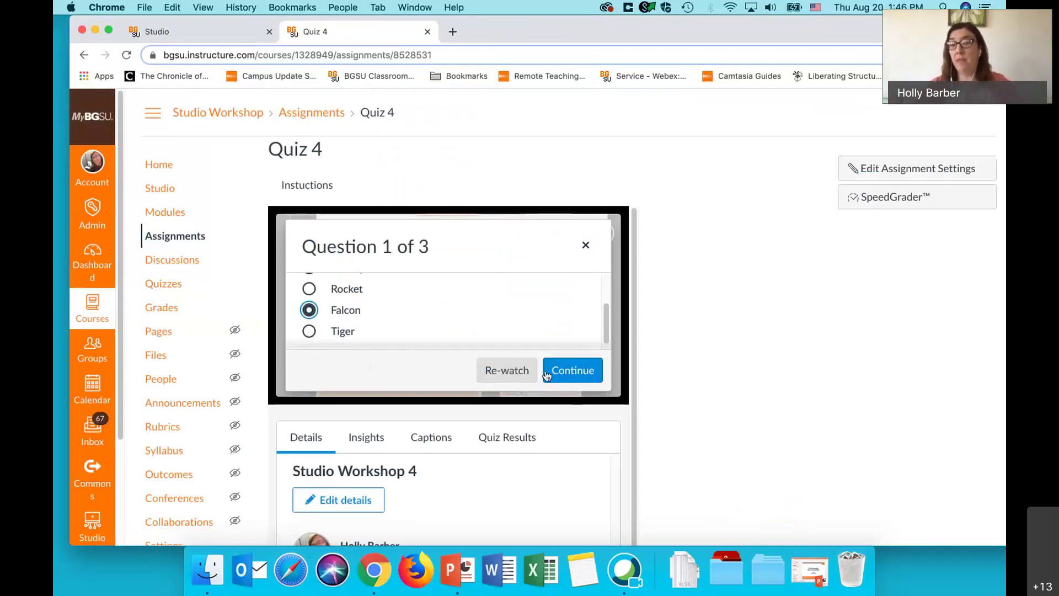
click(568, 370)
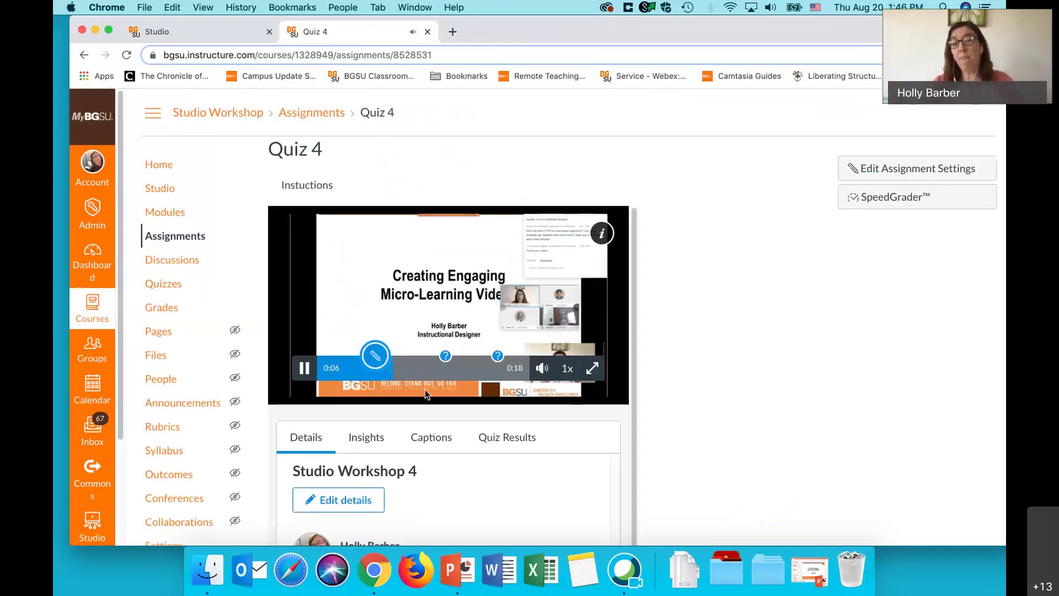
- Skip ahead to the video's second question and answer True to BGSU being founded in 1965
click(444, 367)
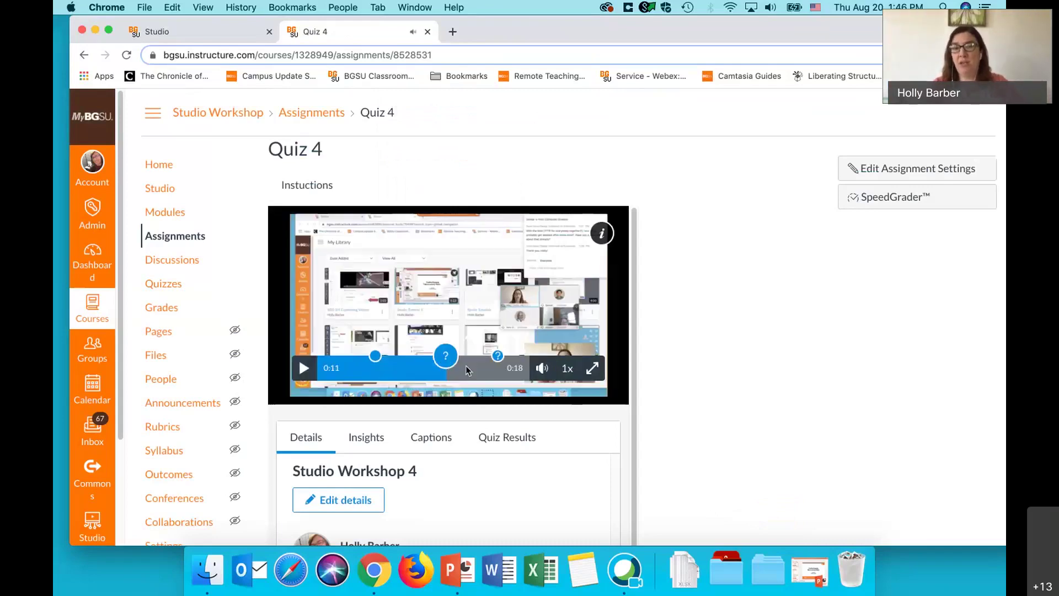
click(310, 337)
click(310, 318)
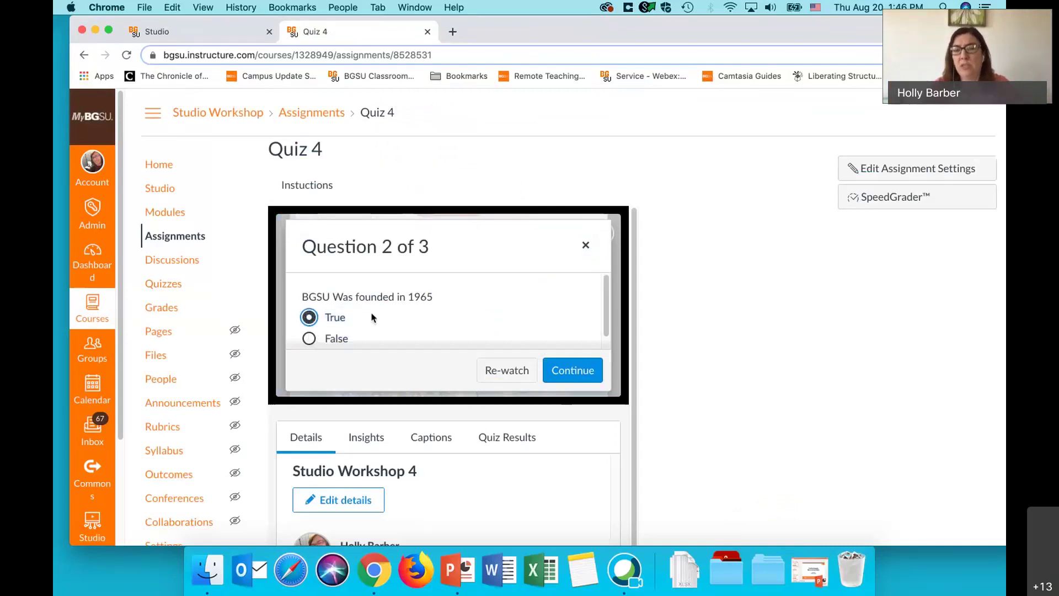
click(580, 368)
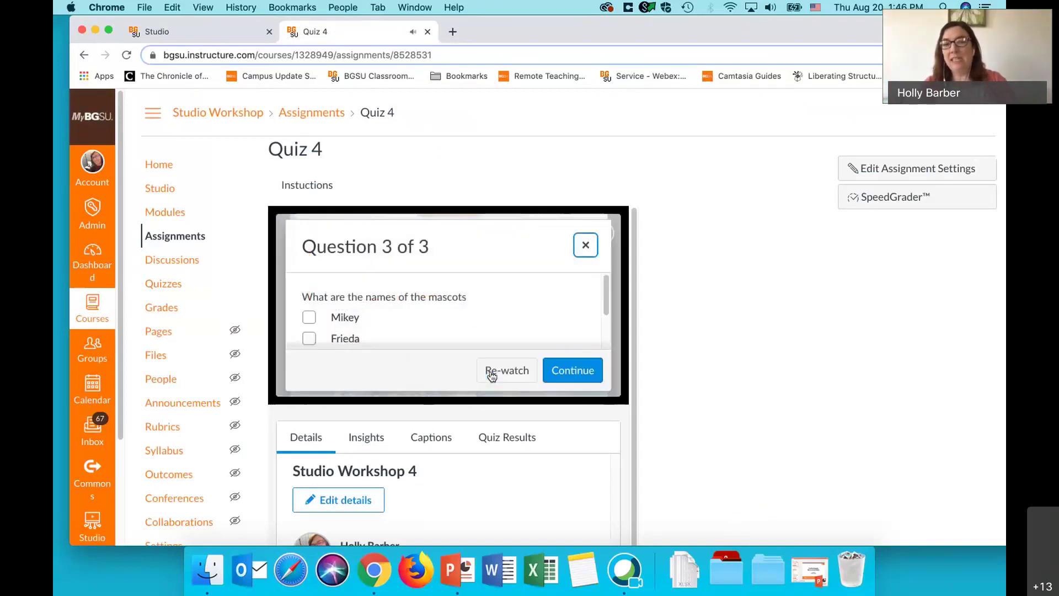
- Answer the third question about the mascots' names with Frieda and Fran, and submit the quiz
scroll(421, 291, down, 2)
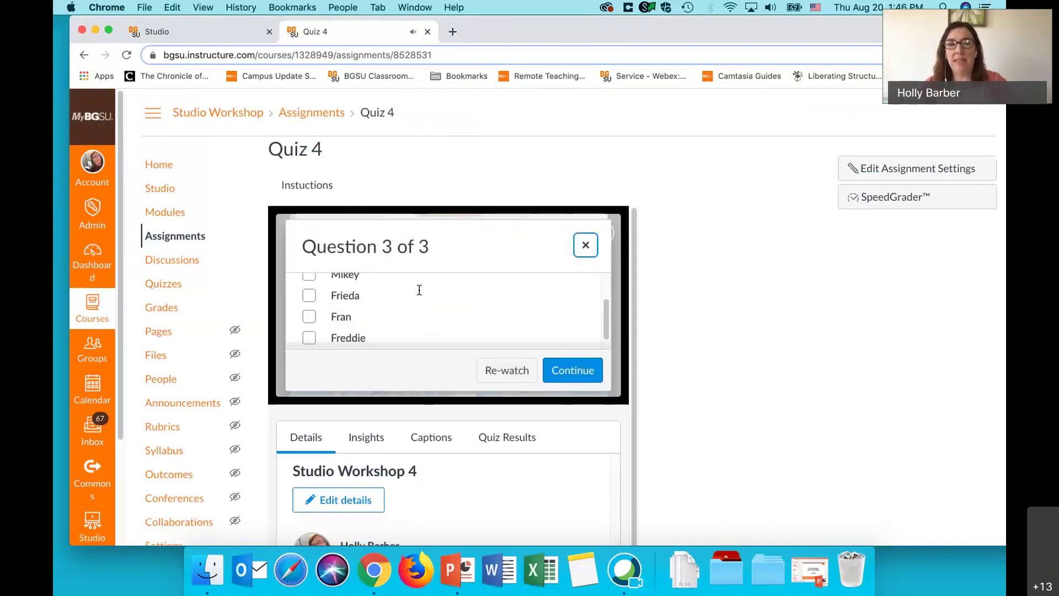
click(309, 293)
click(309, 314)
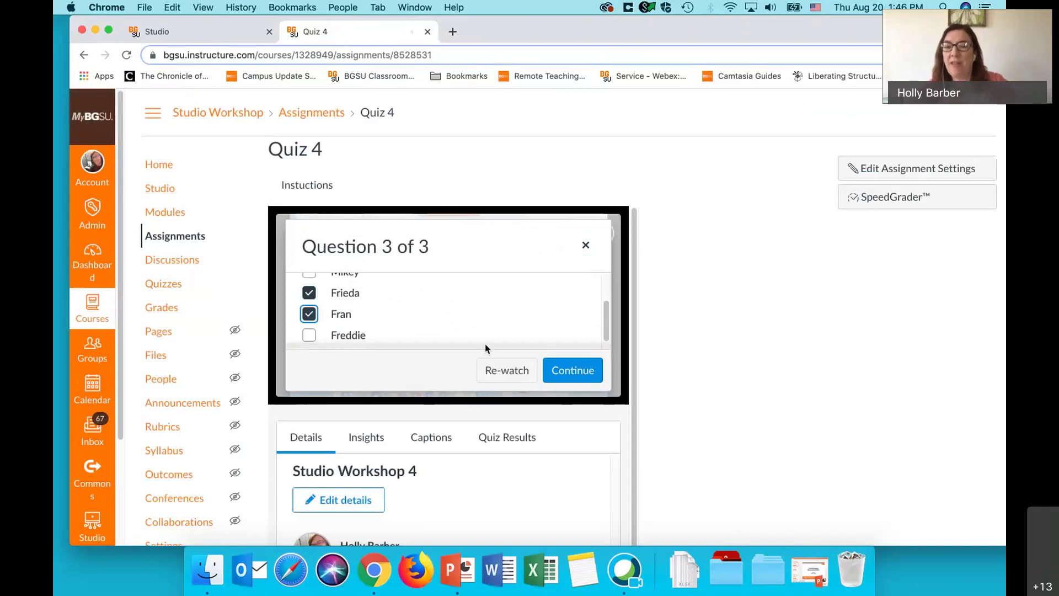
click(561, 369)
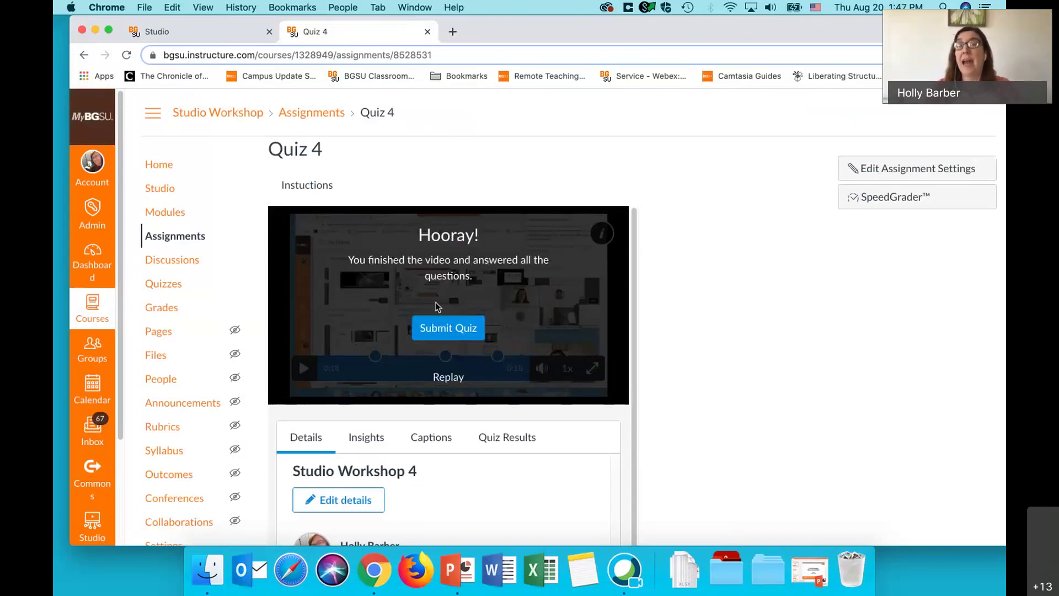
click(436, 329)
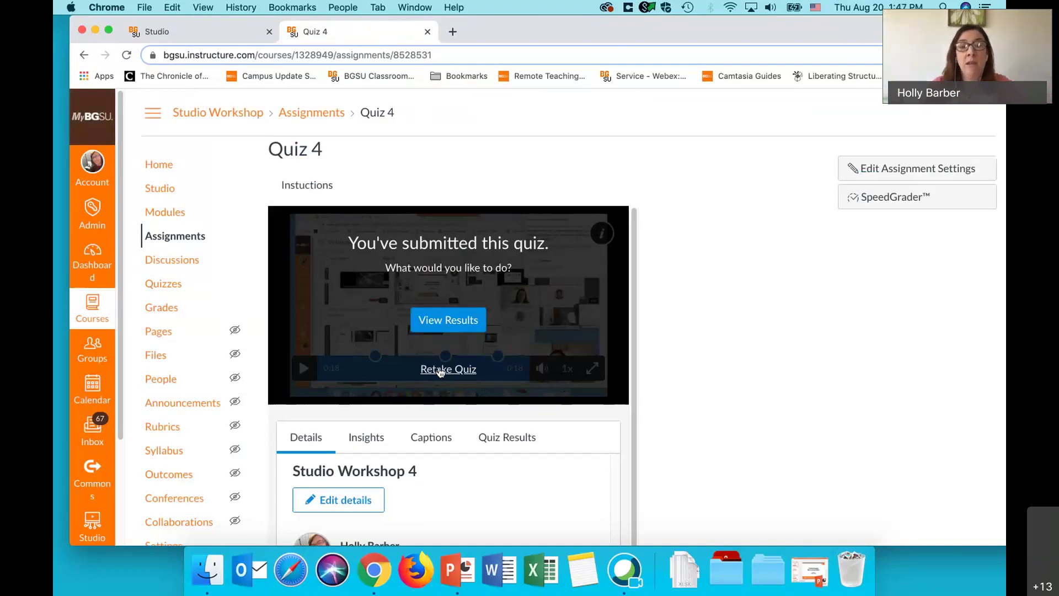
- View the submitted quiz's results and check the Item Analysis report
click(449, 323)
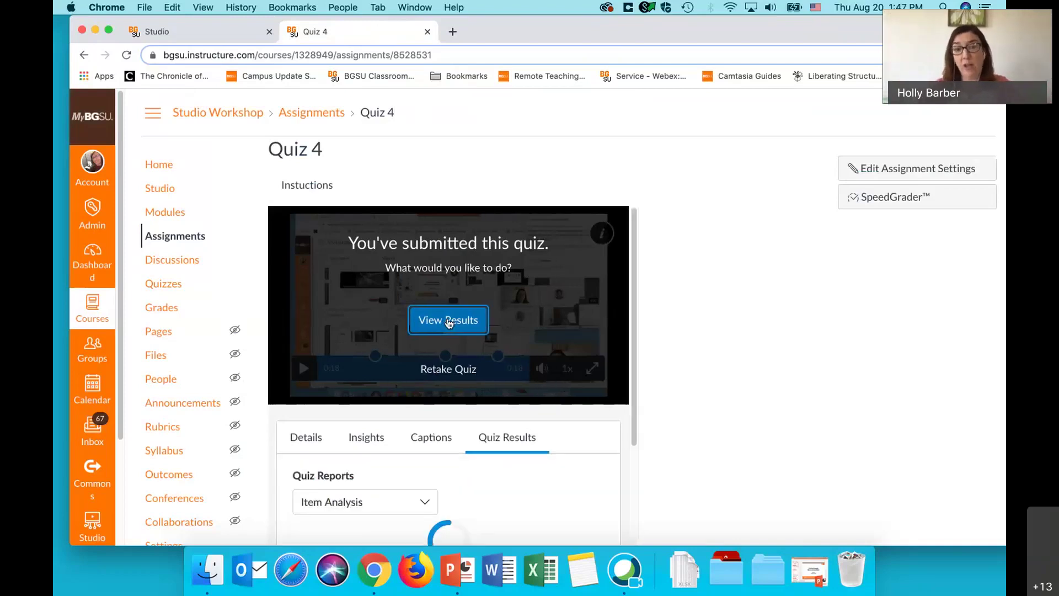
scroll(449, 323, down, 3)
scroll(448, 324, down, 1)
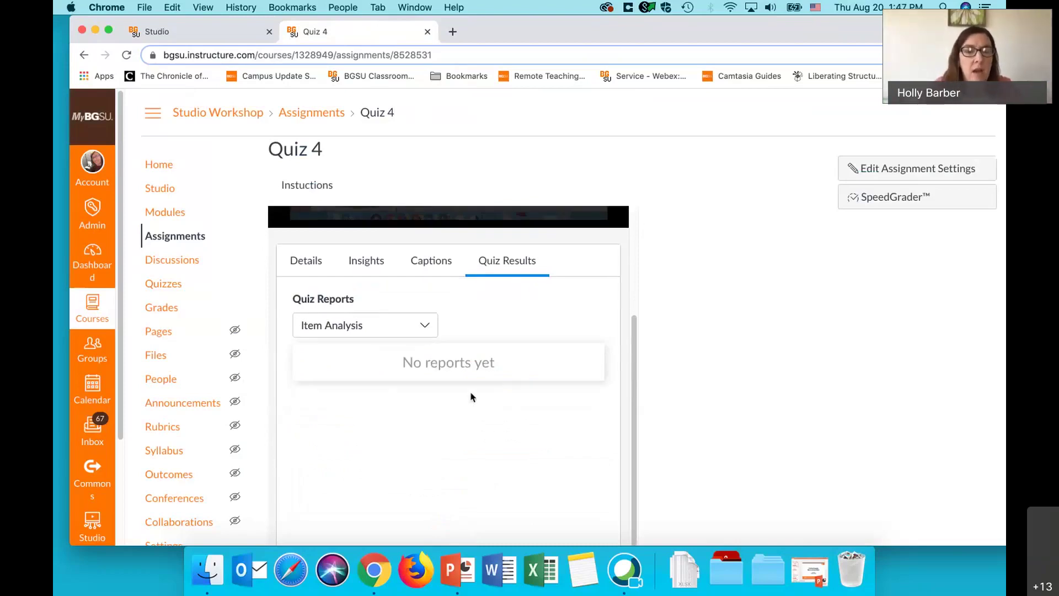
scroll(471, 396, down, 2)
scroll(471, 397, up, 3)
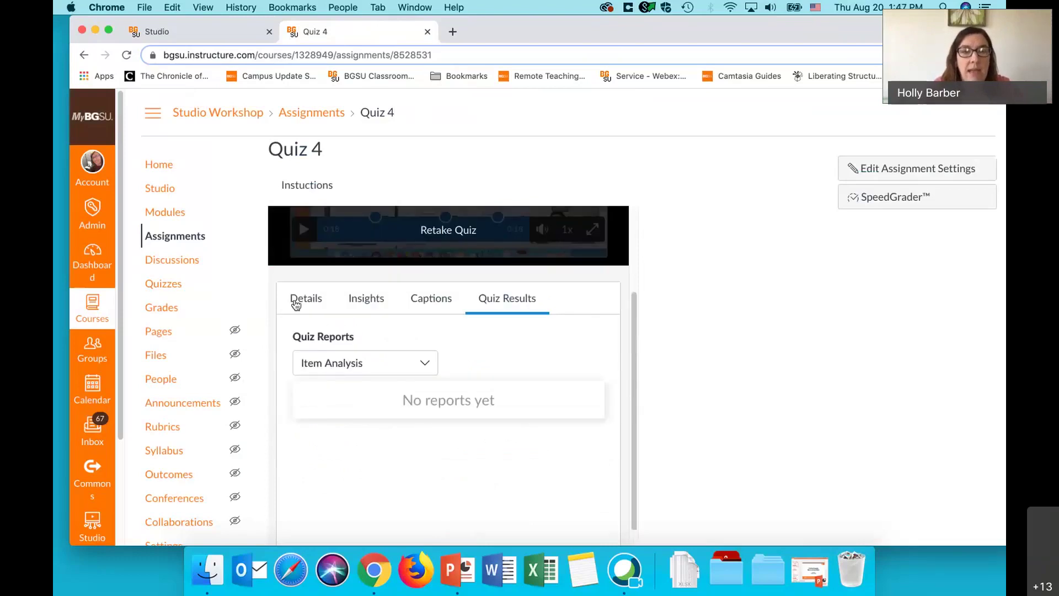
- Review the video's details and its viewing insights, including the individual activity of the first two viewers
click(298, 300)
scroll(416, 386, down, 2)
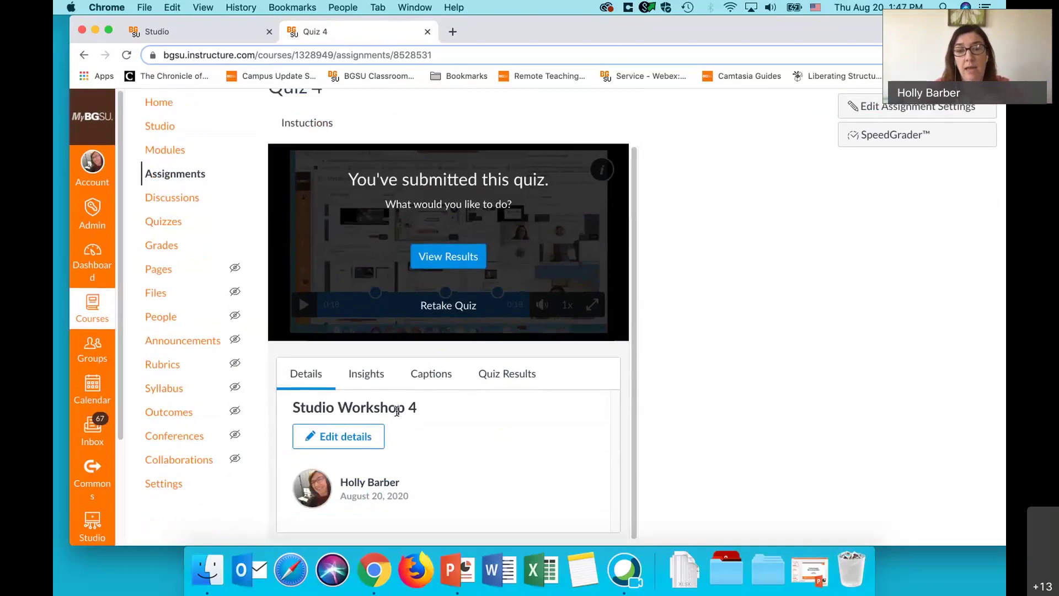
click(366, 374)
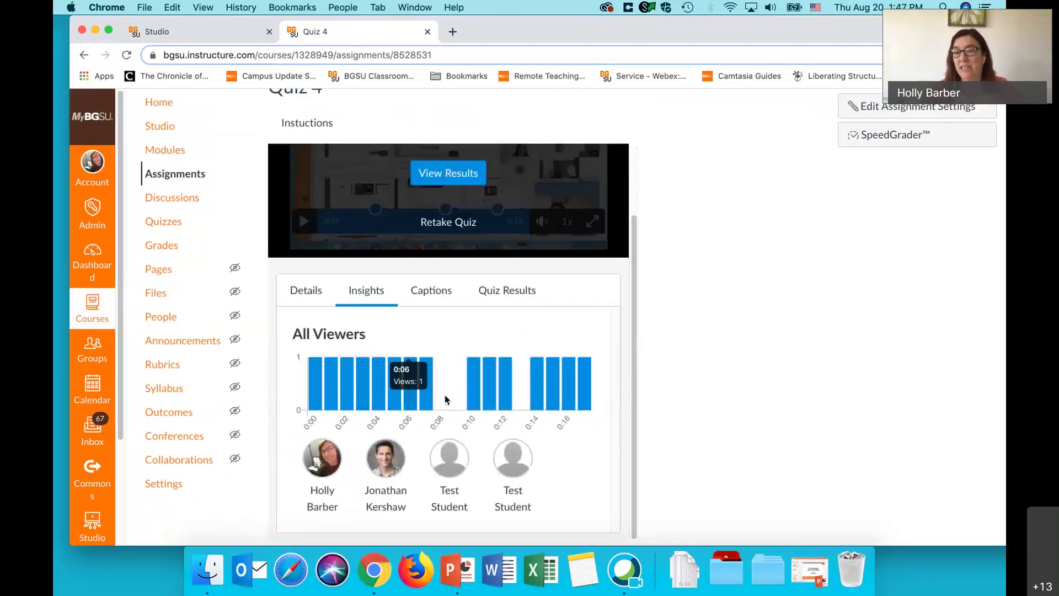
click(322, 457)
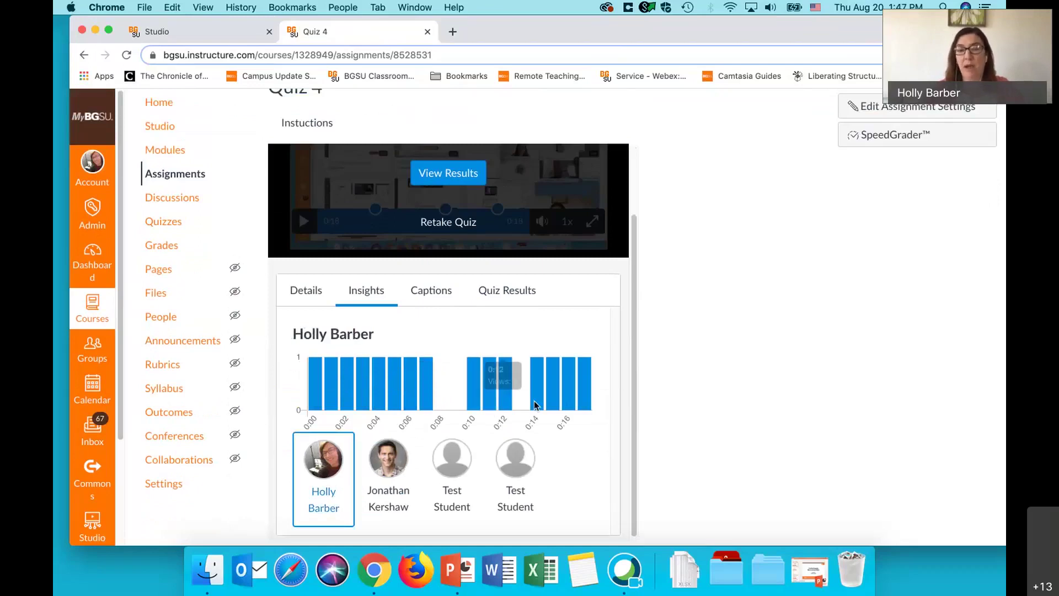
click(387, 460)
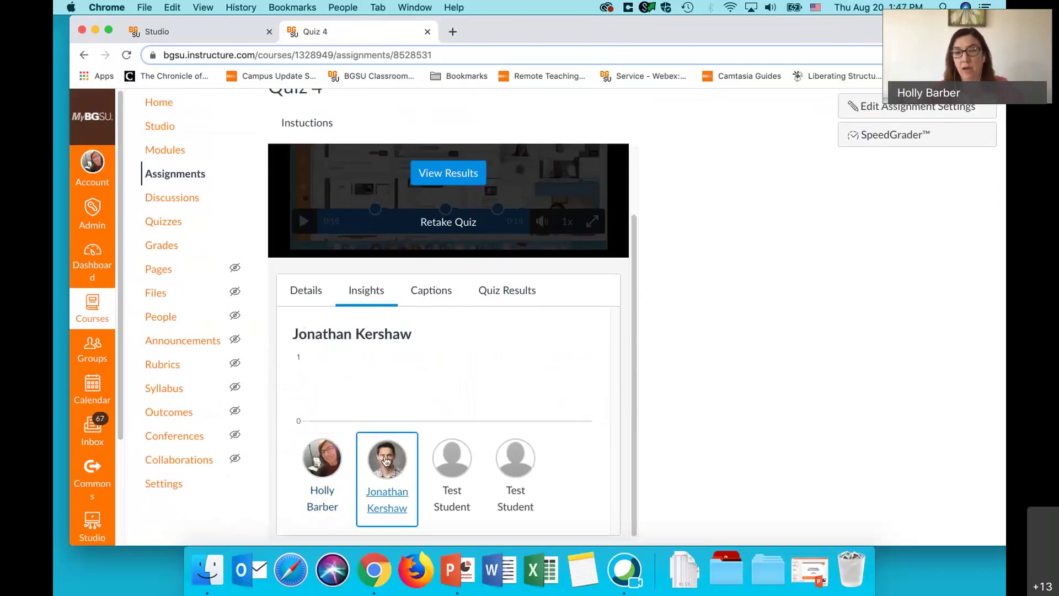
- Review the individual viewing insights of both Test Student viewers, and look at the video's caption request and upload options
click(453, 470)
click(514, 460)
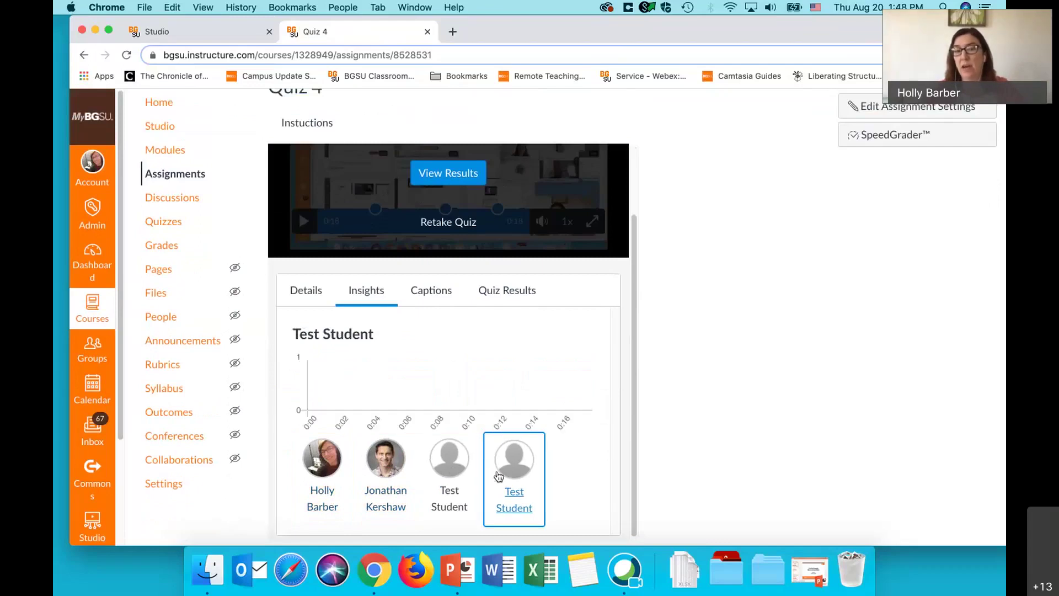
click(423, 292)
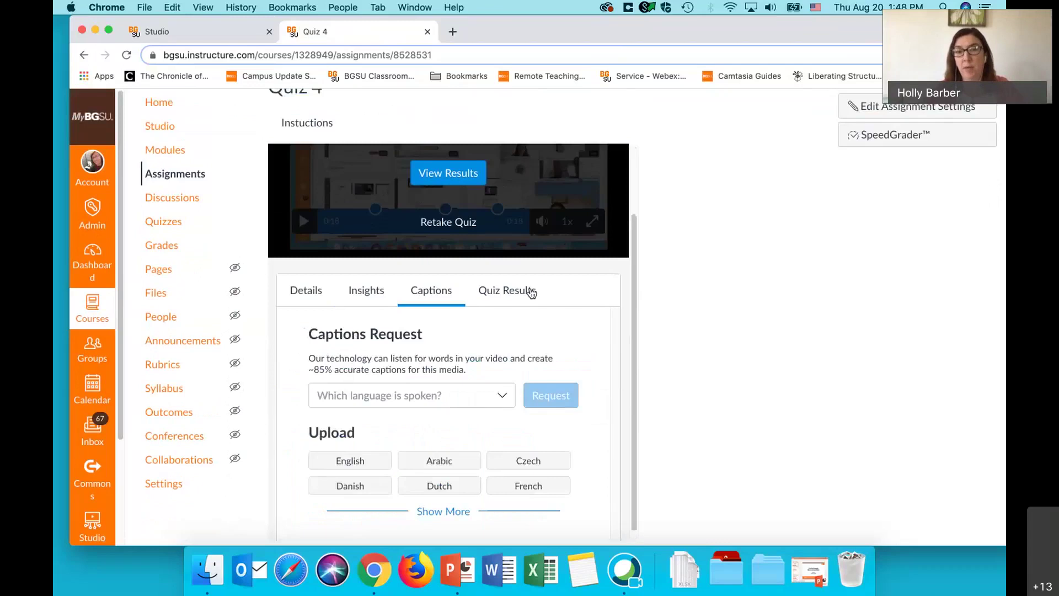
- Check the Item Analysis report in the video's quiz results and try to view the submitted quiz's results
click(531, 292)
click(366, 355)
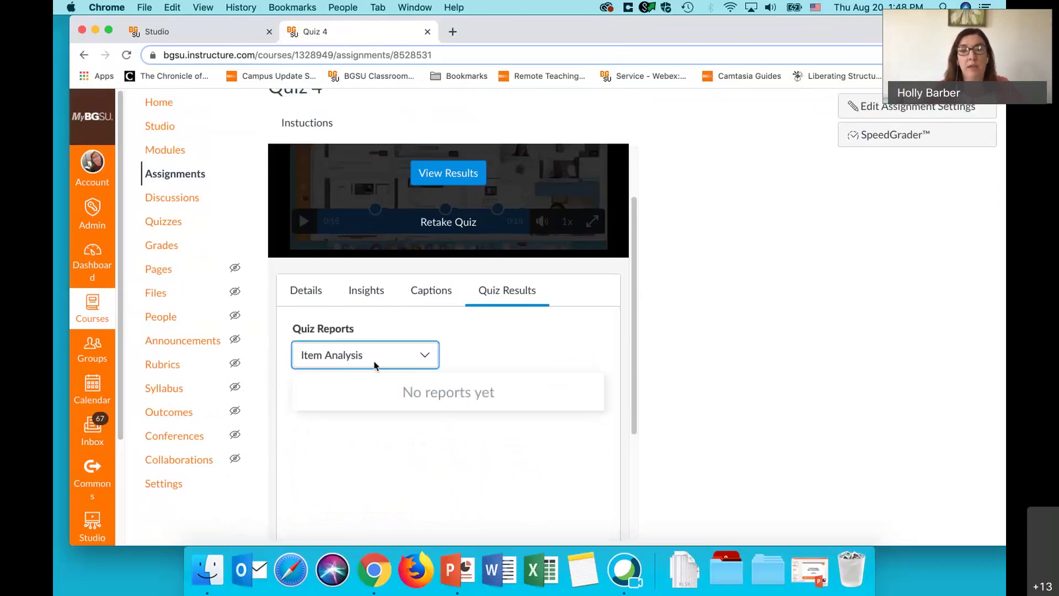
click(379, 355)
click(521, 331)
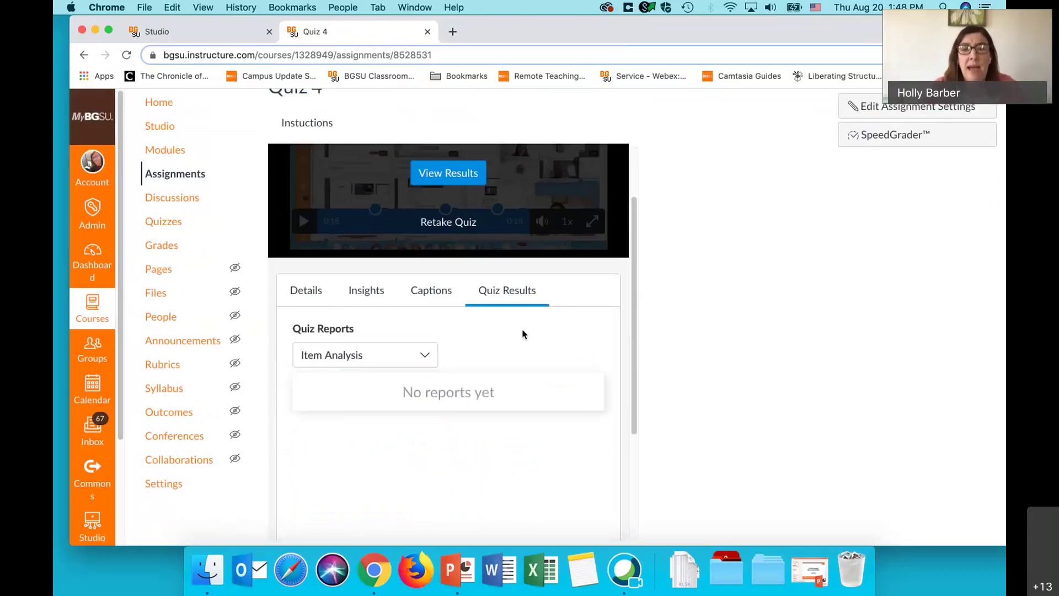
scroll(520, 333, up, 3)
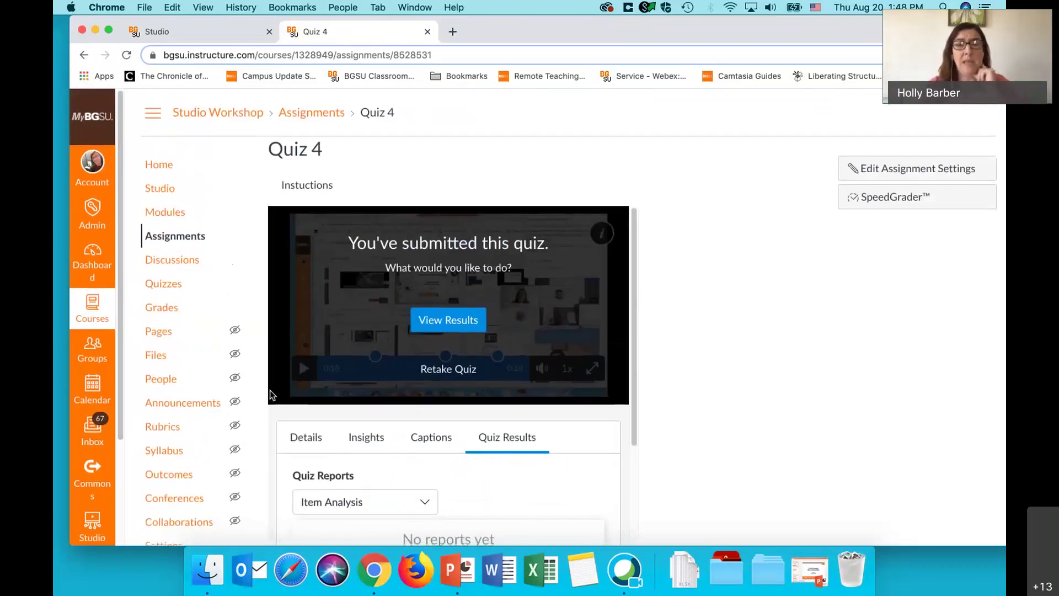
scroll(502, 458, down, 2)
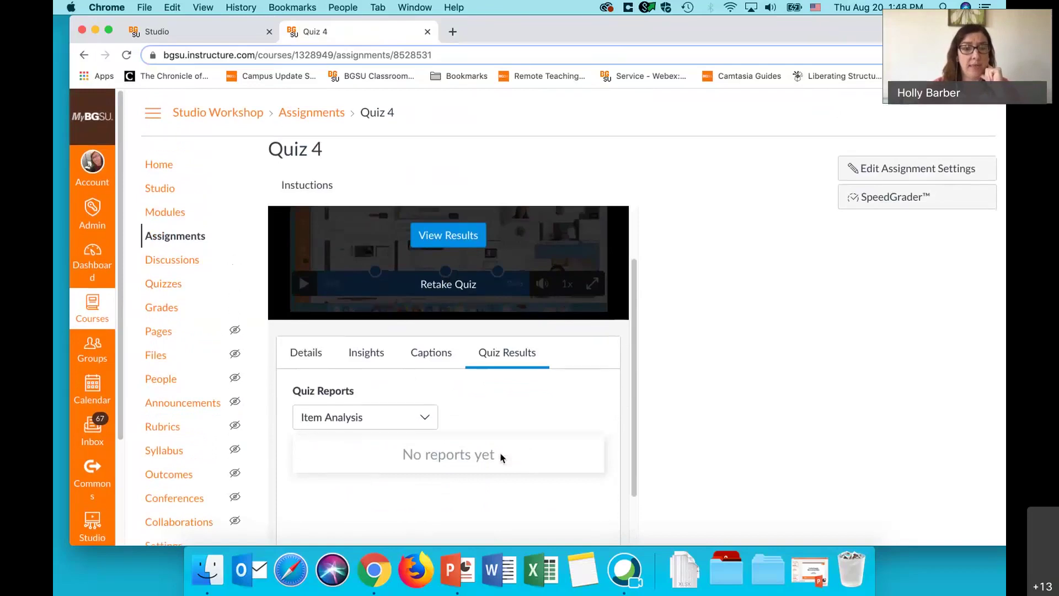
scroll(501, 457, up, 3)
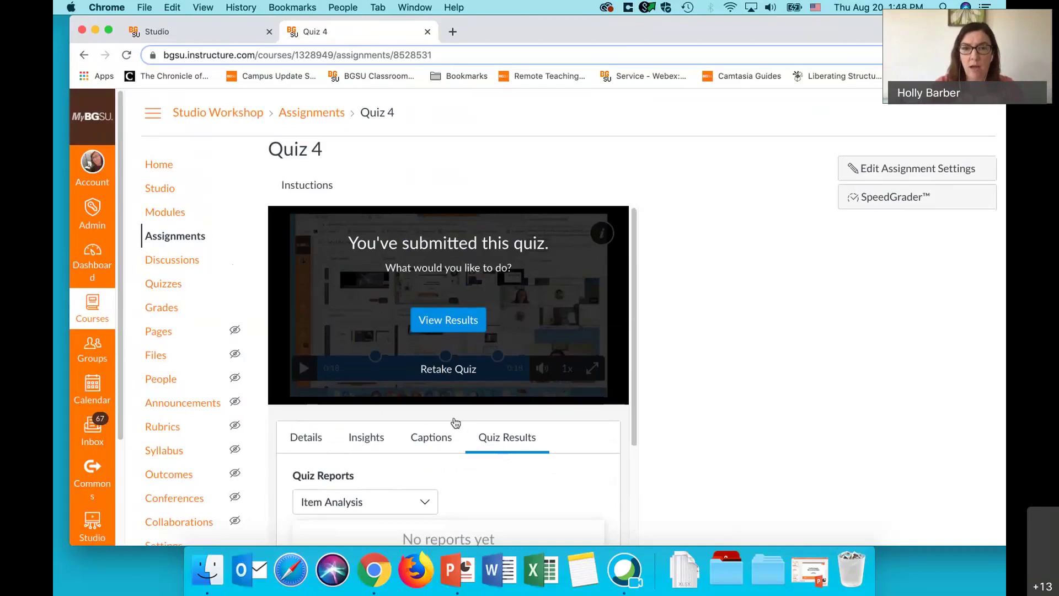
click(461, 325)
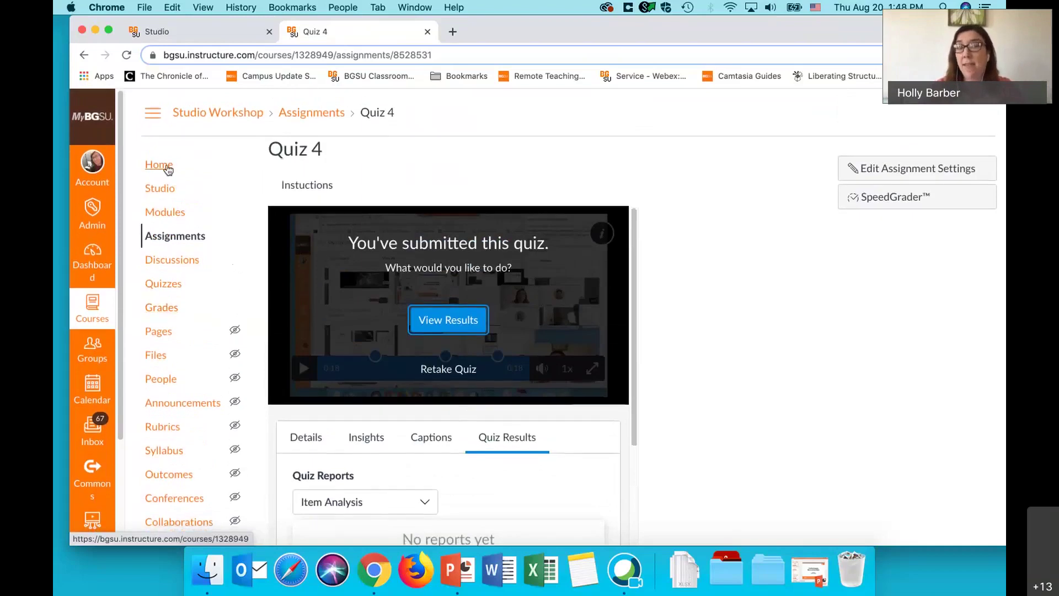
- Add the existing Quiz 4 assignment to Workshop Module 1 in the course modules
click(160, 212)
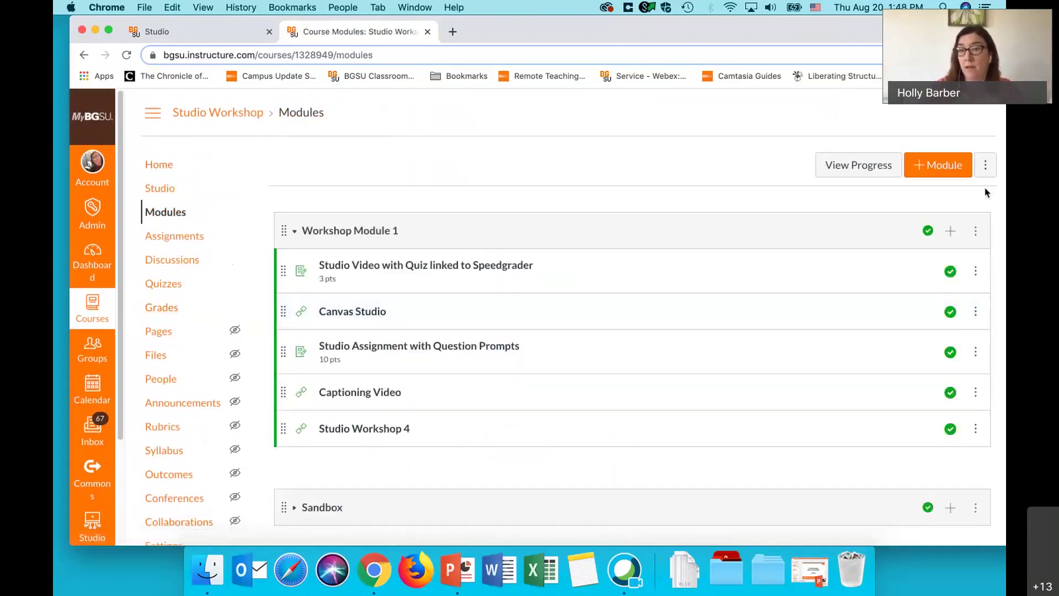
click(950, 230)
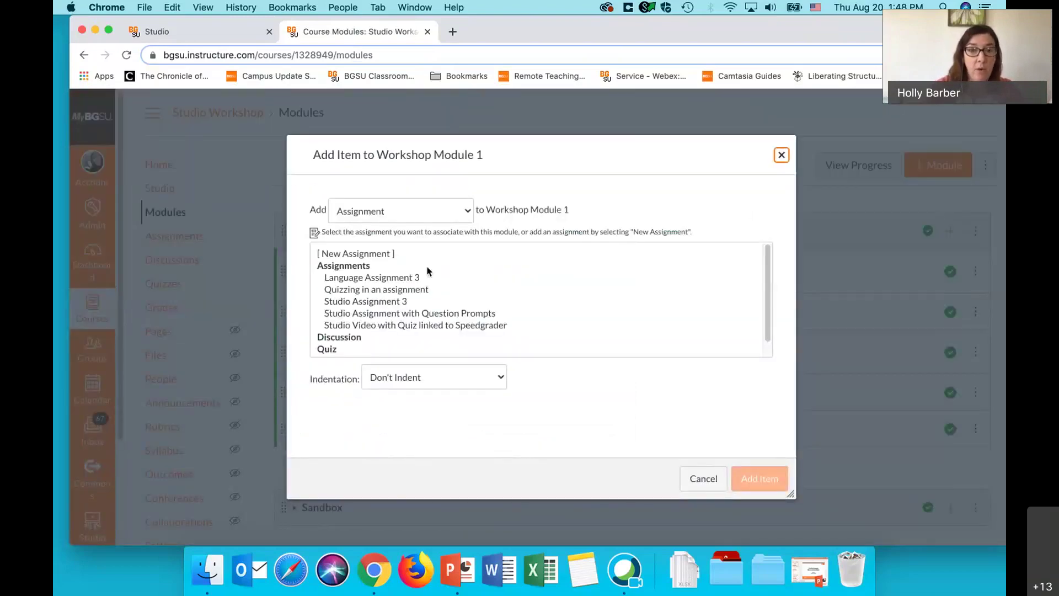
scroll(368, 318, down, 1)
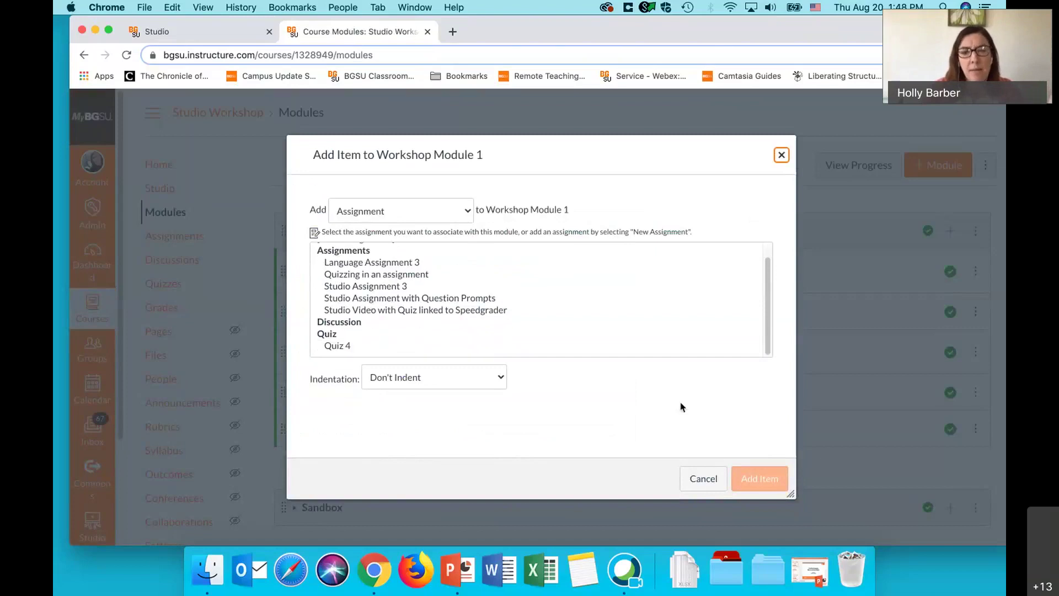
click(358, 346)
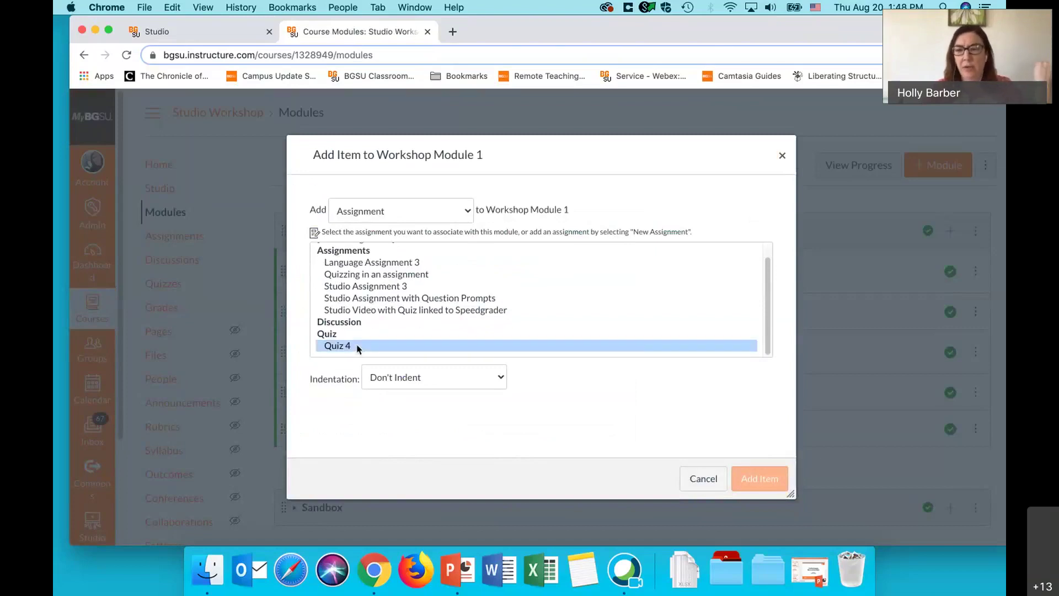
click(756, 478)
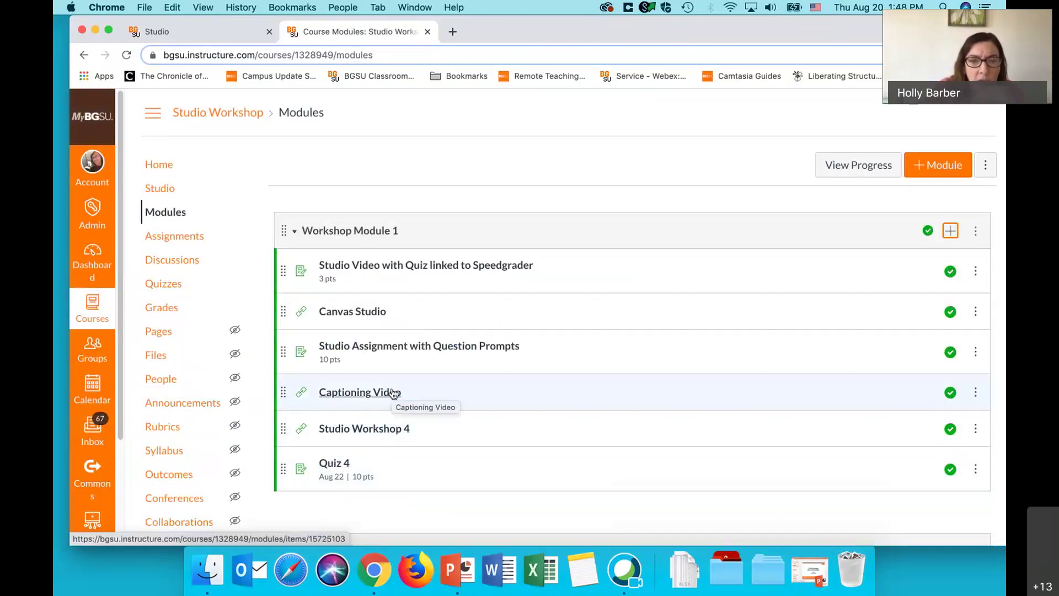
- Examine the viewer insights, caption options and comments of the video in Studio Assignment with Question Prompts
click(412, 347)
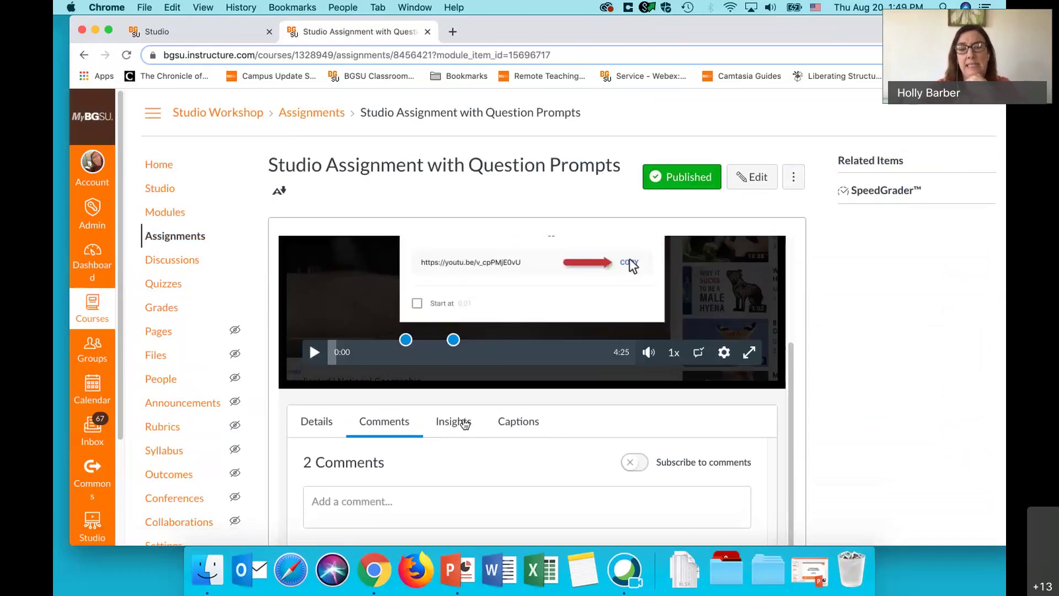
scroll(463, 423, down, 7)
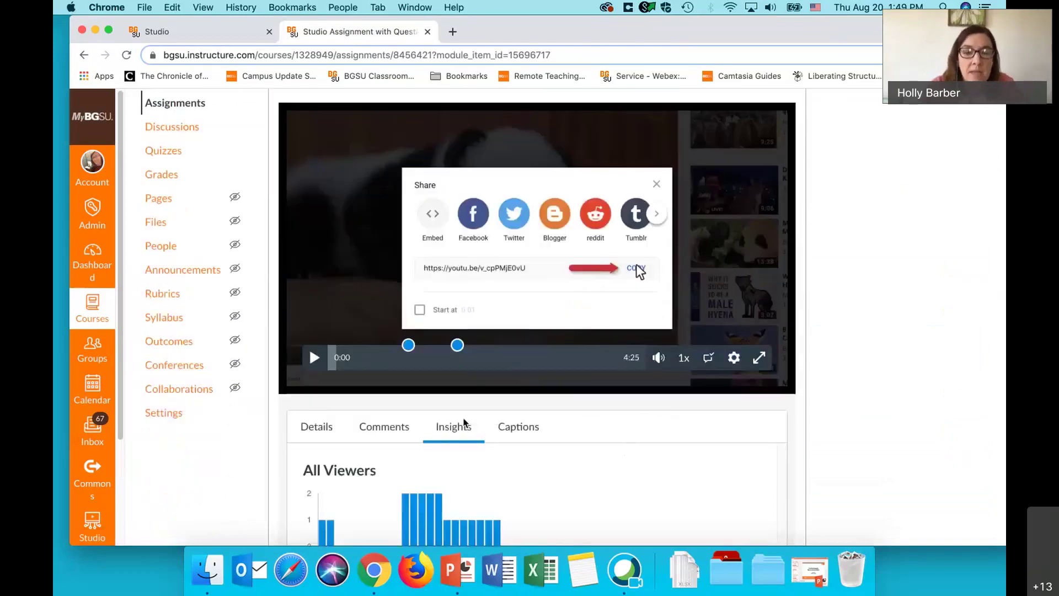
scroll(463, 423, down, 3)
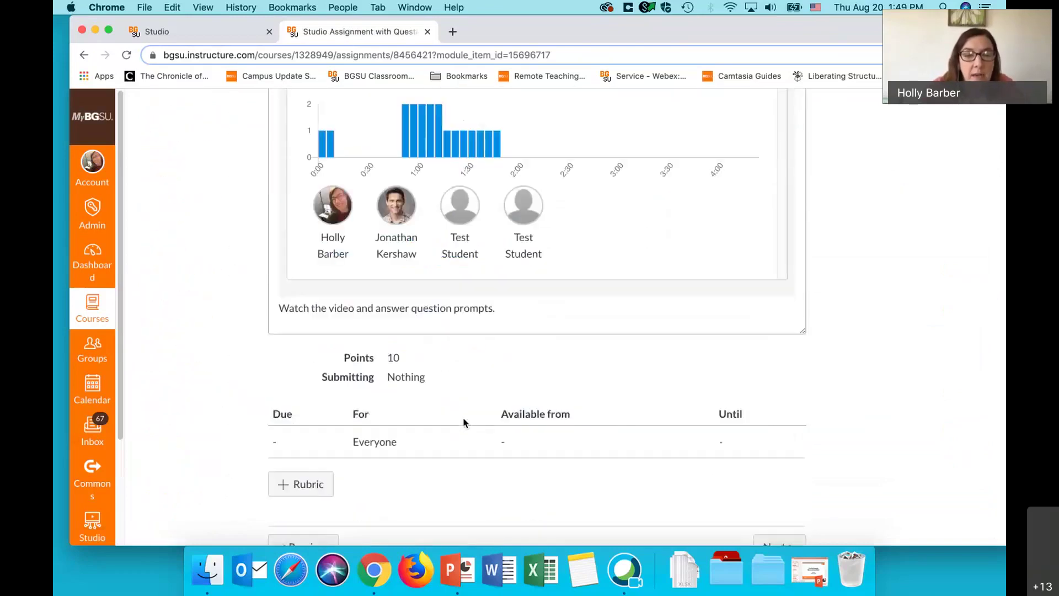
scroll(479, 364, up, 4)
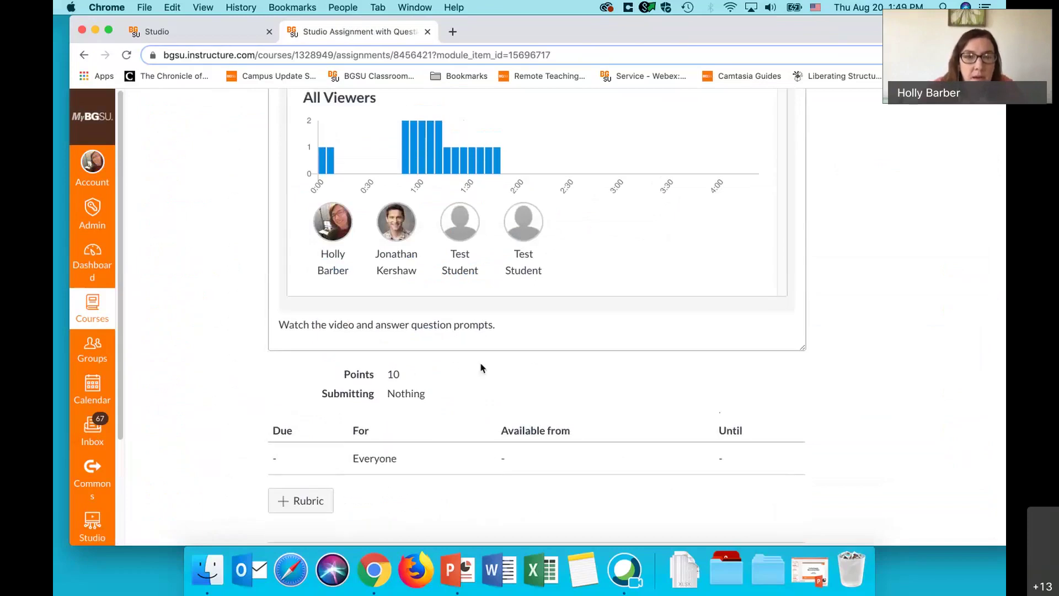
click(519, 260)
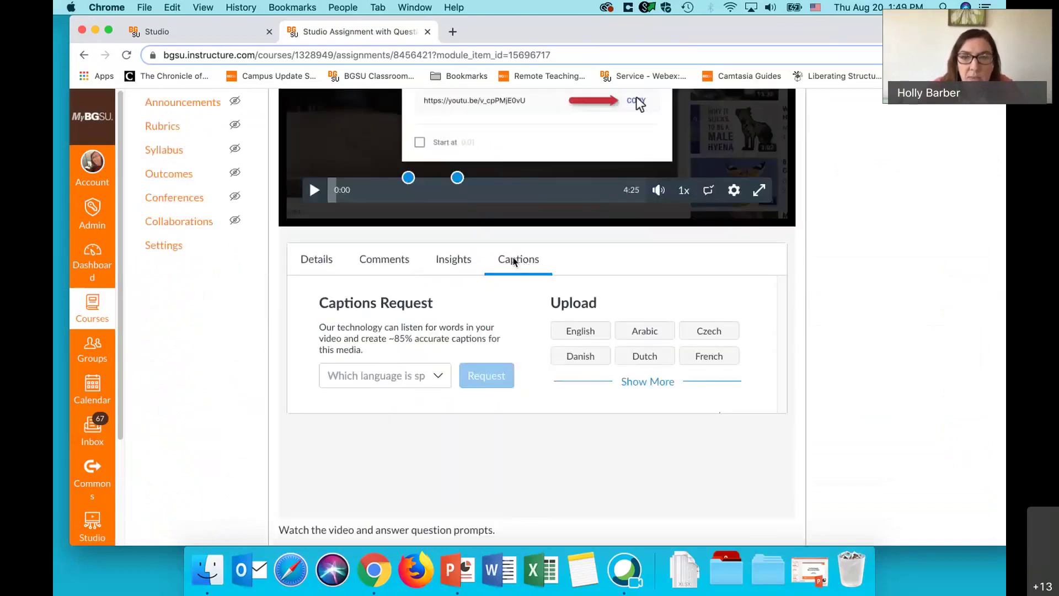
click(393, 265)
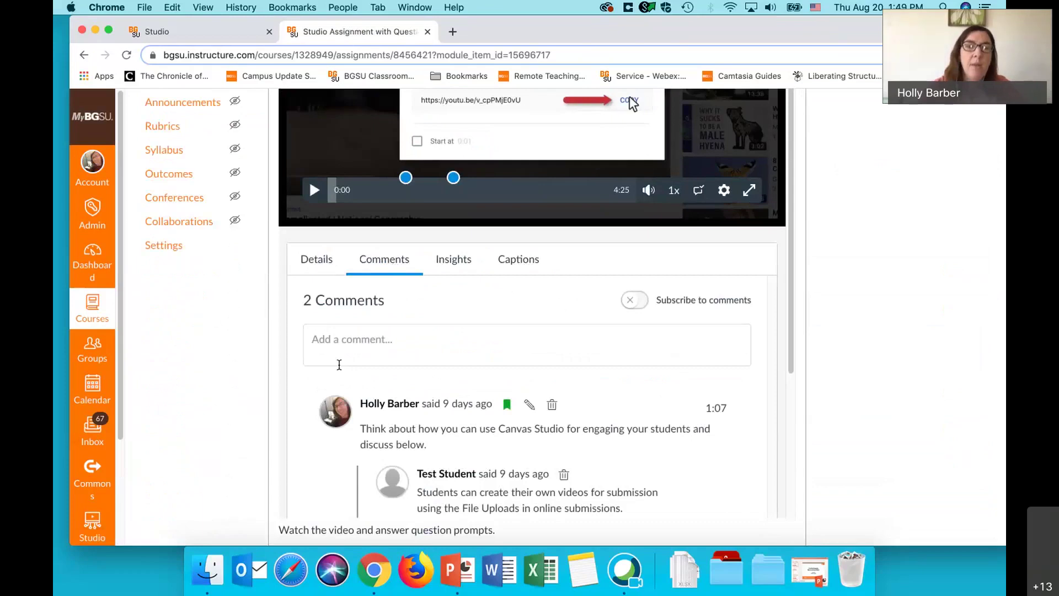
scroll(339, 365, up, 3)
scroll(339, 365, up, 1)
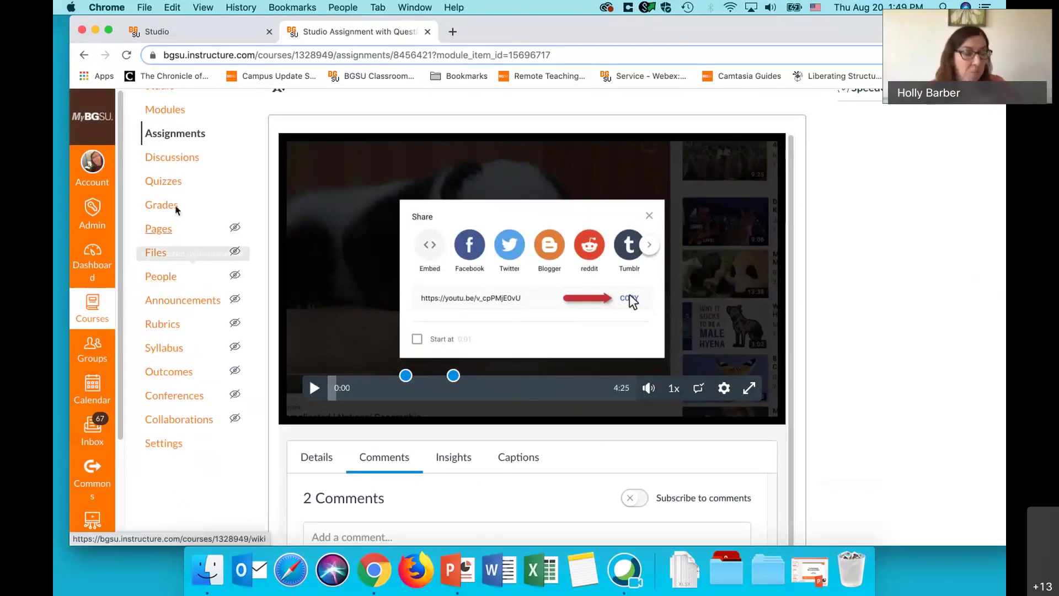
scroll(176, 211, up, 2)
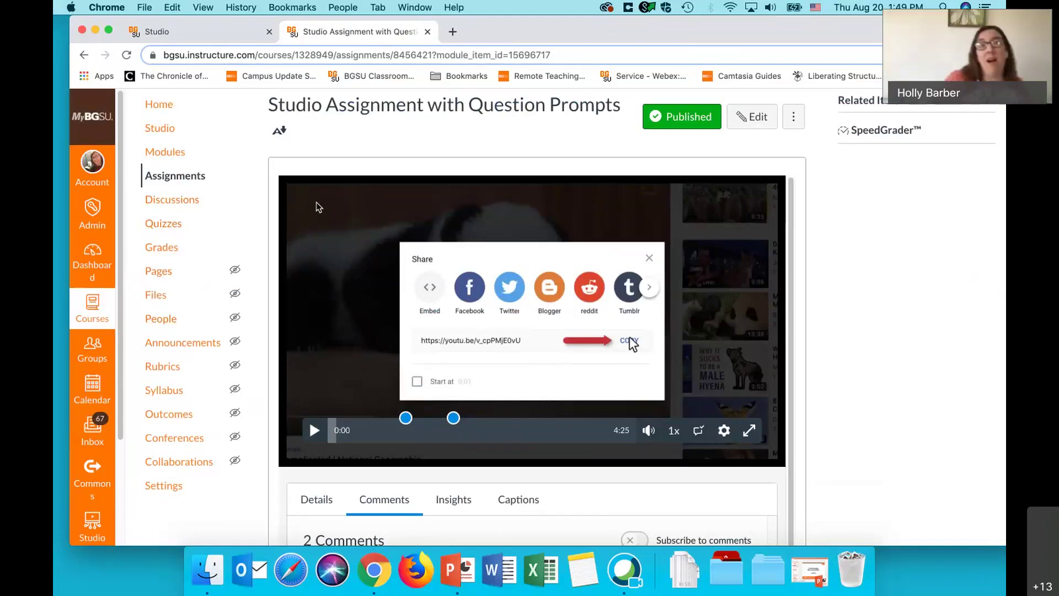
- Create a new page in the course with the title "Video 4 Worskhop"
click(158, 273)
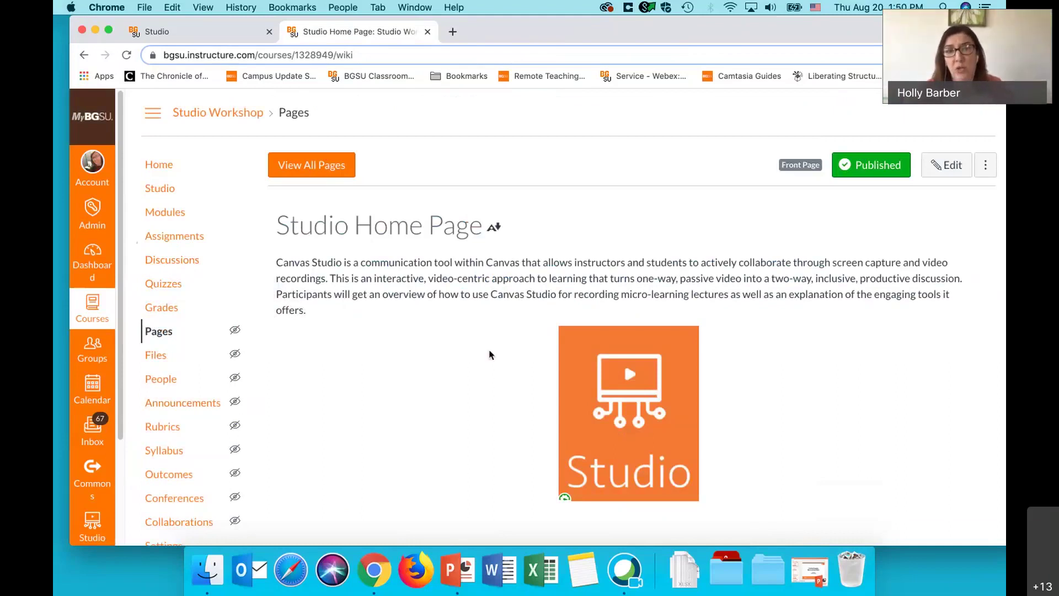
click(292, 166)
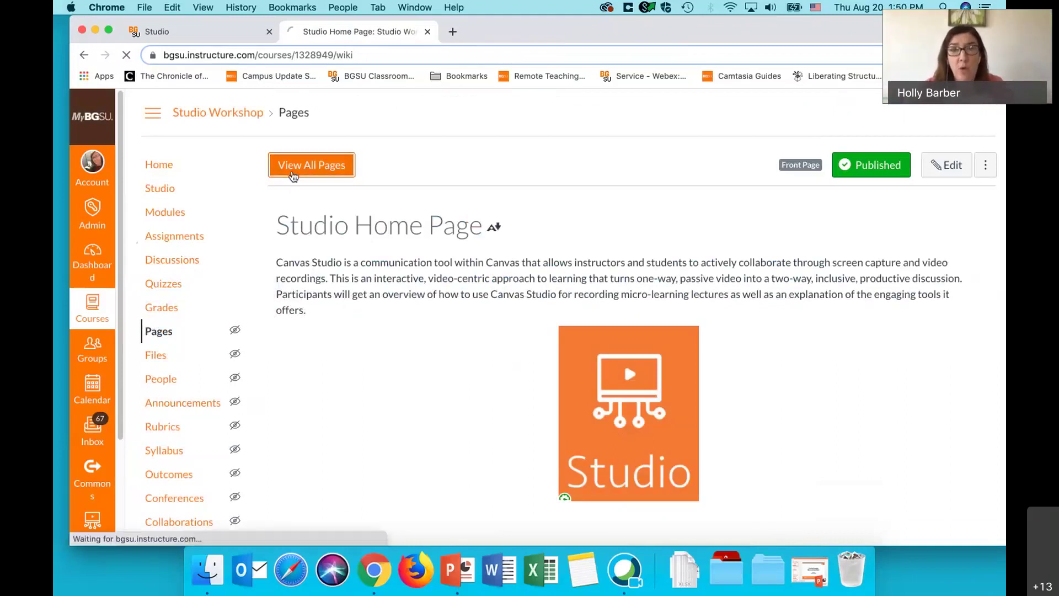
click(937, 164)
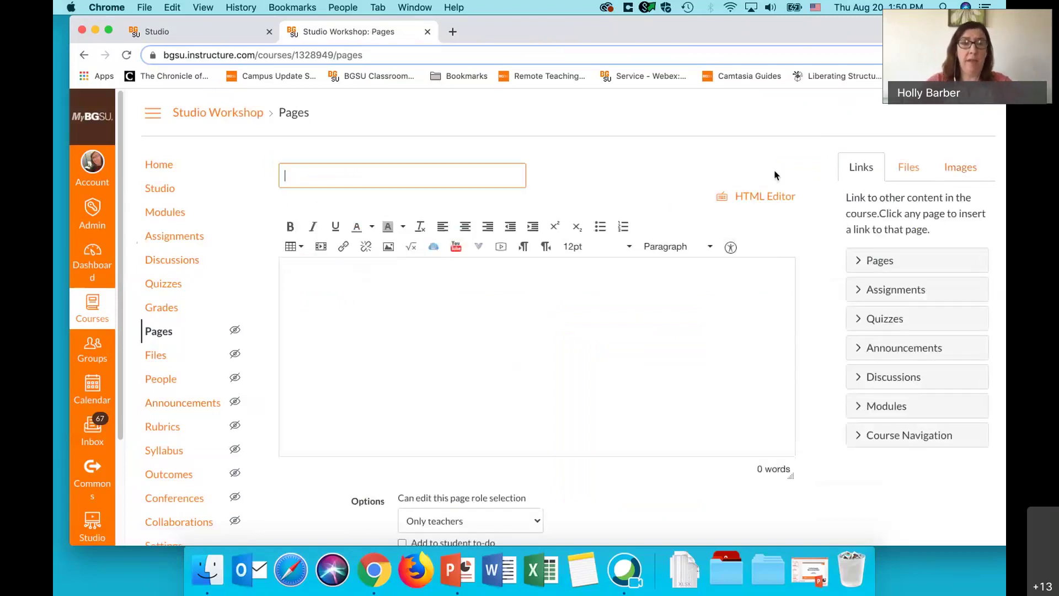
text(Video )
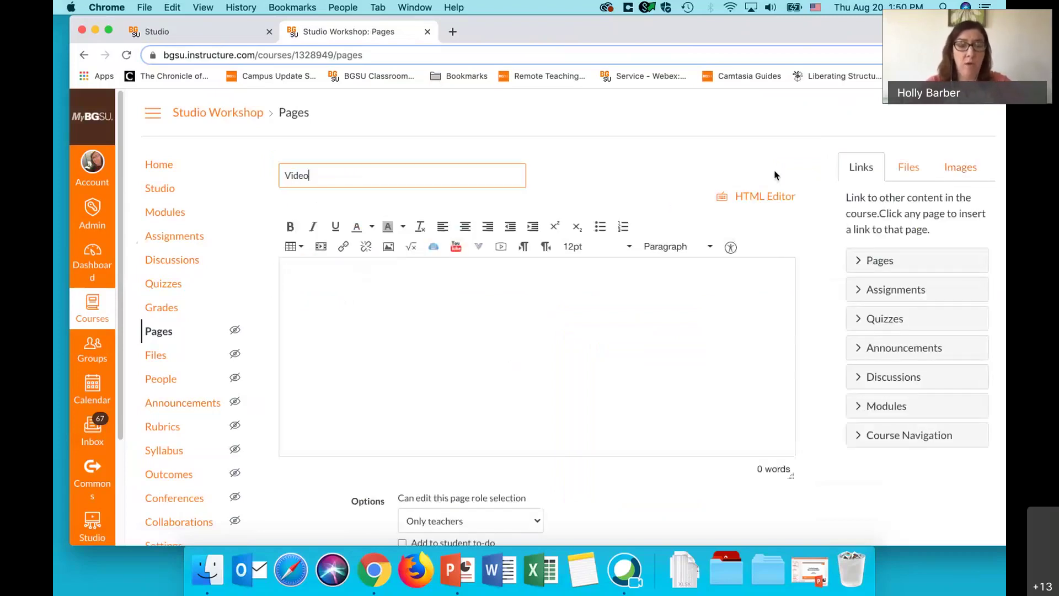
text(4 Worskhp)
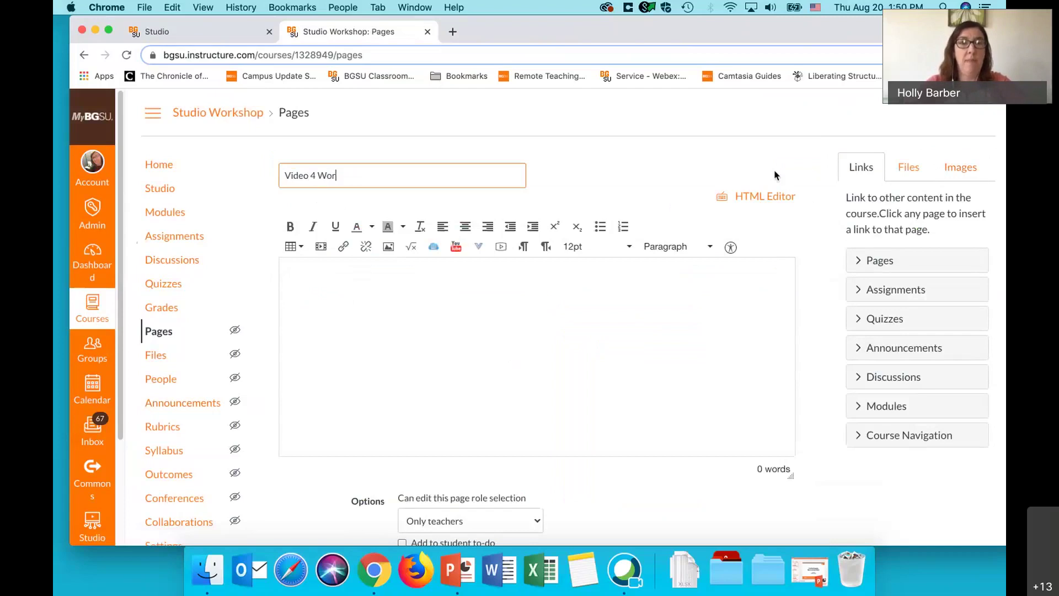
key(BackSpace)
key(BackSpace)
key(BackSpace)
key(BackSpace)
text(kshop)
- Enter "Watch the video and answer questions" as the page's body text and start a new line below it
click(490, 312)
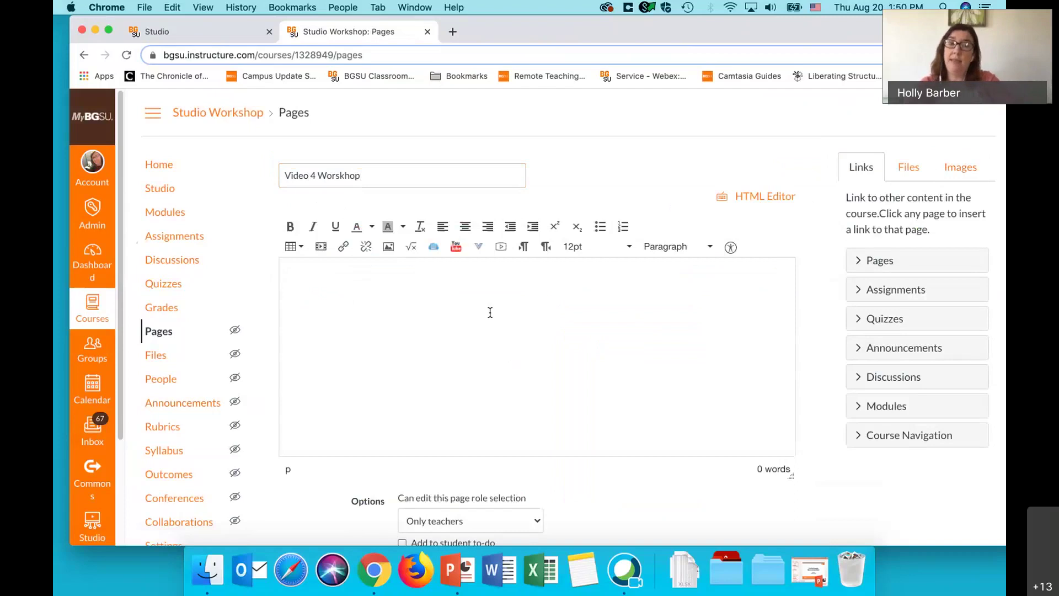
text(W)
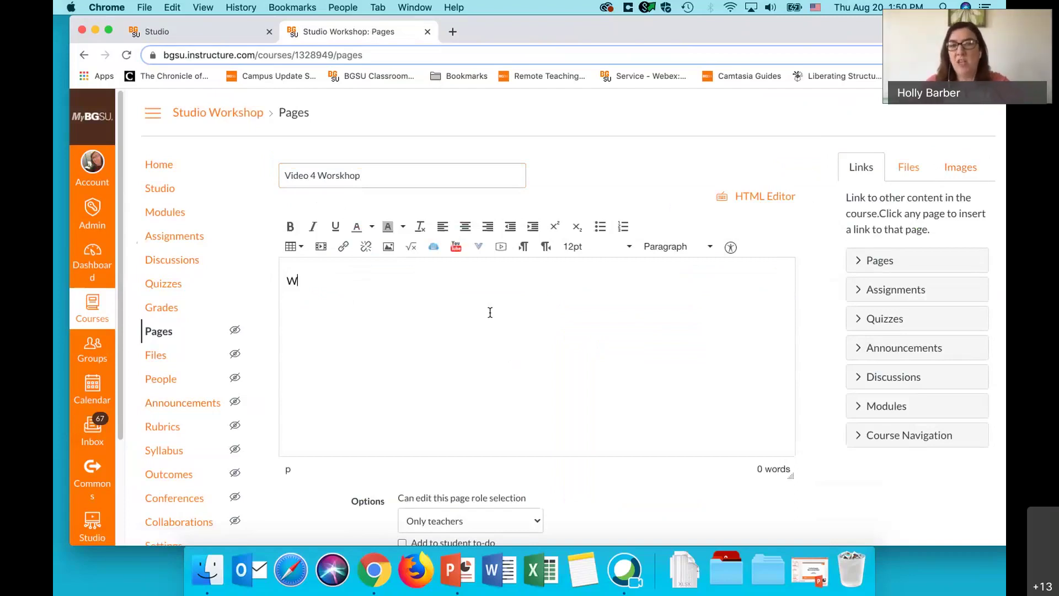
text(atch the )
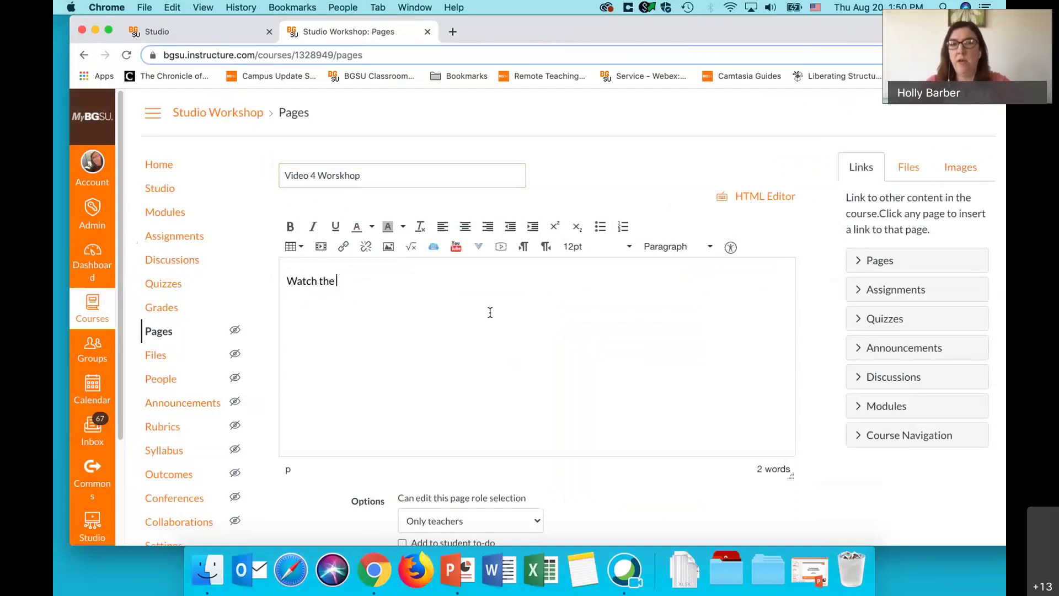
text(video and an)
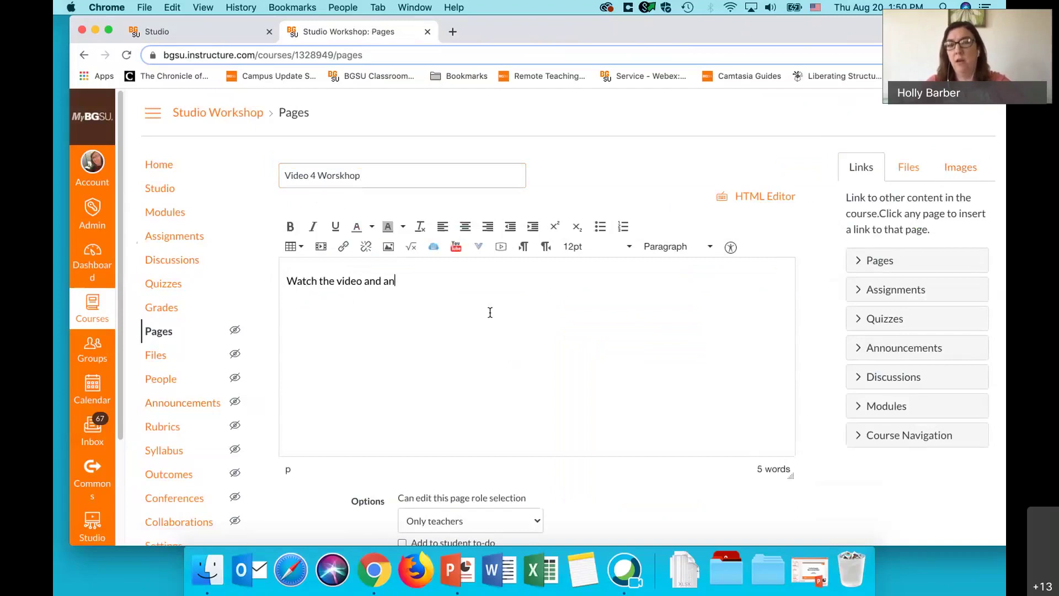
text(swer questions)
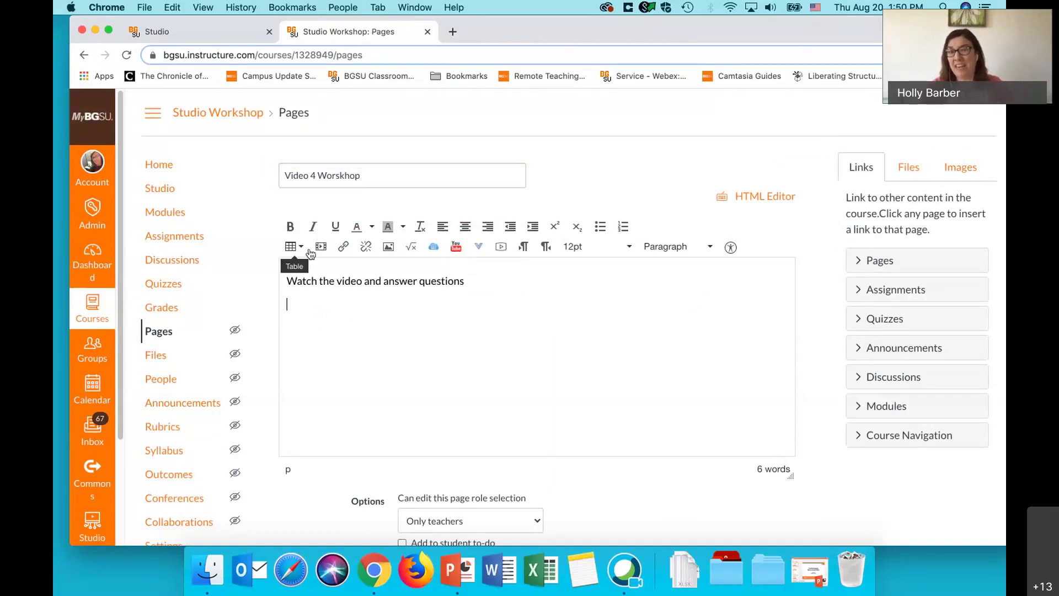
- Embed the Studio Workshop 4 video from Canvas Studio in the page body as a video quiz using Workshop 4 Quiz
click(480, 247)
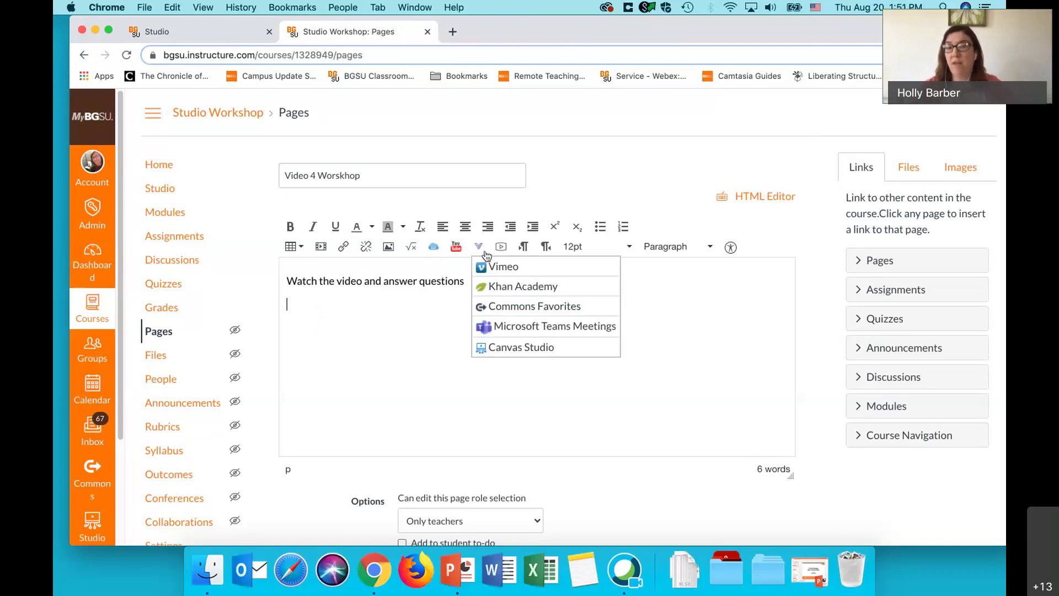
click(500, 347)
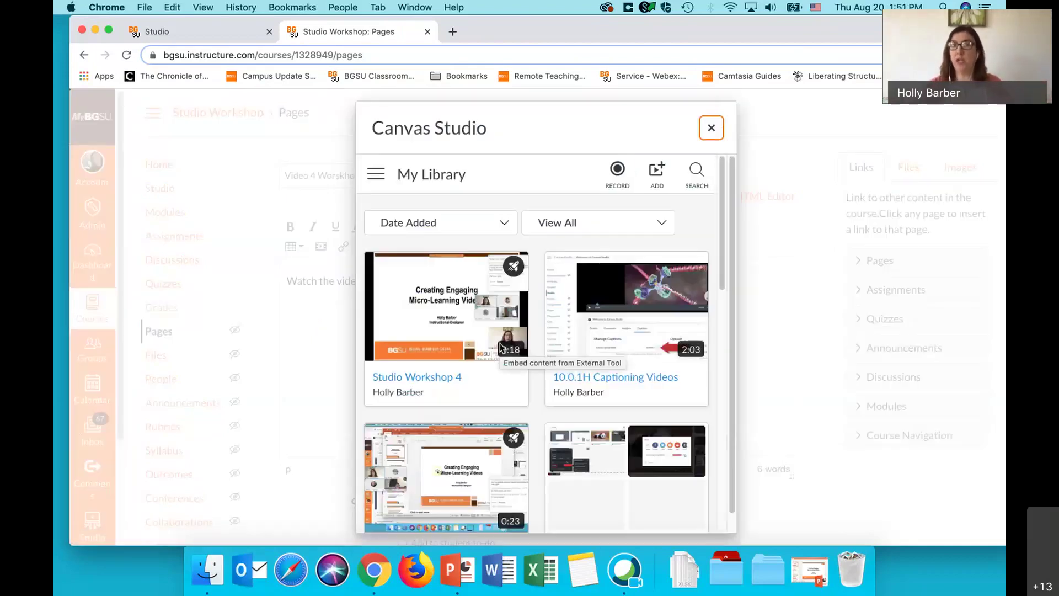
click(459, 307)
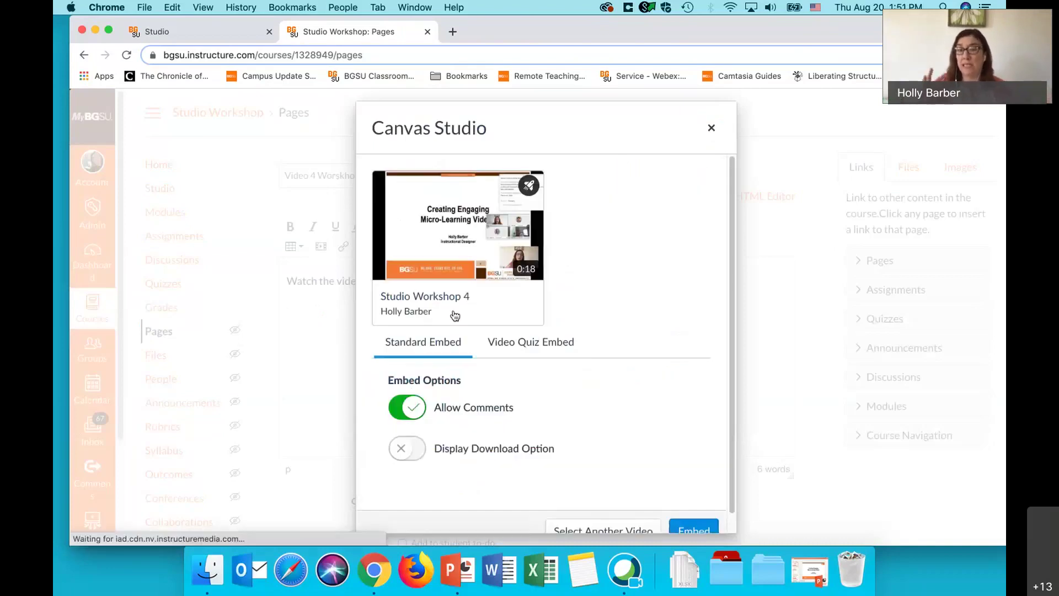
click(510, 343)
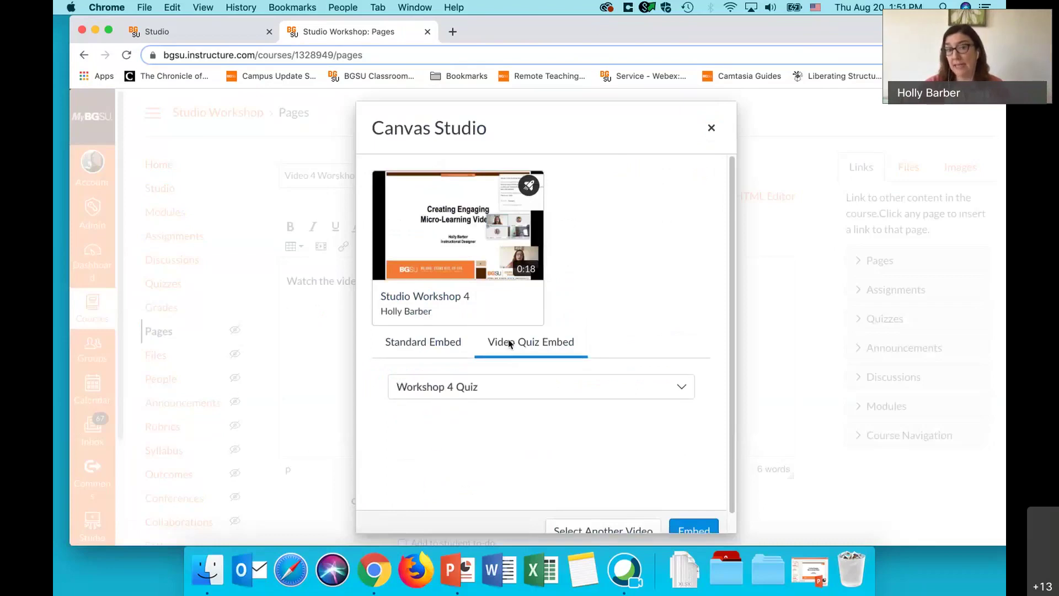
click(497, 386)
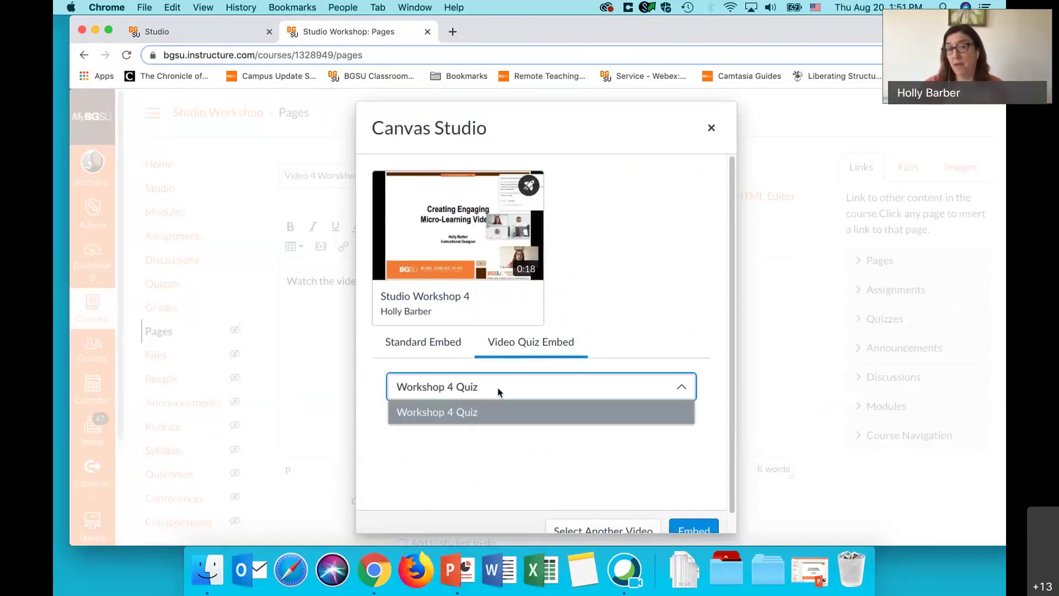
click(472, 411)
scroll(541, 428, down, 1)
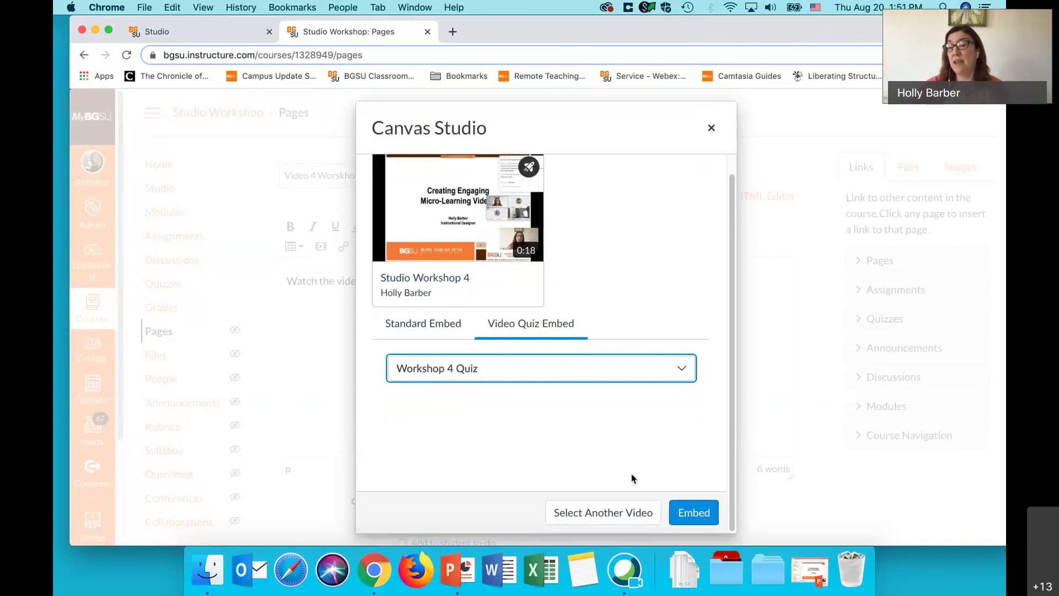
click(708, 514)
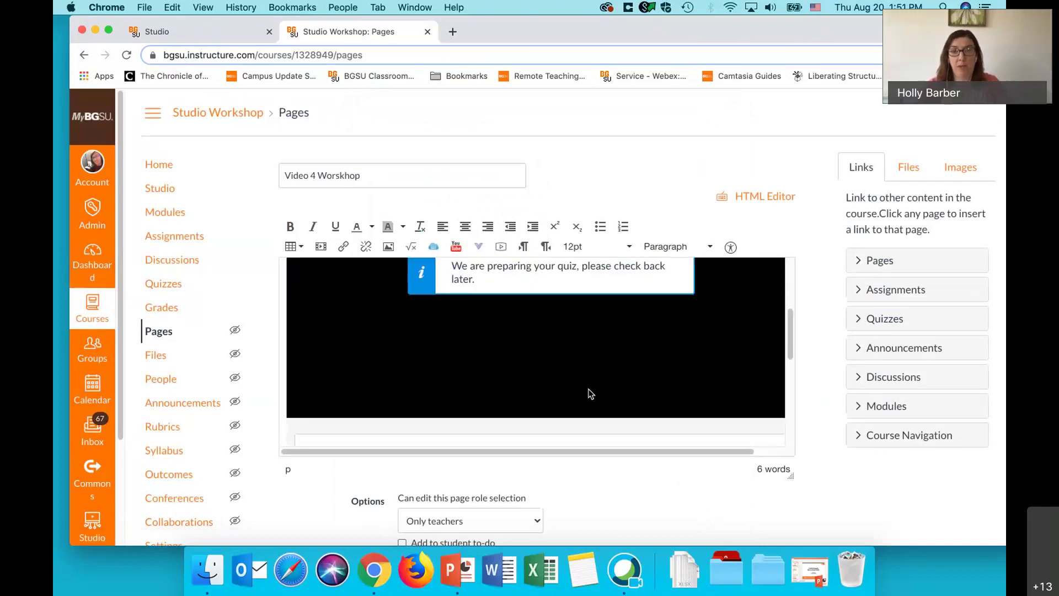
- Check the embedded Workshop 4 Quiz in the page body, and save and publish the page
scroll(589, 394, up, 5)
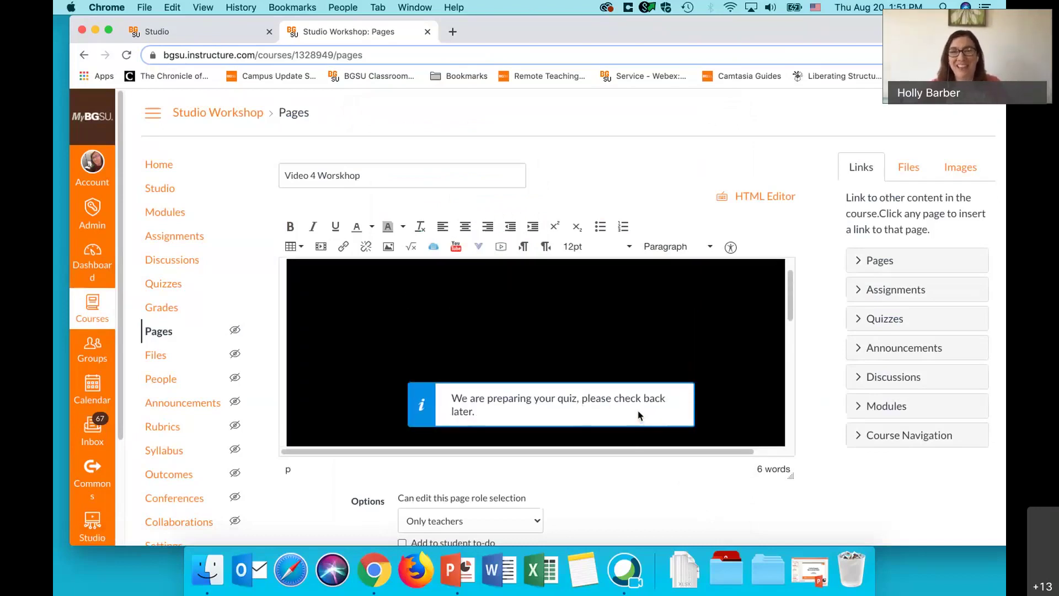
scroll(597, 406, down, 2)
scroll(599, 411, up, 1)
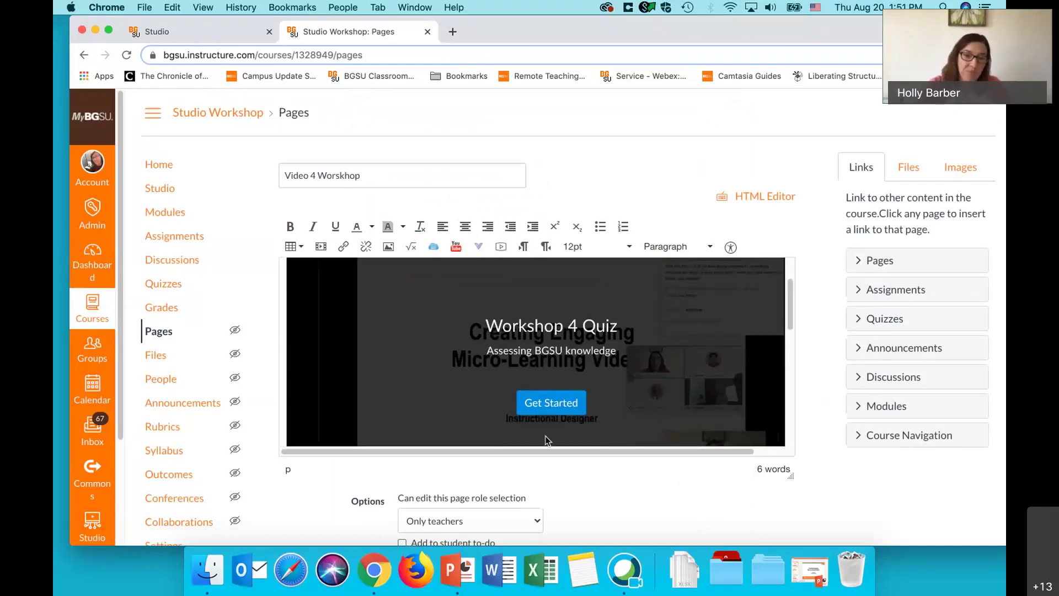
scroll(546, 440, down, 5)
scroll(581, 477, down, 5)
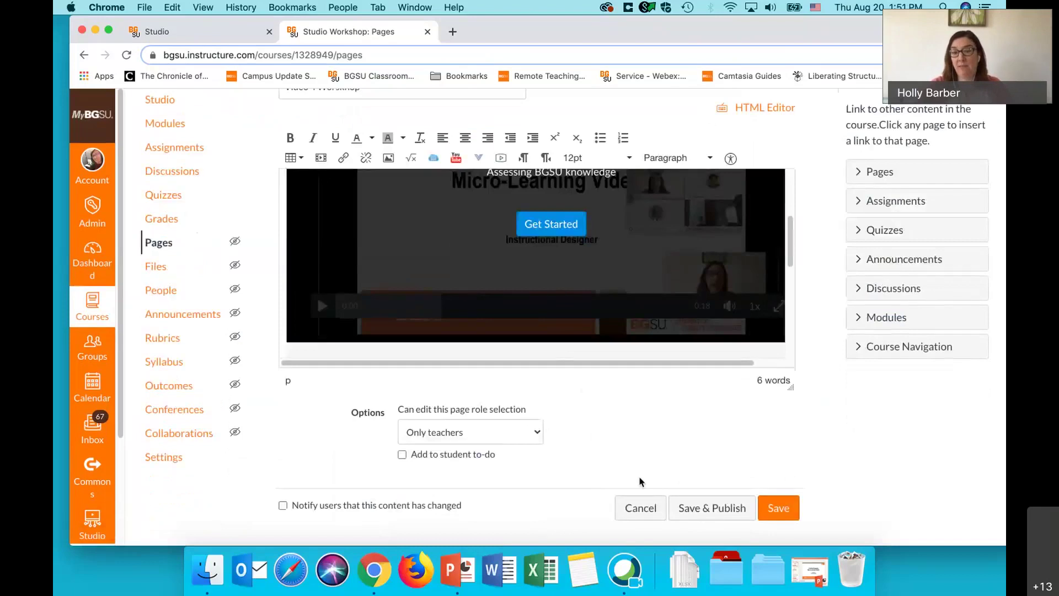
click(710, 511)
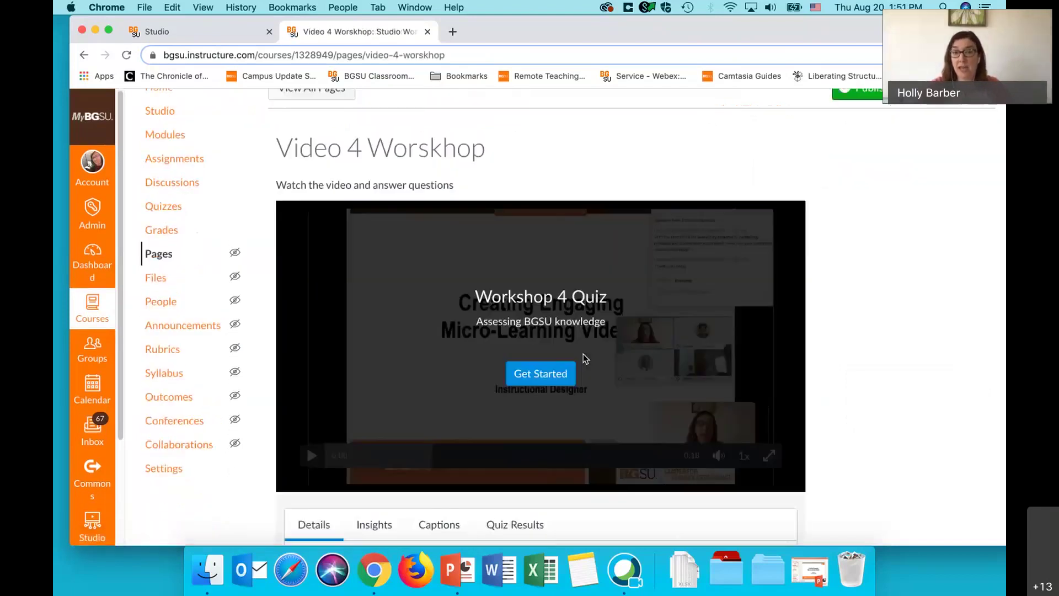
- Add the existing Video 4 Worskhop page to Workshop Module 1 in the course modules
scroll(583, 354, down, 2)
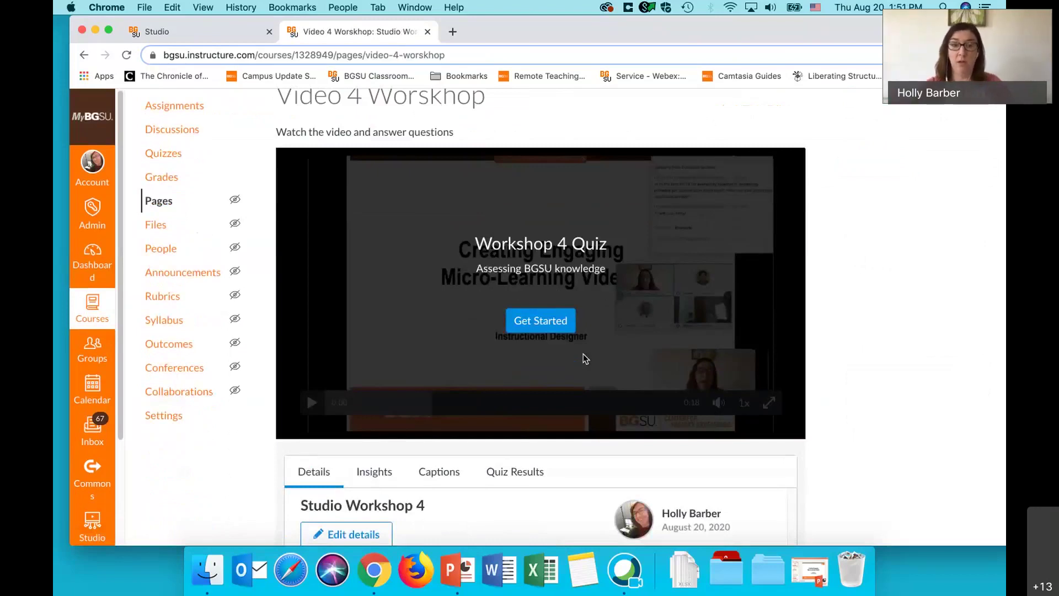
scroll(384, 461, down, 4)
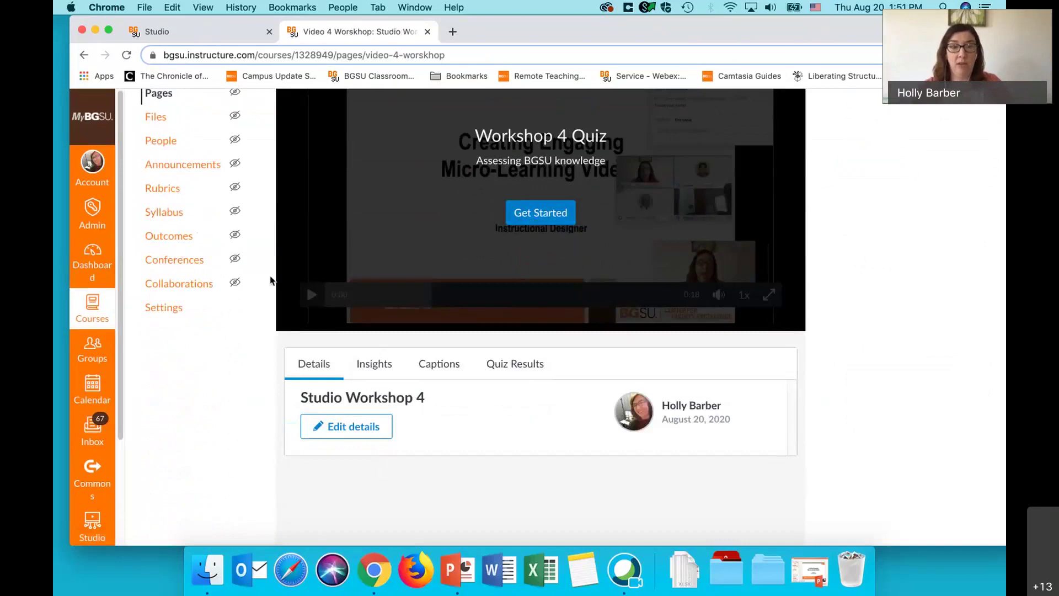
scroll(220, 415, up, 7)
scroll(219, 415, up, 2)
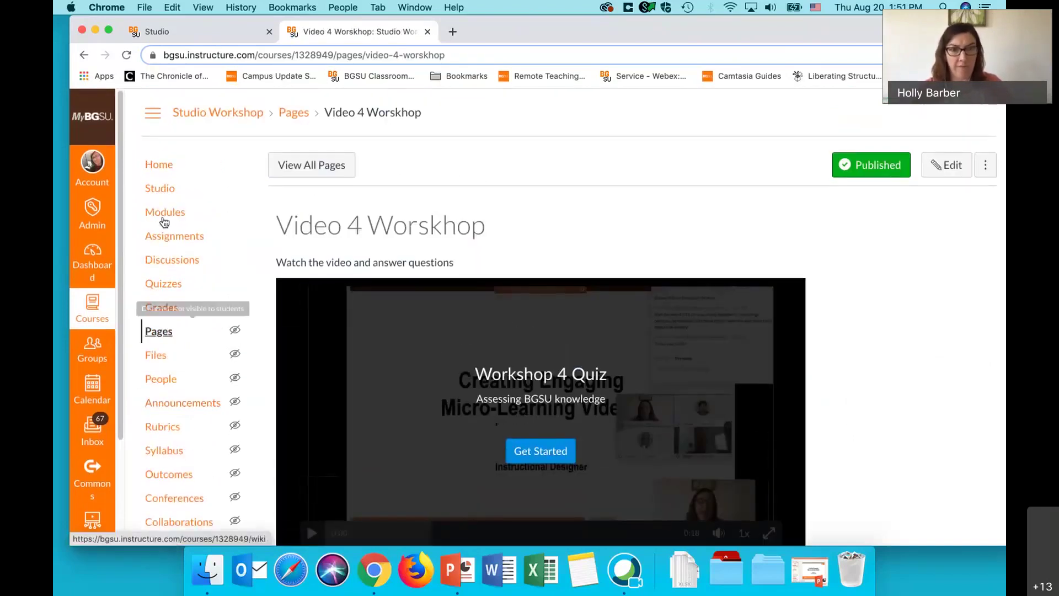
click(164, 214)
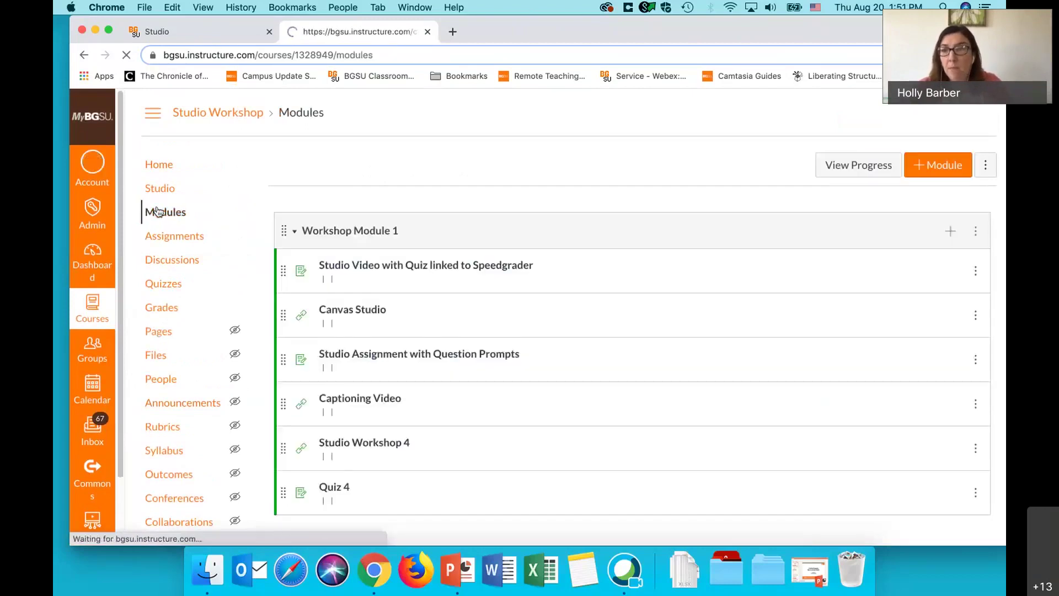
click(953, 230)
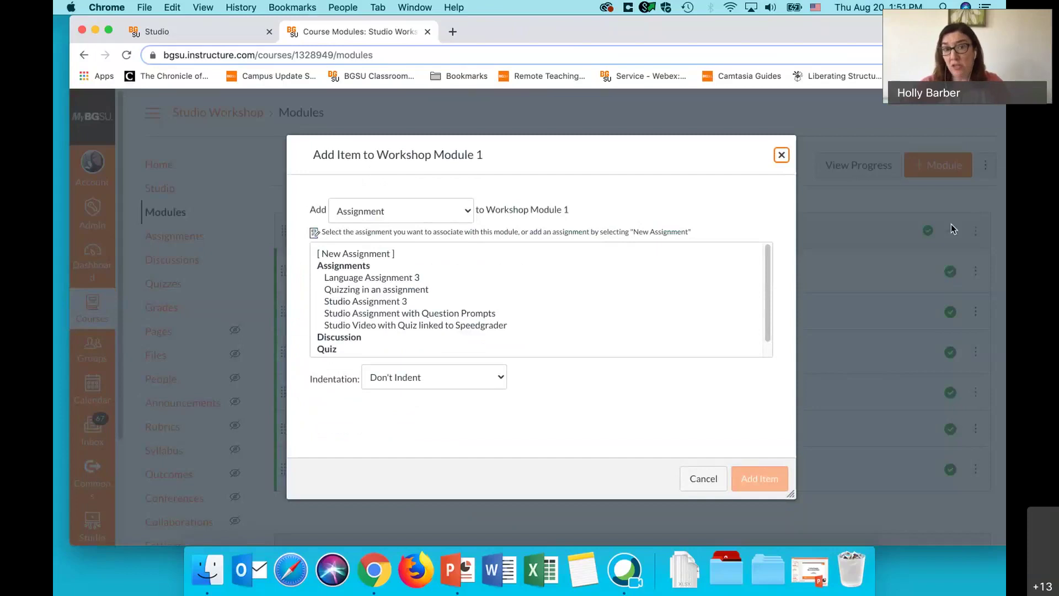
click(465, 212)
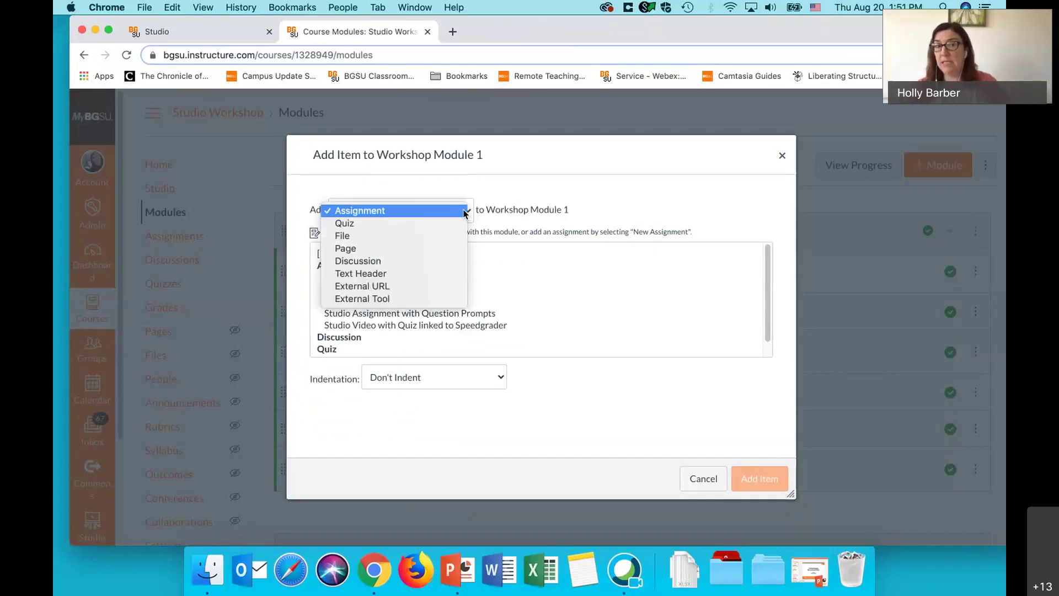
click(429, 248)
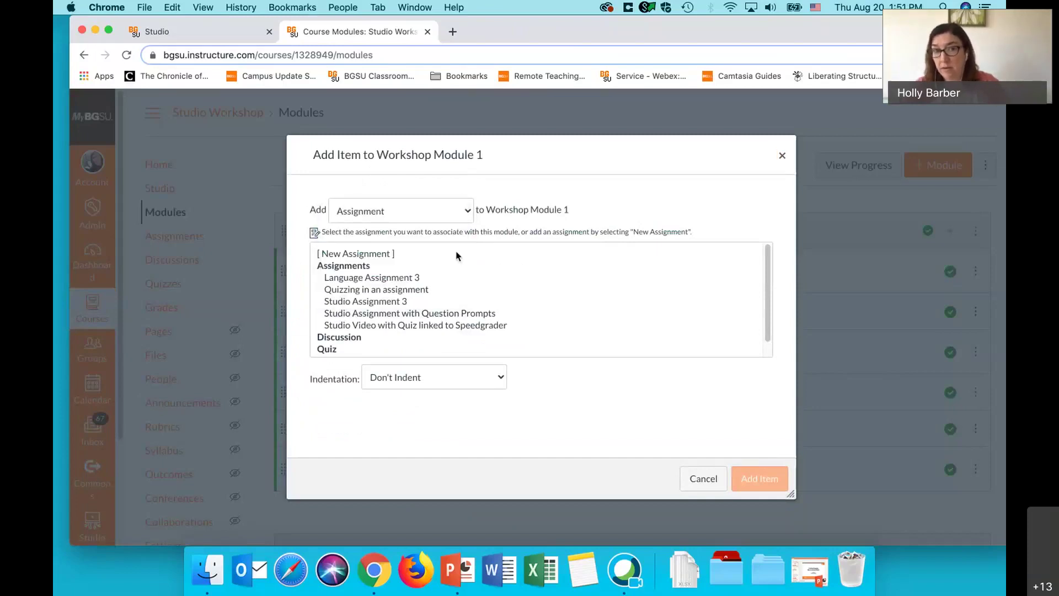
click(388, 290)
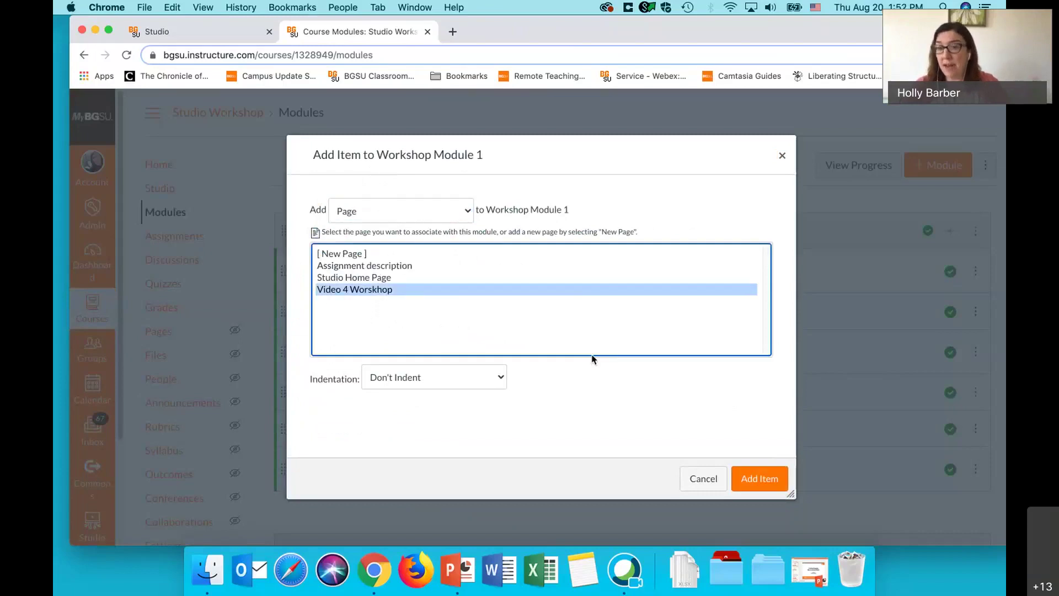
click(758, 479)
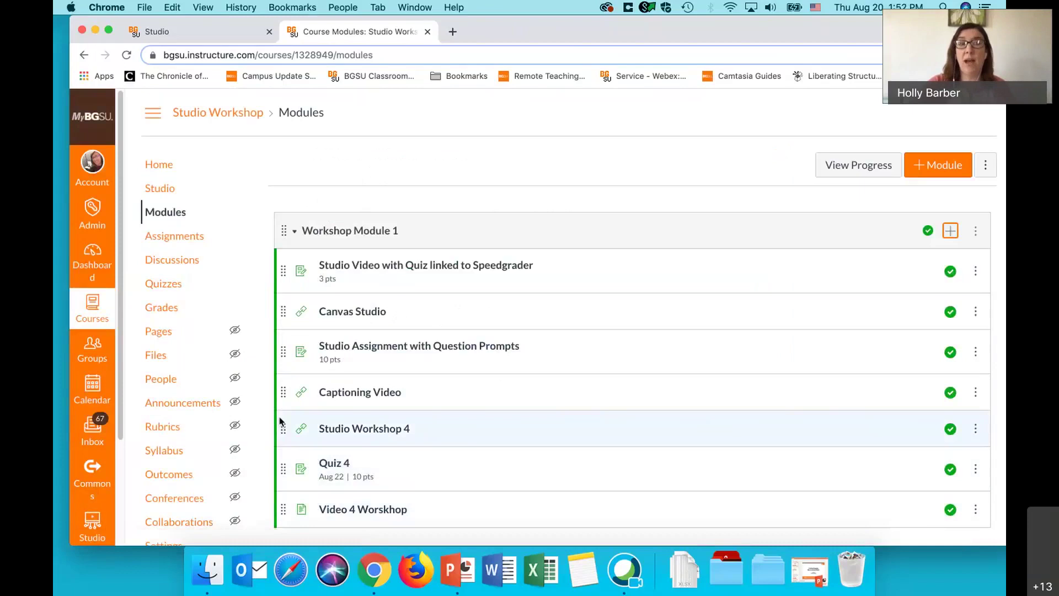
- Switch the course to Student View and open the Video 4 Worskhop page from Workshop Module 1
click(159, 163)
click(160, 164)
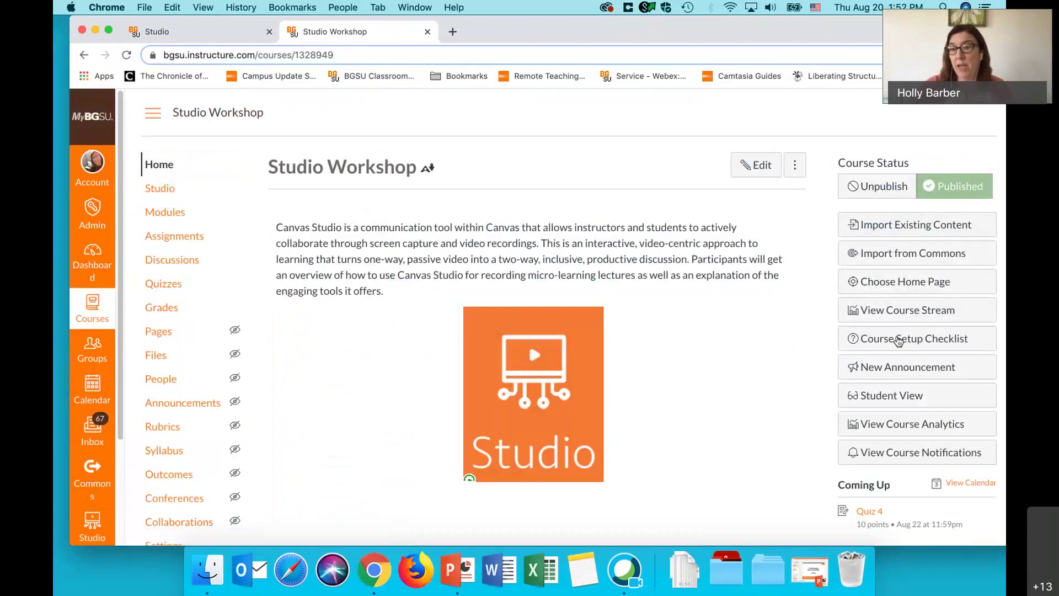
click(902, 400)
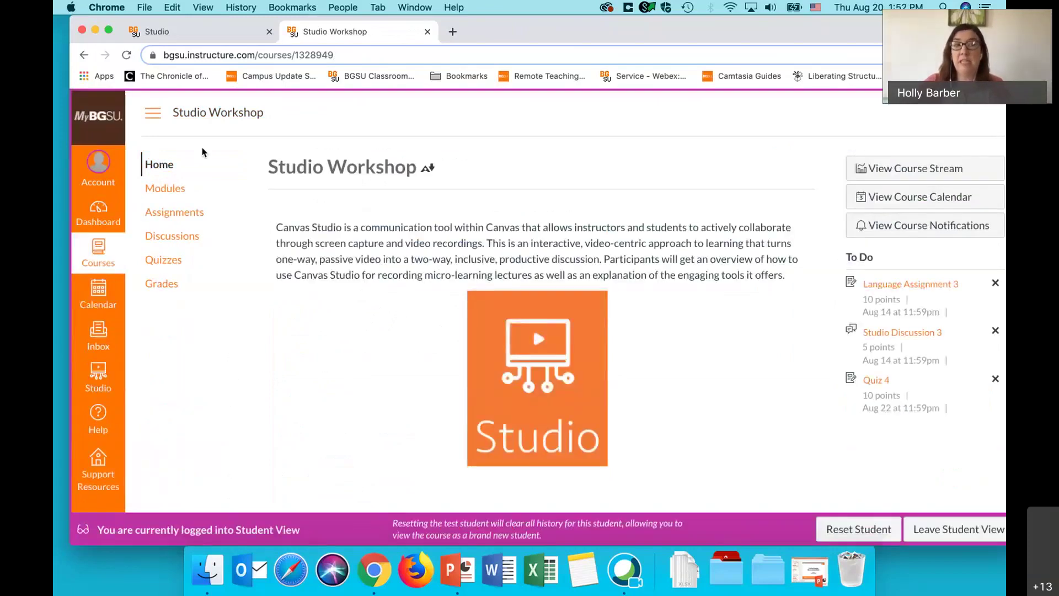
click(176, 189)
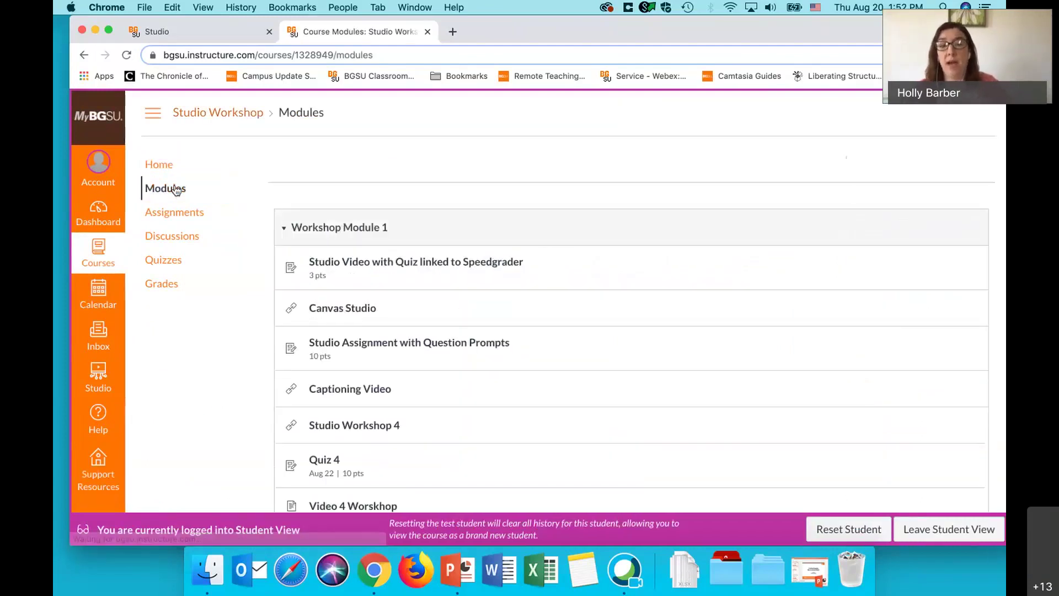
scroll(426, 340, down, 3)
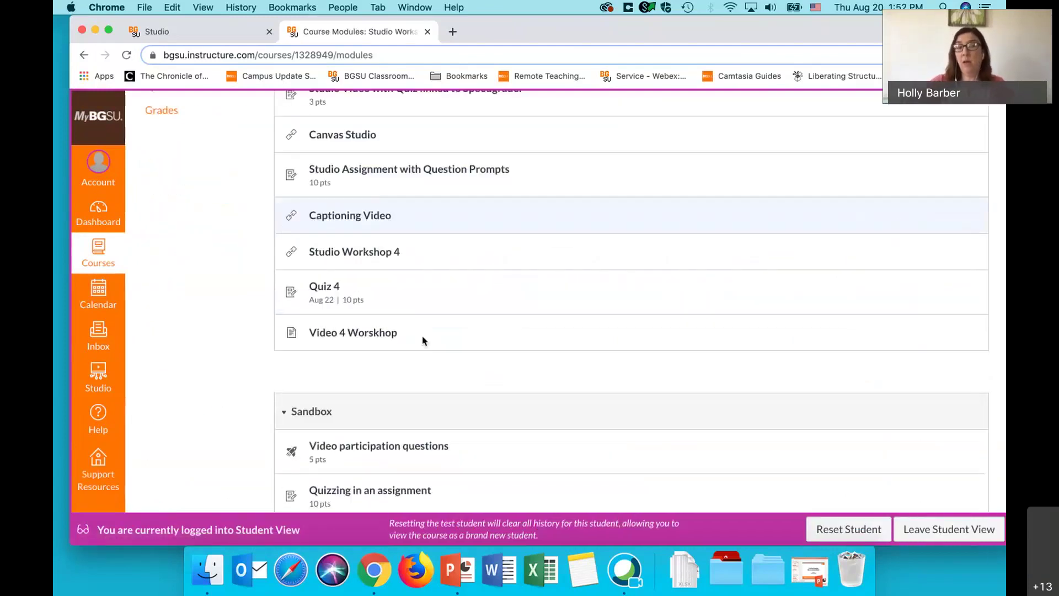
click(335, 332)
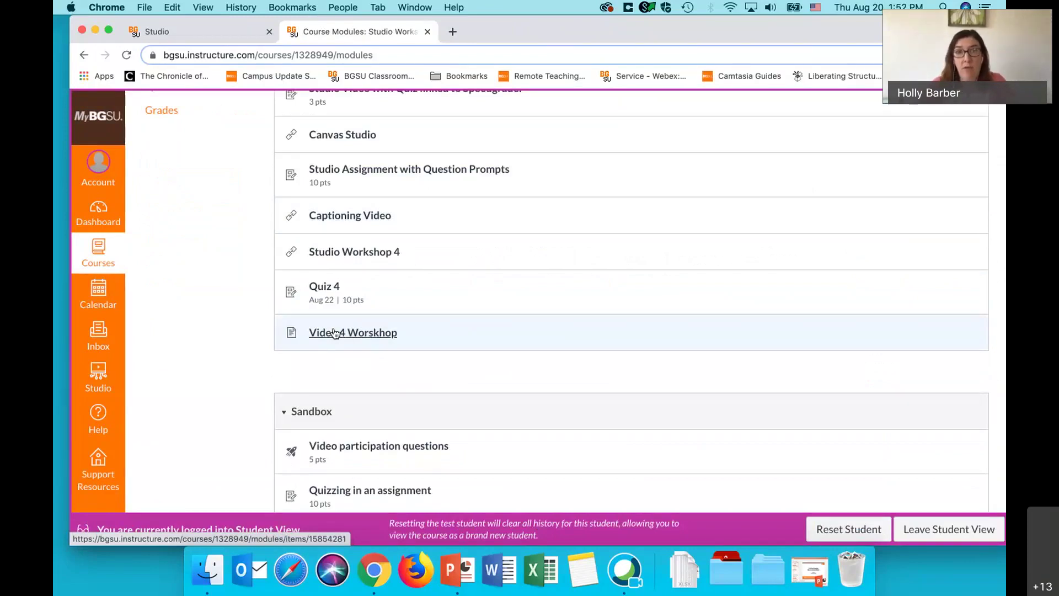
click(339, 337)
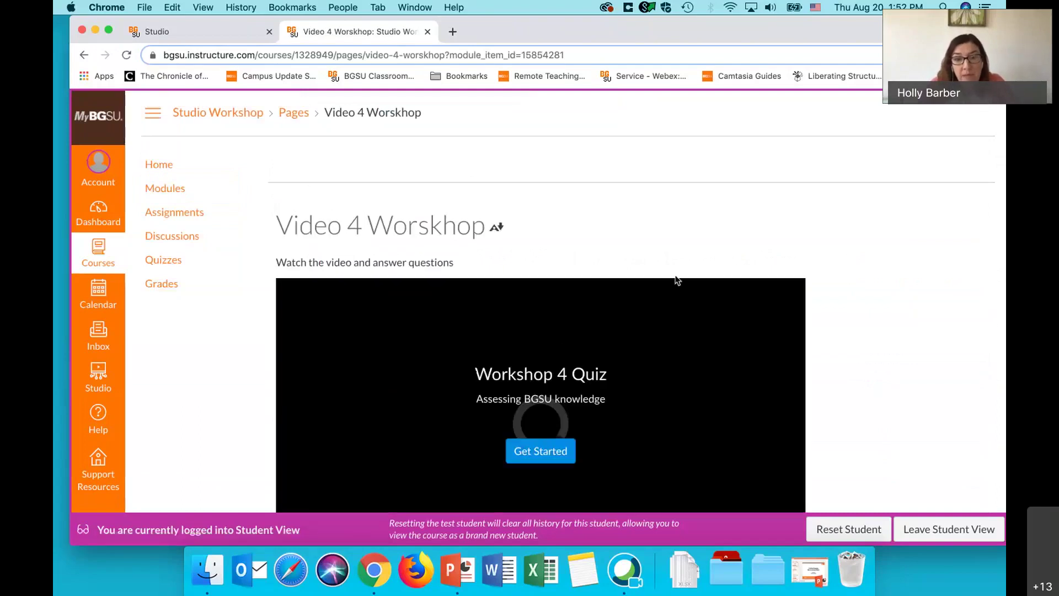
- Start the embedded Workshop 4 Quiz as the test student and answer question 1 about the BGSU mascot with Falcon
scroll(677, 280, down, 5)
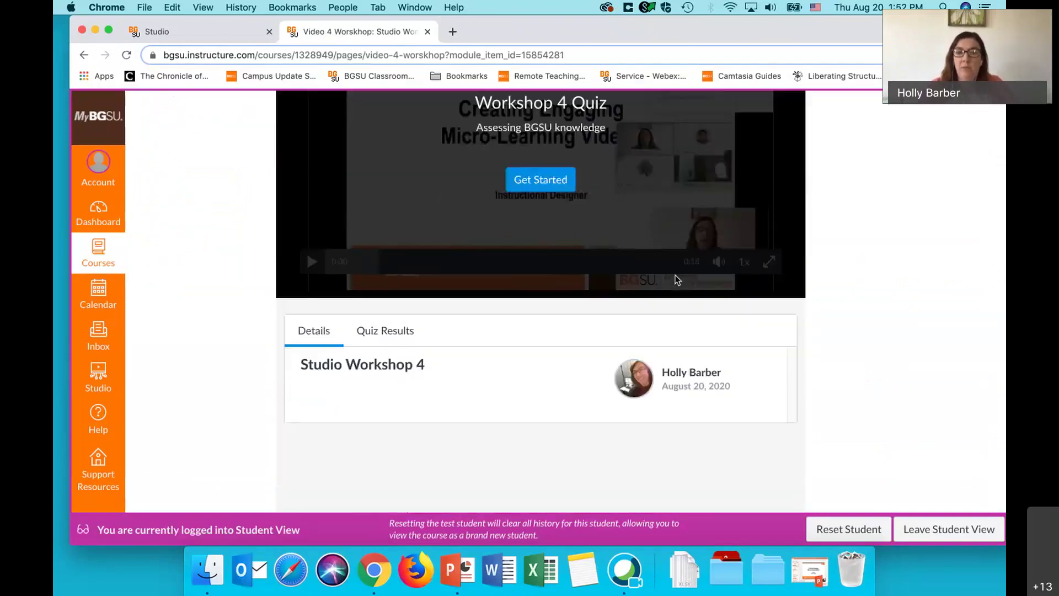
scroll(674, 281, up, 2)
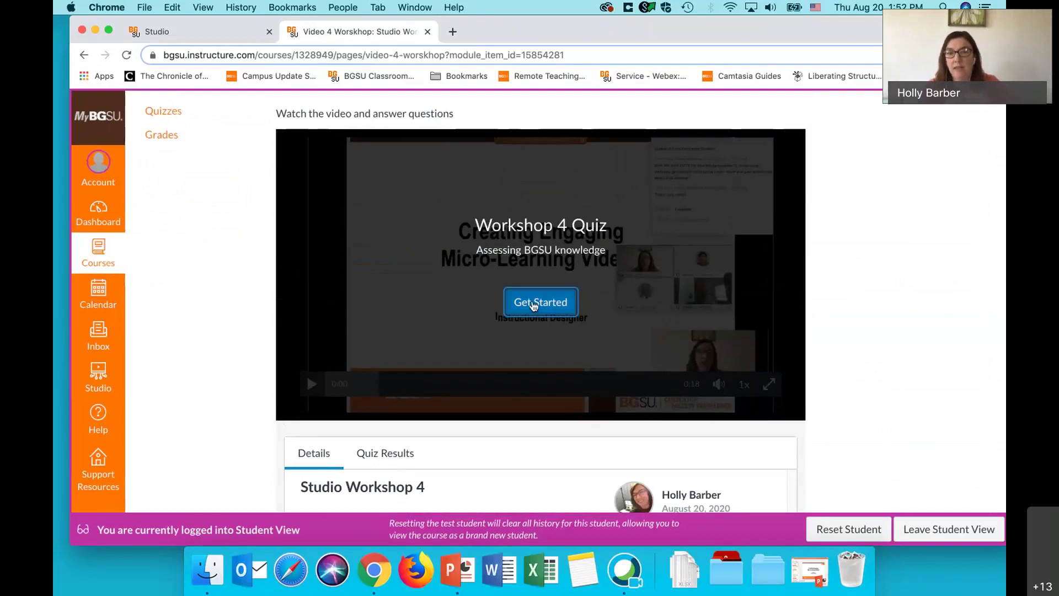
click(534, 304)
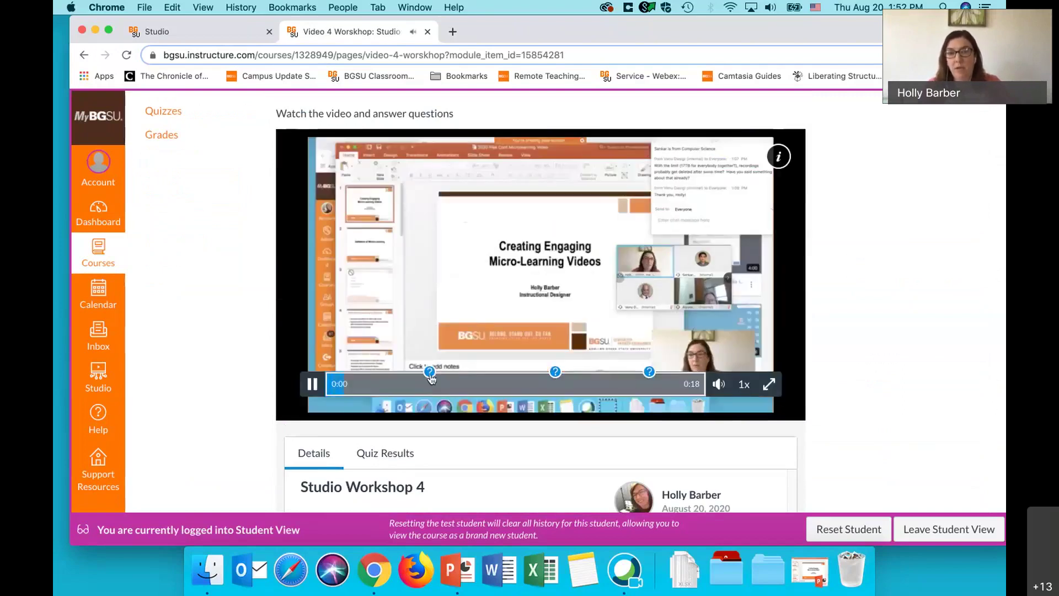
click(430, 373)
click(321, 302)
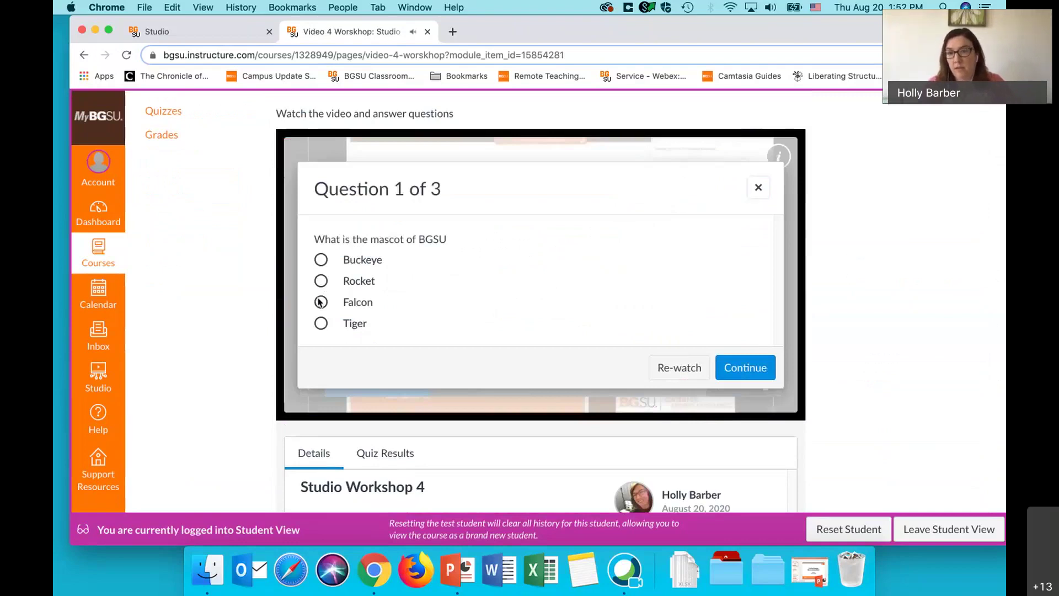
click(739, 367)
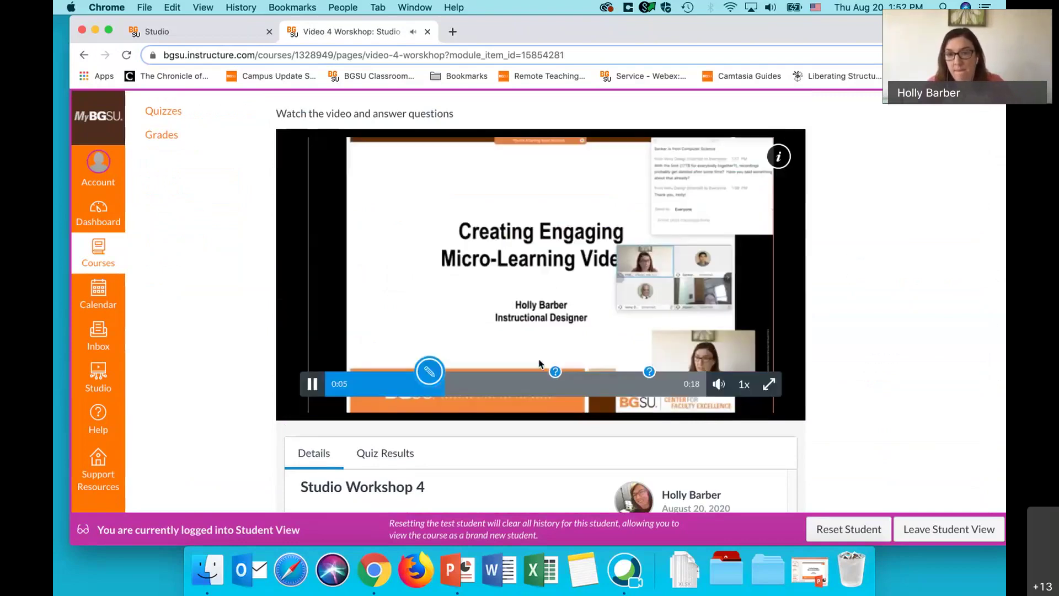
- Jump to question 2 in the video and answer the founding-year statement with False
click(555, 371)
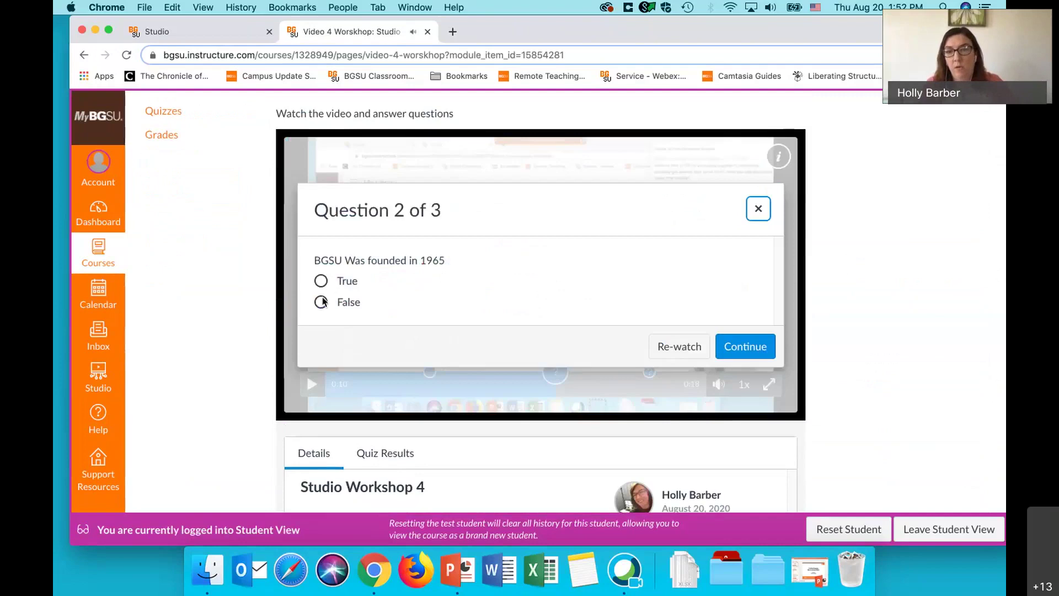
click(321, 302)
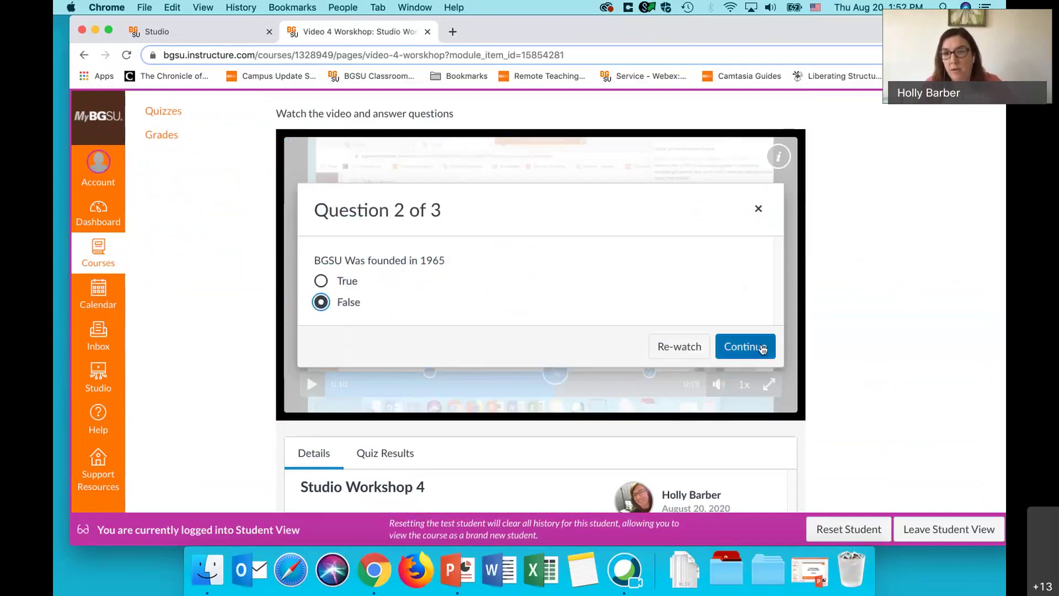
click(762, 348)
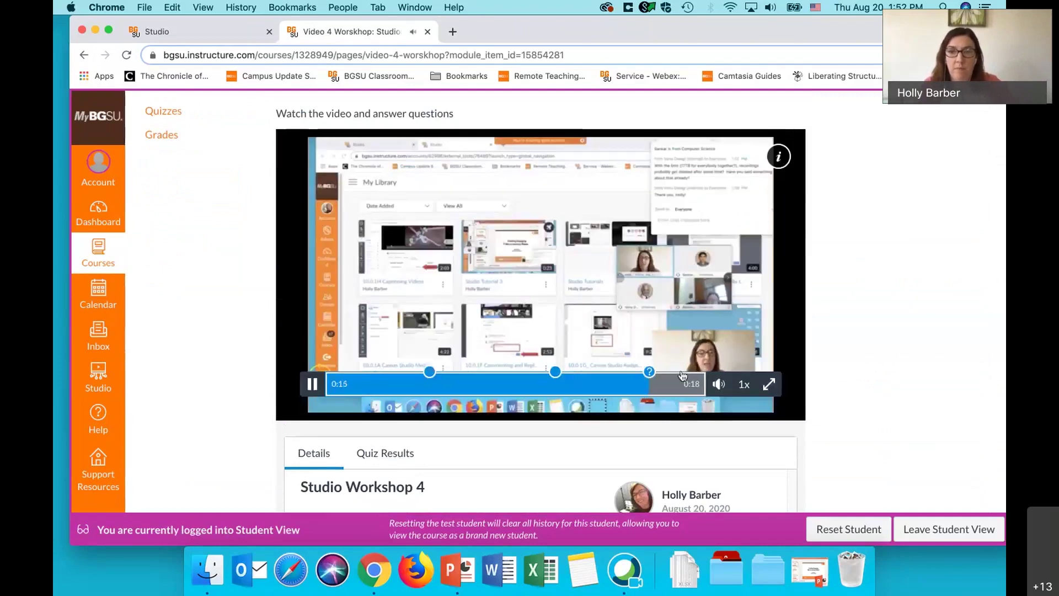
- Answer question 3 about the mascots' names with Fran and Frieda, then submit the Workshop 4 Quiz
click(321, 302)
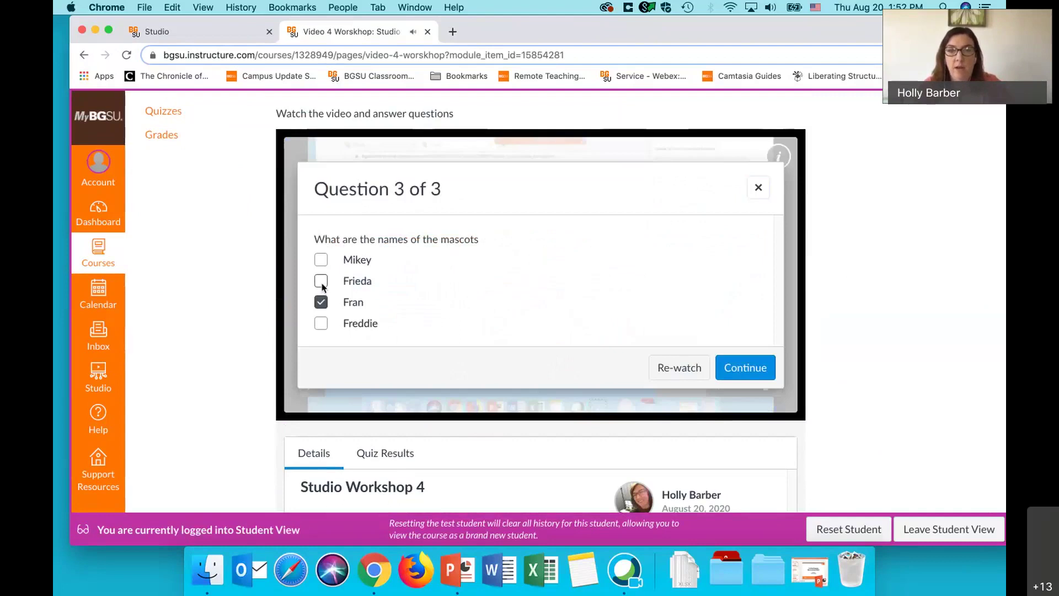
click(321, 281)
click(748, 368)
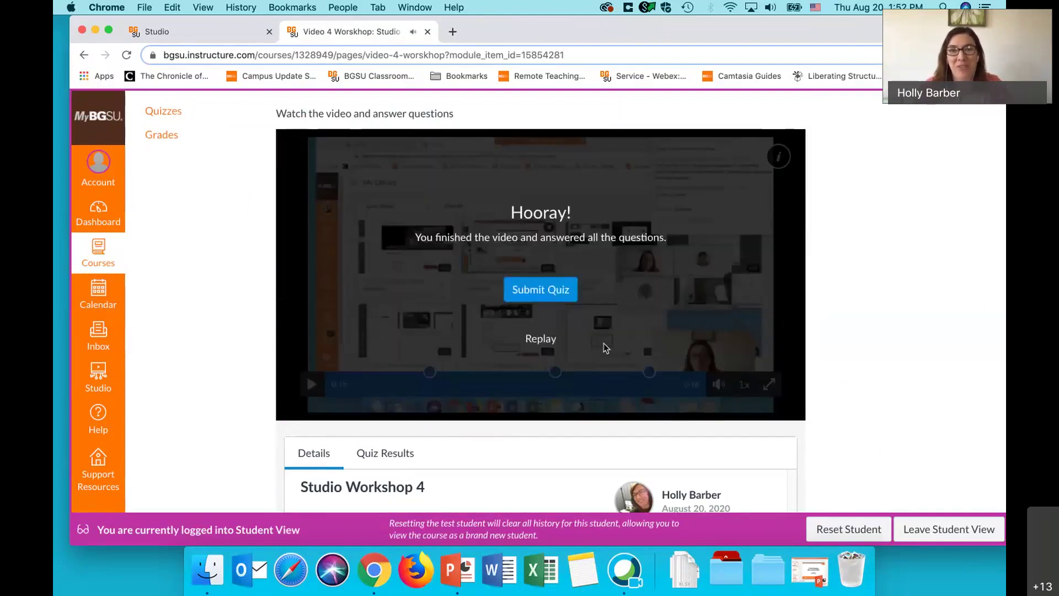
click(543, 295)
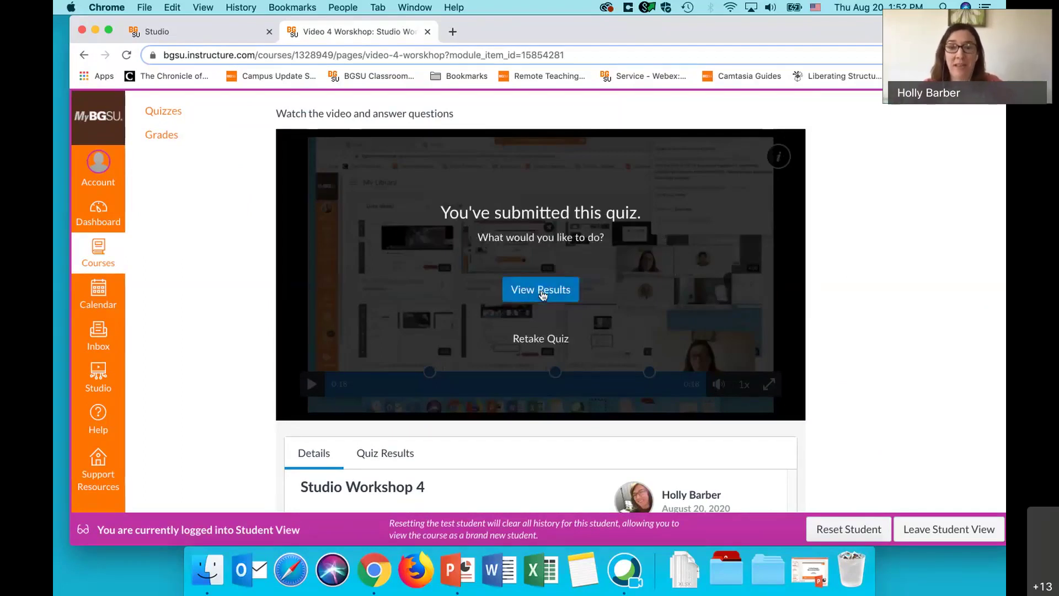
- View the submitted quiz's results and examine the score, the time for the attempt and the marking of each answer
scroll(543, 295, down, 1)
click(540, 276)
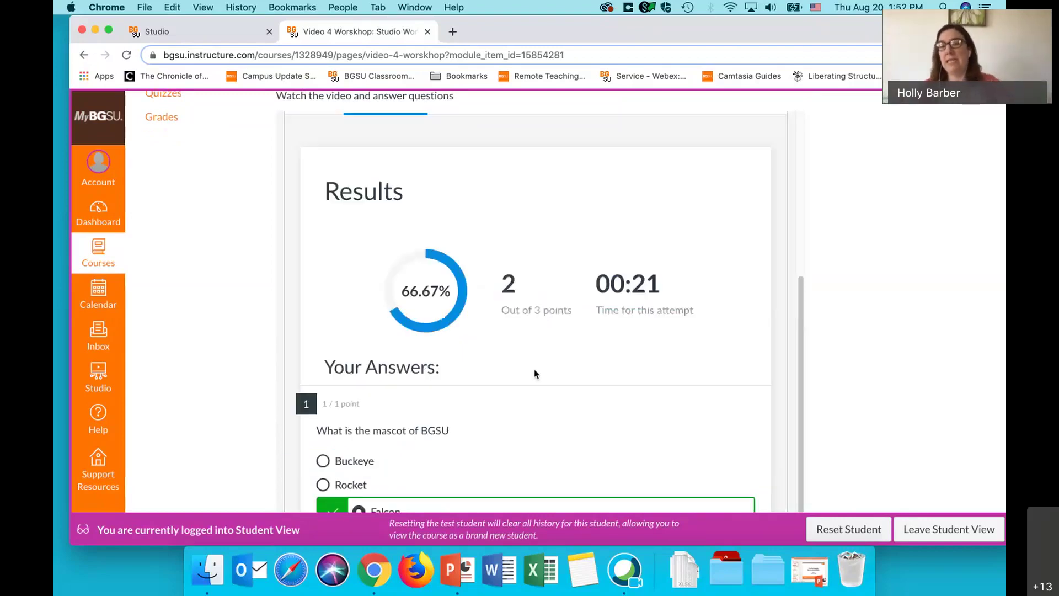
scroll(535, 374, down, 2)
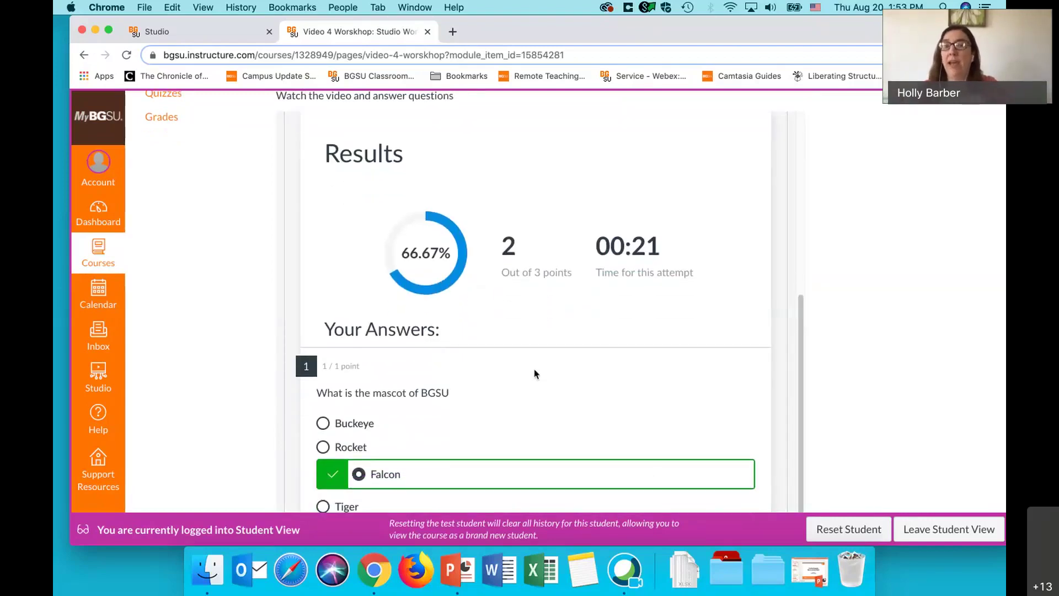
scroll(419, 278, down, 2)
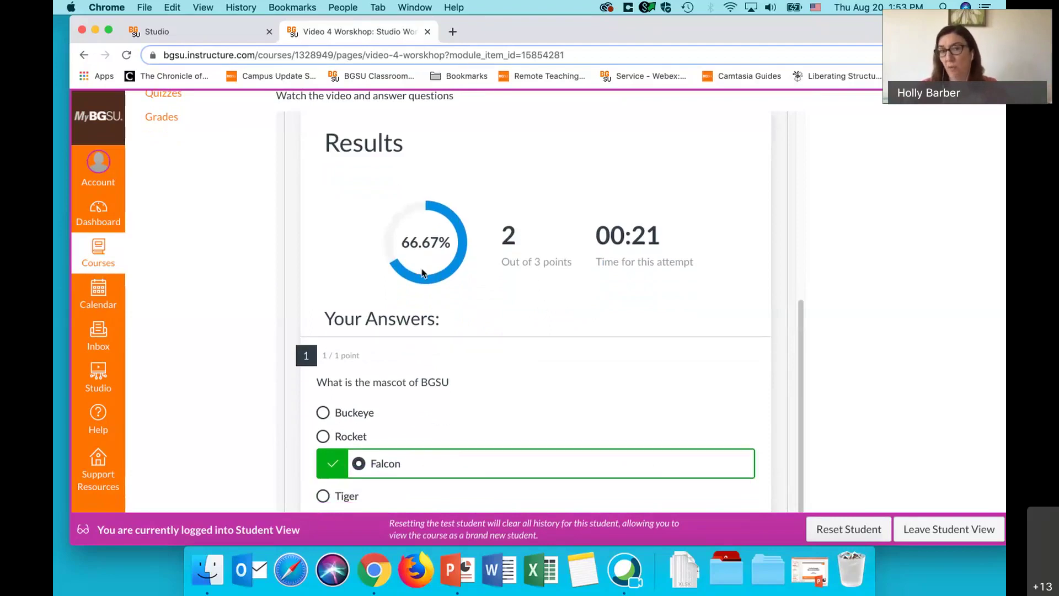
scroll(423, 271, down, 2)
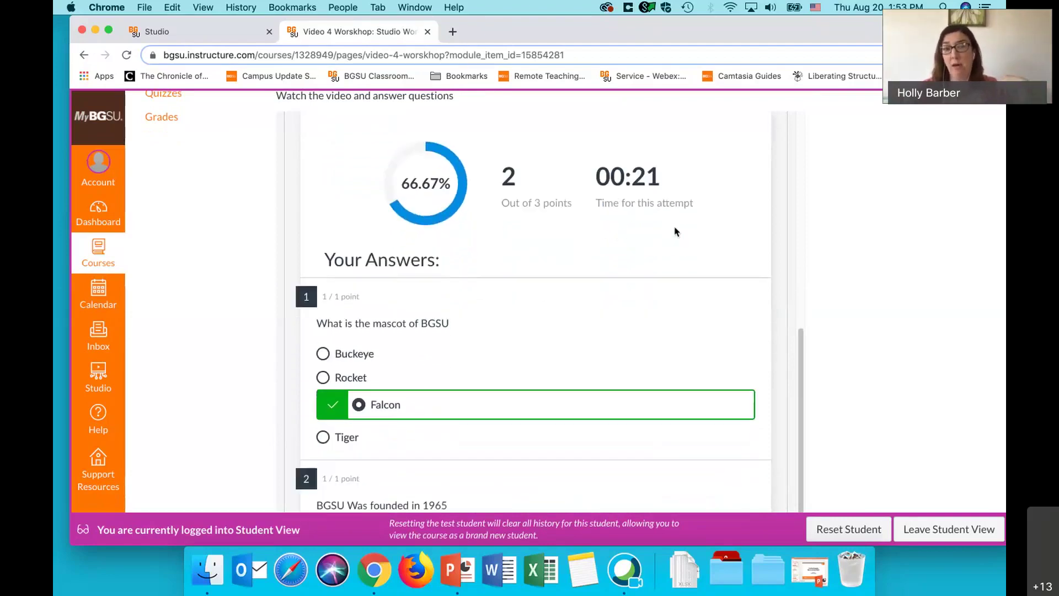
scroll(401, 339, down, 6)
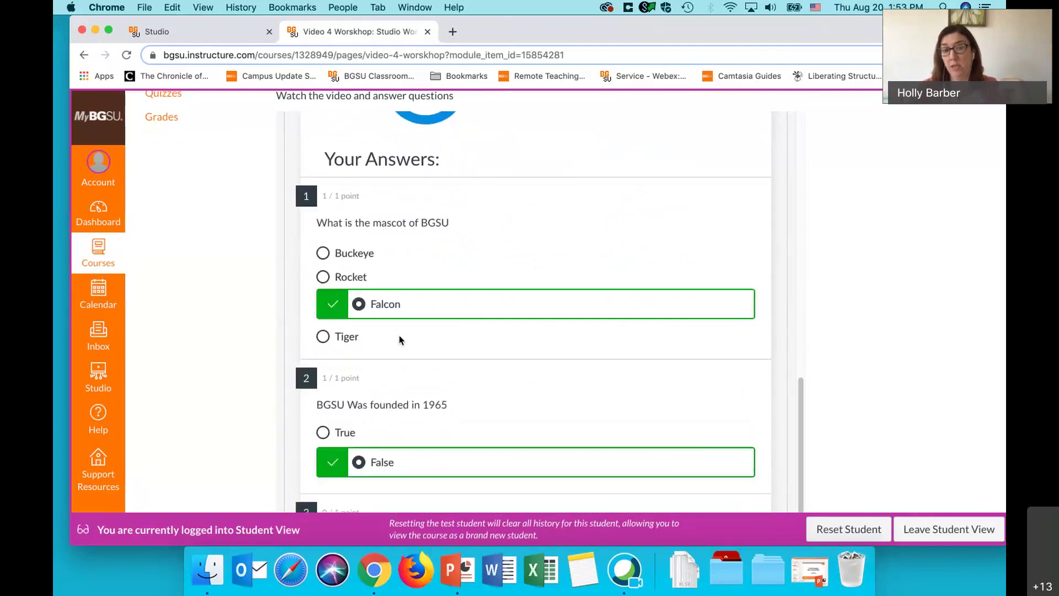
scroll(400, 339, down, 7)
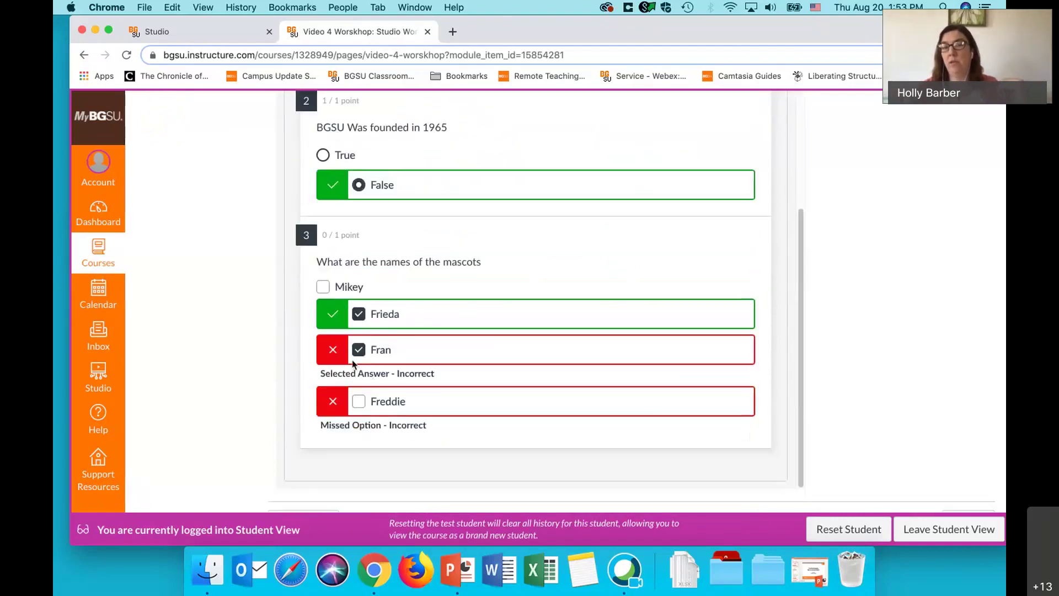
scroll(426, 418, down, 2)
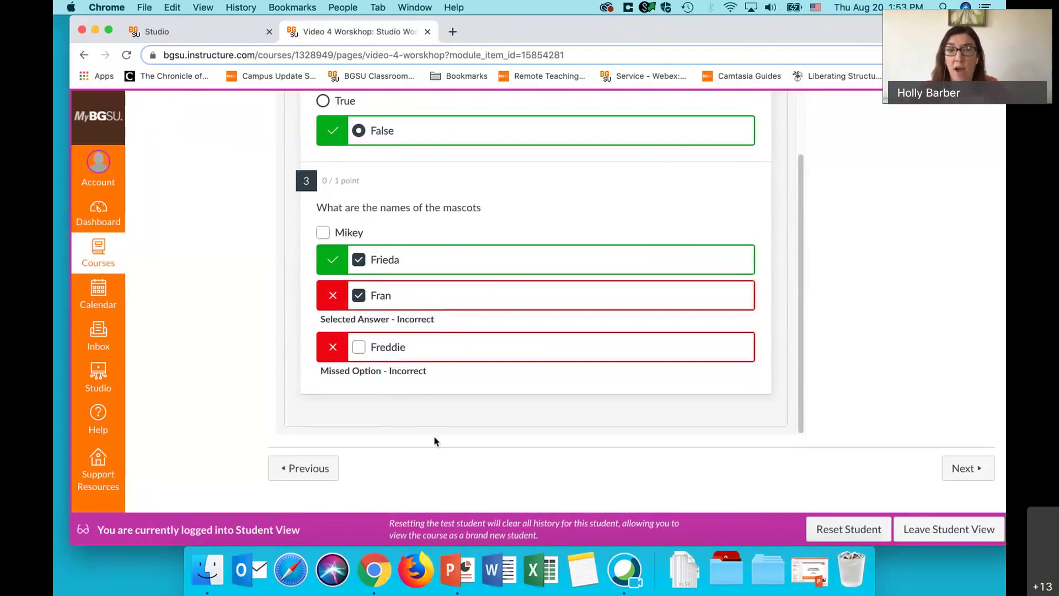
scroll(432, 440, up, 15)
scroll(433, 439, up, 5)
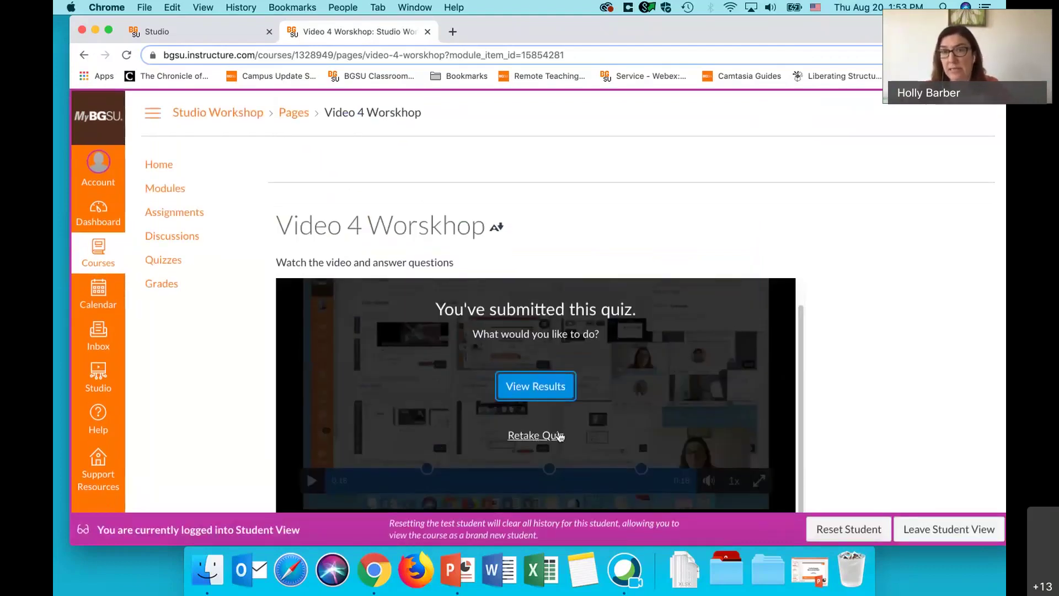
scroll(903, 373, down, 10)
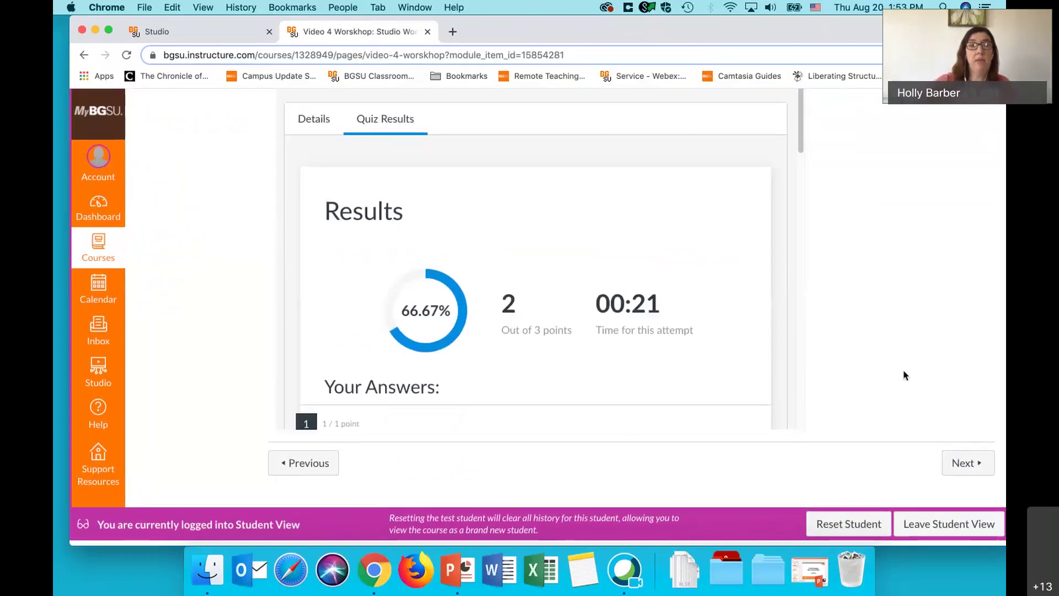
scroll(160, 343, up, 10)
scroll(163, 340, down, 1)
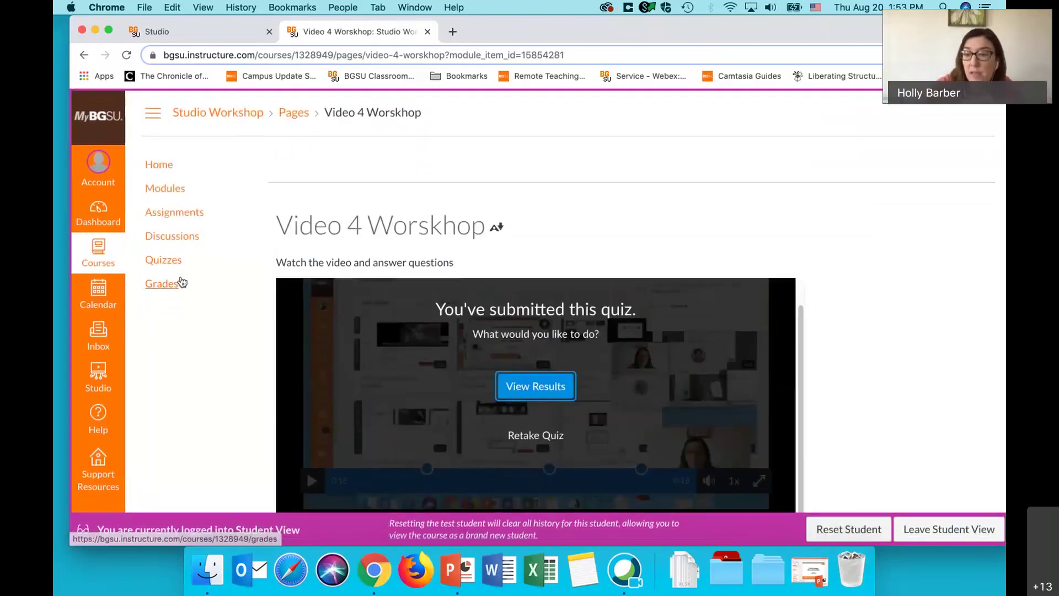
- Leave Student View and start a new discussion topic in the course's Discussions
click(923, 528)
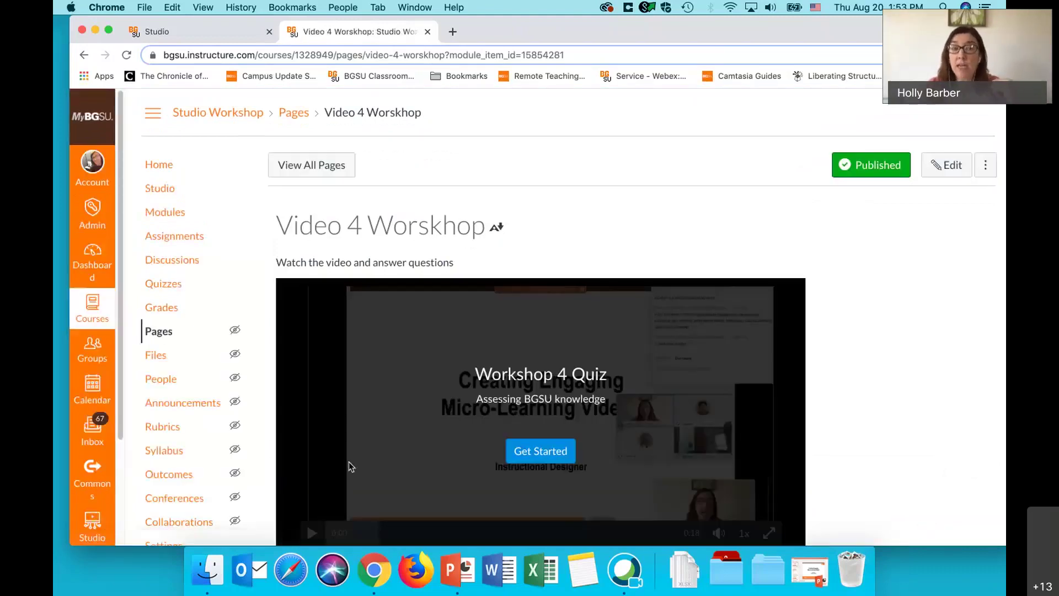
click(173, 262)
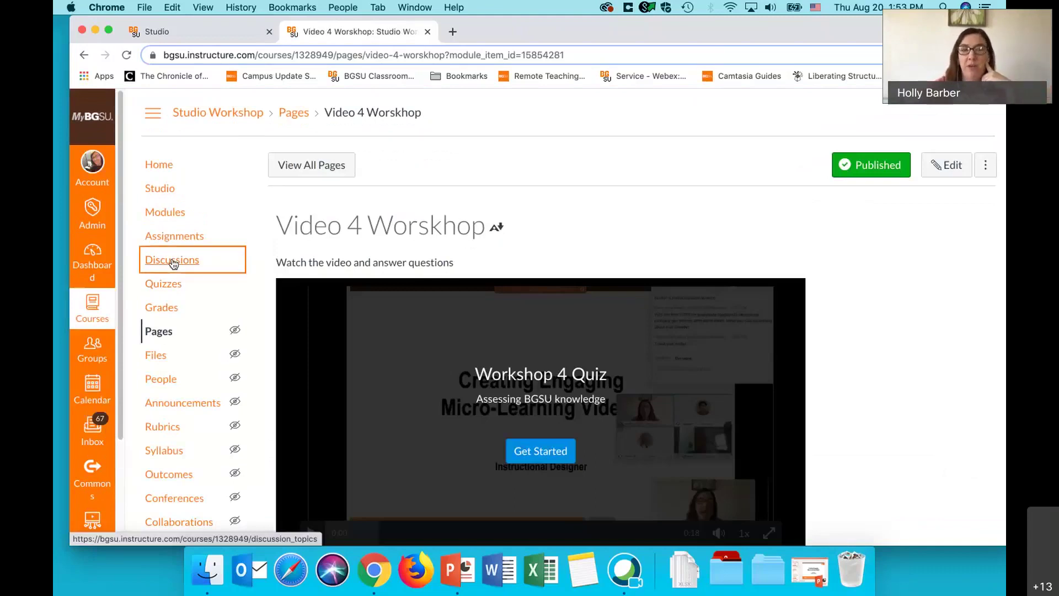
drag(173, 262, 175, 264)
click(174, 264)
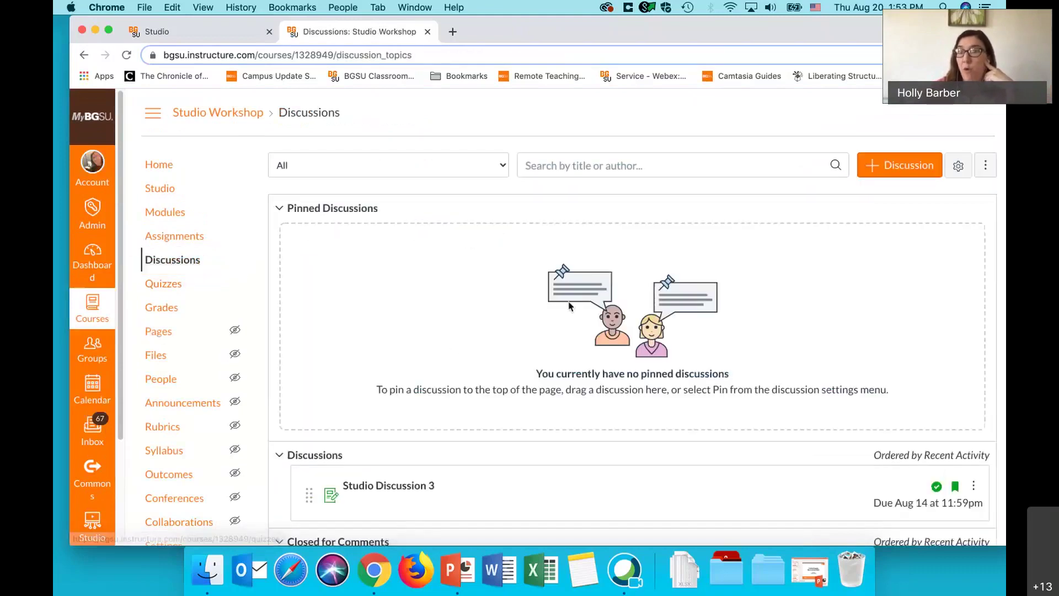
click(916, 168)
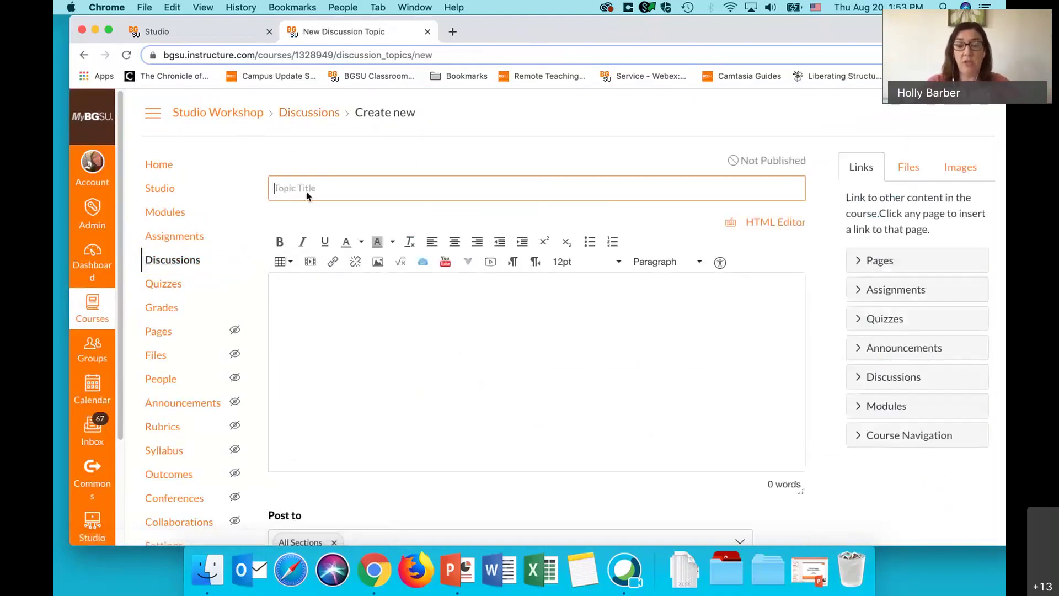
- Enter Workshop 4 as the title of the new discussion topic
text(Worskhpo)
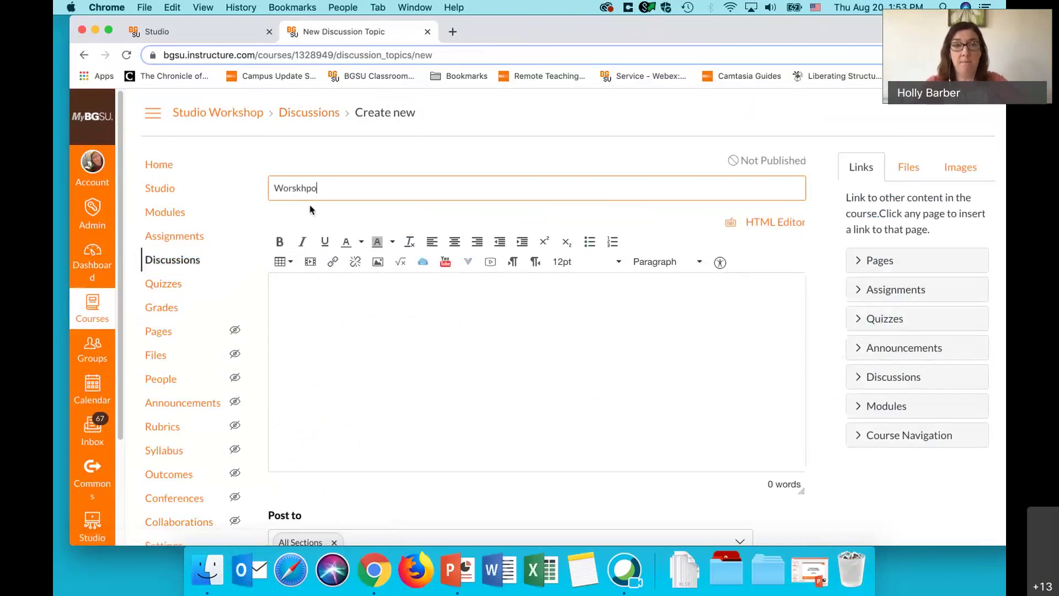
key(BackSpace)
key(BackSpace)
key(BackSpace)
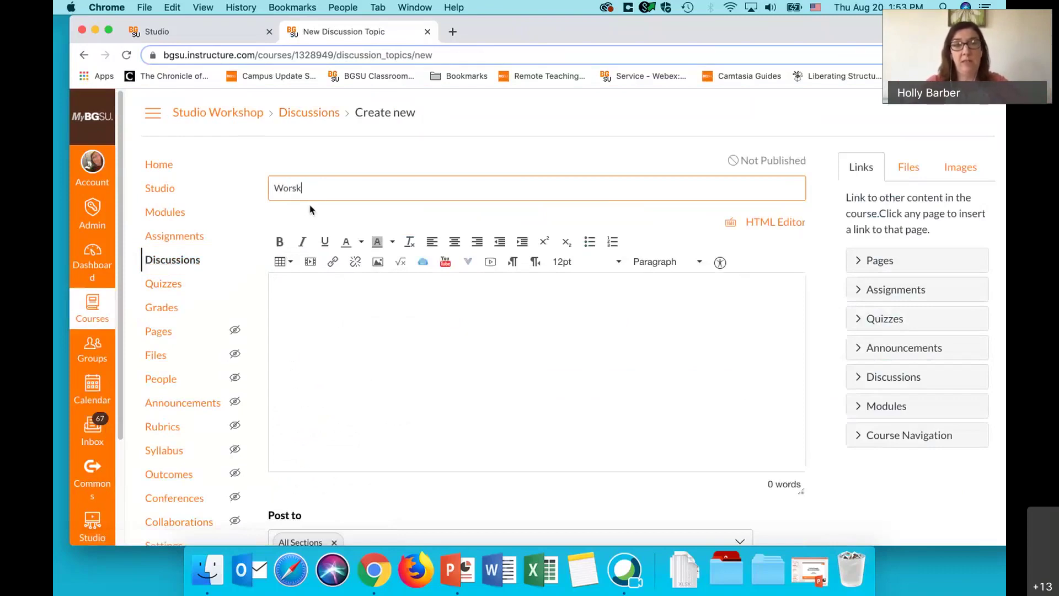
key(BackSpace)
text(k)
key(BackSpace)
key(BackSpace)
text(kshop 4)
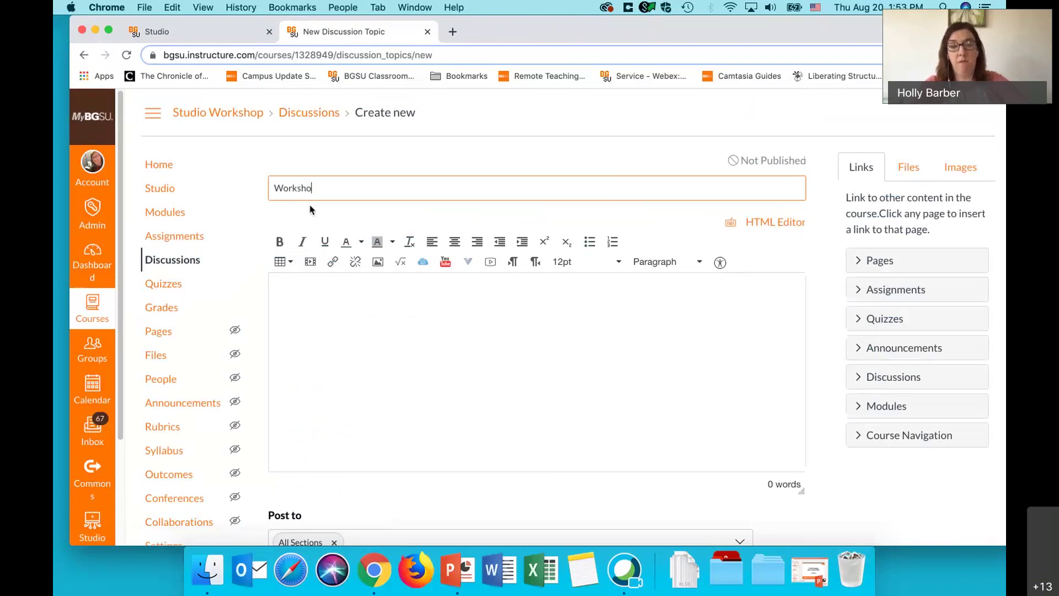
- Write Instructions in the discussion body and begin a new line below it
click(300, 315)
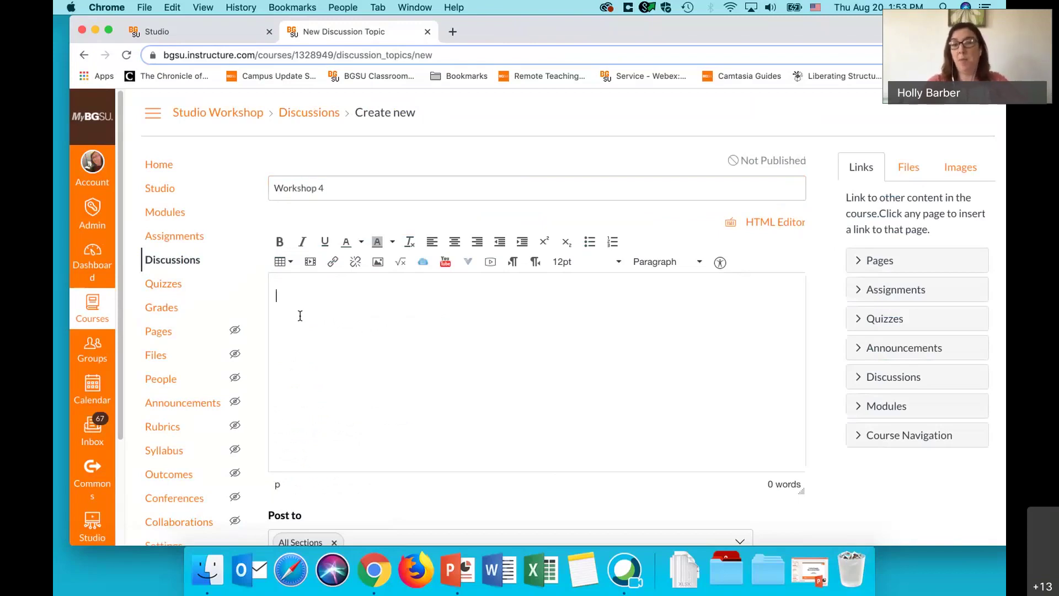
text(Instructio)
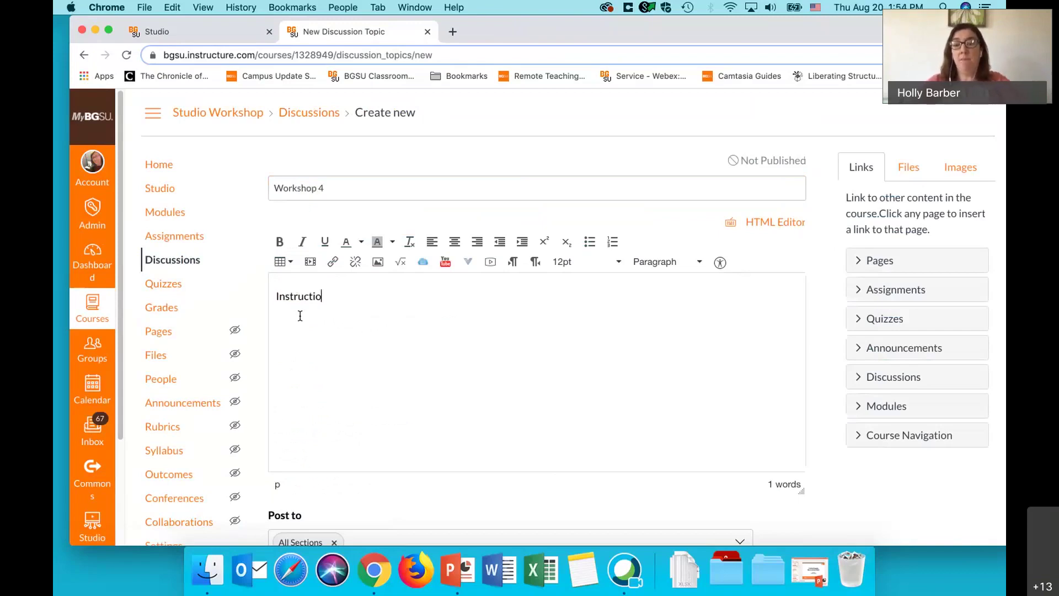
text(n s)
key(Return)
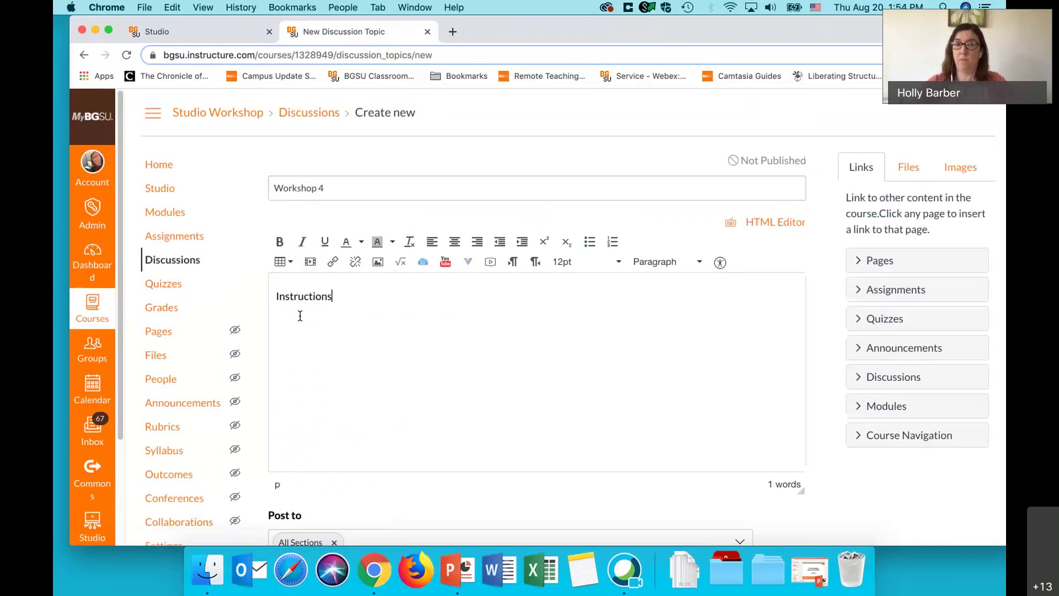
- Embed the Studio Workshop 4 video from Canvas Studio below the Instructions line, using the Video Quiz Embed option
click(467, 263)
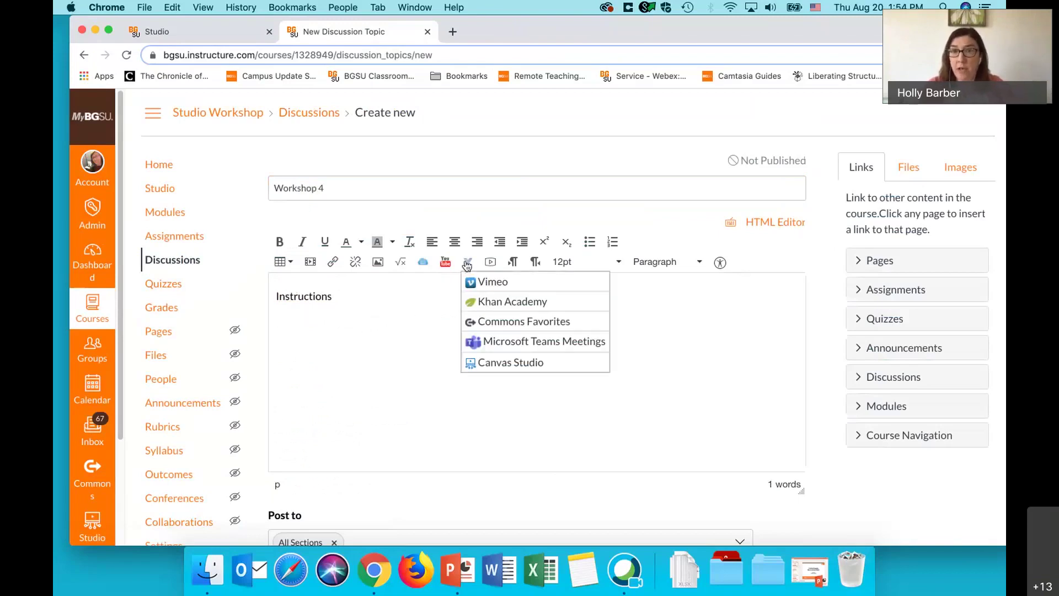
click(475, 362)
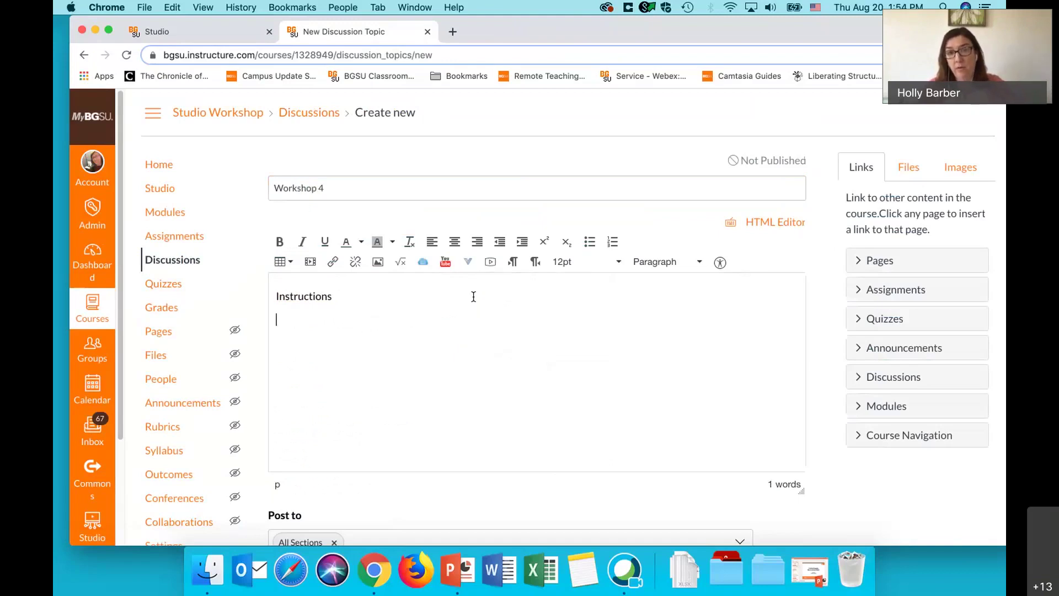
click(467, 262)
click(490, 372)
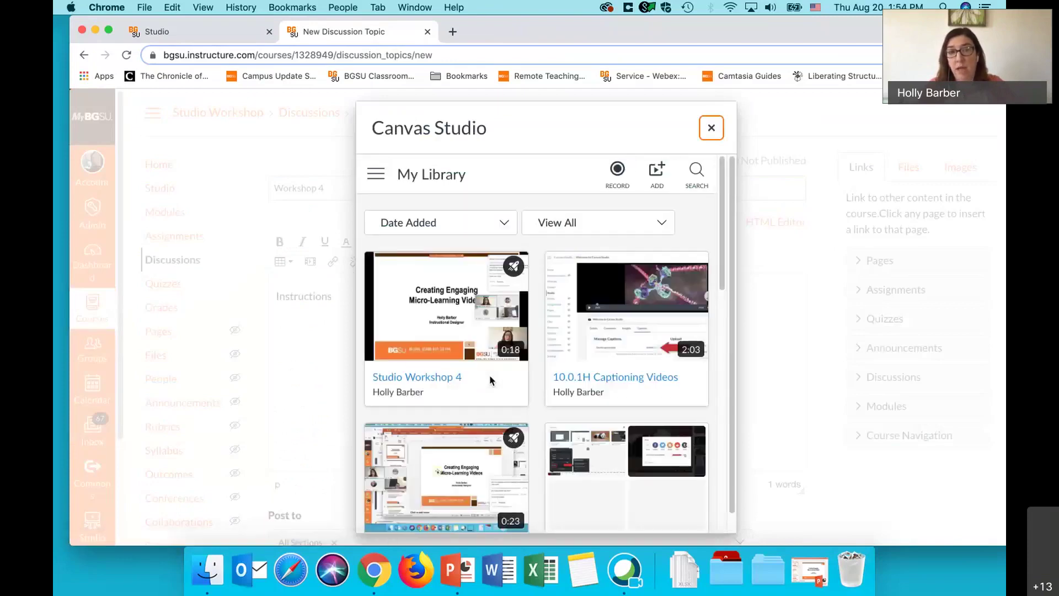
mouse_move(458, 389)
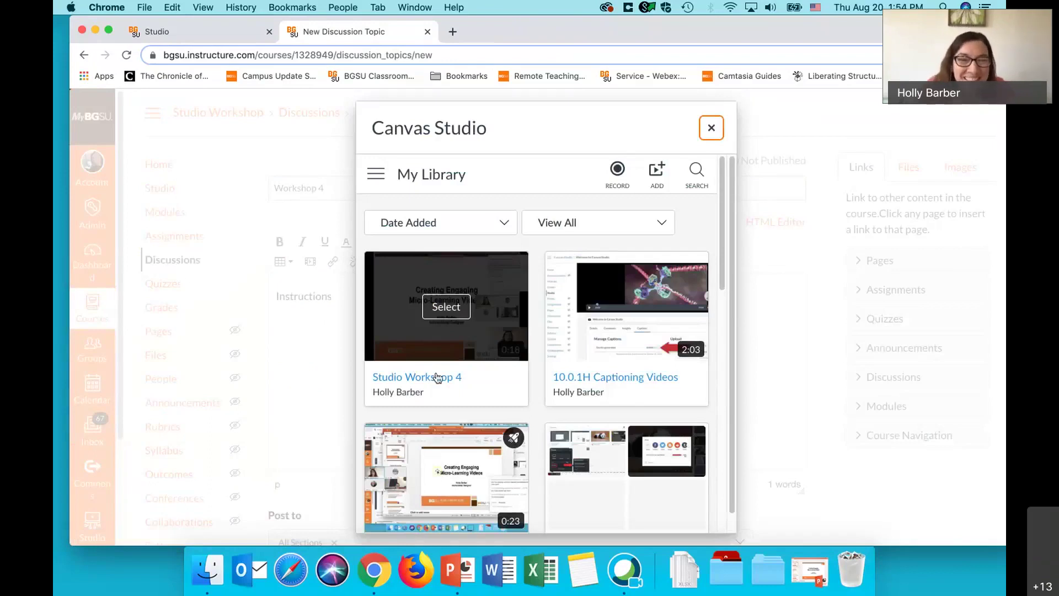
click(432, 375)
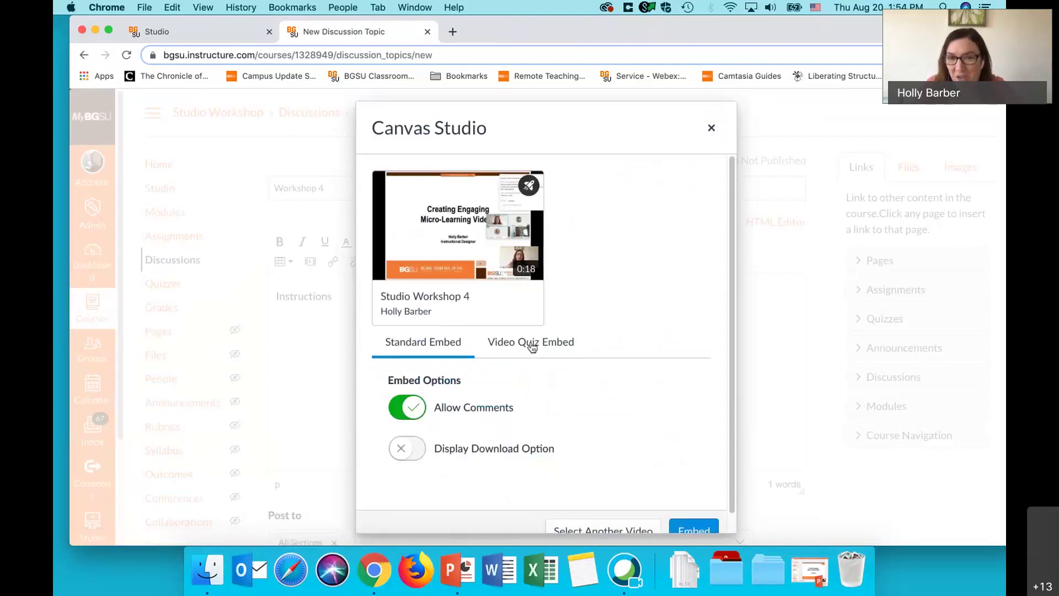
click(531, 346)
click(696, 526)
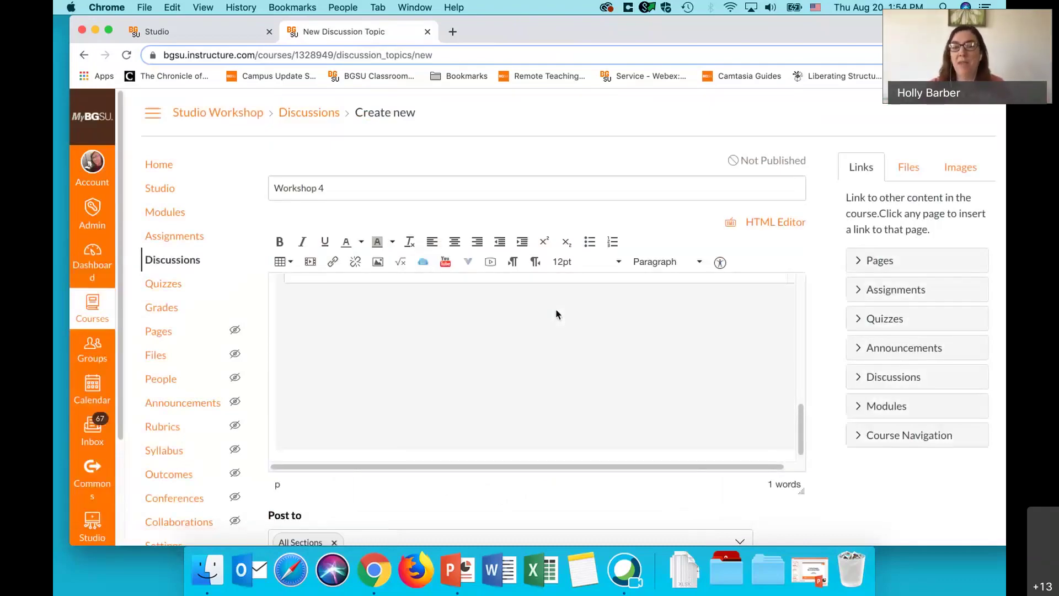
click(464, 439)
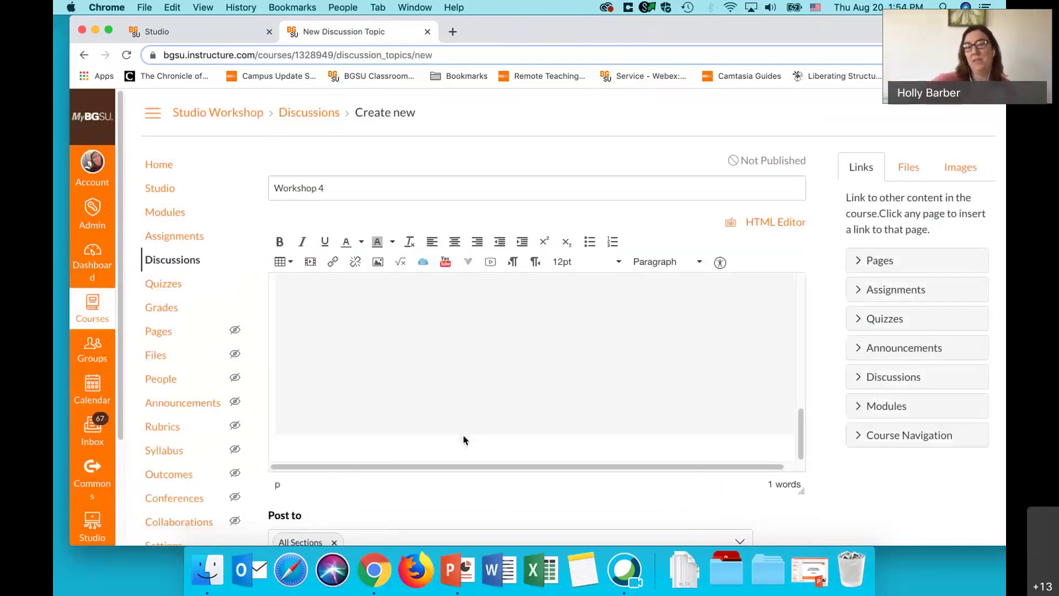
- Allow threaded replies, require users to post before seeing replies, and make the discussion graded
scroll(431, 472, down, 3)
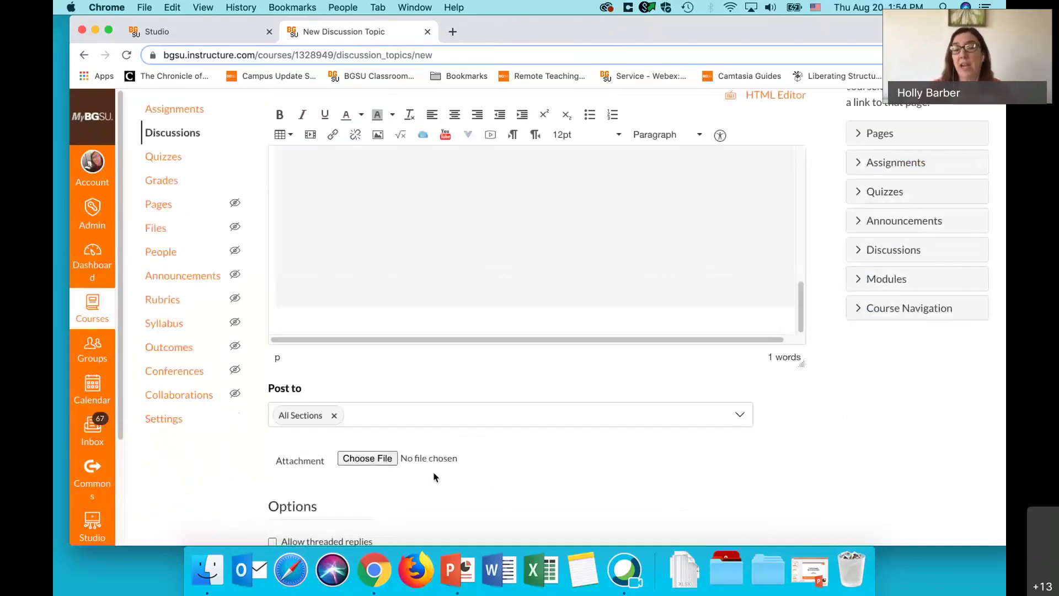
scroll(434, 475, down, 6)
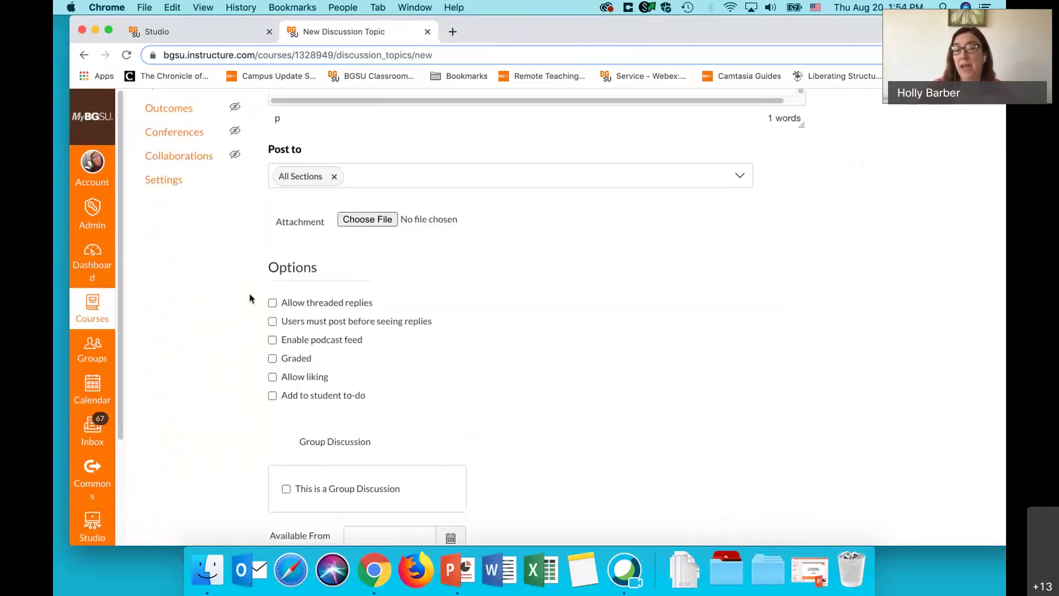
click(272, 304)
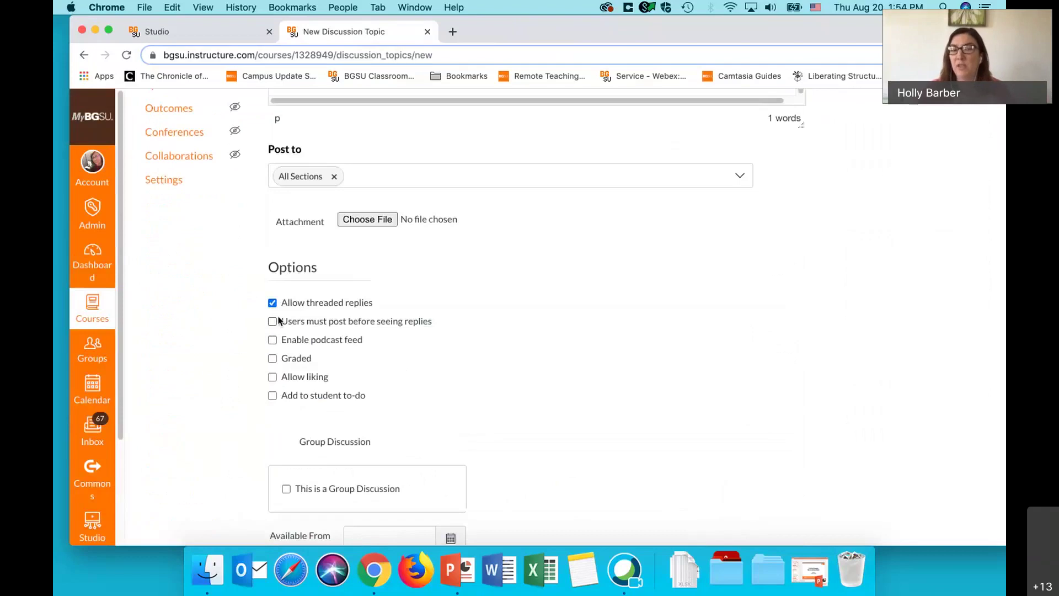
click(275, 323)
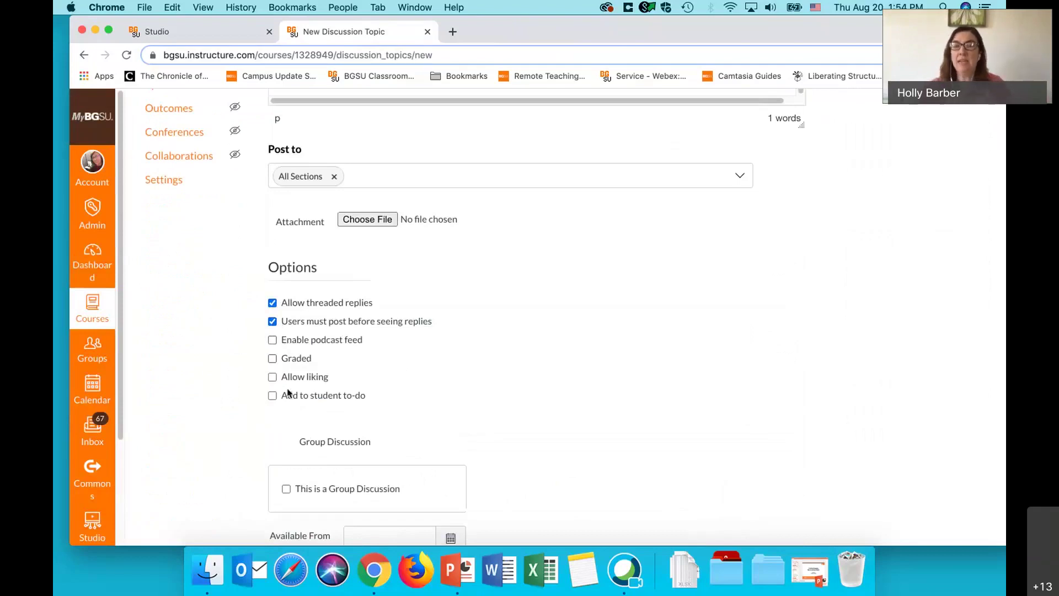
click(272, 359)
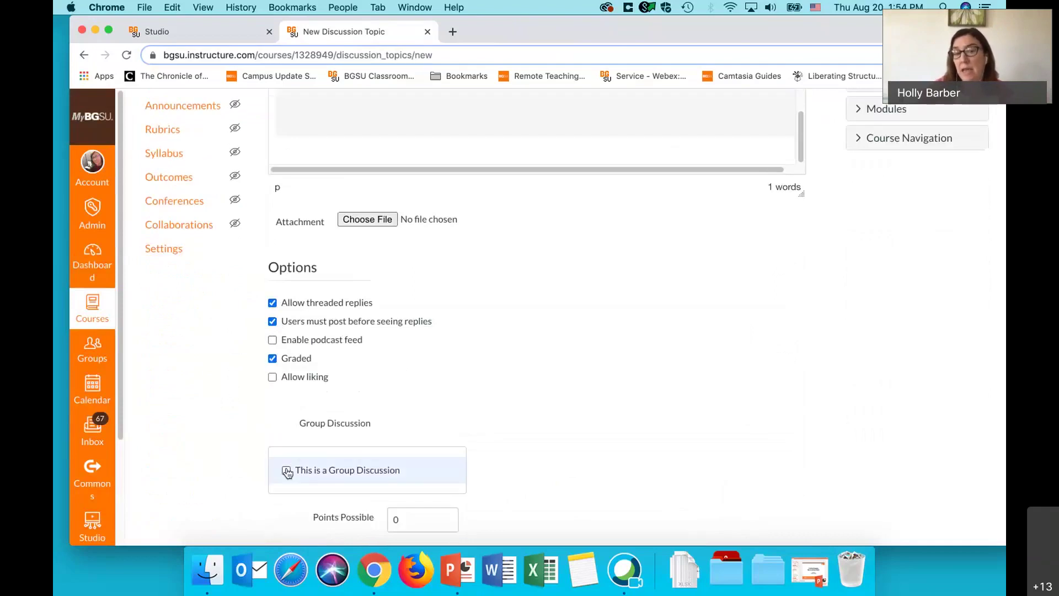
- Set the graded discussion's points possible to 5
scroll(366, 438, down, 3)
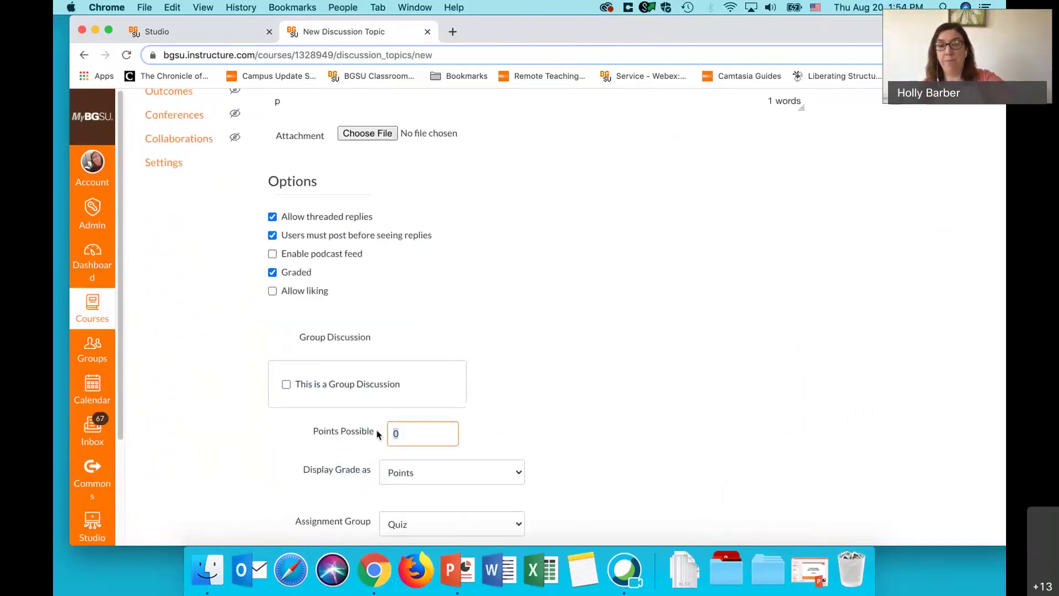
double_click(396, 433)
text(5)
- Set the discussion's due date to Aug 21 at 11:59pm for everyone, then save and publish it
scroll(564, 416, up, 3)
scroll(564, 415, up, 9)
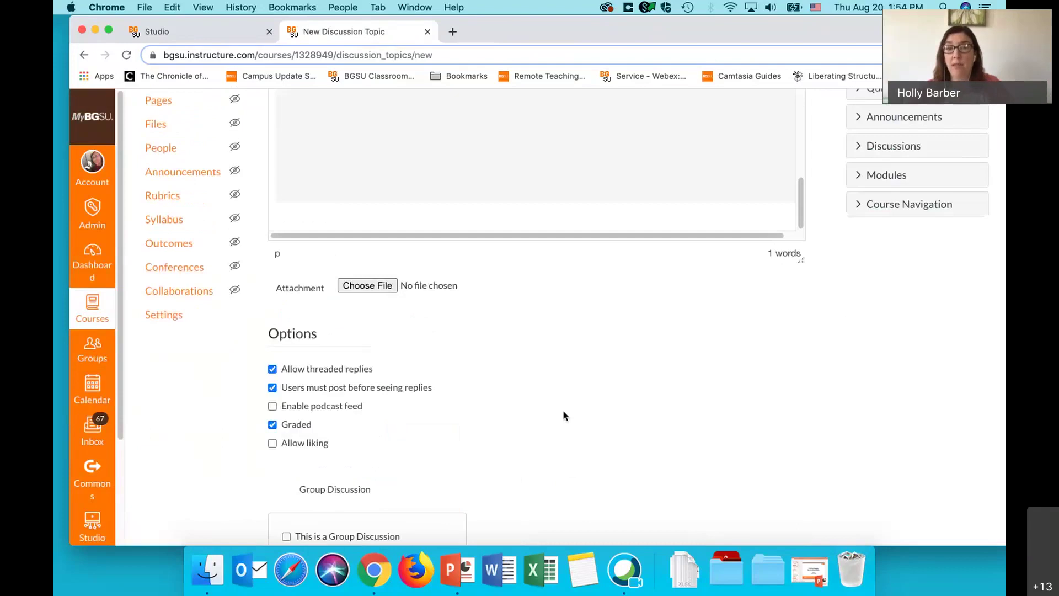
scroll(564, 416, down, 20)
scroll(564, 415, down, 5)
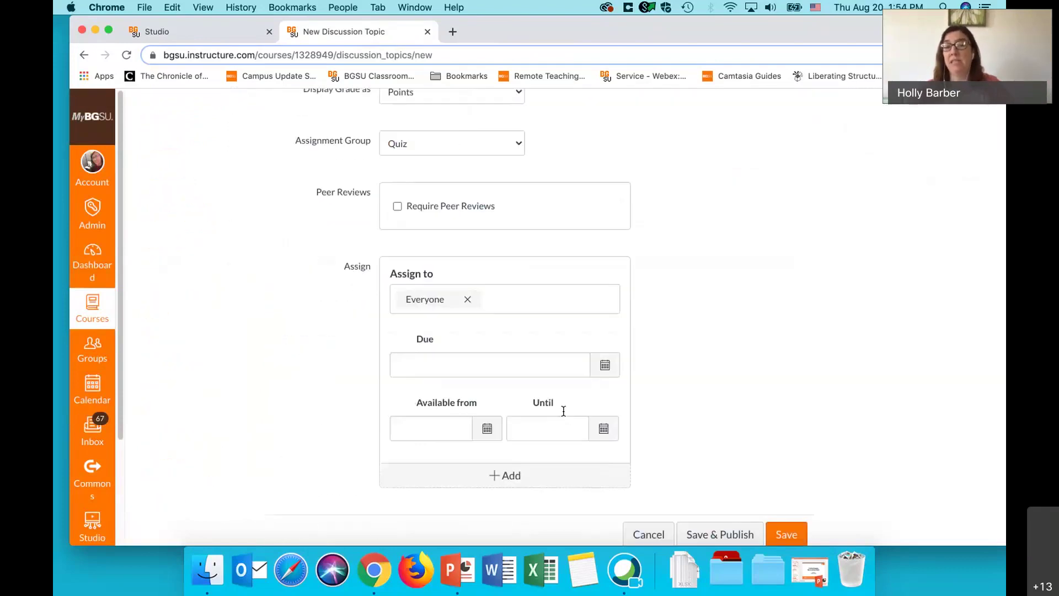
click(604, 348)
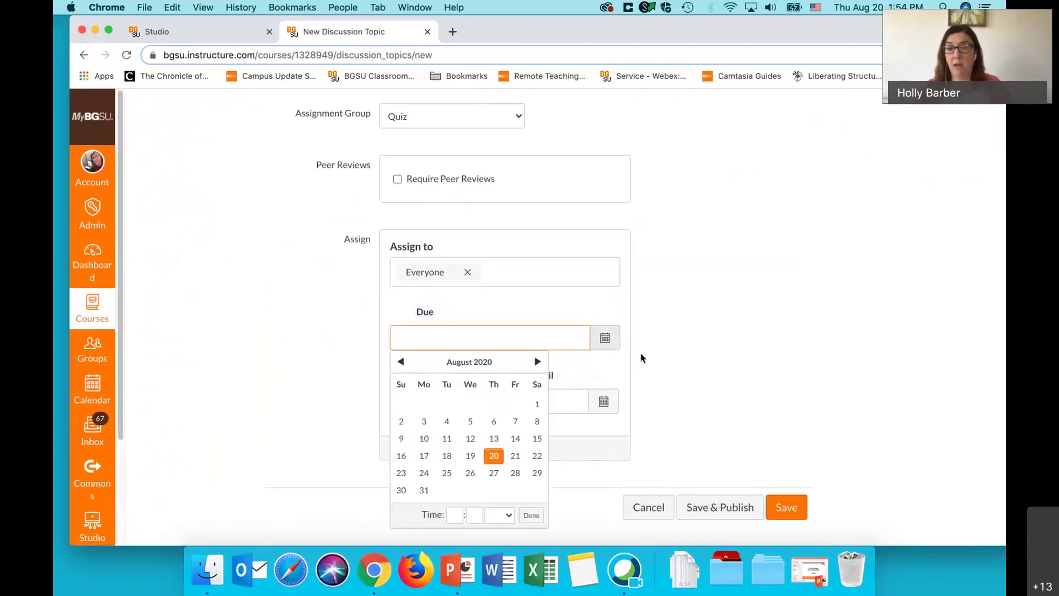
click(516, 456)
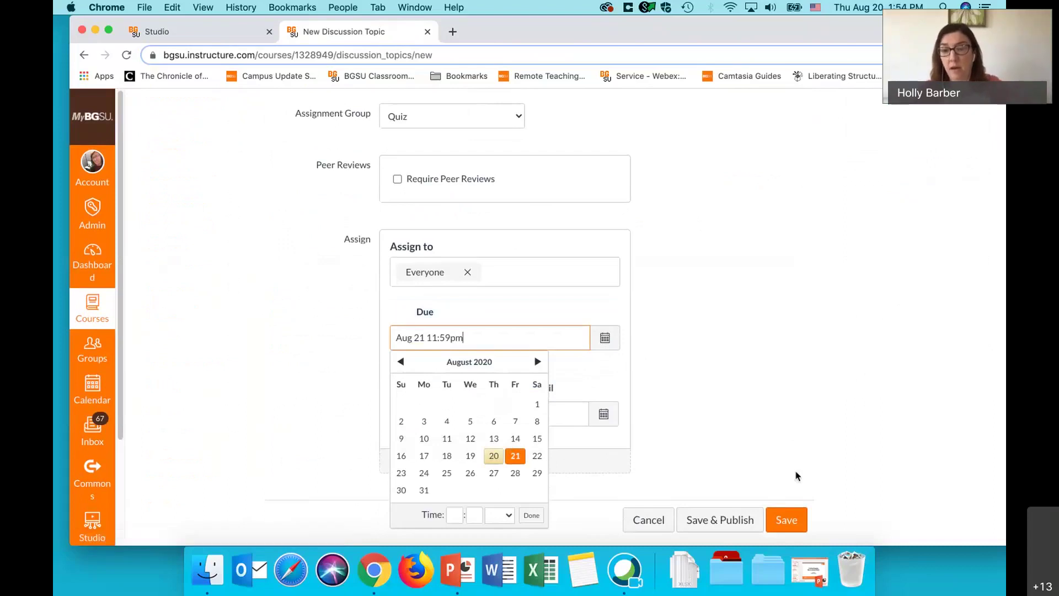
click(741, 522)
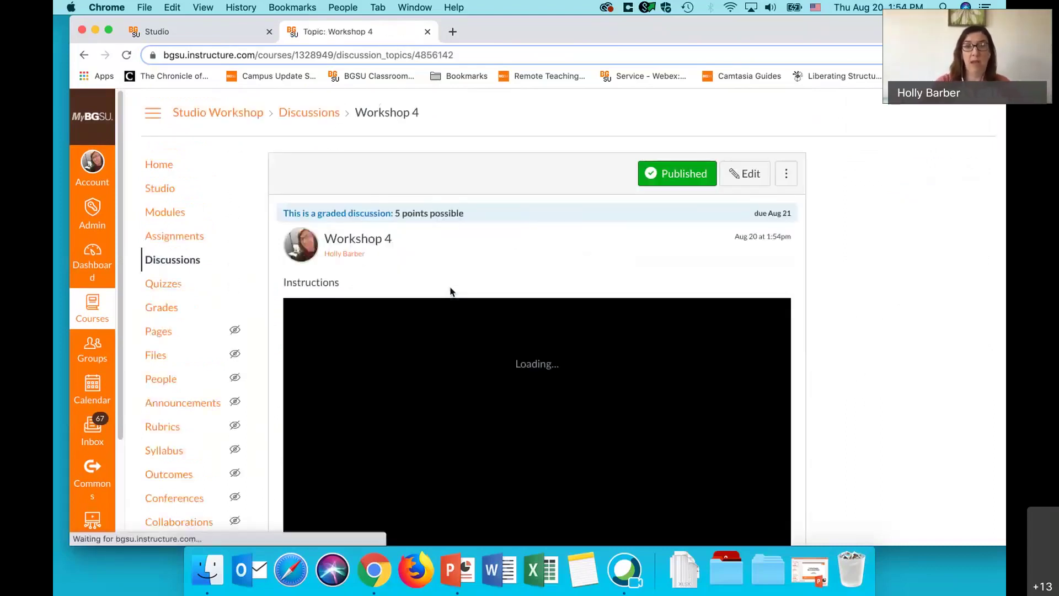
scroll(450, 291, down, 3)
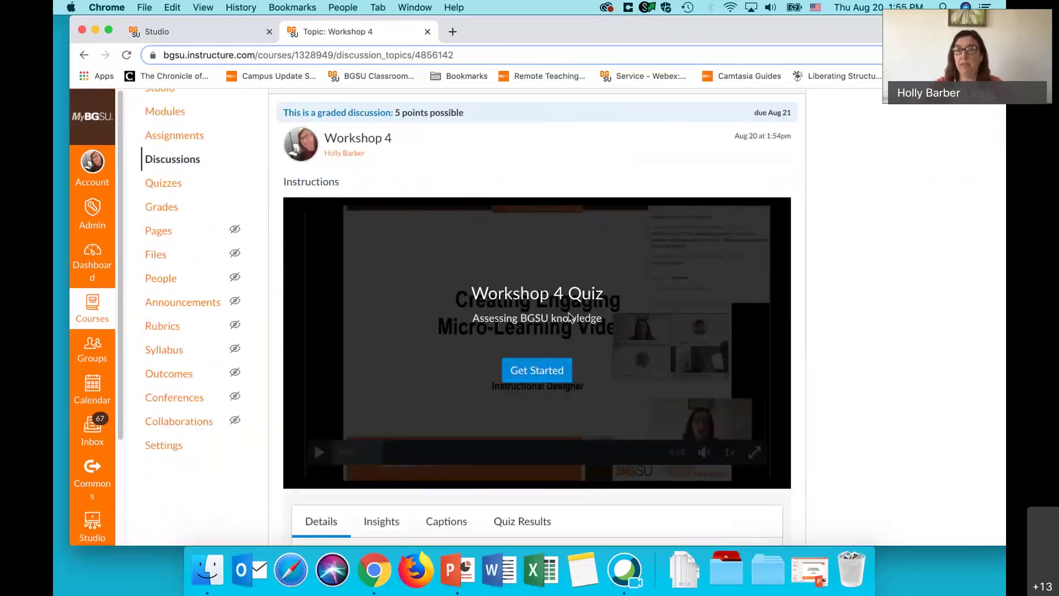
scroll(570, 317, down, 3)
scroll(540, 278, up, 1)
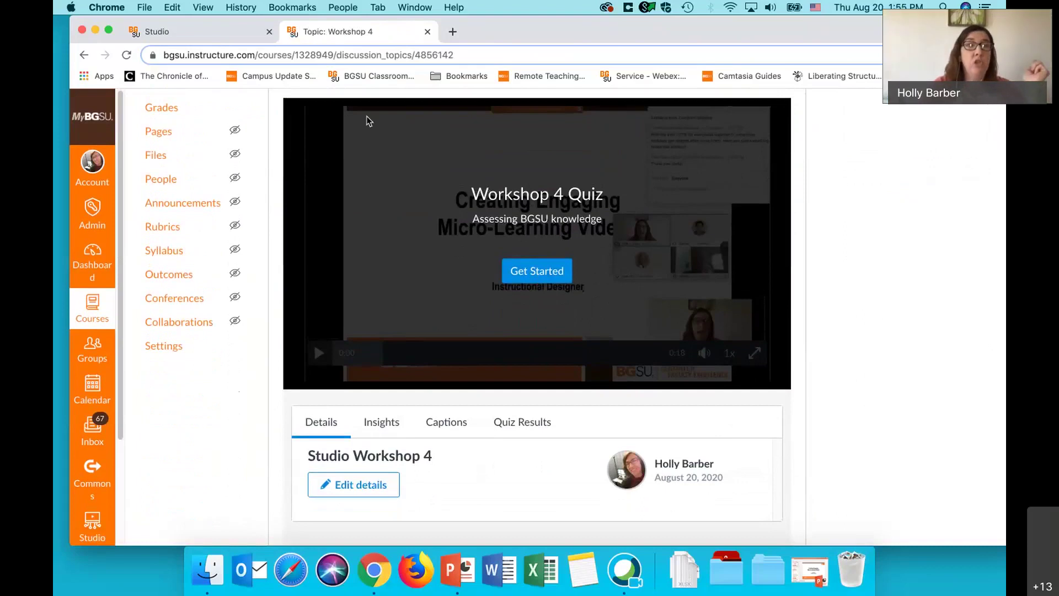
- Return to the FinalPresentationOverview2020 video in Studio and open its English captions for review
click(179, 33)
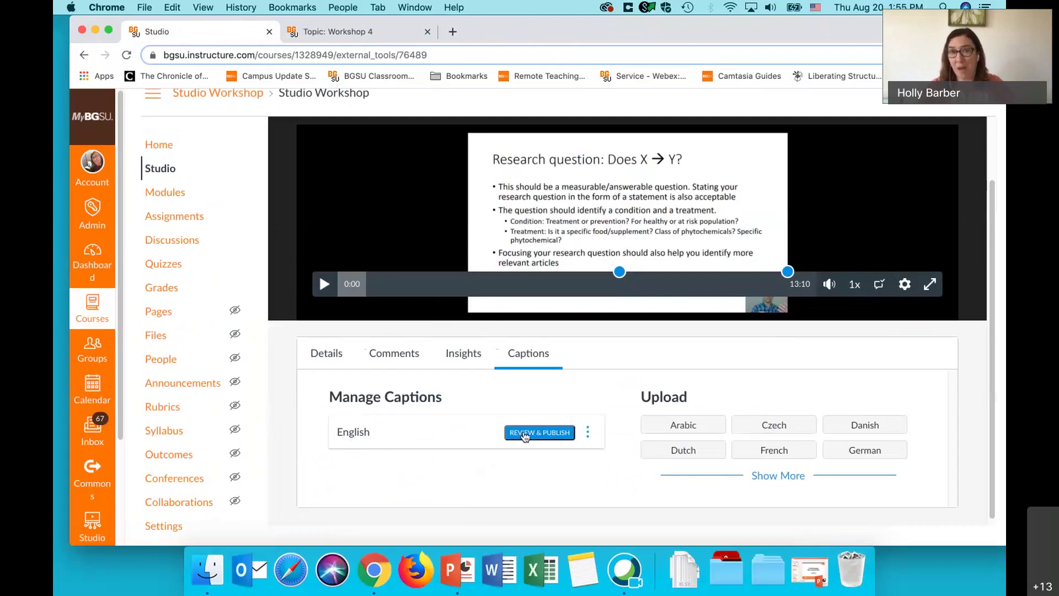
click(524, 433)
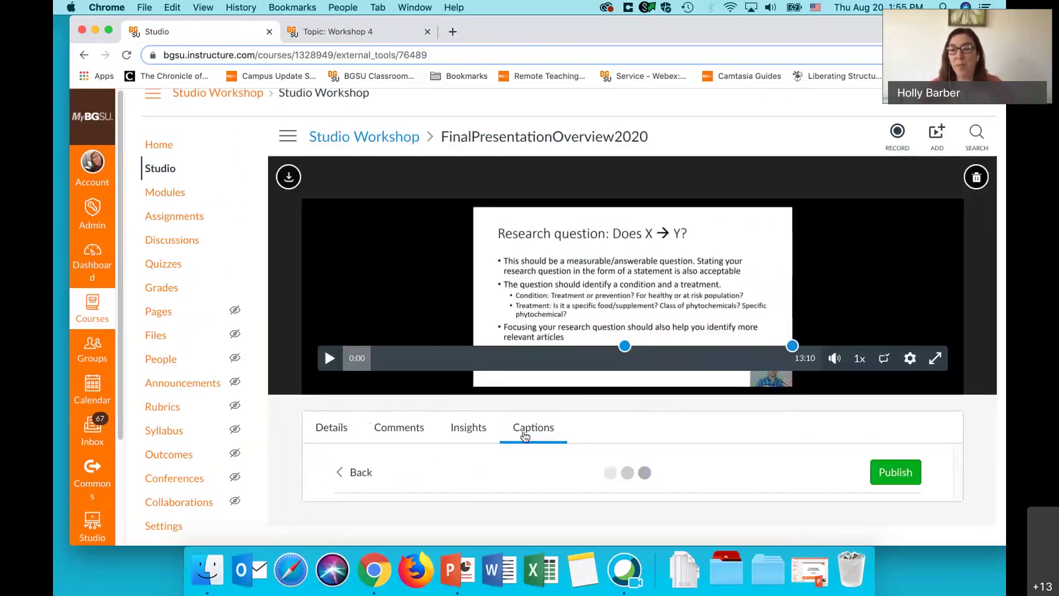
scroll(525, 437, down, 4)
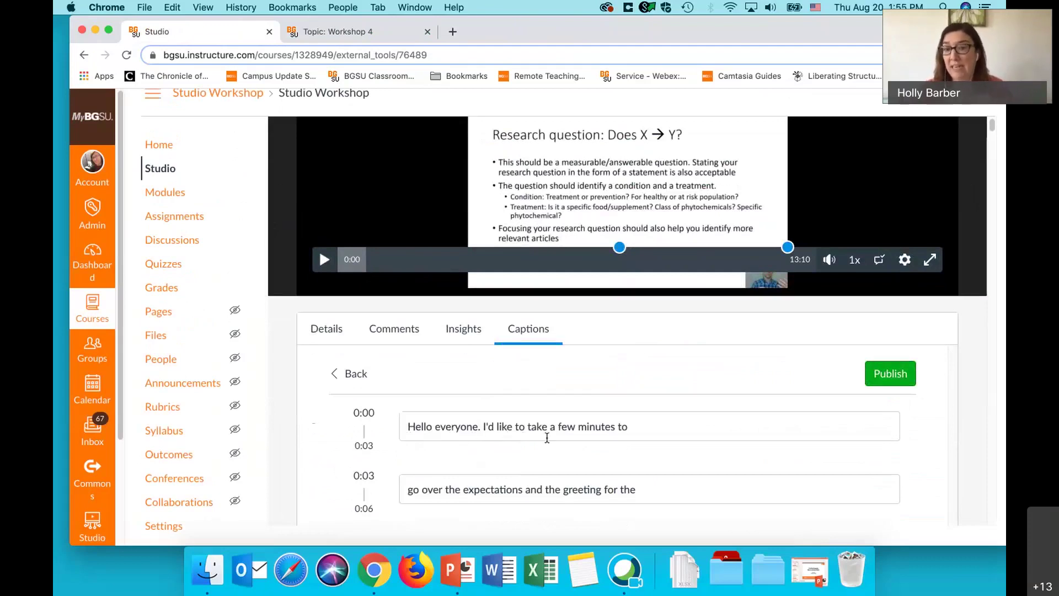
- Replace the word "greeting" with "meeting" in the caption line starting at 0:03
scroll(619, 444, down, 3)
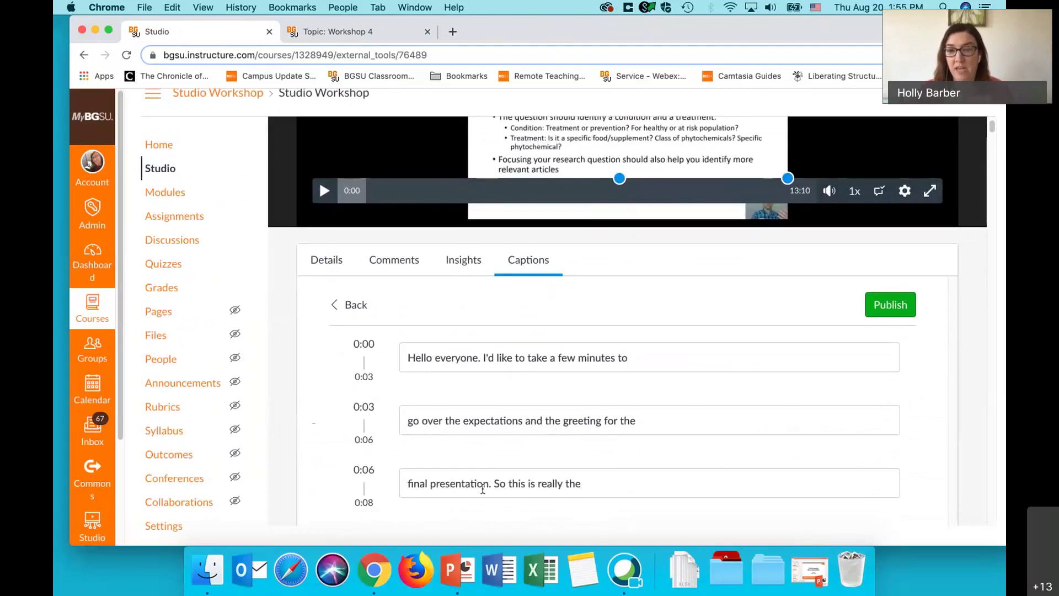
scroll(597, 408, down, 4)
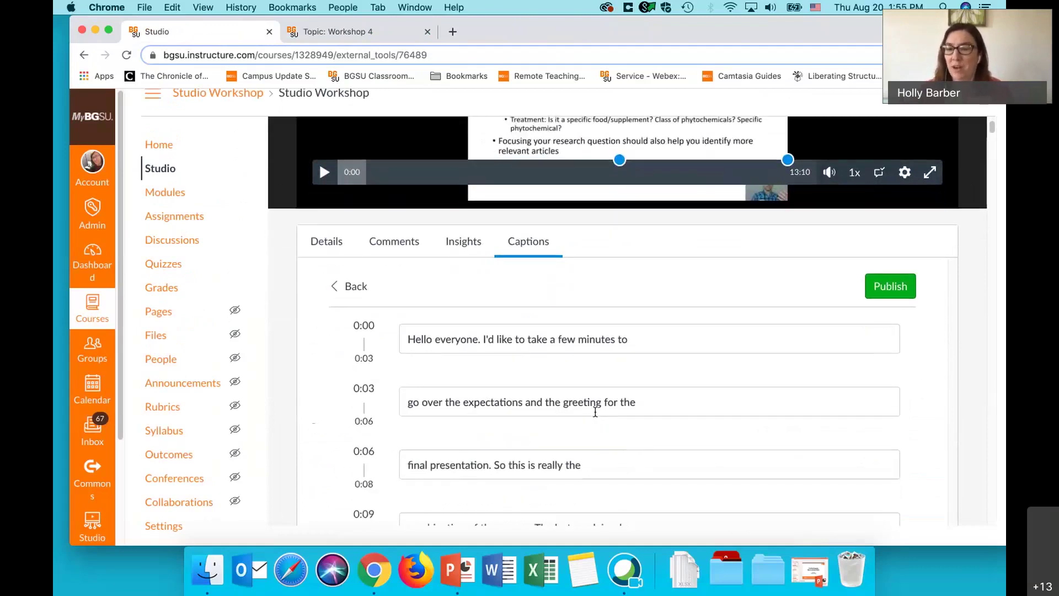
scroll(595, 412, down, 1)
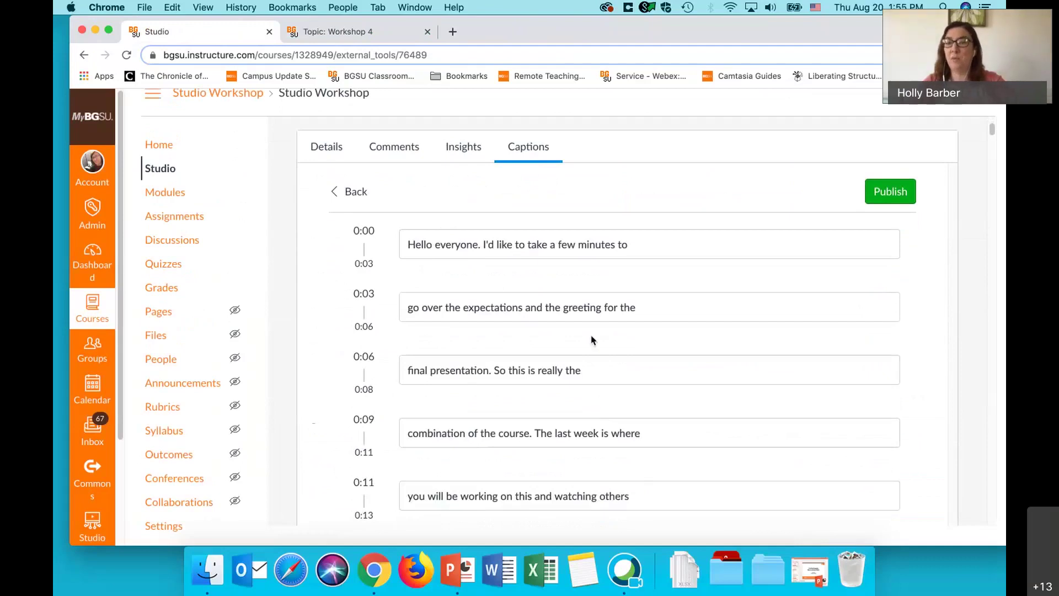
click(600, 307)
drag(600, 306, 565, 306)
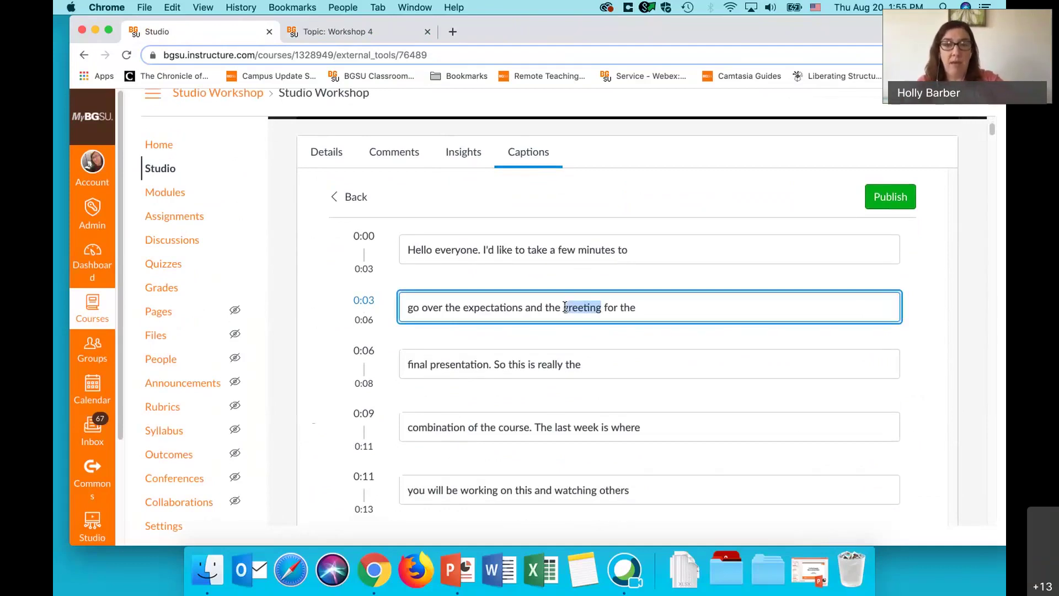
text(meeting)
- Look over the remaining caption lines and publish the English captions
scroll(633, 373, down, 1)
scroll(626, 408, down, 5)
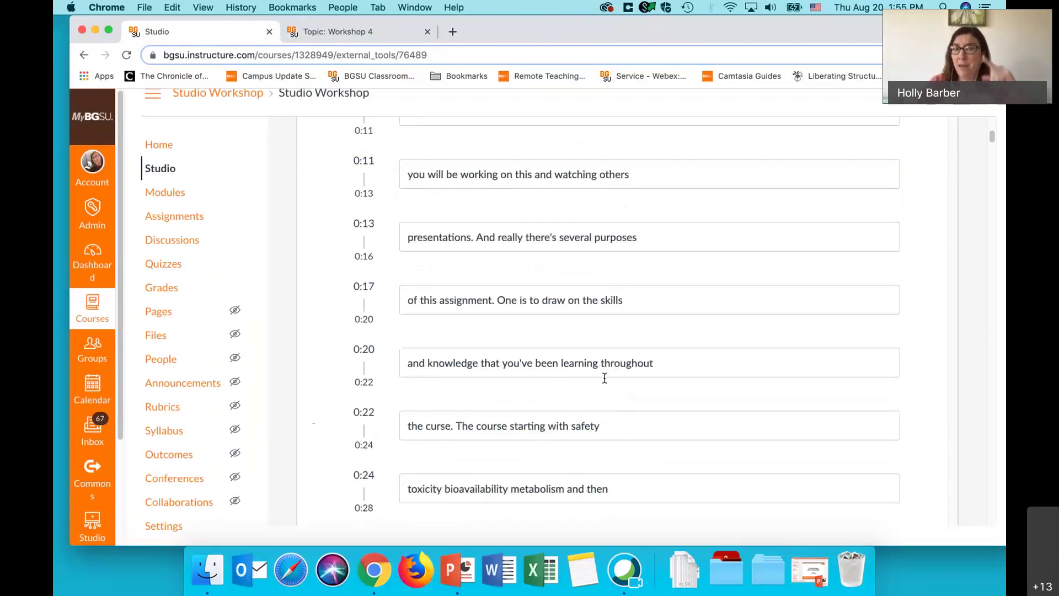
scroll(648, 408, up, 10)
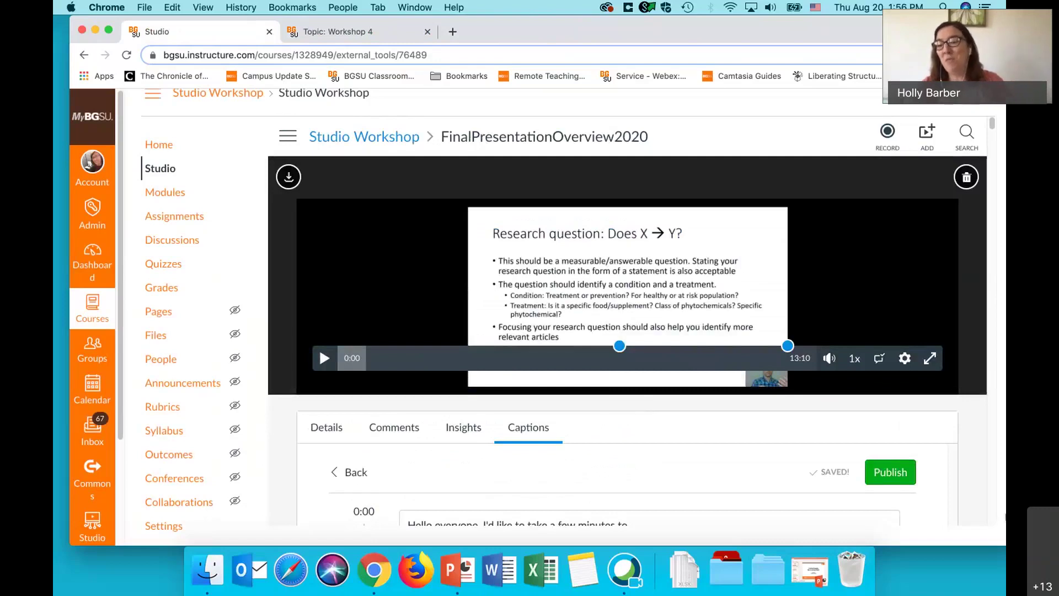
click(908, 473)
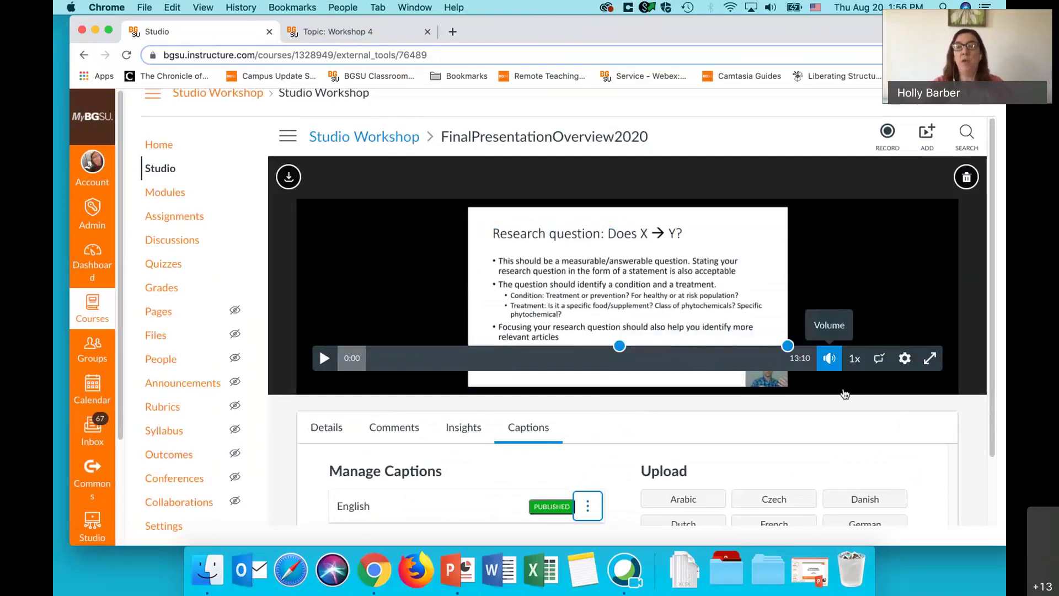
scroll(830, 393, down, 3)
scroll(827, 393, up, 3)
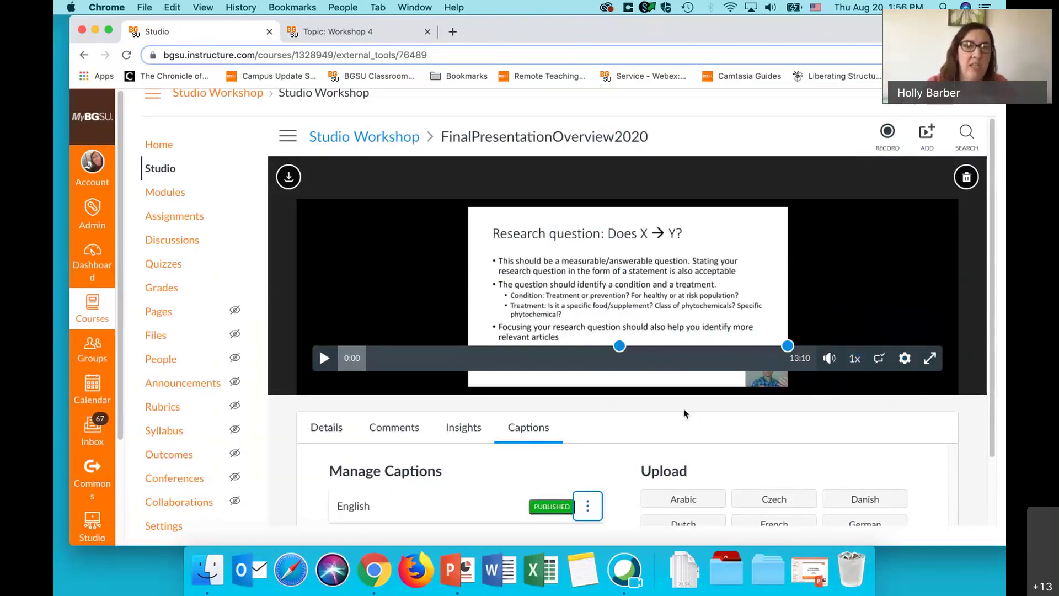
- Reopen FinalPresentationOverview2020 from the full Studio Workshop video collection and show its caption language choices in the player
scroll(581, 453, up, 1)
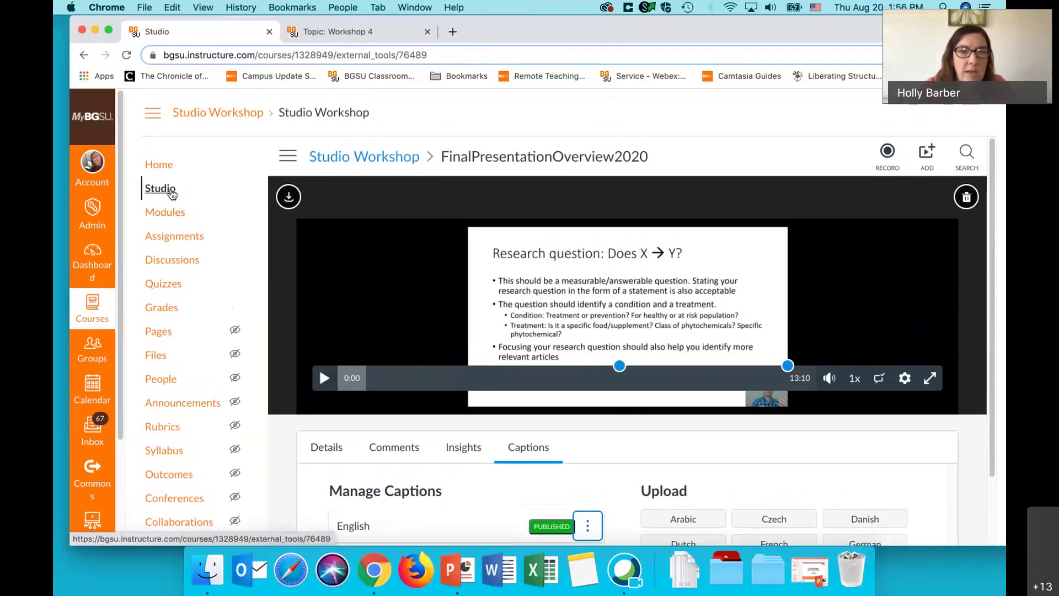
click(172, 193)
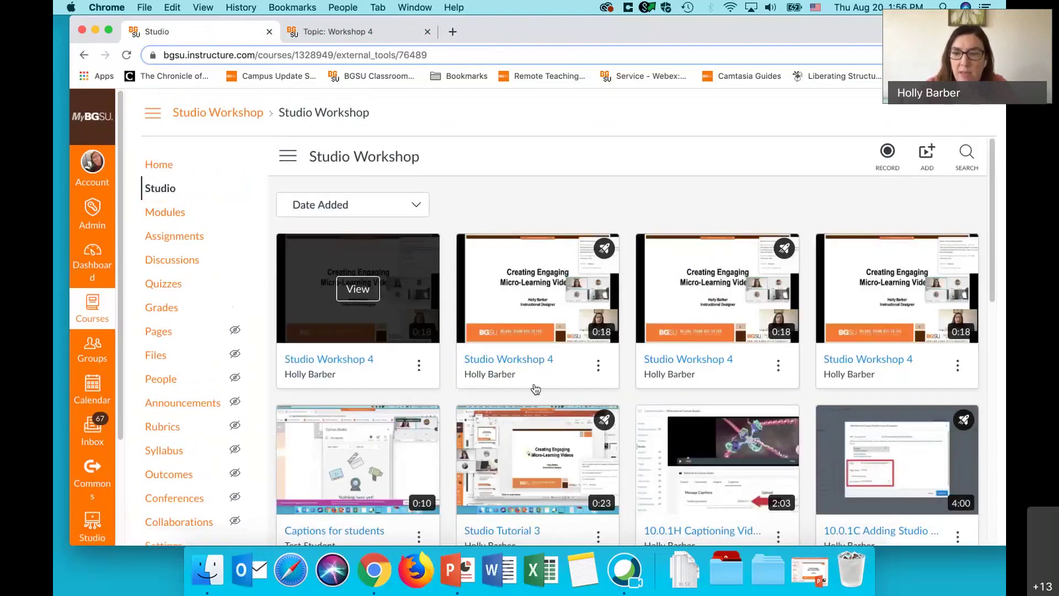
scroll(533, 382, down, 10)
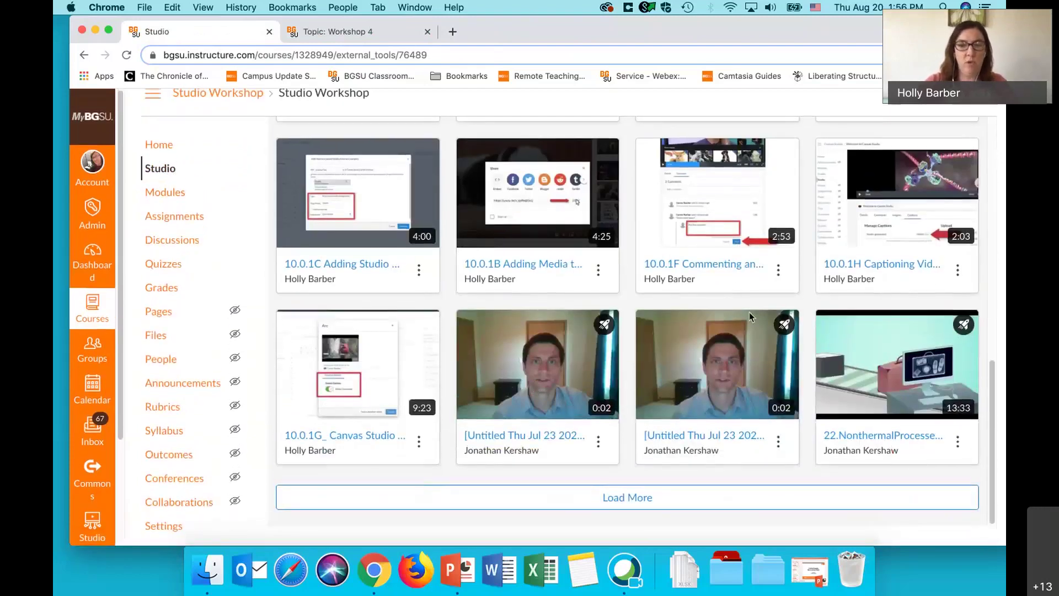
click(614, 499)
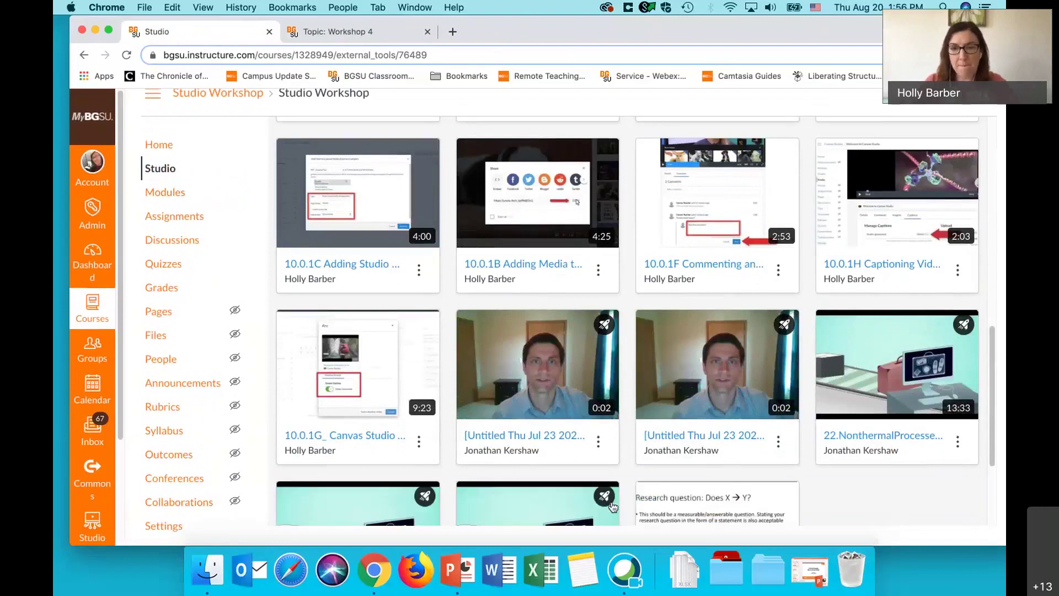
scroll(661, 469, down, 3)
click(718, 443)
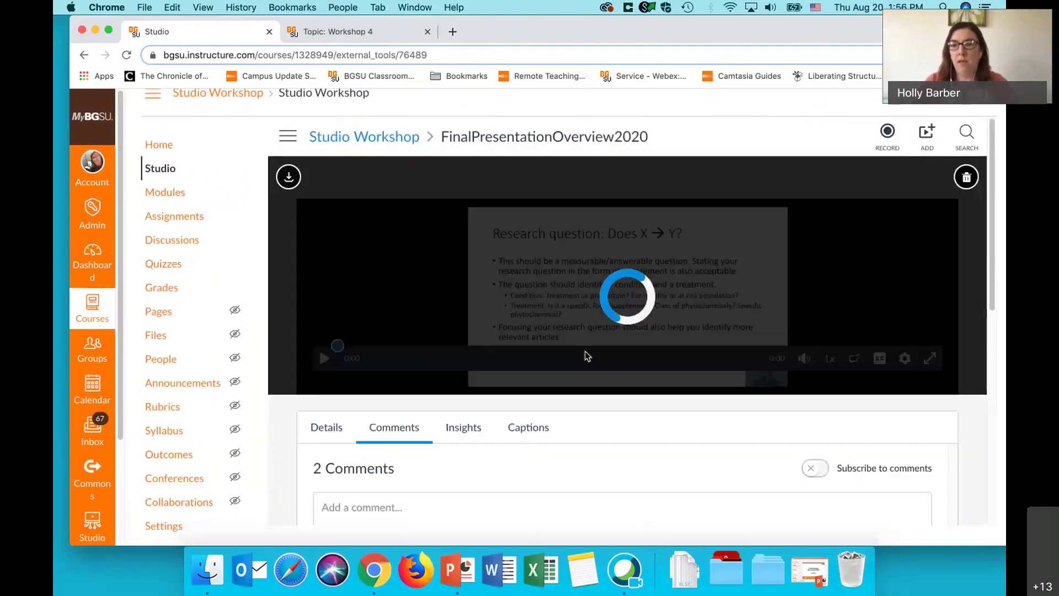
click(882, 360)
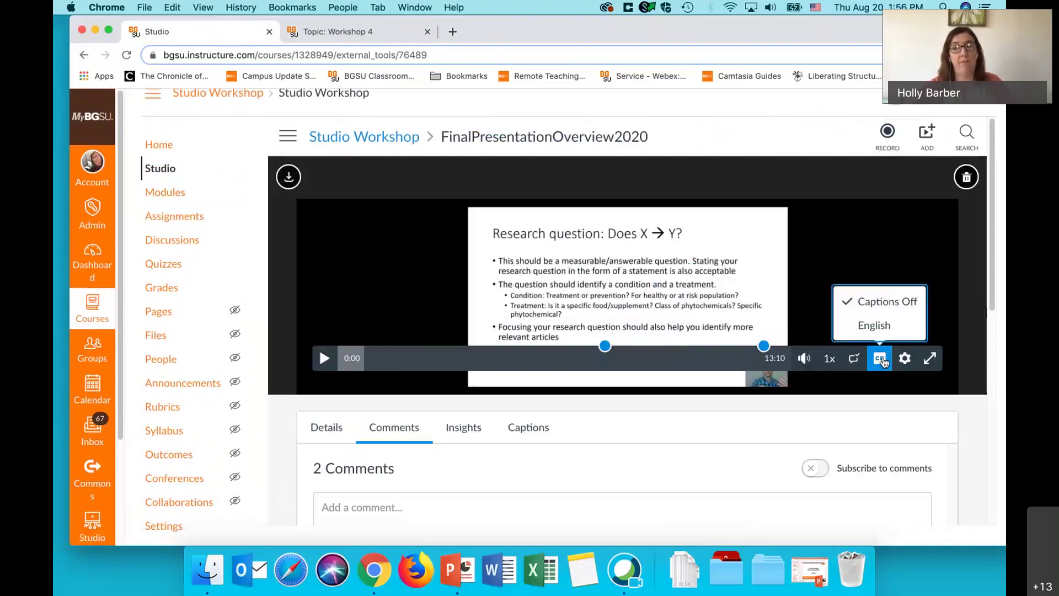
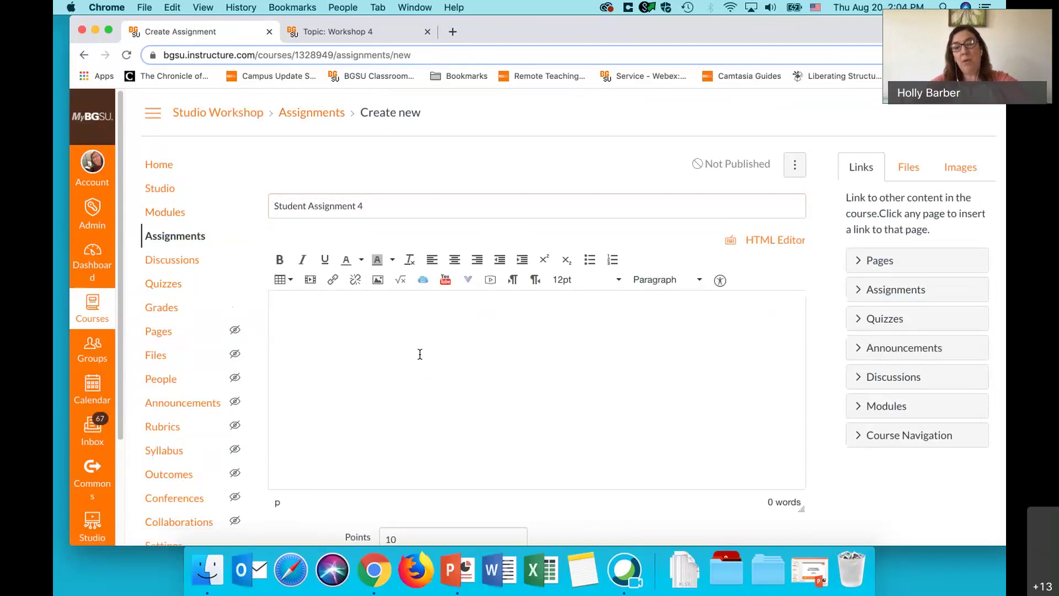
- Write "Record yourself speaking French using Studio." as the description of Student Assignment 4
text(Record )
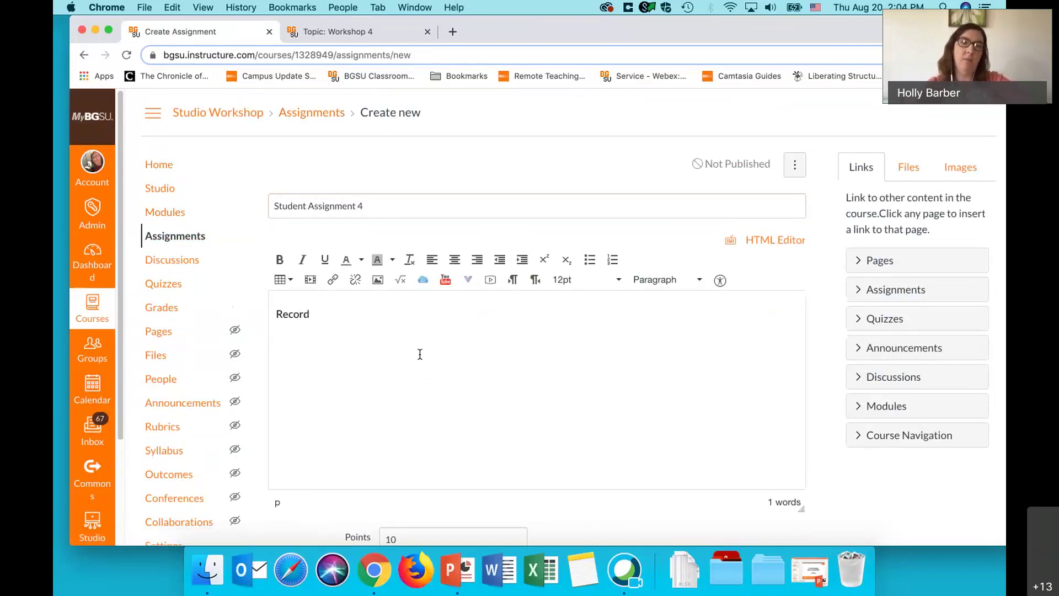
text(yours)
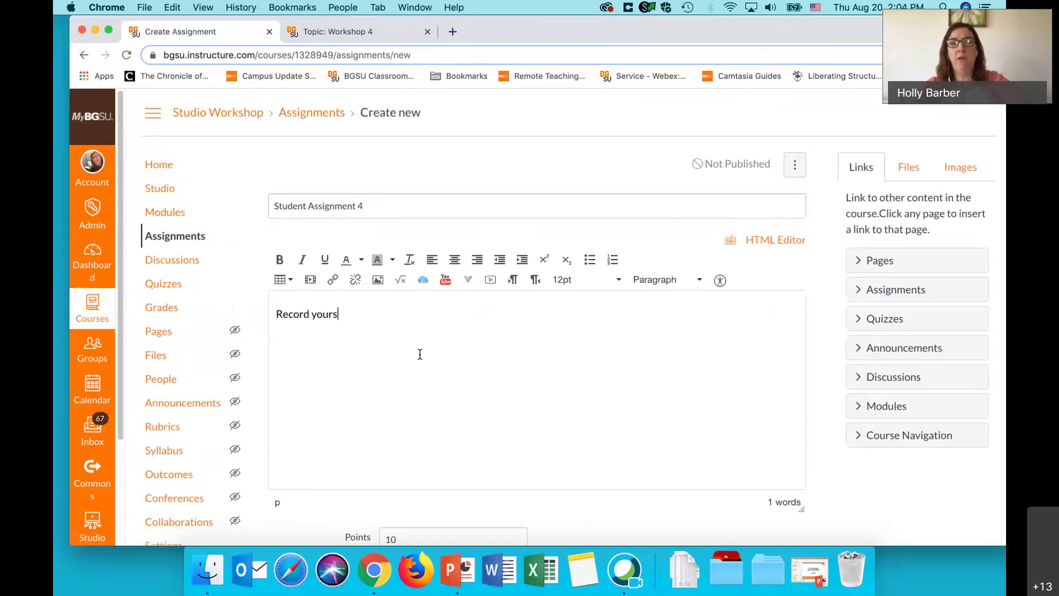
text(elf s)
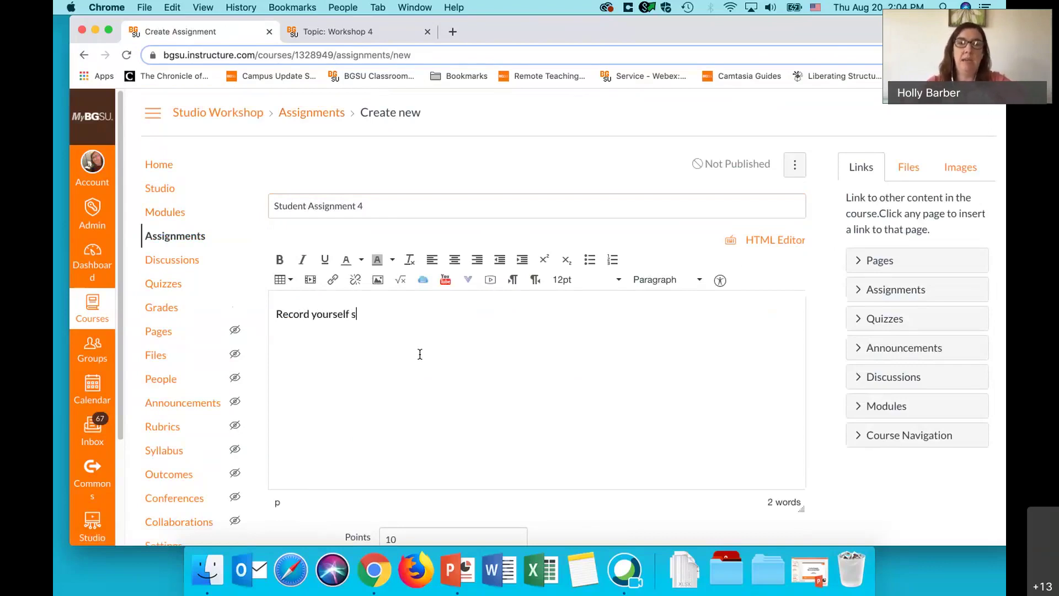
text(peaking a)
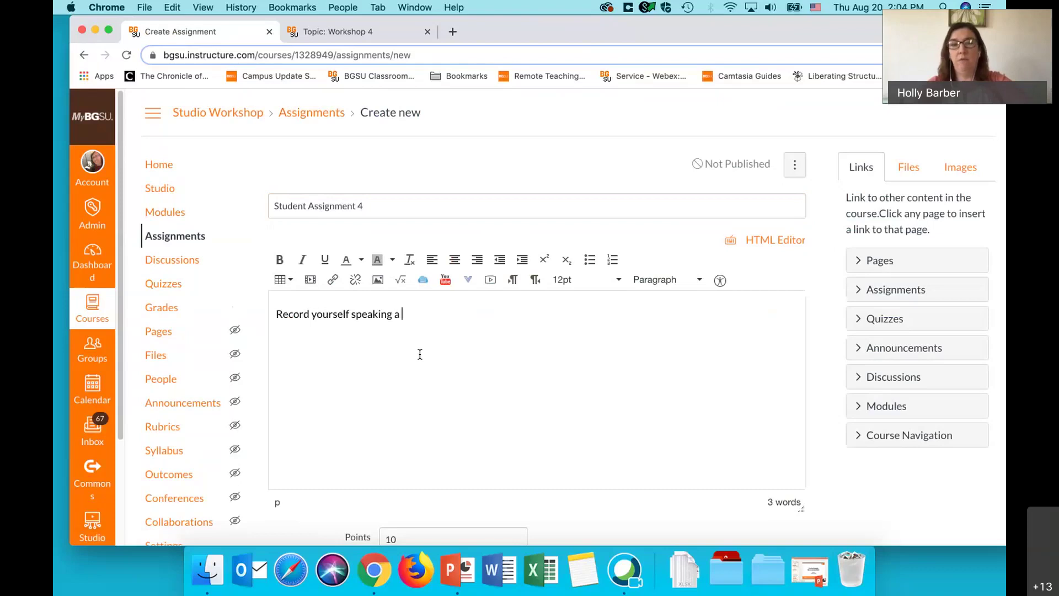
key(BackSpace)
text(Fr)
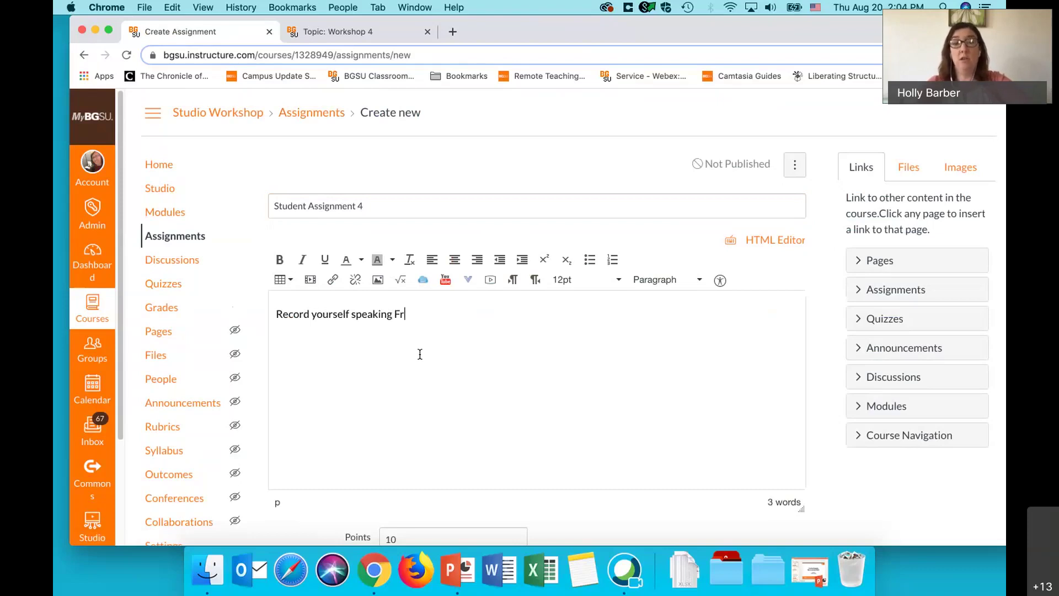
text(ench using )
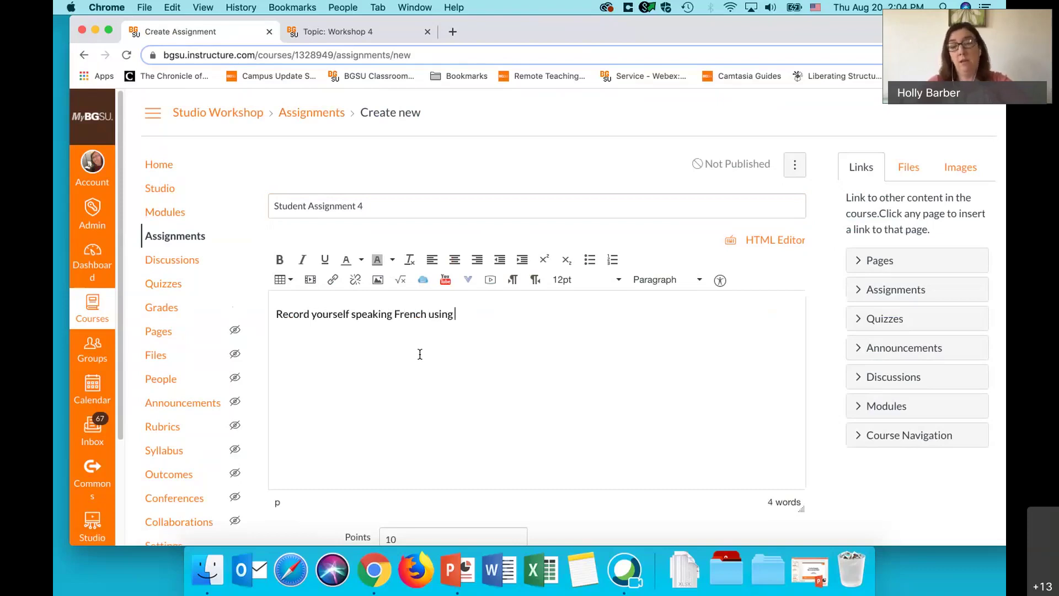
text(Studio.)
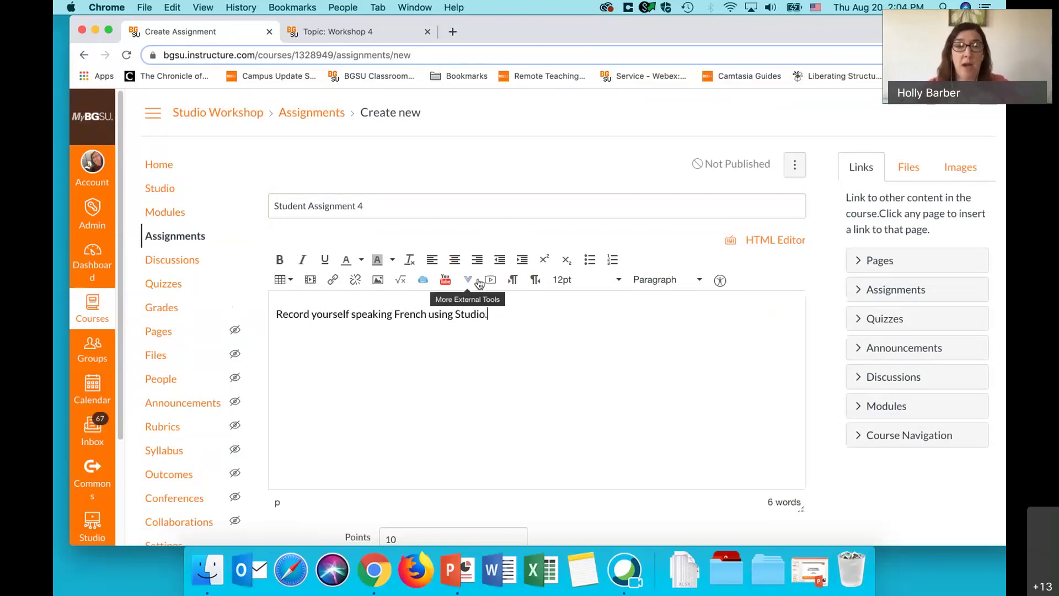
- Place Student Assignment 4 in the Assignments assignment group
scroll(477, 341, down, 5)
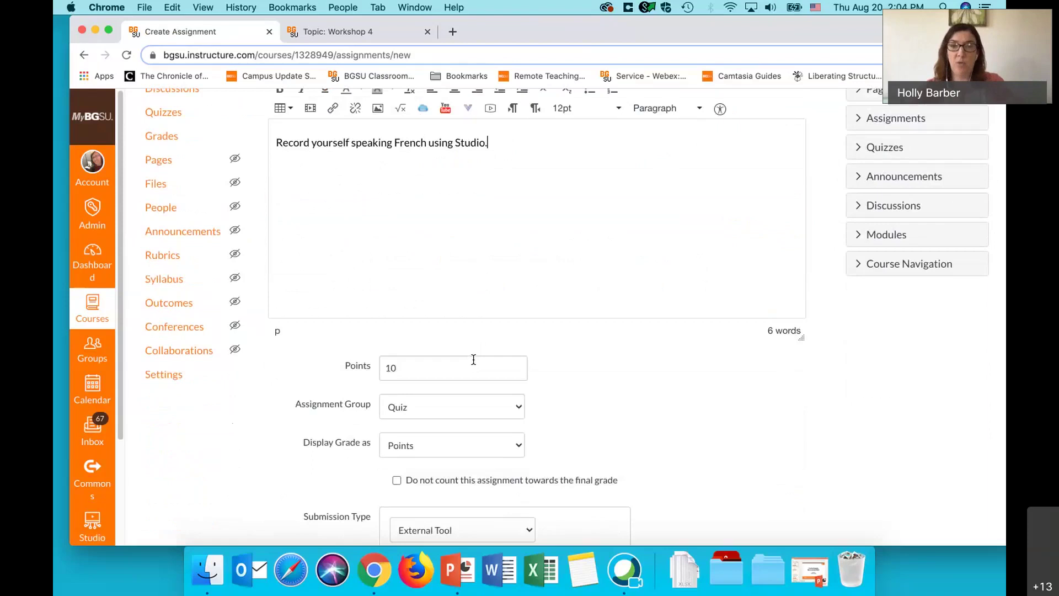
click(468, 413)
click(466, 431)
- Set the assignment's submission type to Online and allow File Uploads as the entry option
scroll(603, 397, down, 4)
click(491, 390)
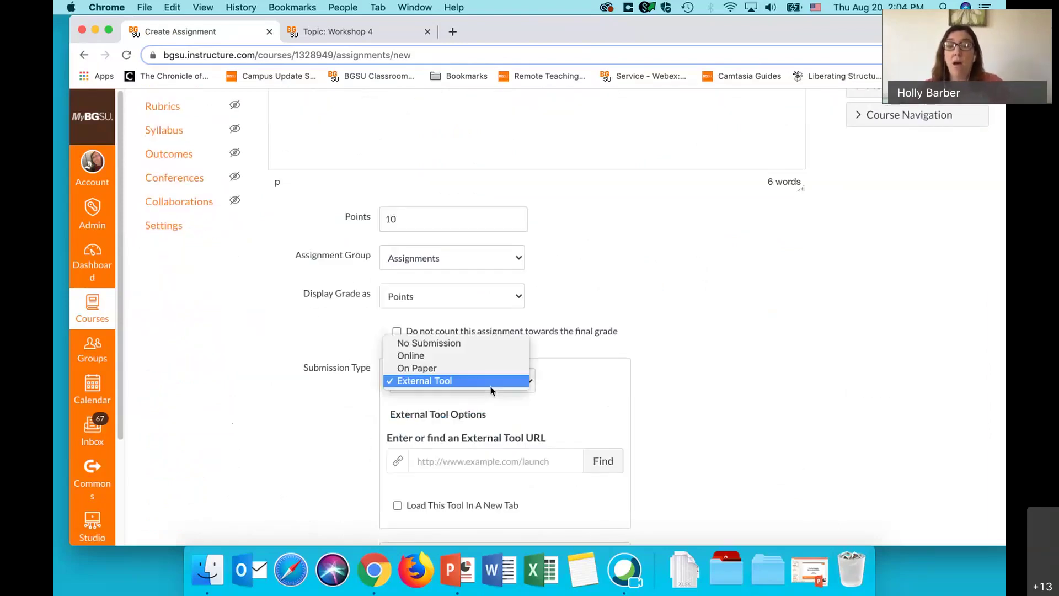
click(504, 356)
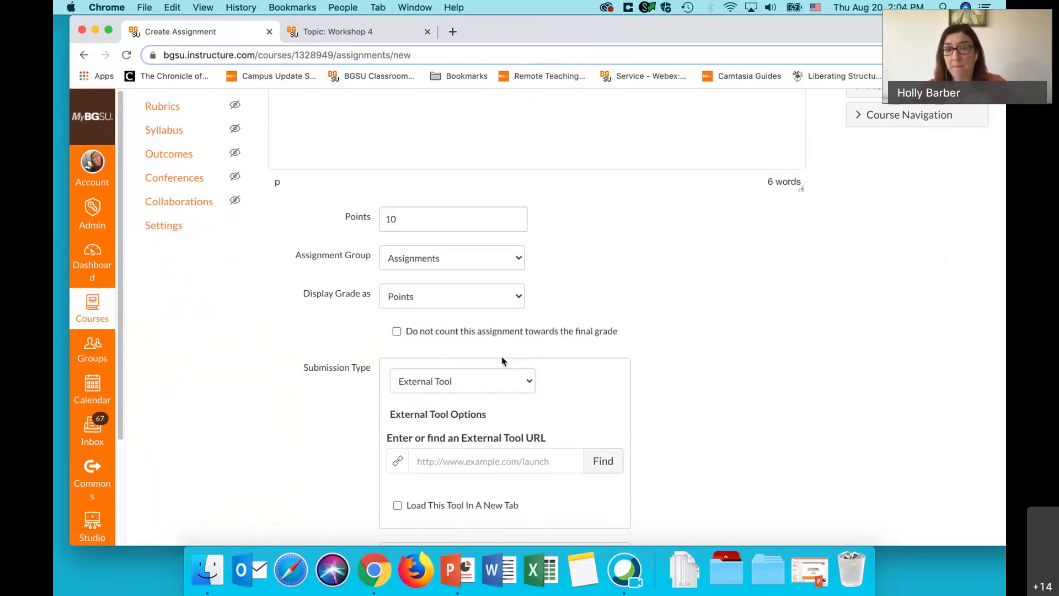
scroll(501, 357, up, 8)
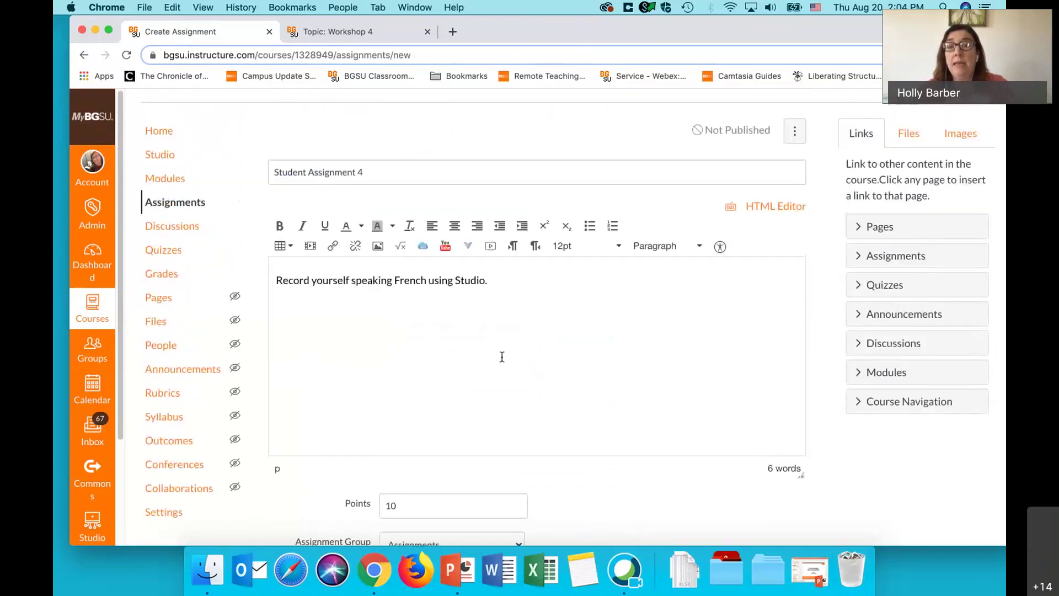
scroll(502, 357, down, 8)
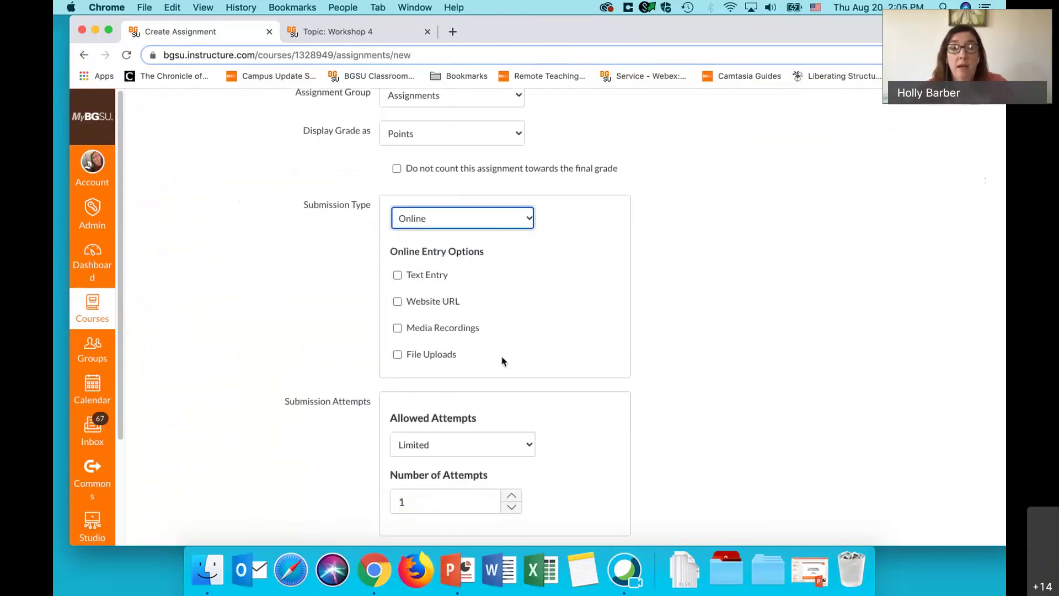
scroll(502, 359, down, 1)
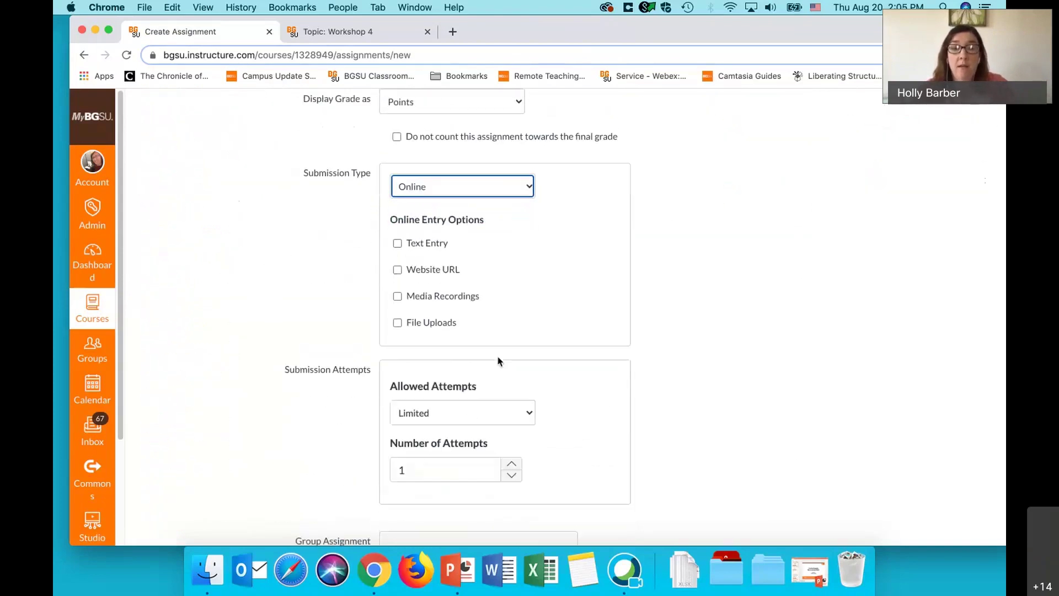
click(398, 323)
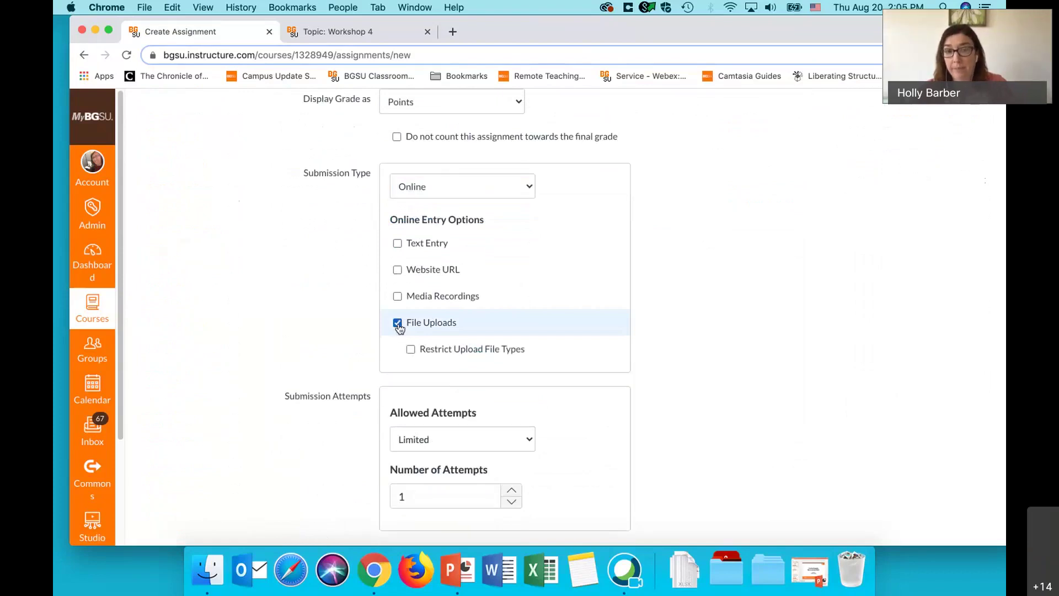
- Save and publish Student Assignment 4, leaving it assigned to everyone without a due date
scroll(720, 307, down, 2)
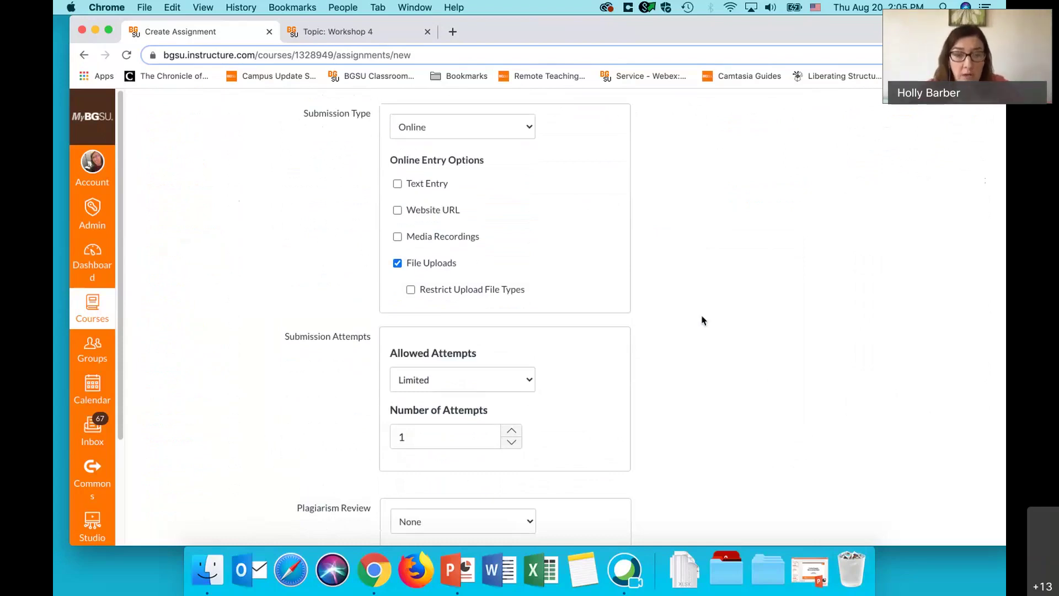
scroll(703, 319, down, 10)
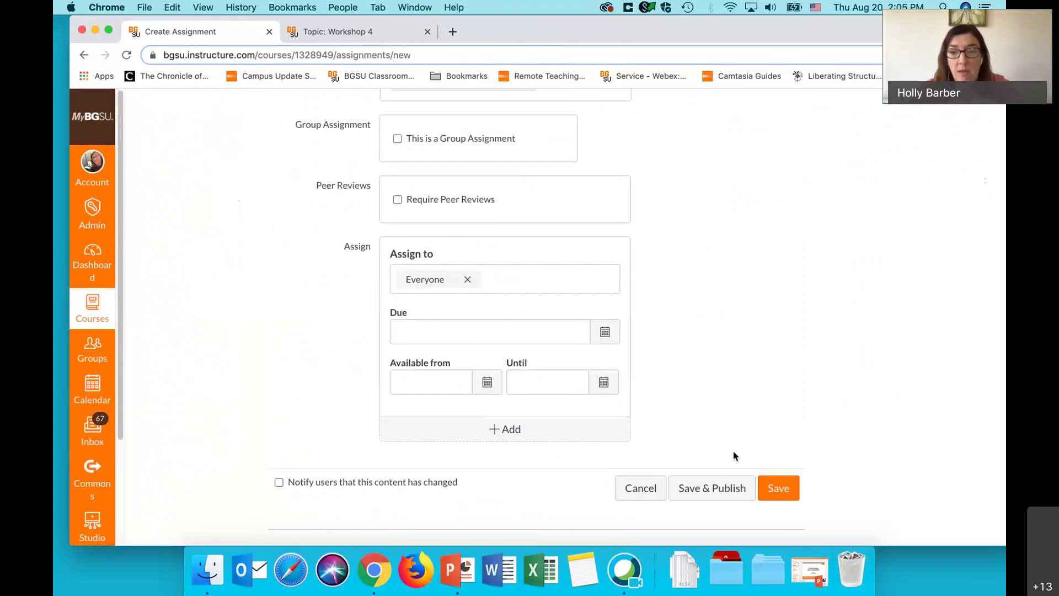
click(727, 489)
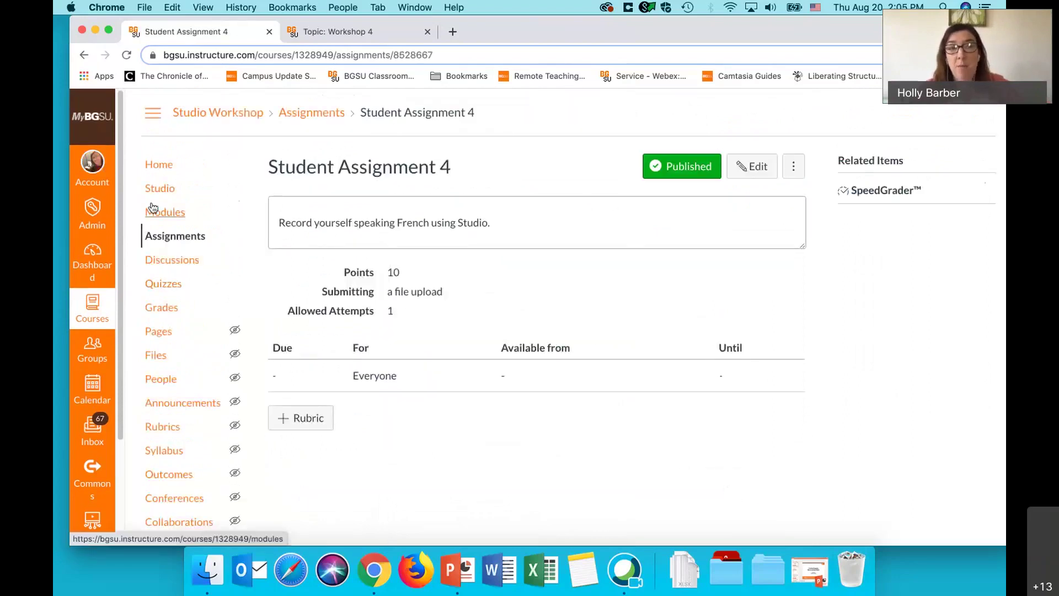
- Add Student Assignment 4 as an assignment item to Workshop Module 1
click(154, 210)
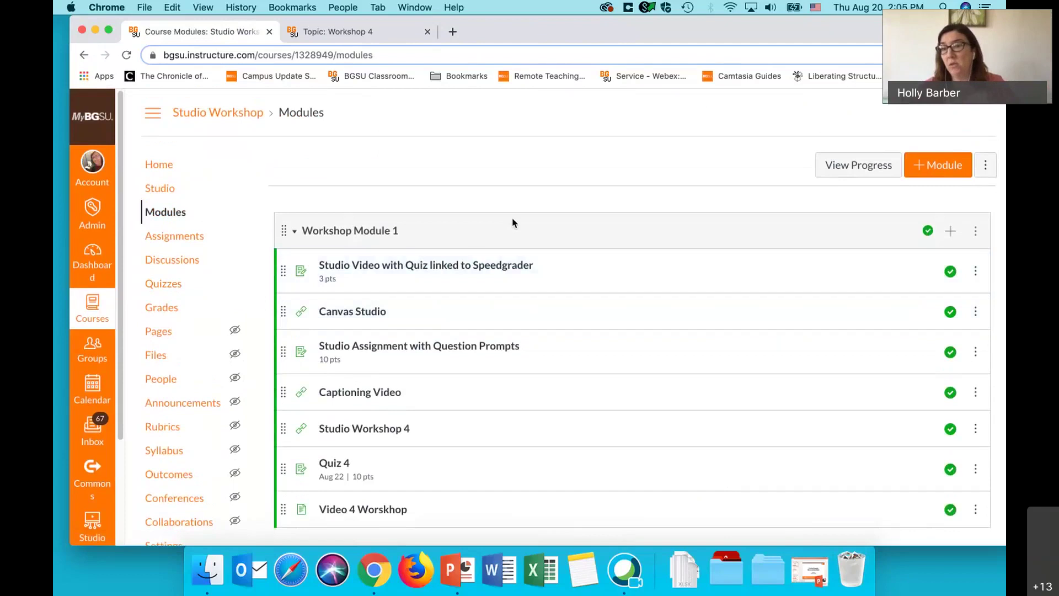
click(950, 230)
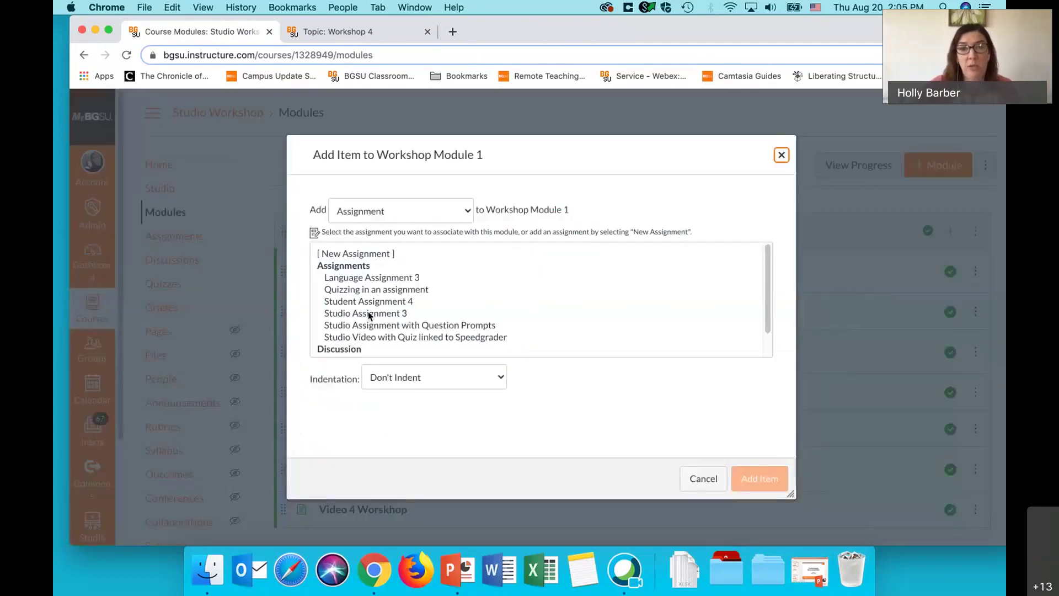
click(383, 301)
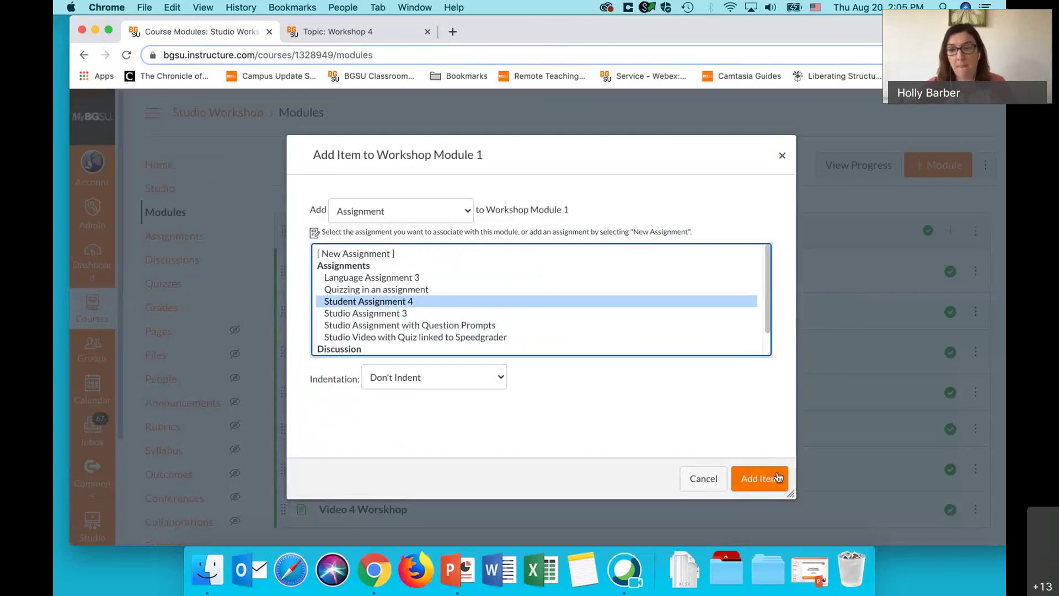
click(758, 478)
scroll(634, 375, down, 3)
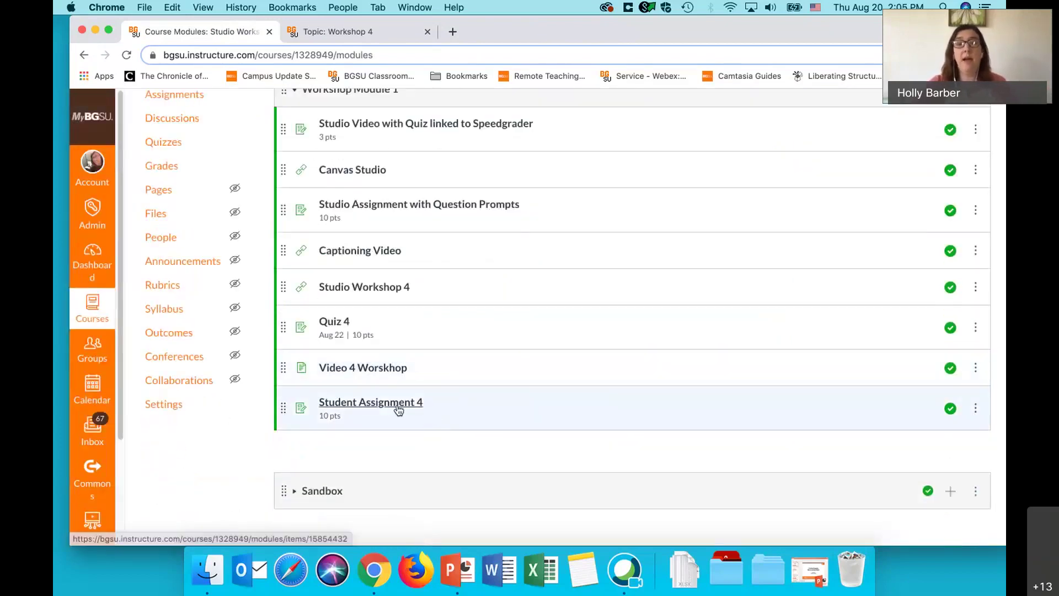
- Switch the course to Student View and open Student Assignment 4 from Workshop Module 1
click(178, 406)
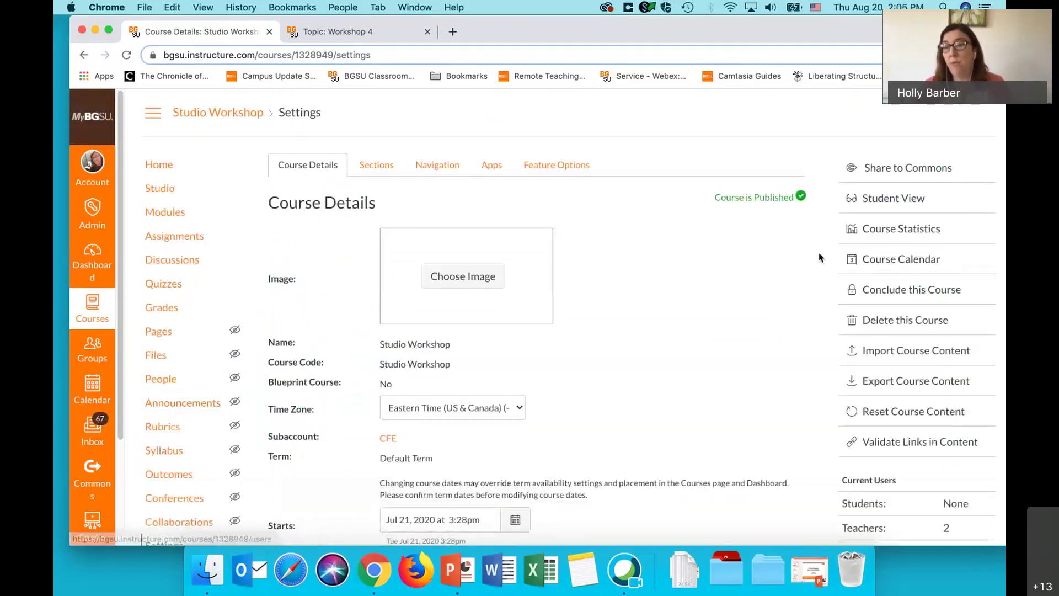
click(890, 202)
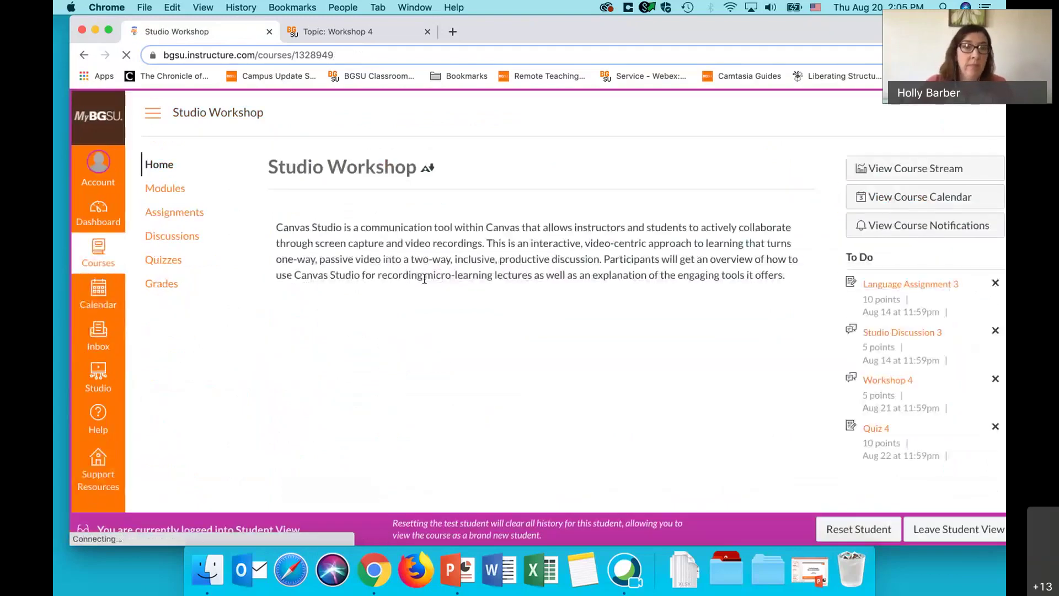
click(165, 189)
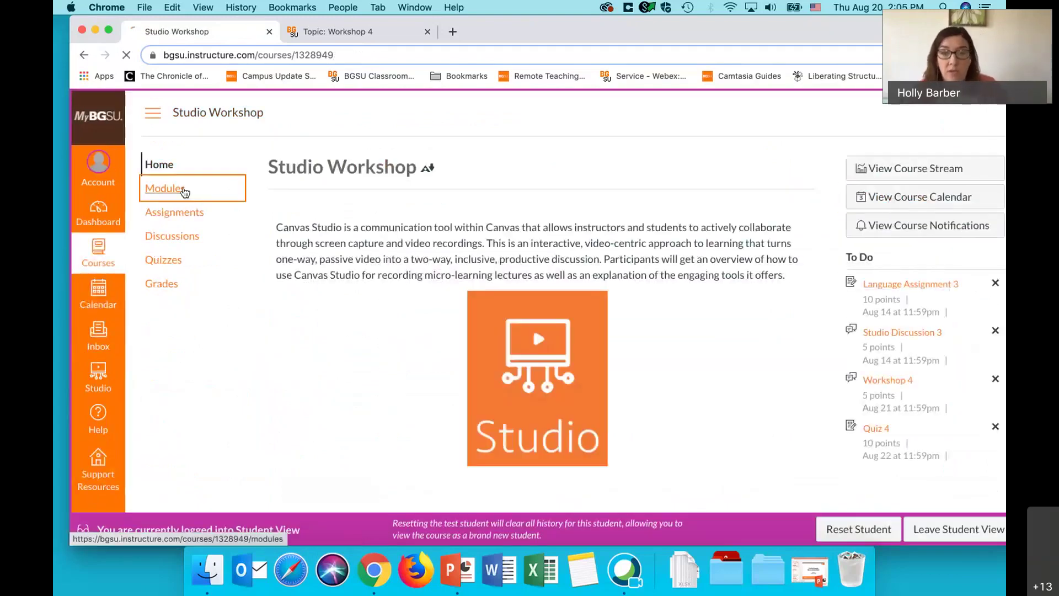
scroll(436, 315, down, 3)
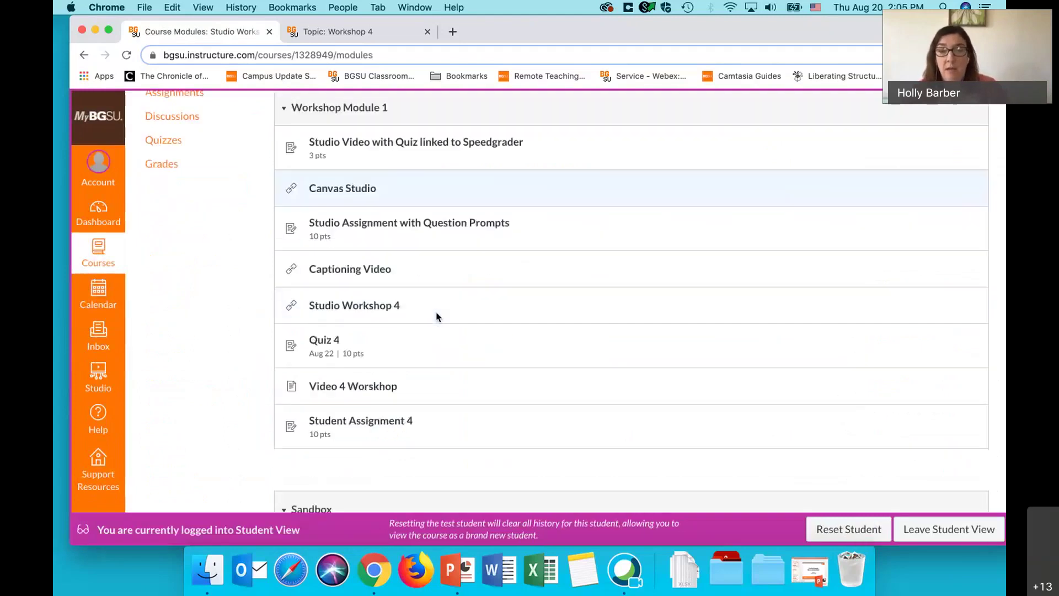
click(390, 422)
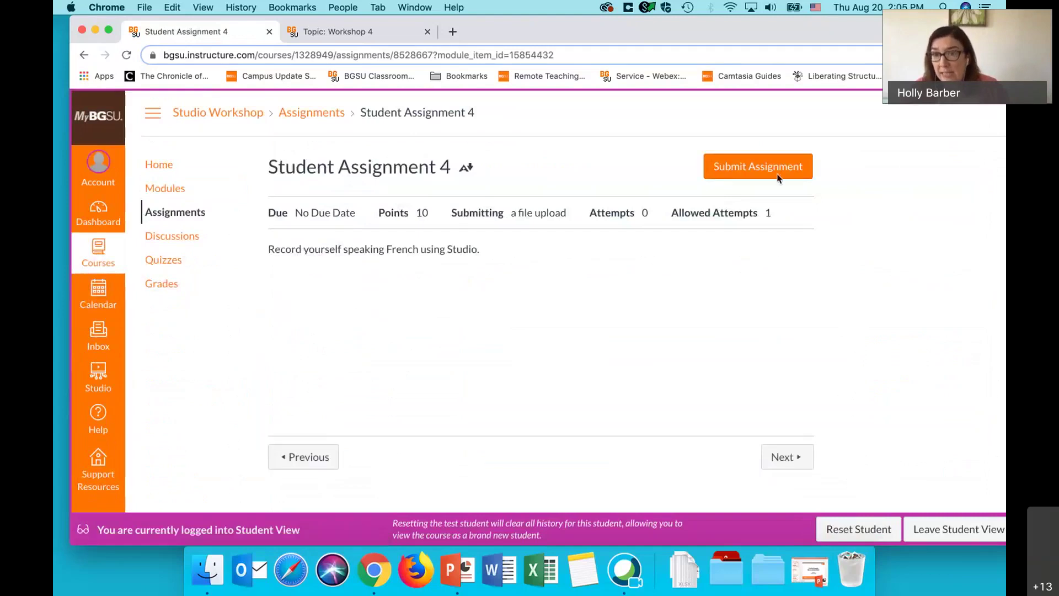
- Begin submitting Student Assignment 4 as the student and choose Studio as the submission source
click(778, 176)
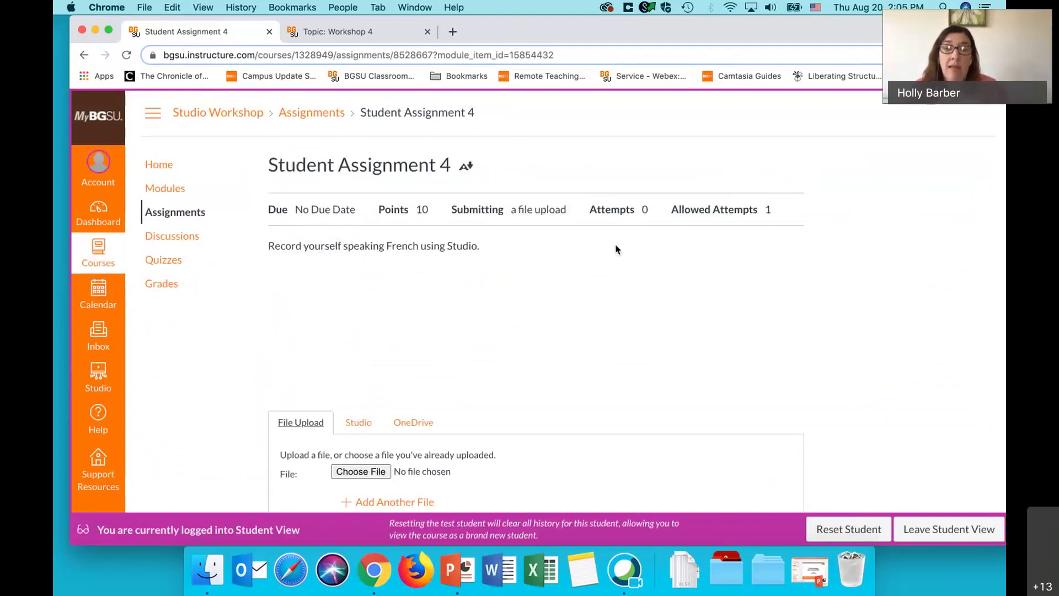
scroll(353, 396, down, 3)
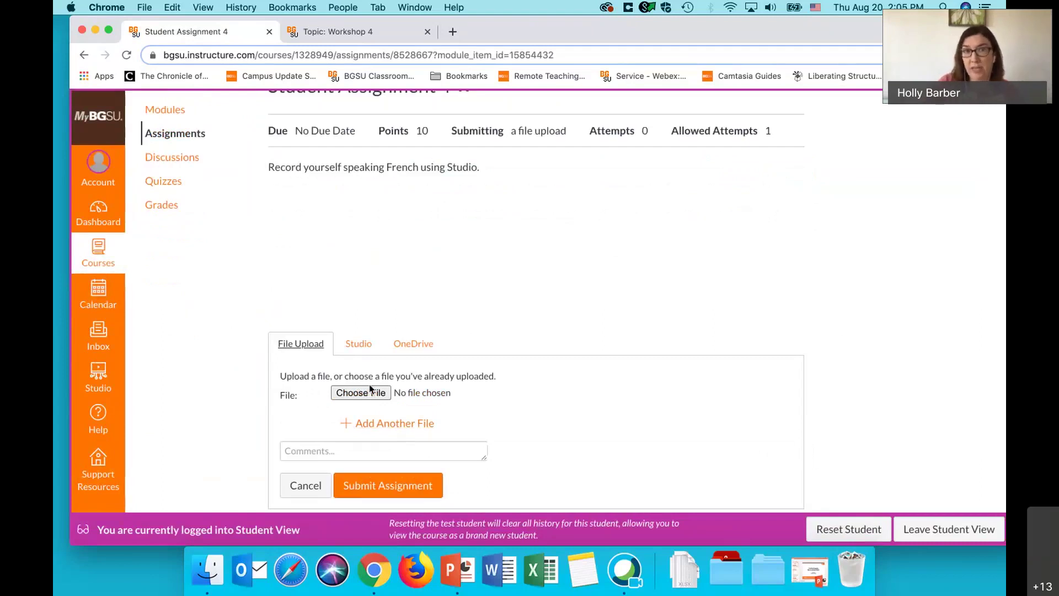
click(361, 348)
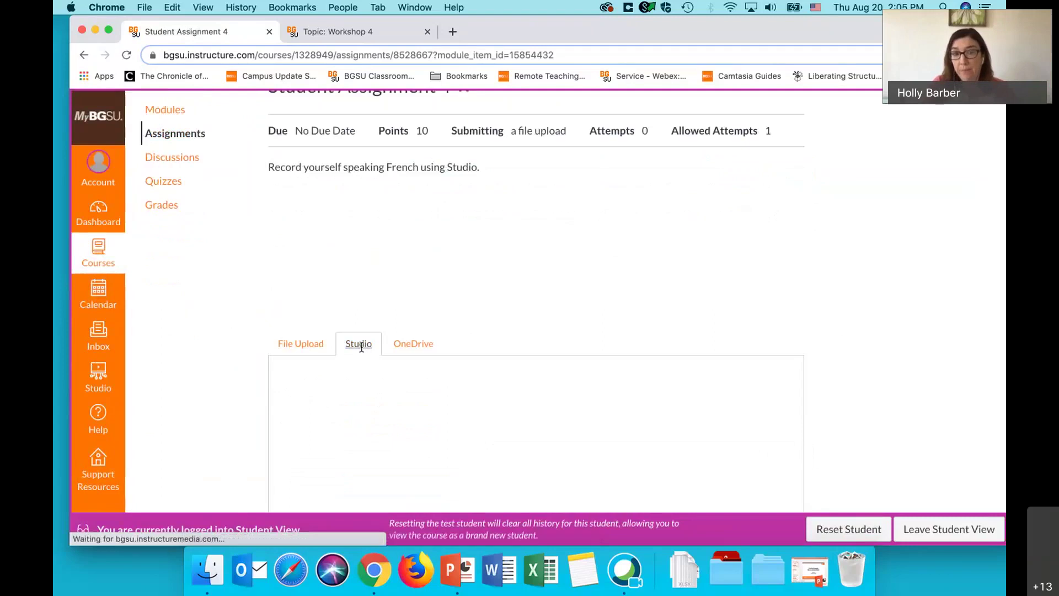
scroll(478, 225, down, 5)
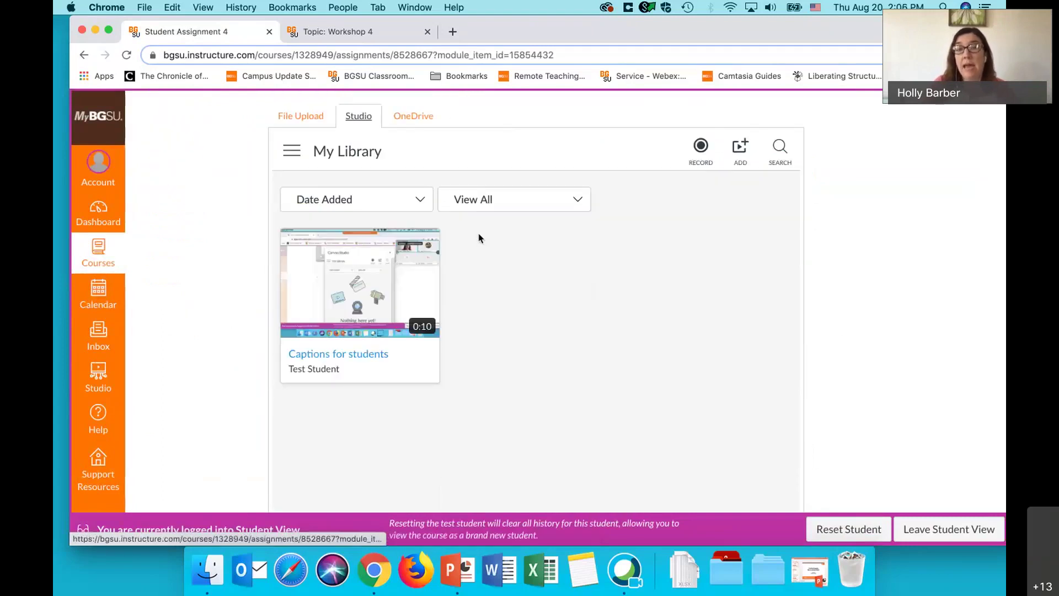
scroll(490, 259, up, 3)
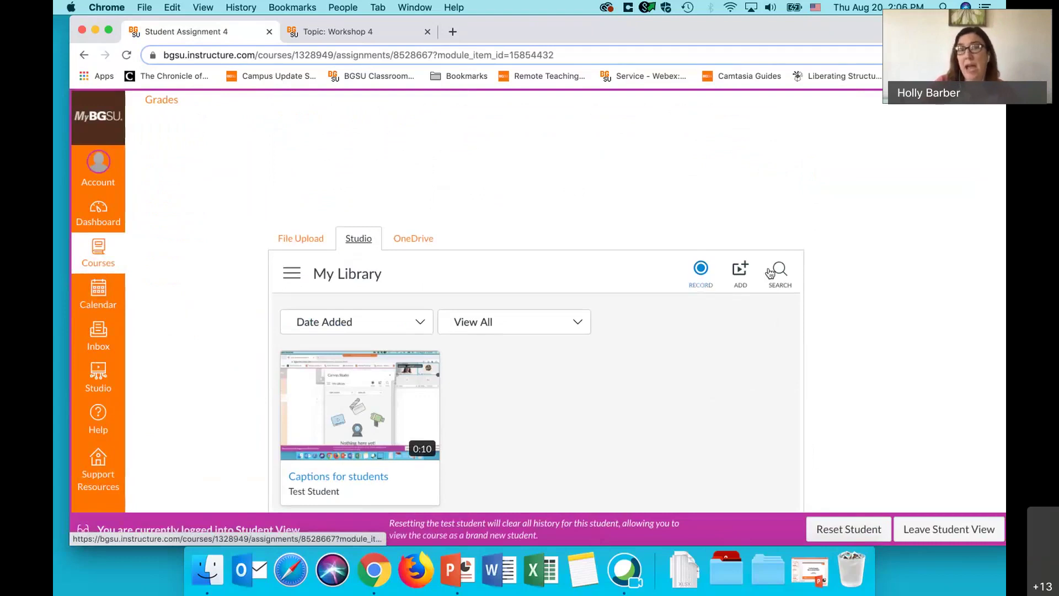
- Open Studio's webcam capture to examine its recording controls, and close it without recording
click(703, 272)
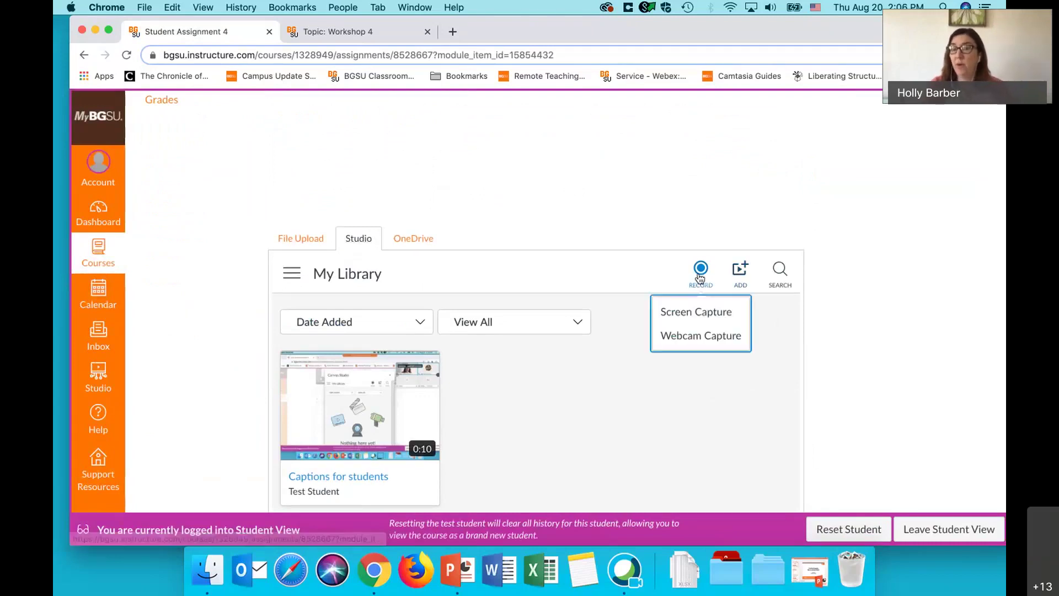
click(709, 337)
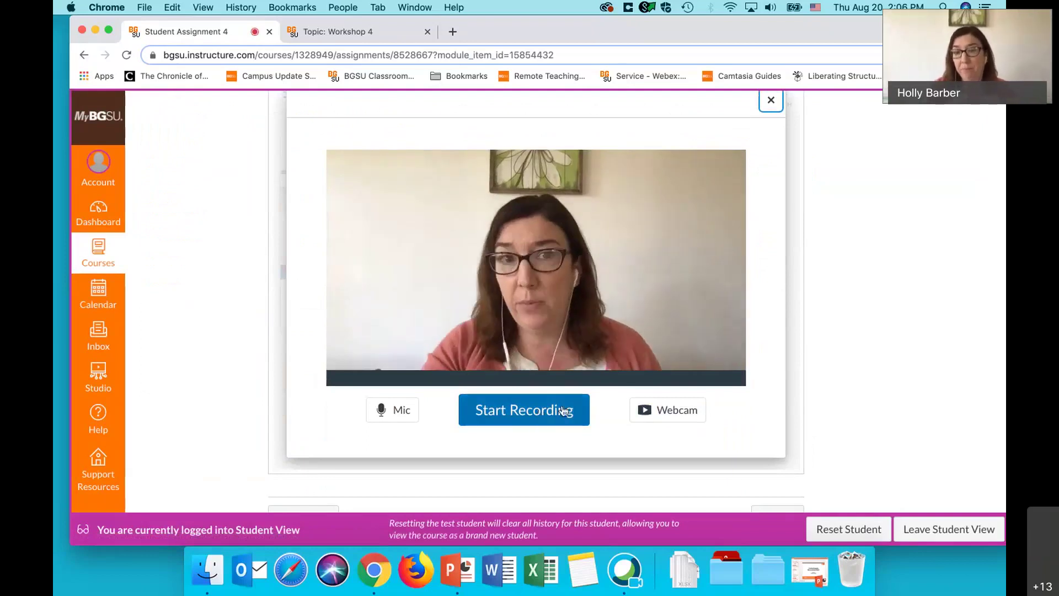
scroll(950, 372, up, 4)
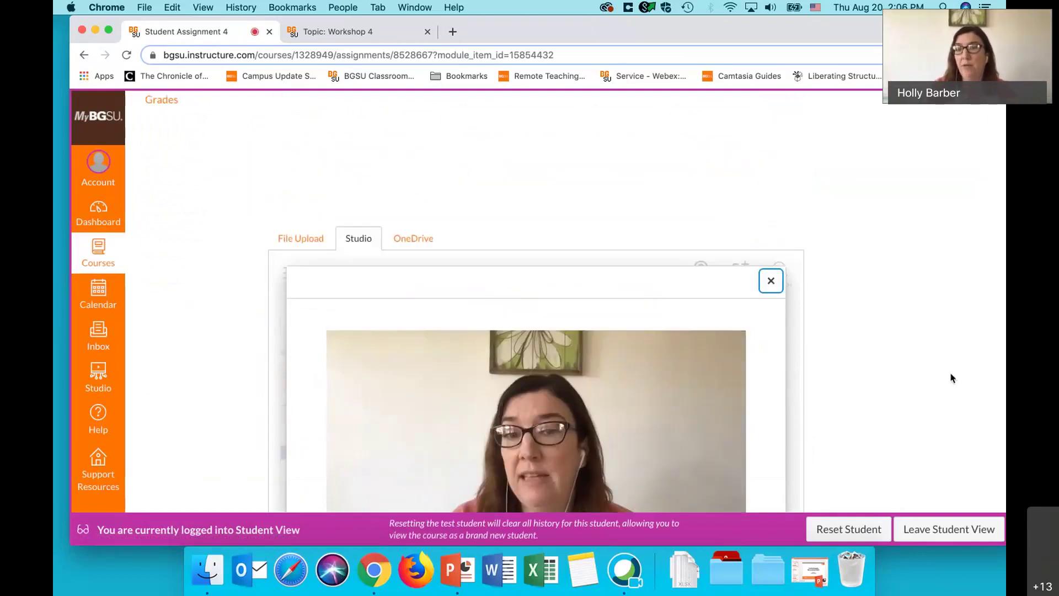
scroll(951, 375, down, 5)
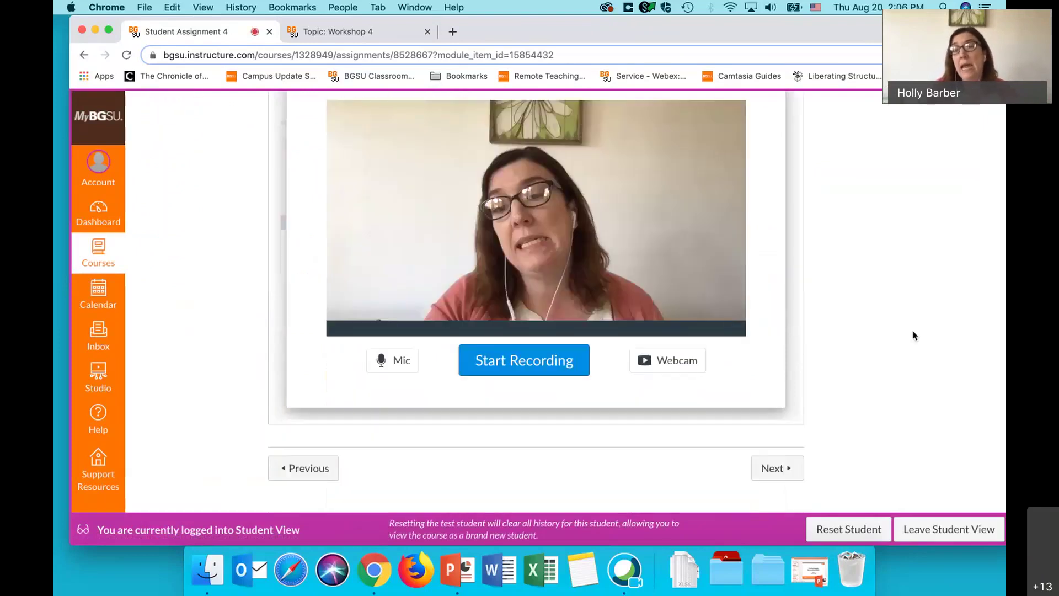
scroll(912, 333, up, 6)
click(770, 361)
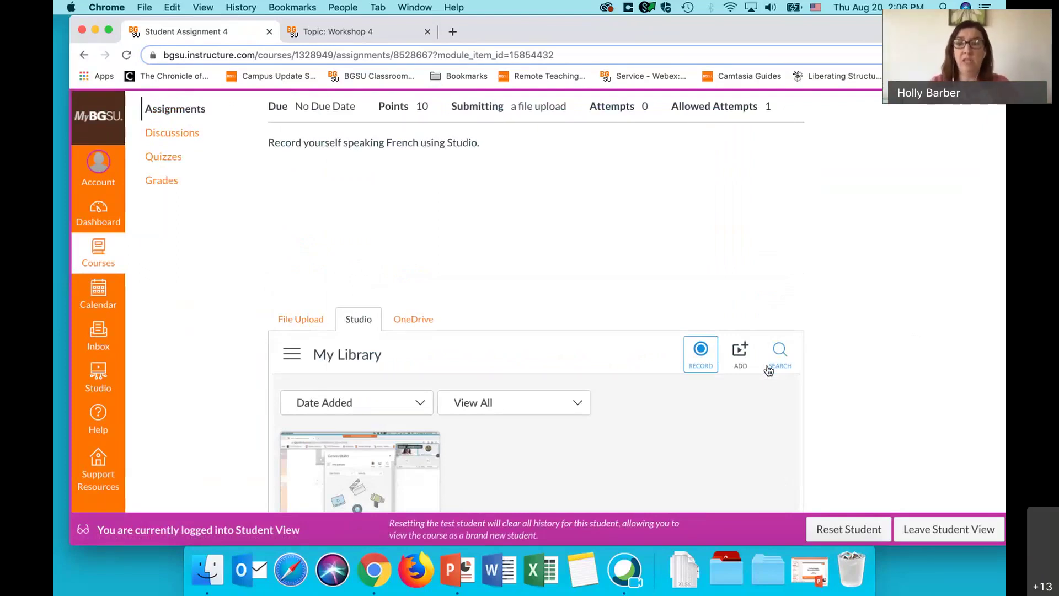
- Start a screen capture from the student's Studio library and allow the Screen Recorder Launcher to open
scroll(772, 395, down, 1)
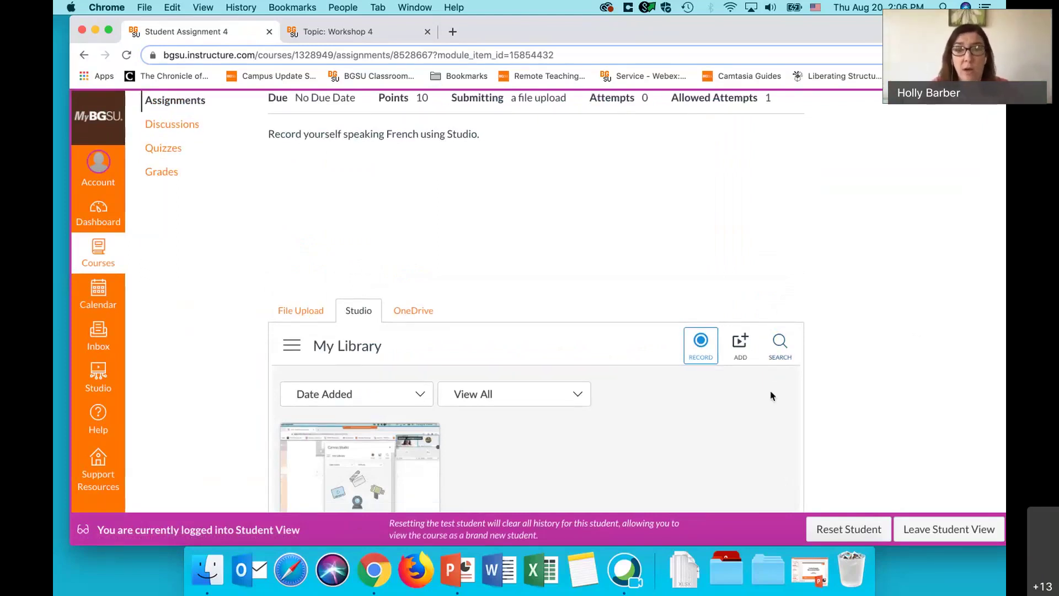
scroll(772, 395, down, 5)
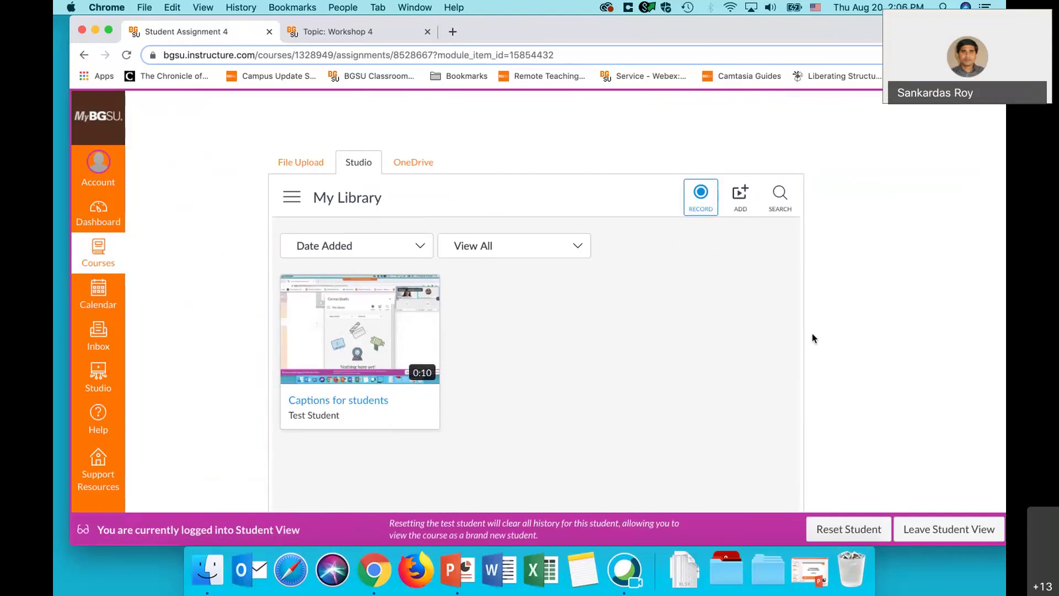
click(700, 194)
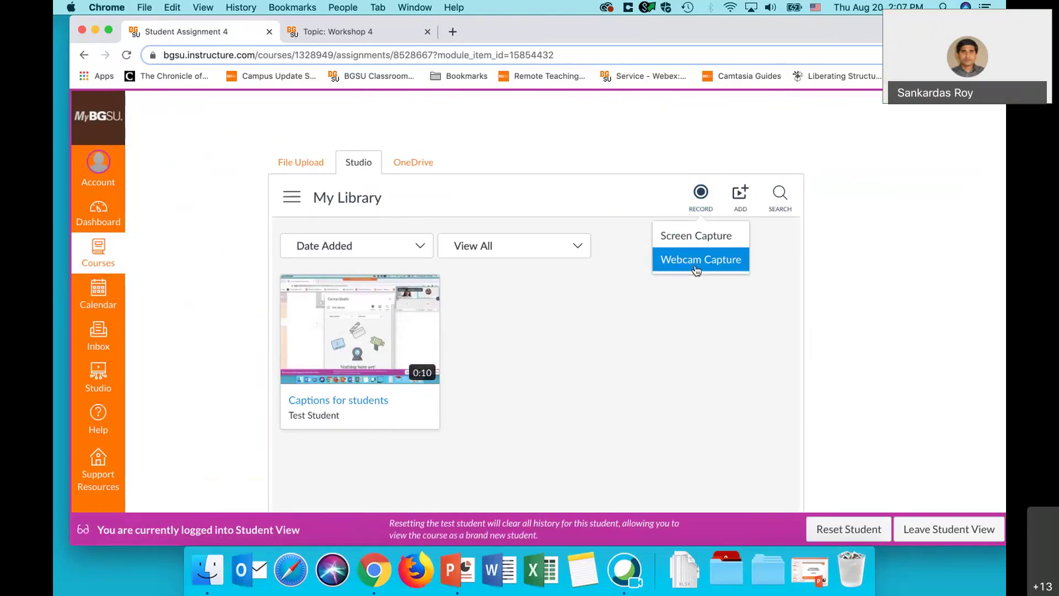
click(699, 237)
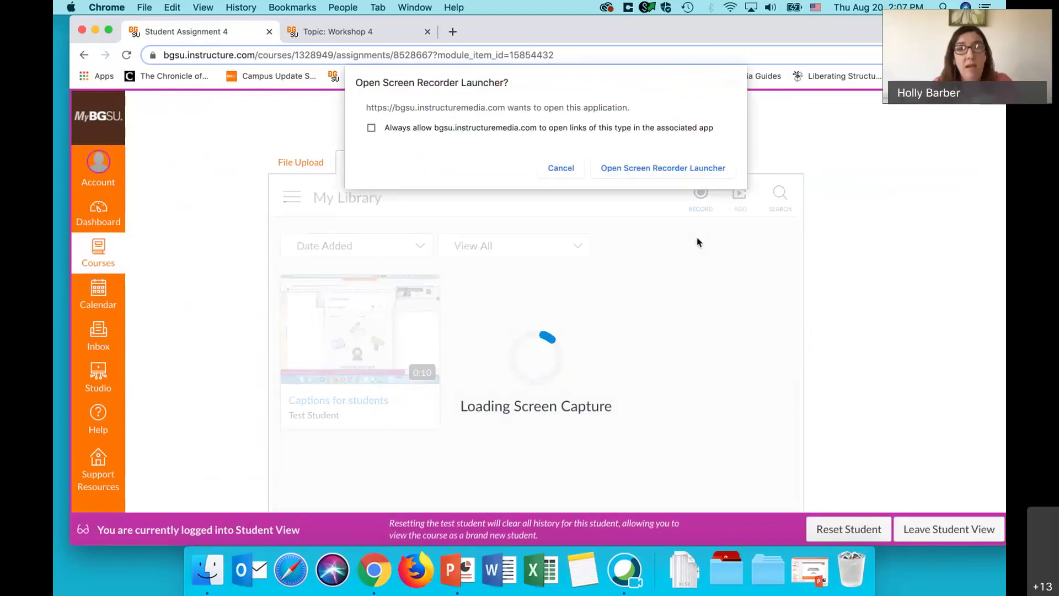
click(675, 176)
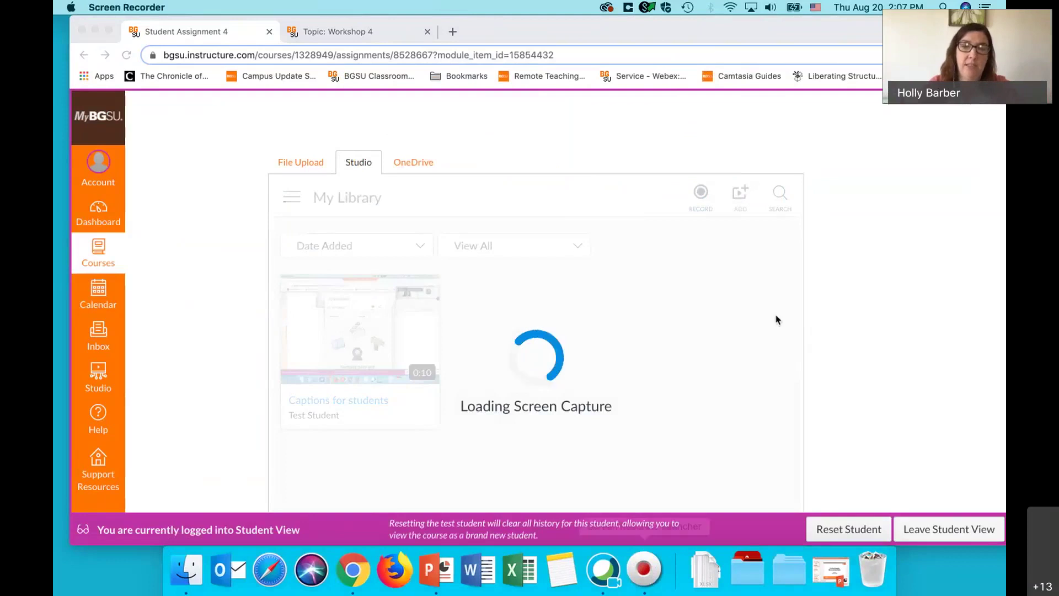
scroll(777, 320, down, 2)
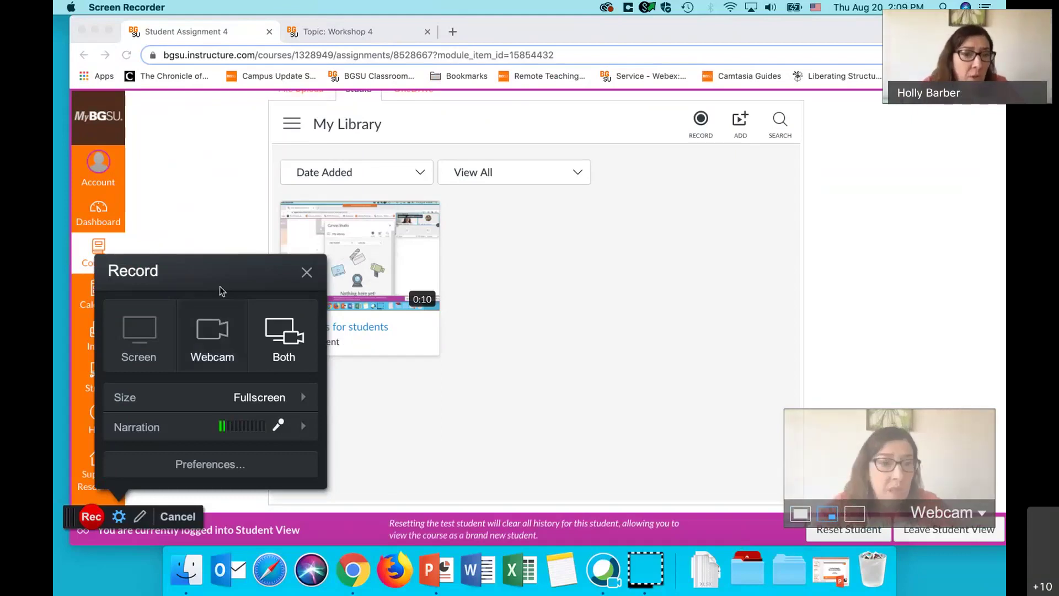
- Close the recorder settings, cancel the screen recording, and leave Student View without submitting Student Assignment 4
click(308, 273)
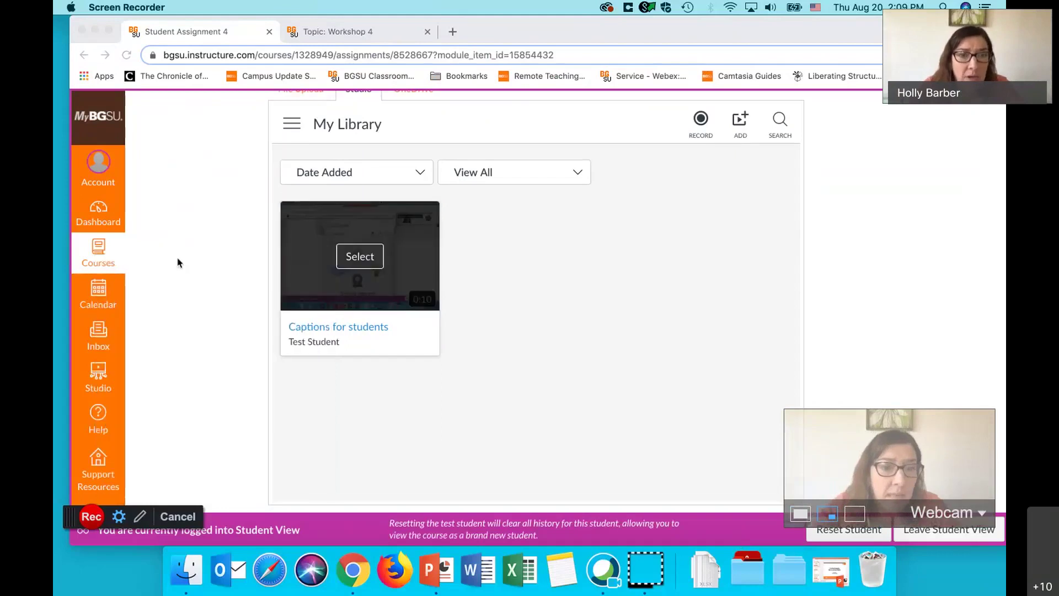
scroll(285, 256, up, 3)
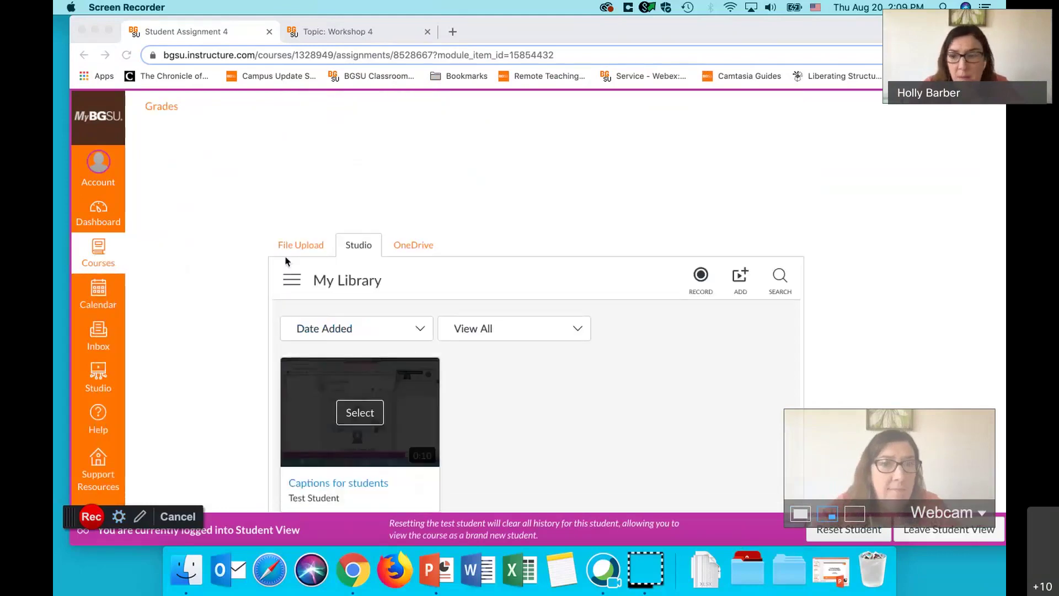
scroll(285, 256, up, 3)
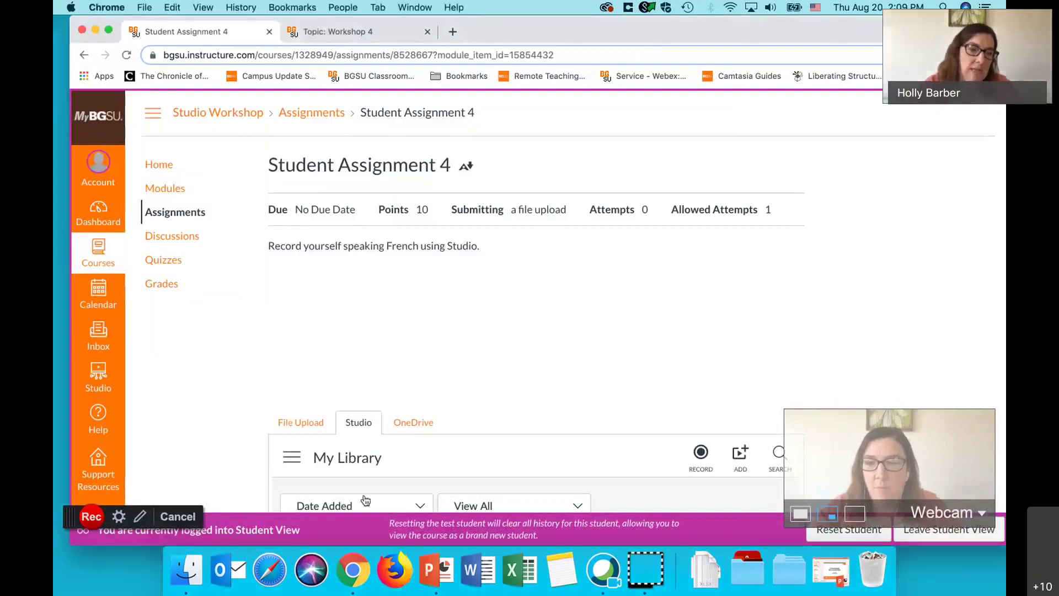
click(190, 514)
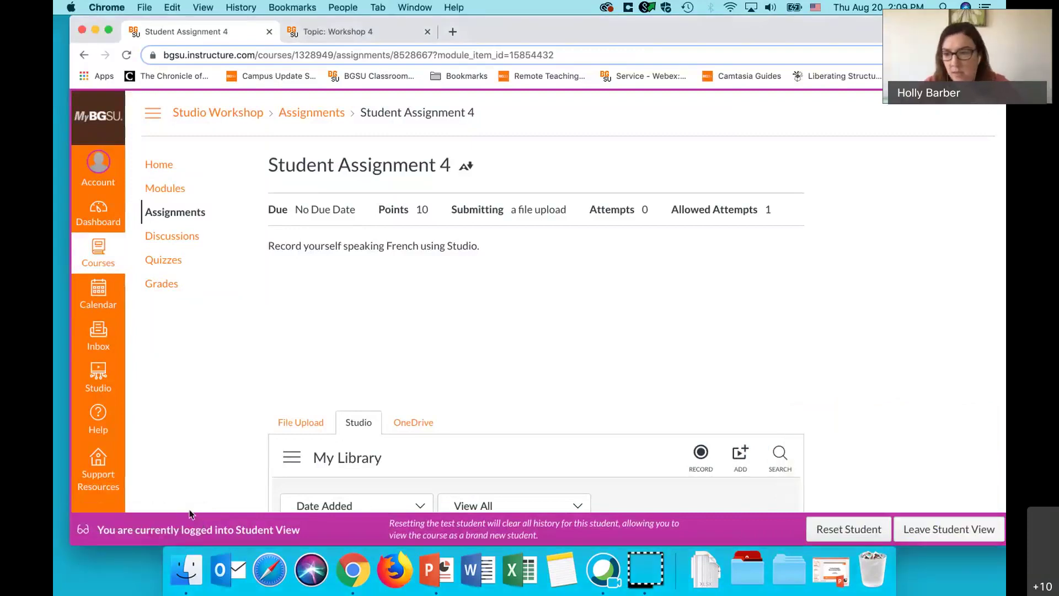
click(953, 531)
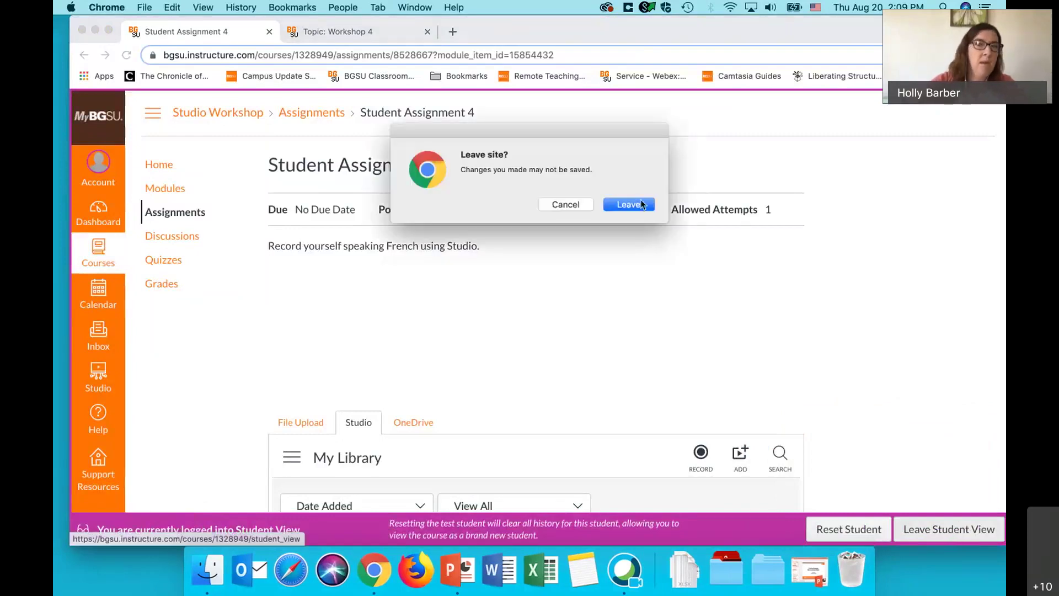
click(629, 204)
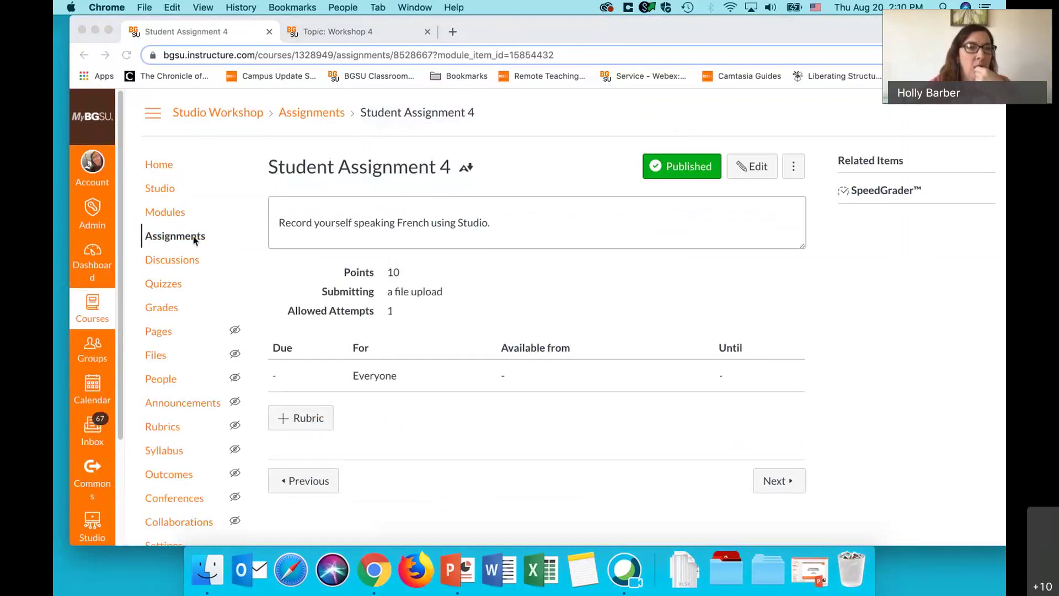
- Create a new assignment in the Studio Workshop course and name it "test quiz turning off"
click(163, 215)
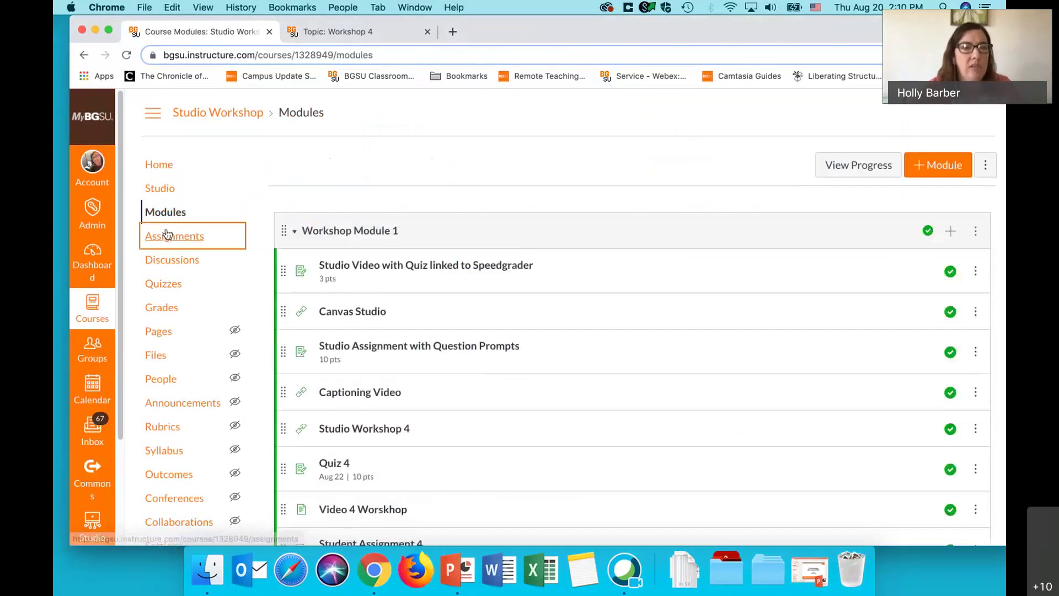
click(167, 234)
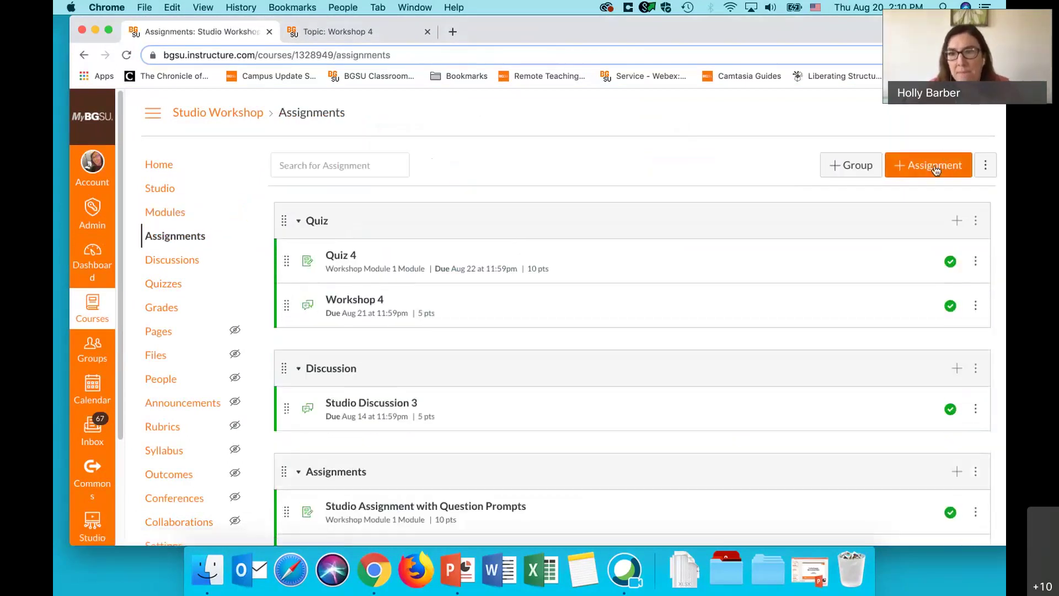
click(936, 170)
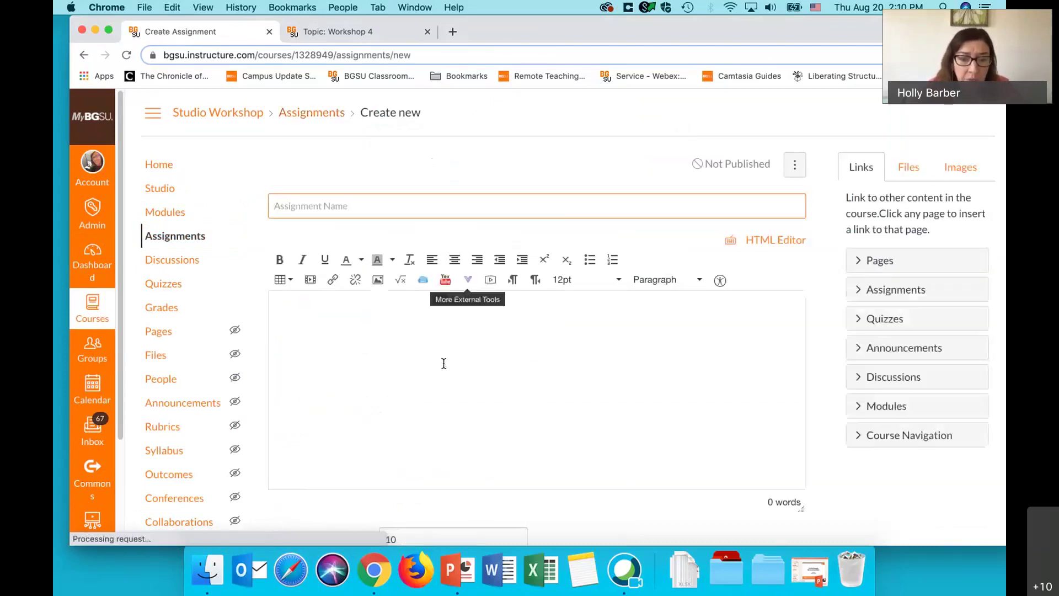
text(tes)
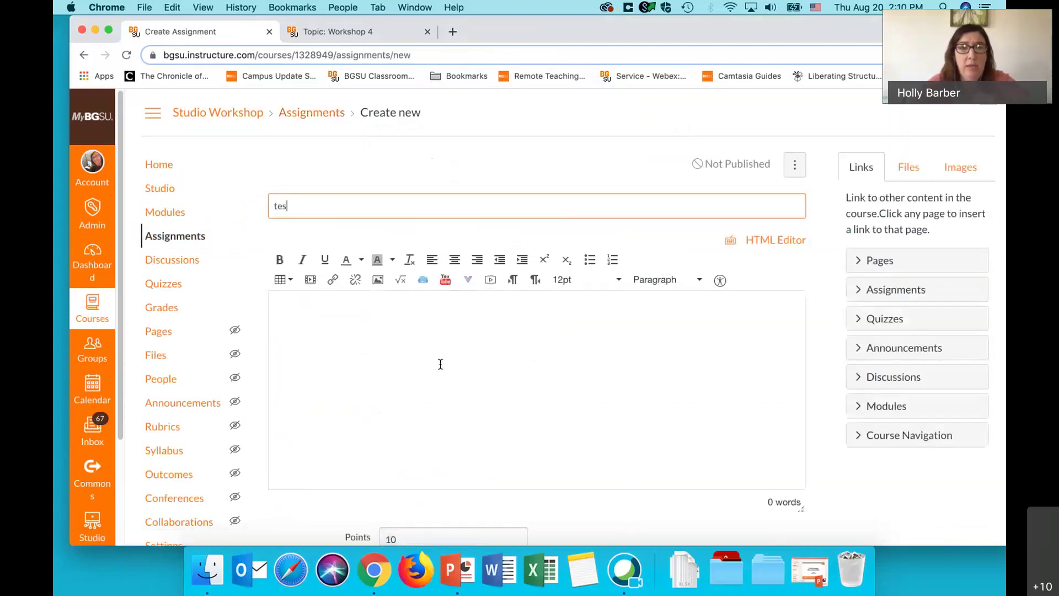
text(t quiz turning off)
- Embed the Studio Workshop 4 video from Canvas Studio in the assignment description as a video quiz using Workshop 4 Quiz
scroll(437, 386, down, 5)
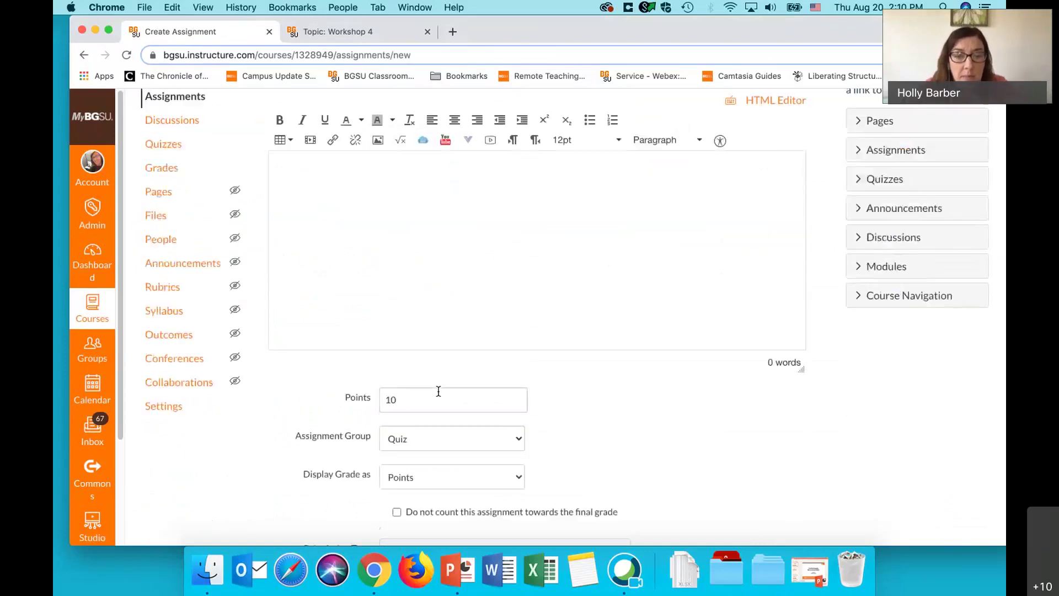
scroll(440, 386, up, 5)
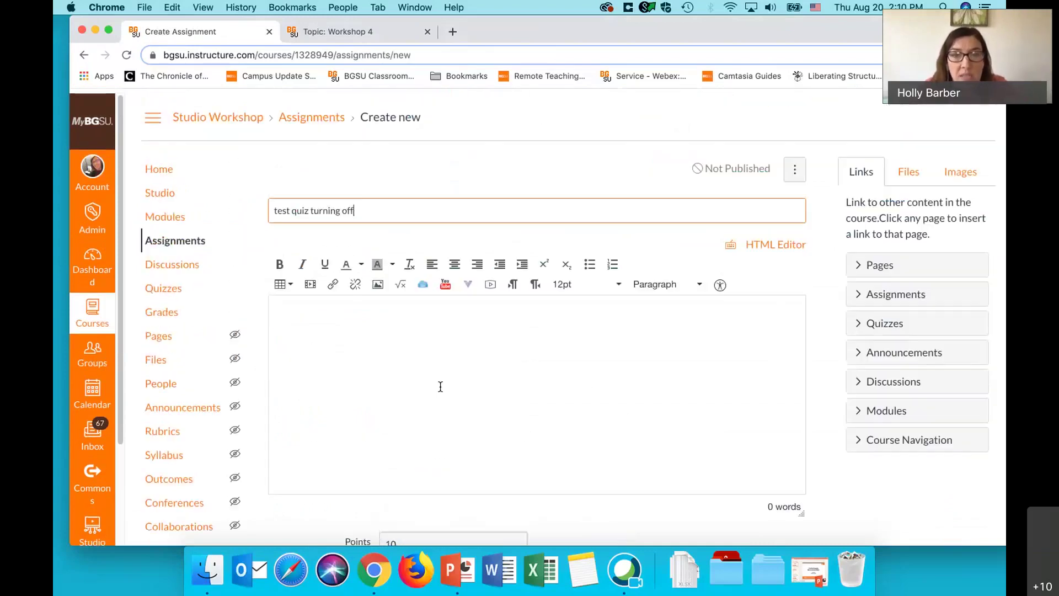
click(468, 281)
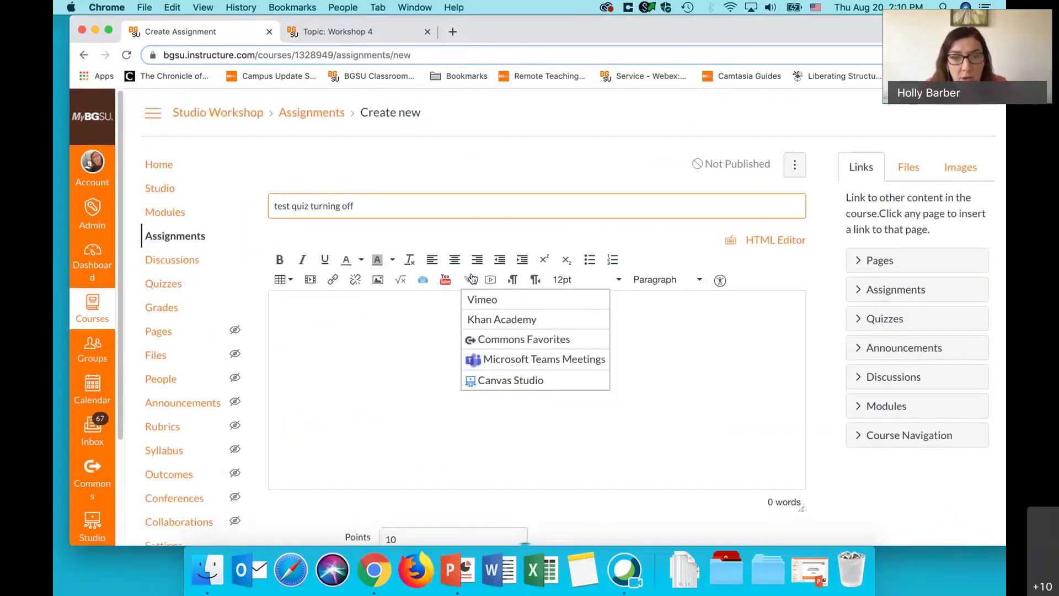
click(486, 380)
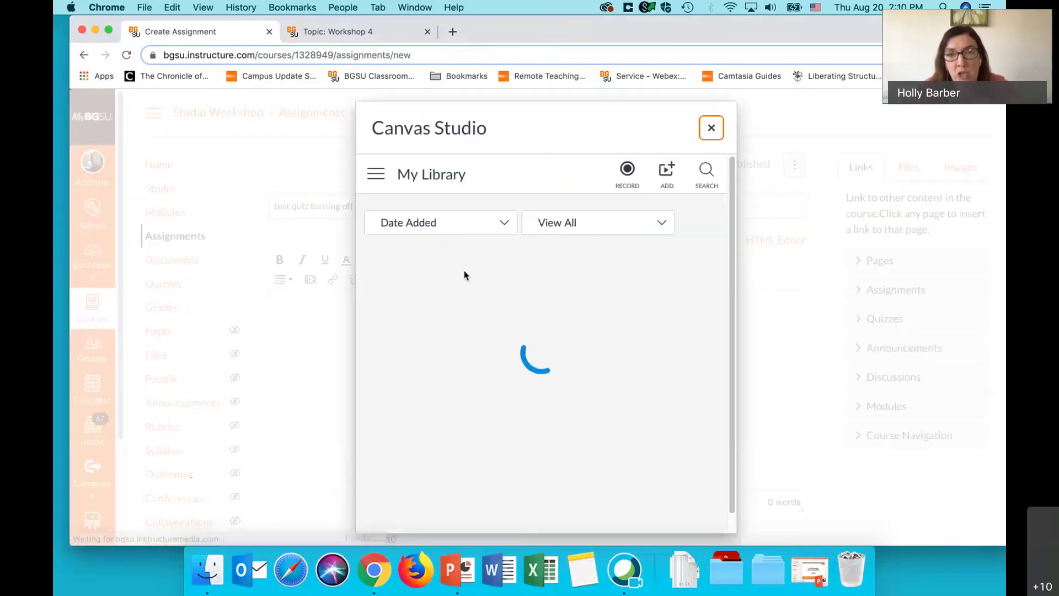
click(445, 305)
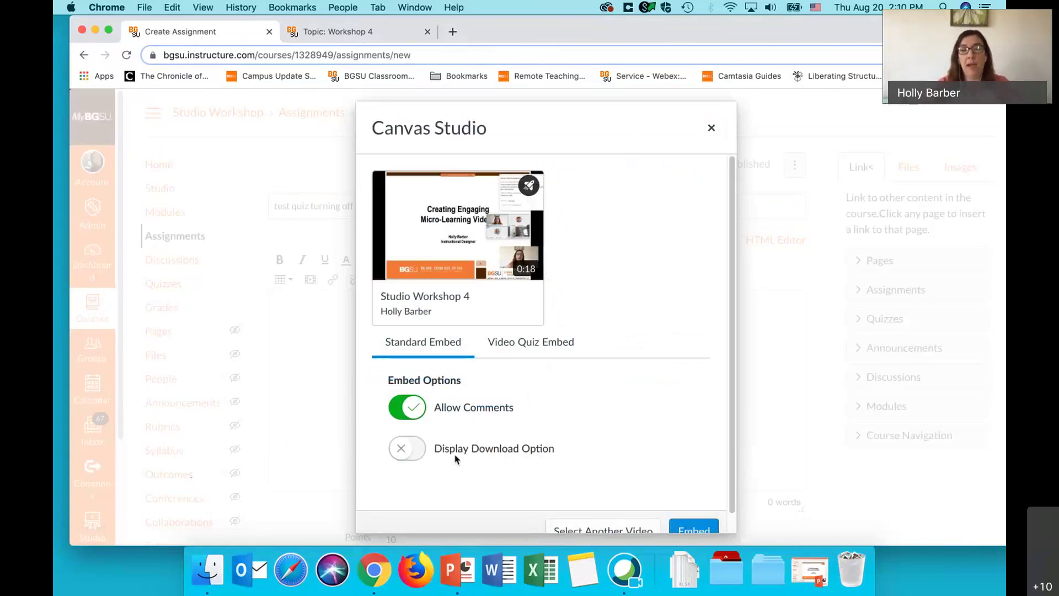
click(546, 344)
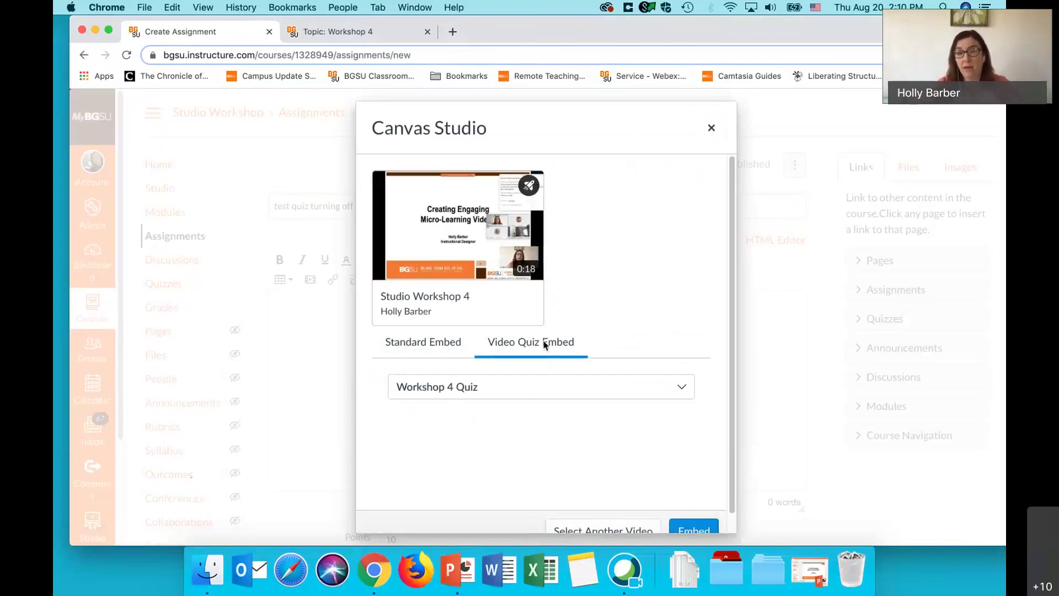
click(682, 527)
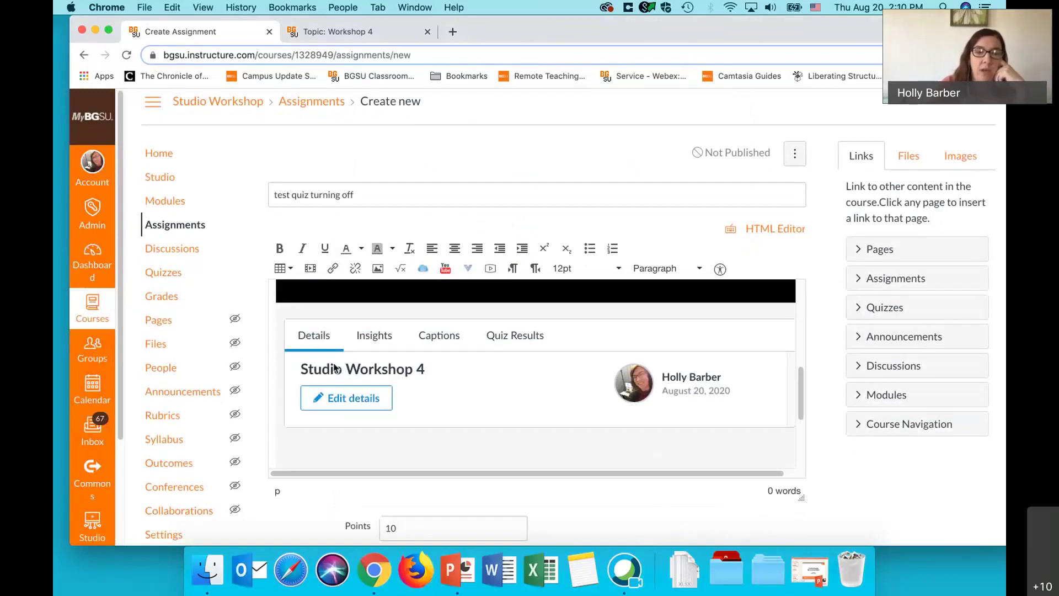
- Add a new quiz to the Studio Workshop 4 video in the Studio library and enable hiding question markers on the timeline for students
click(94, 520)
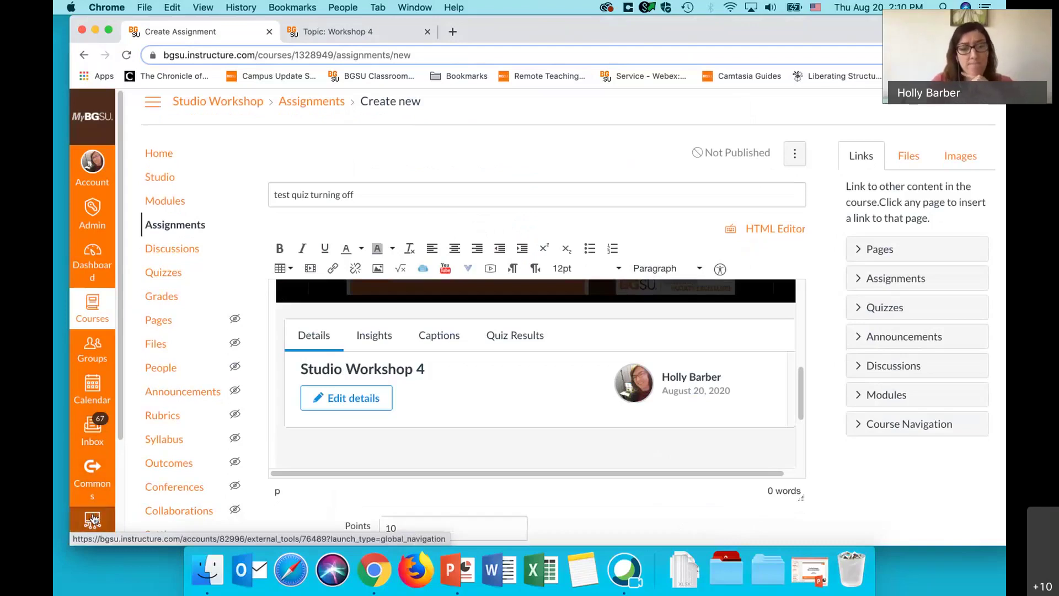
click(94, 520)
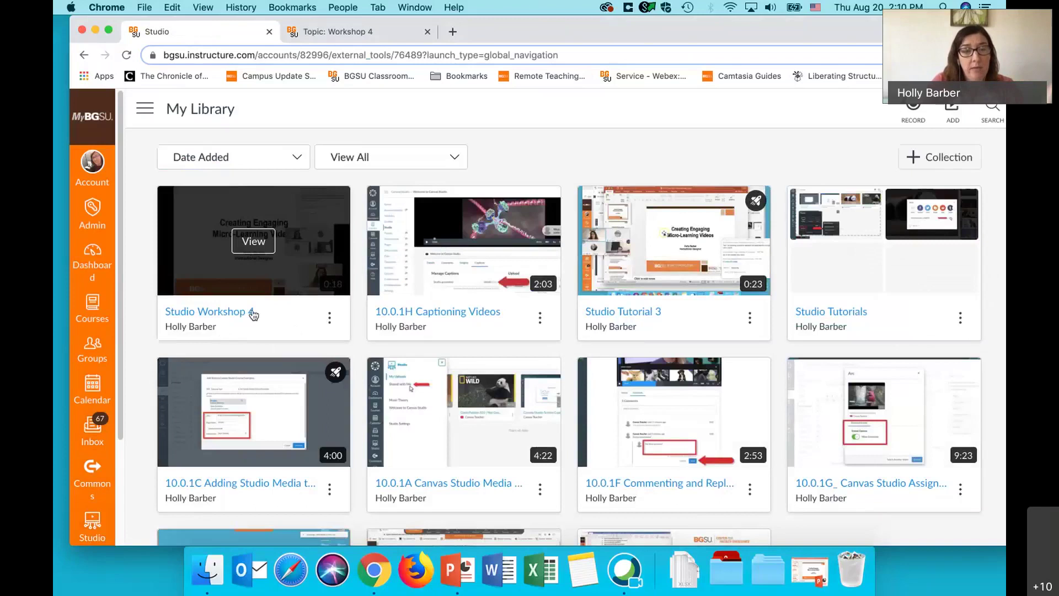
click(330, 318)
mouse_move(314, 188)
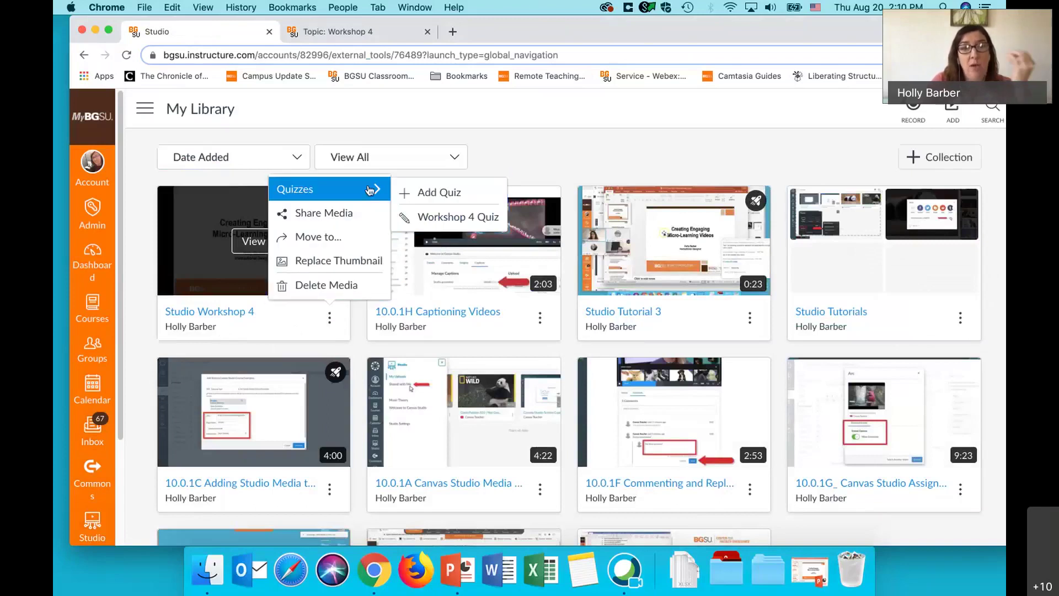
click(416, 194)
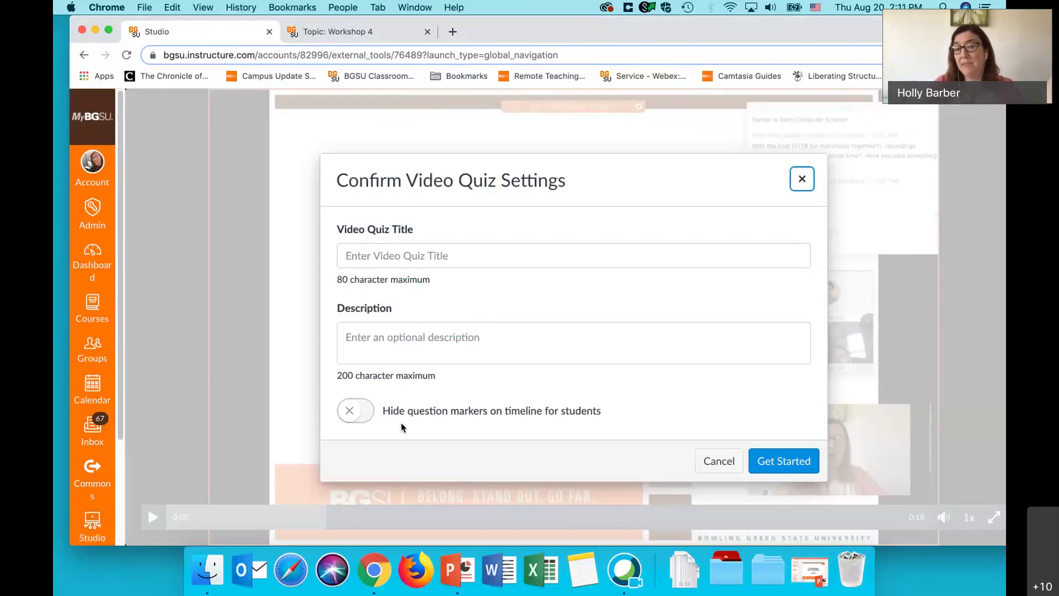
click(359, 410)
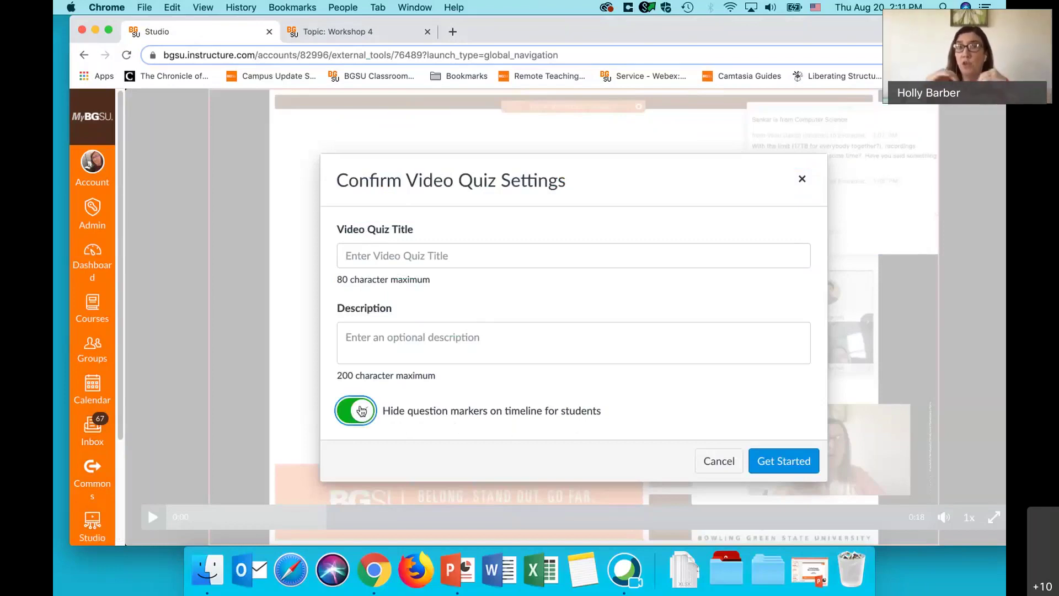